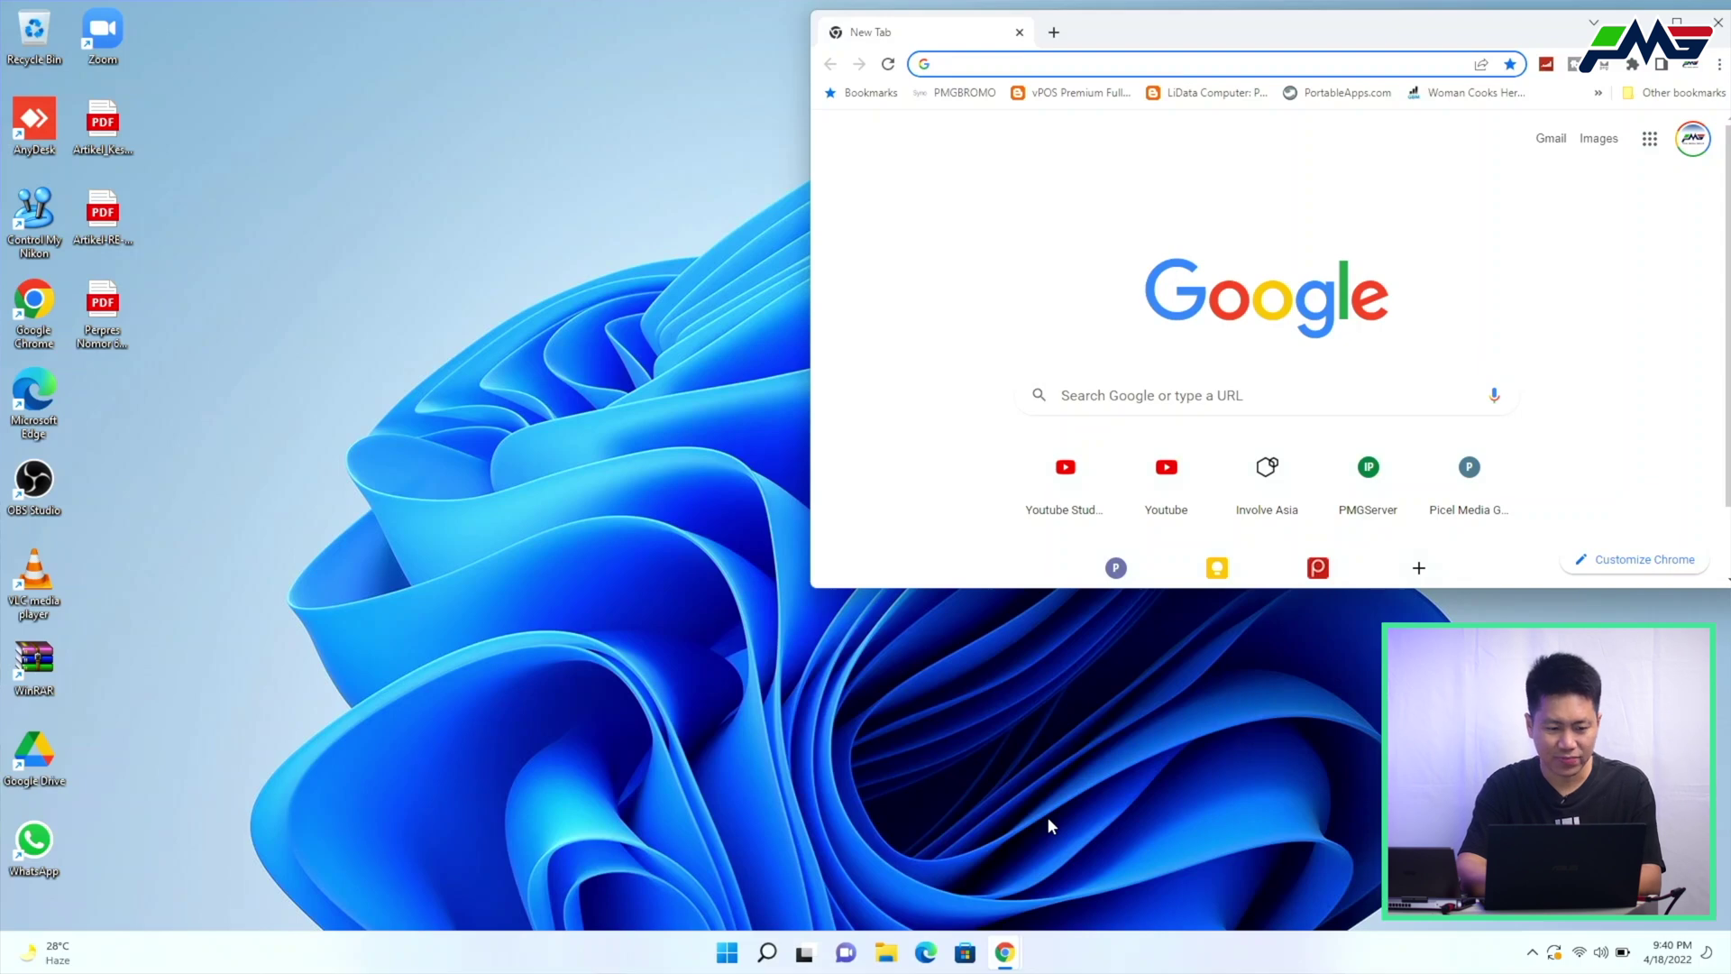
Open Artikel_Kesehatan_Feb20.pdf from the desktop in Microsoft Edge and scroll through it
click(126, 124)
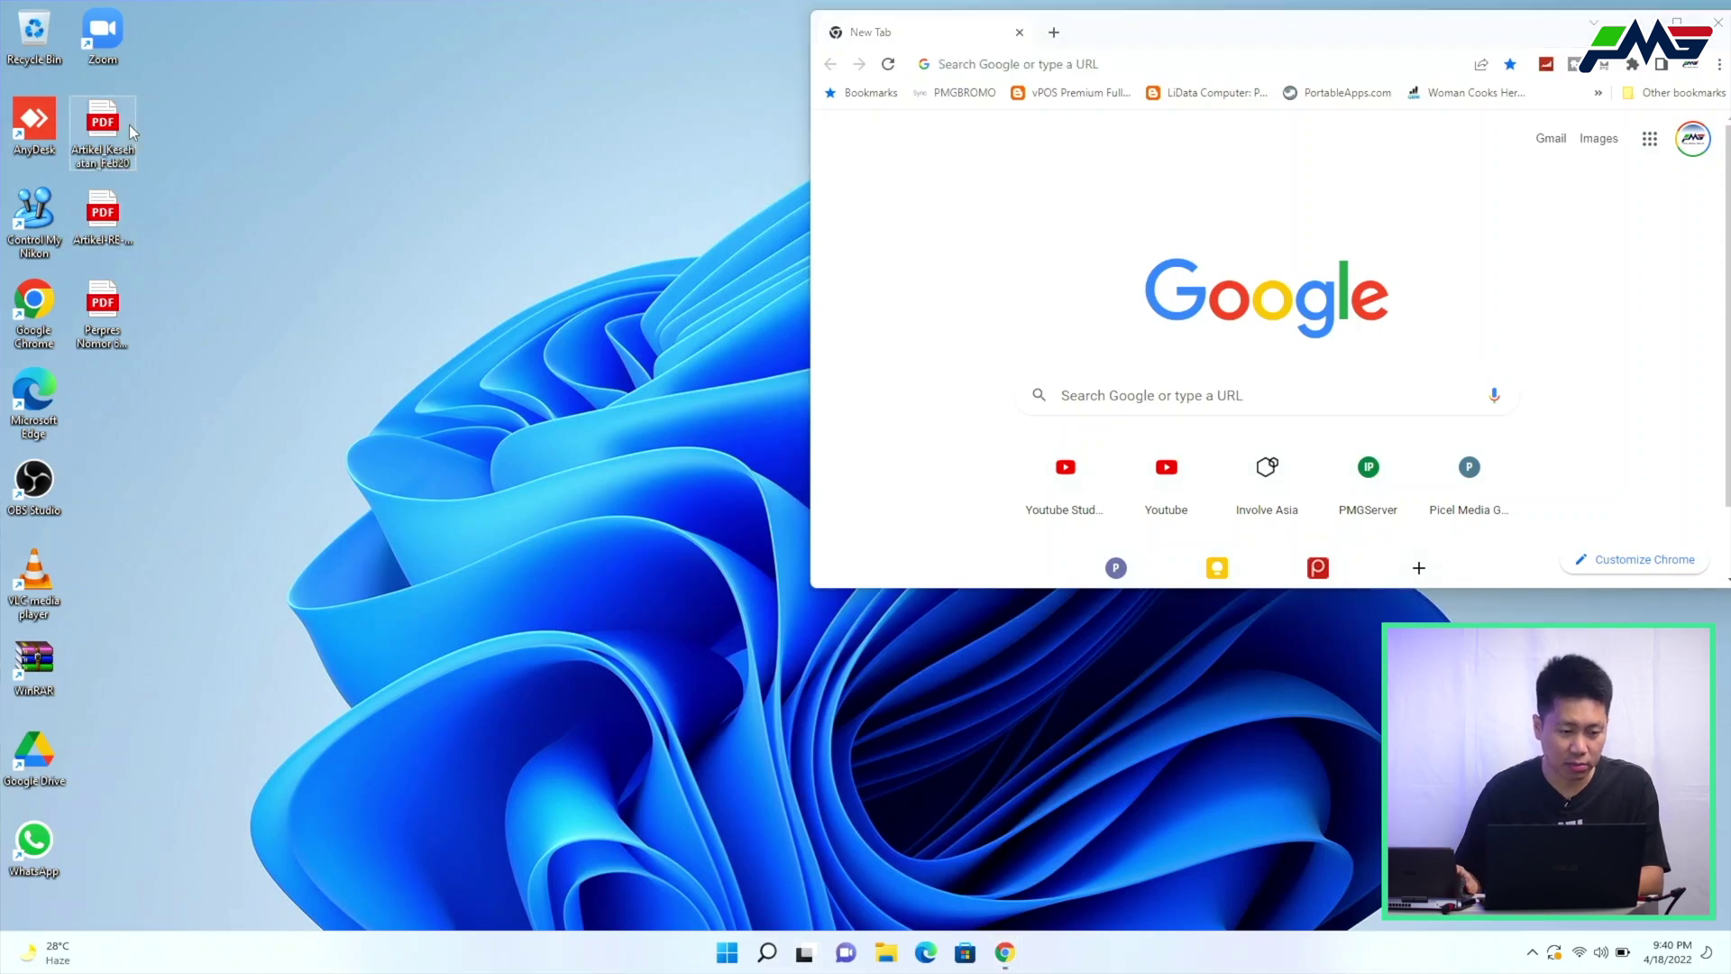
click(104, 159)
double_click(105, 159)
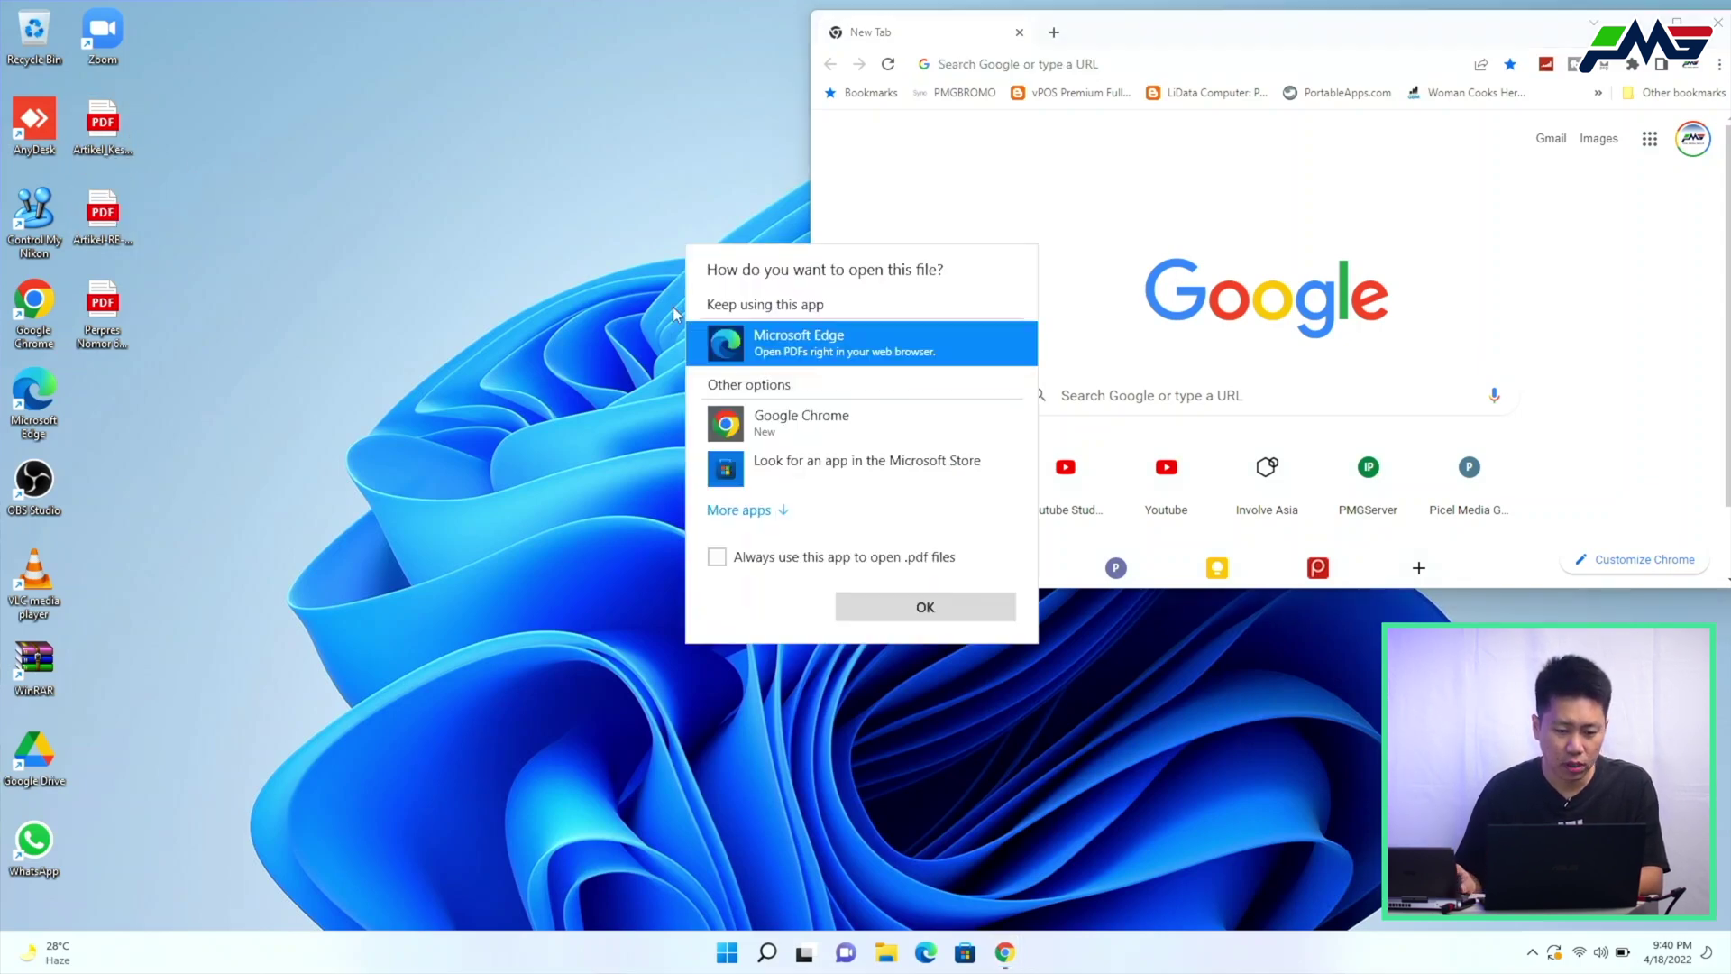
double_click(814, 338)
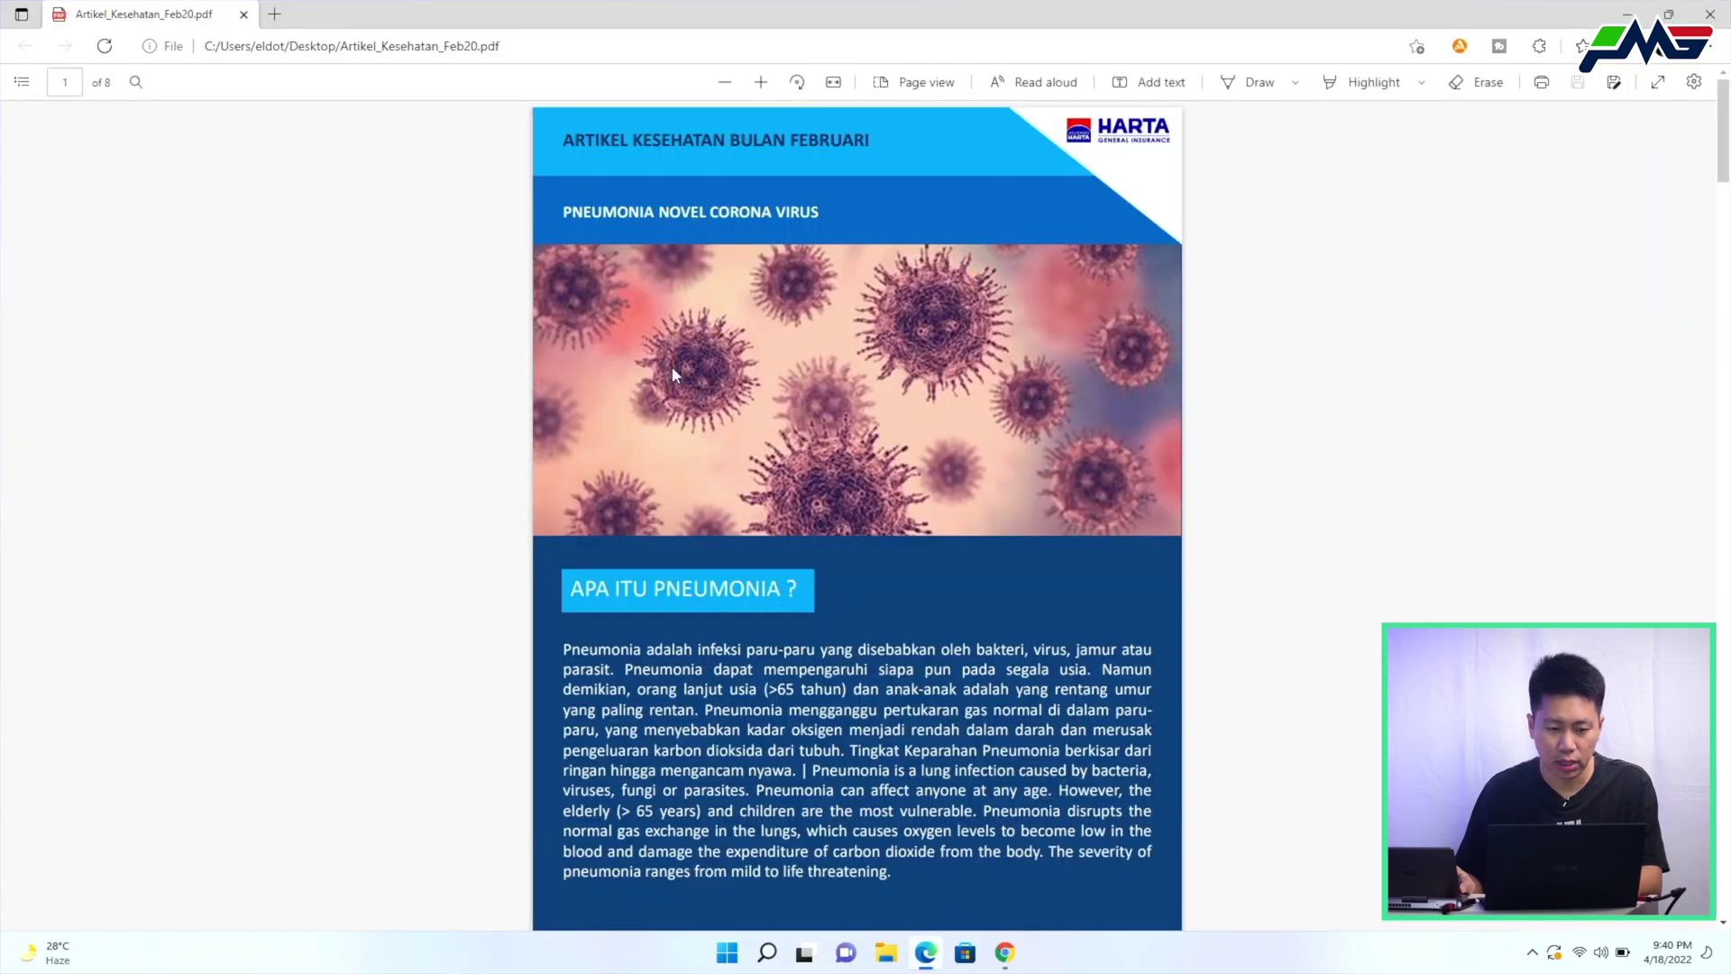
scroll(672, 366, down, 3)
scroll(673, 366, up, 3)
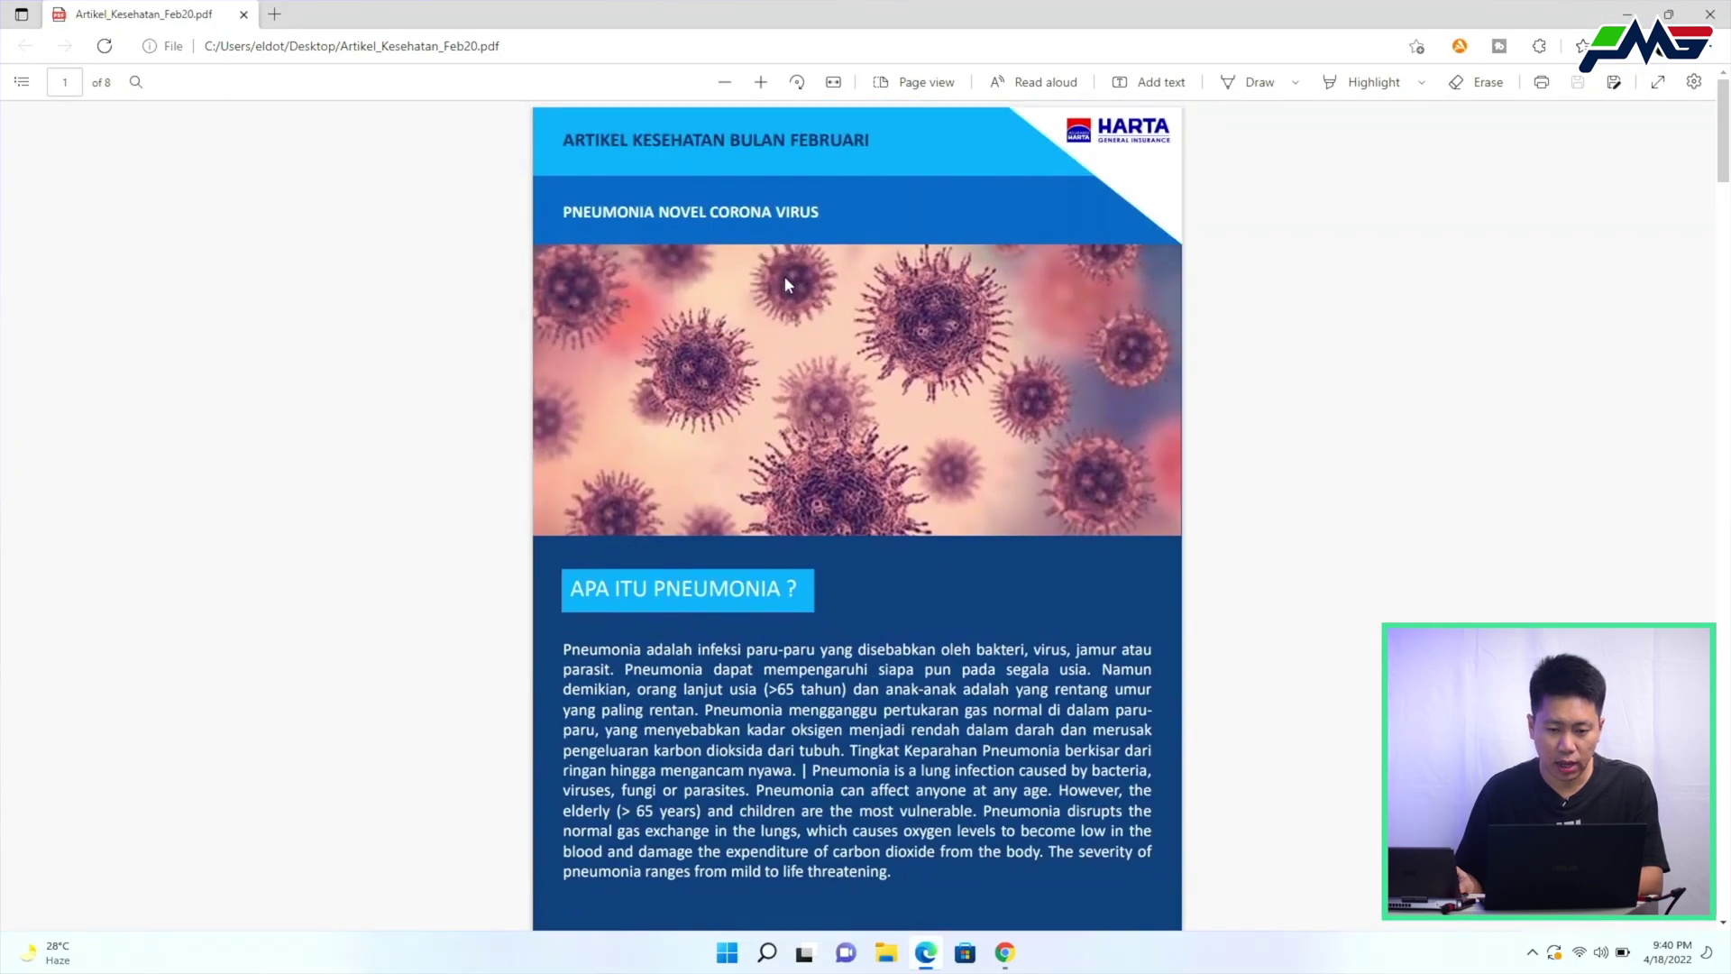
scroll(774, 283, down, 15)
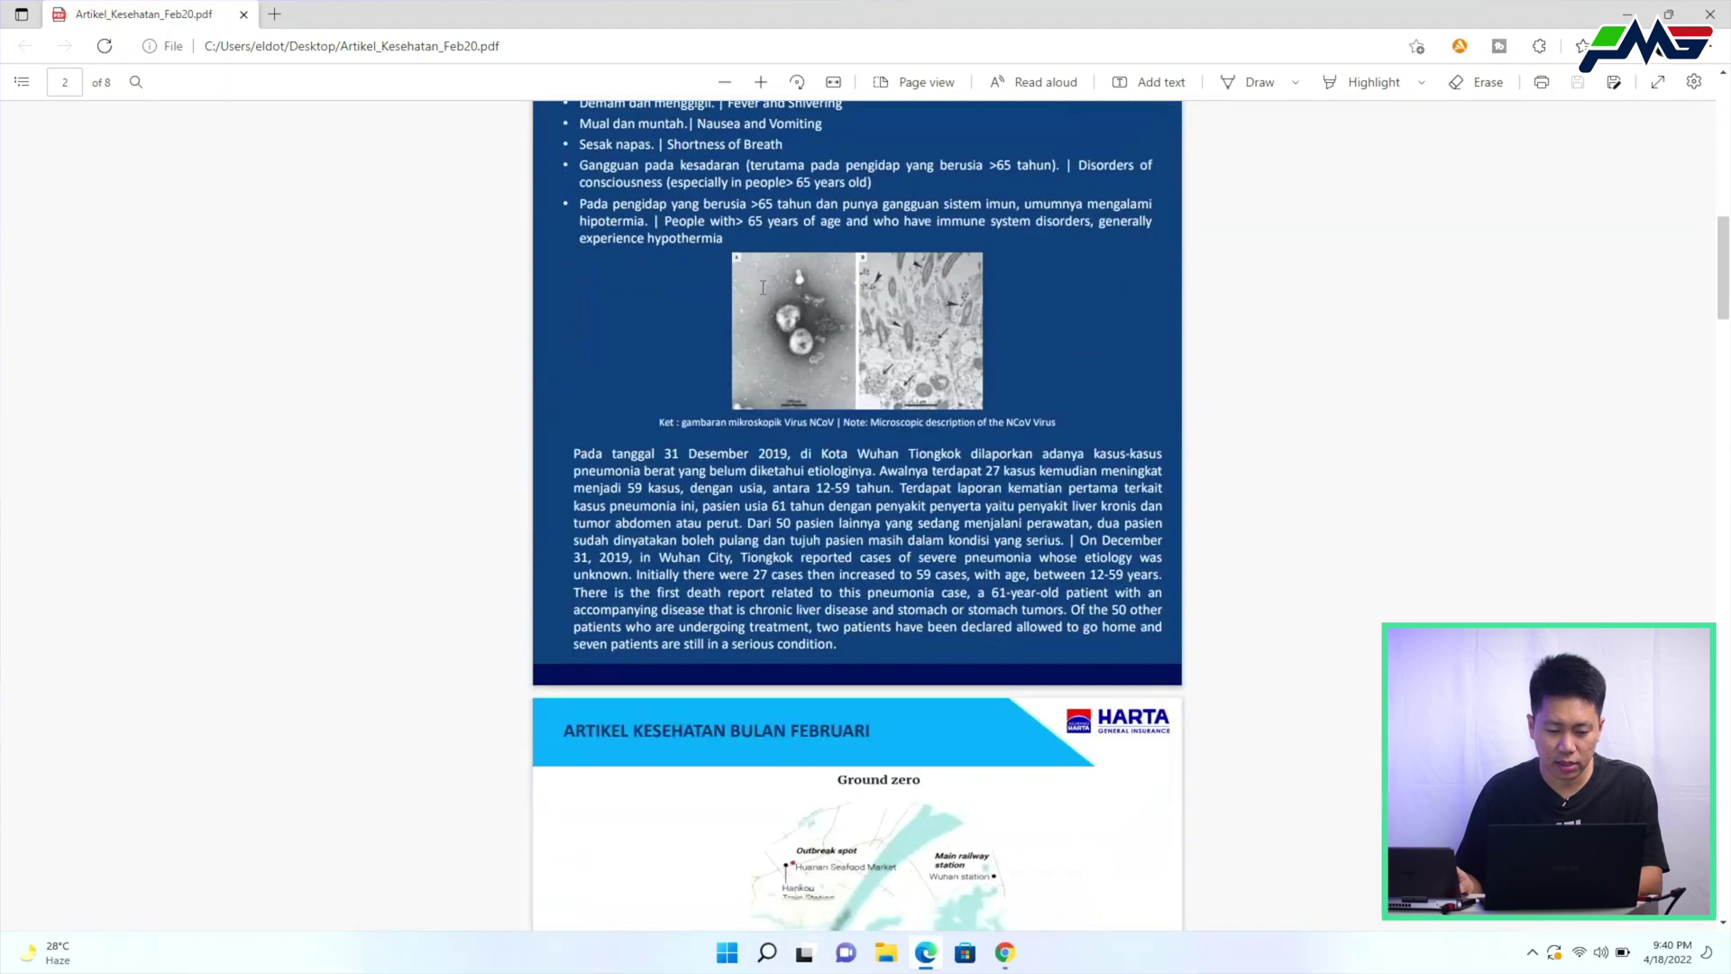
scroll(762, 288, down, 20)
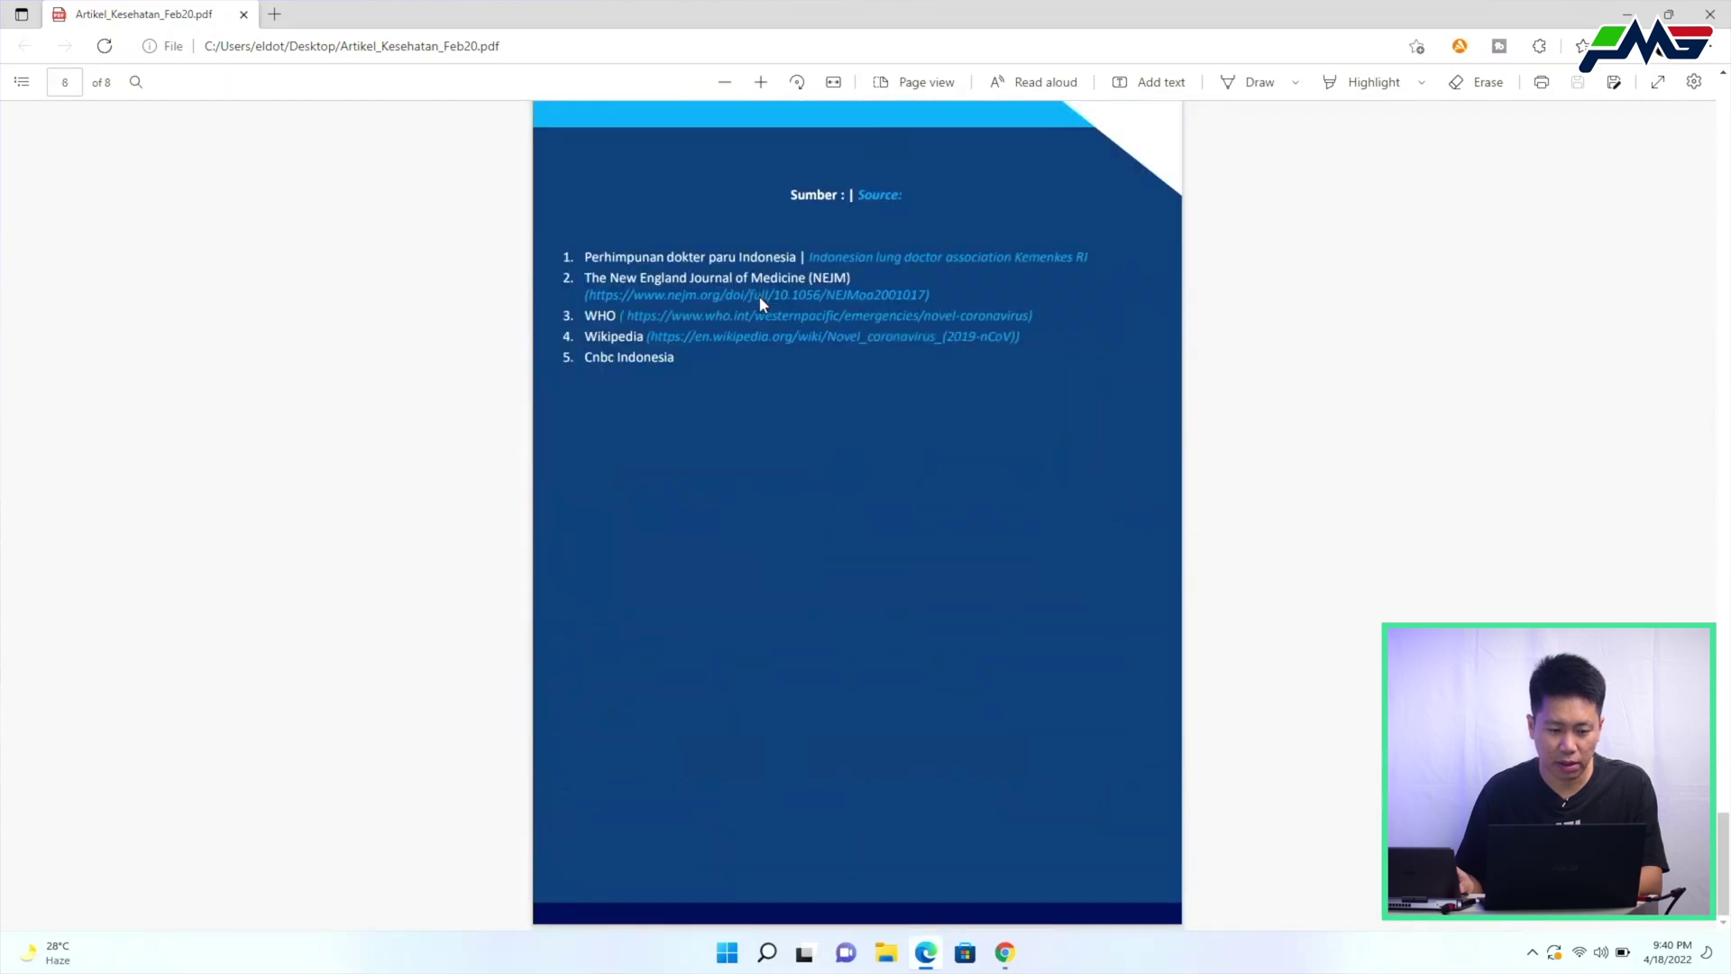
scroll(759, 296, up, 20)
Also open Artikel-RE-Papua.pdf and Perpres Nomor 64 Tahun 2020.pdf in Edge
drag(952, 14, 772, 127)
double_click(78, 213)
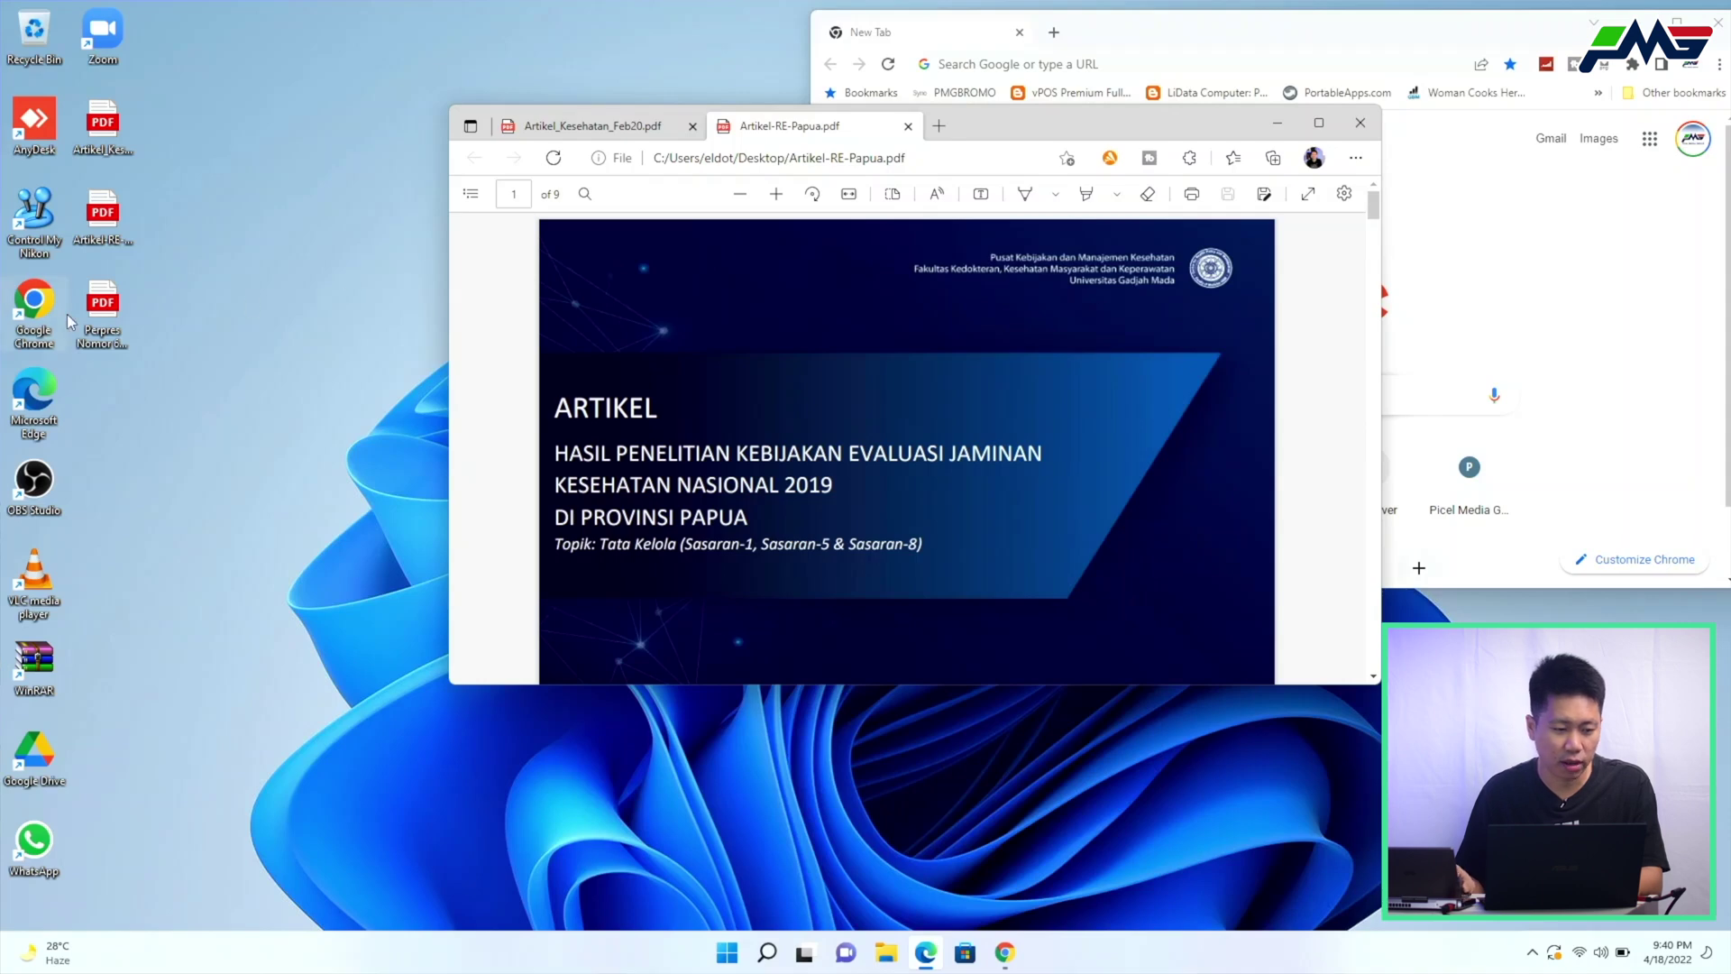
double_click(102, 306)
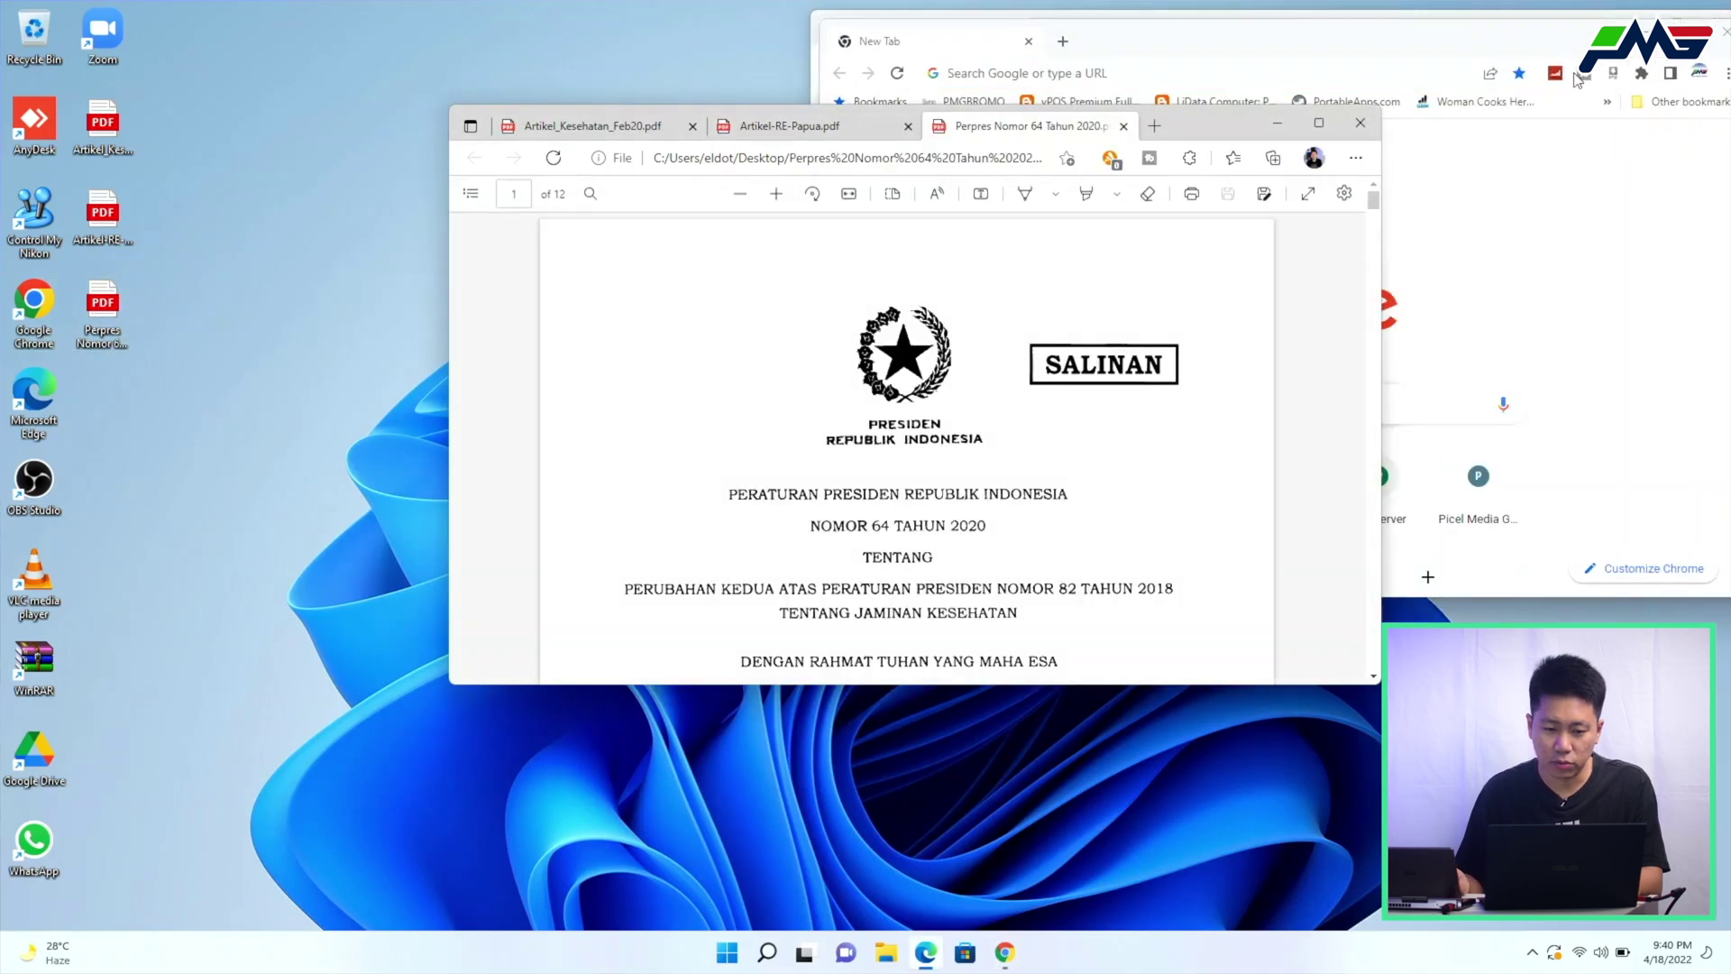
scroll(818, 480, down, 2)
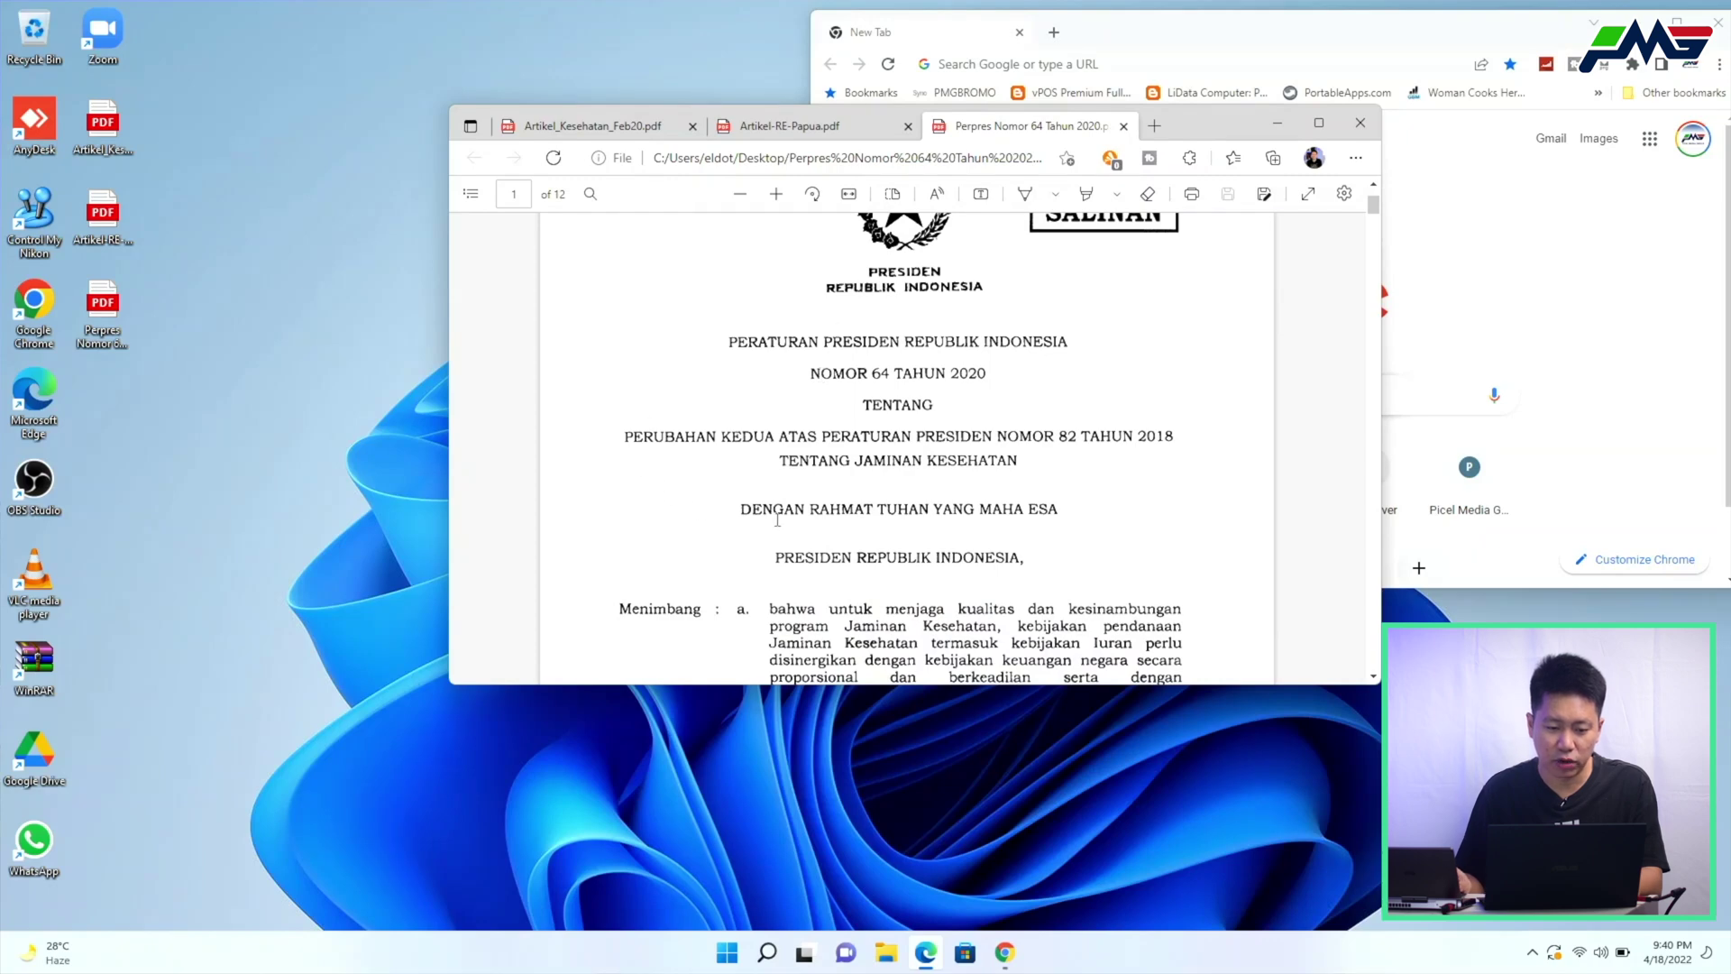
scroll(933, 451, down, 1)
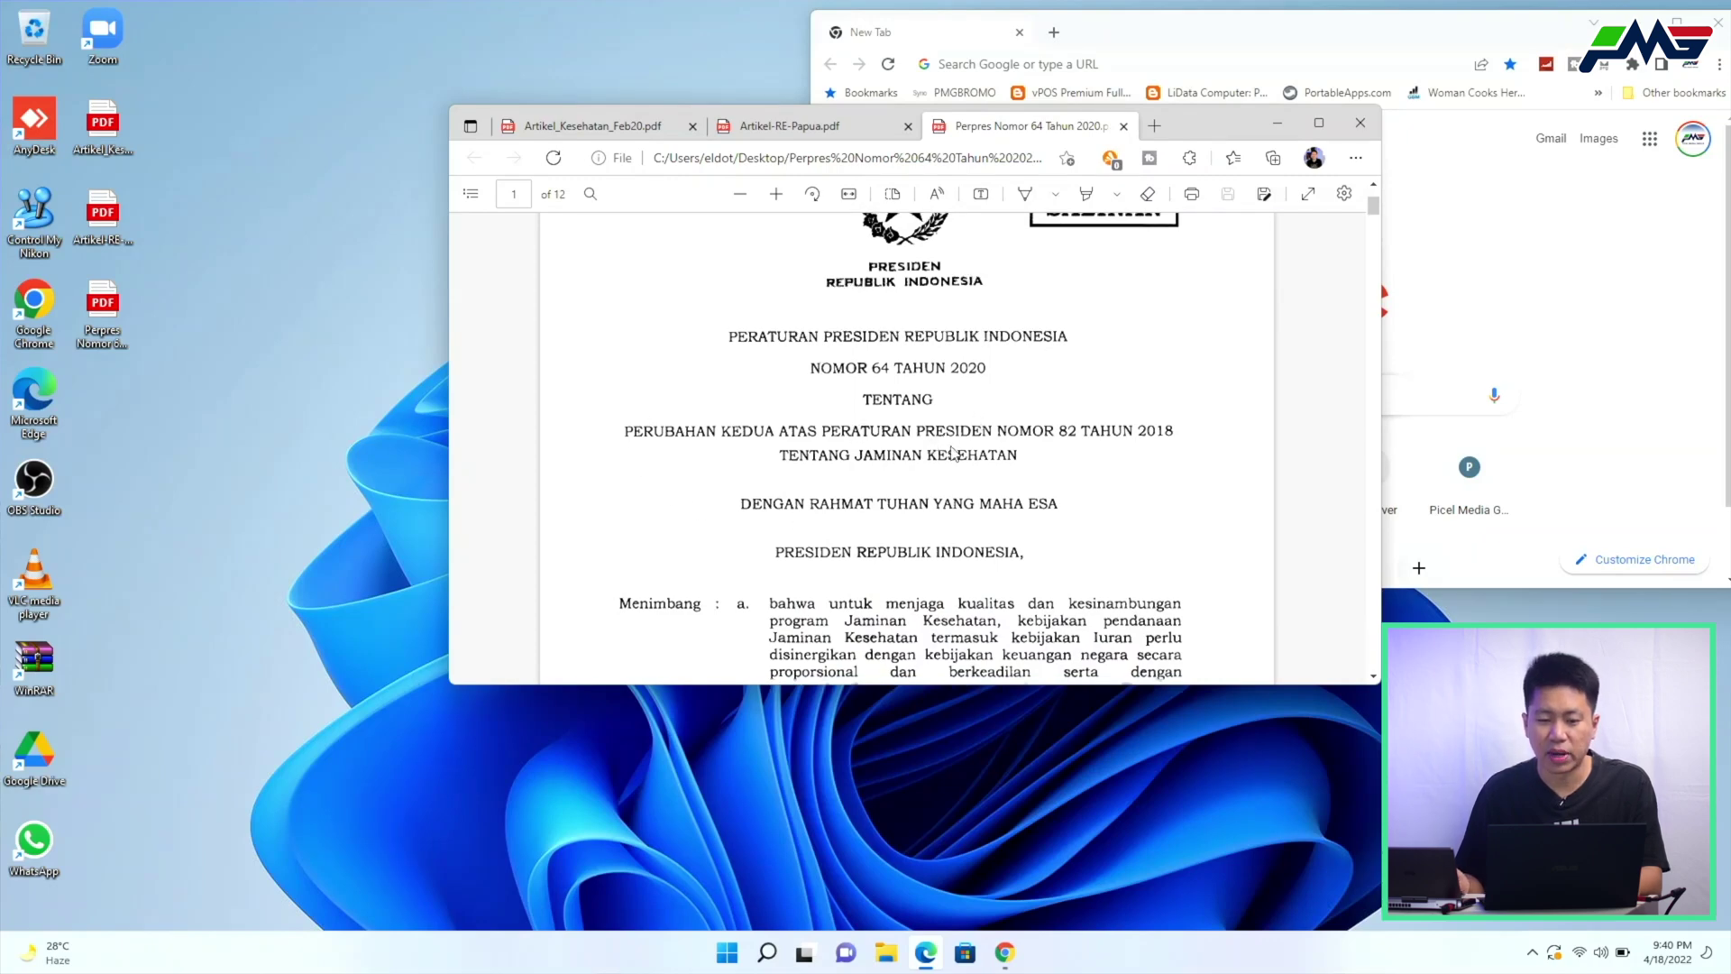
Switch between the three PDF tabs, then maximize the Chrome new-tab window
click(599, 127)
click(790, 125)
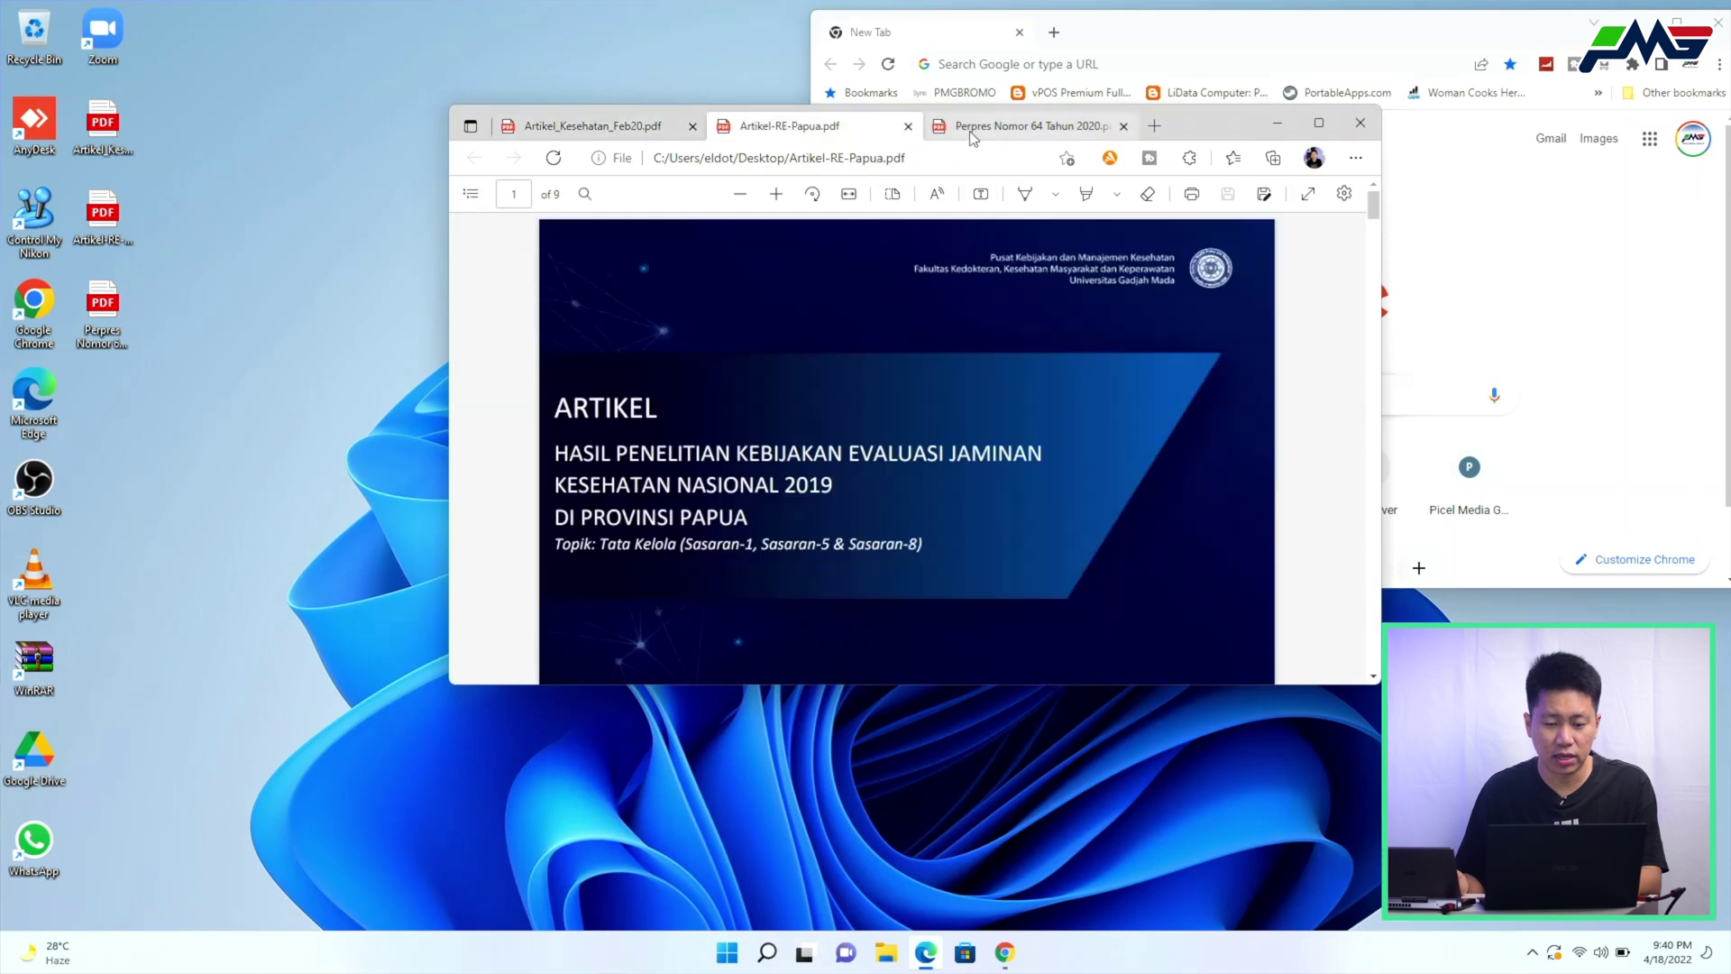
click(1028, 125)
drag(1192, 121, 986, 143)
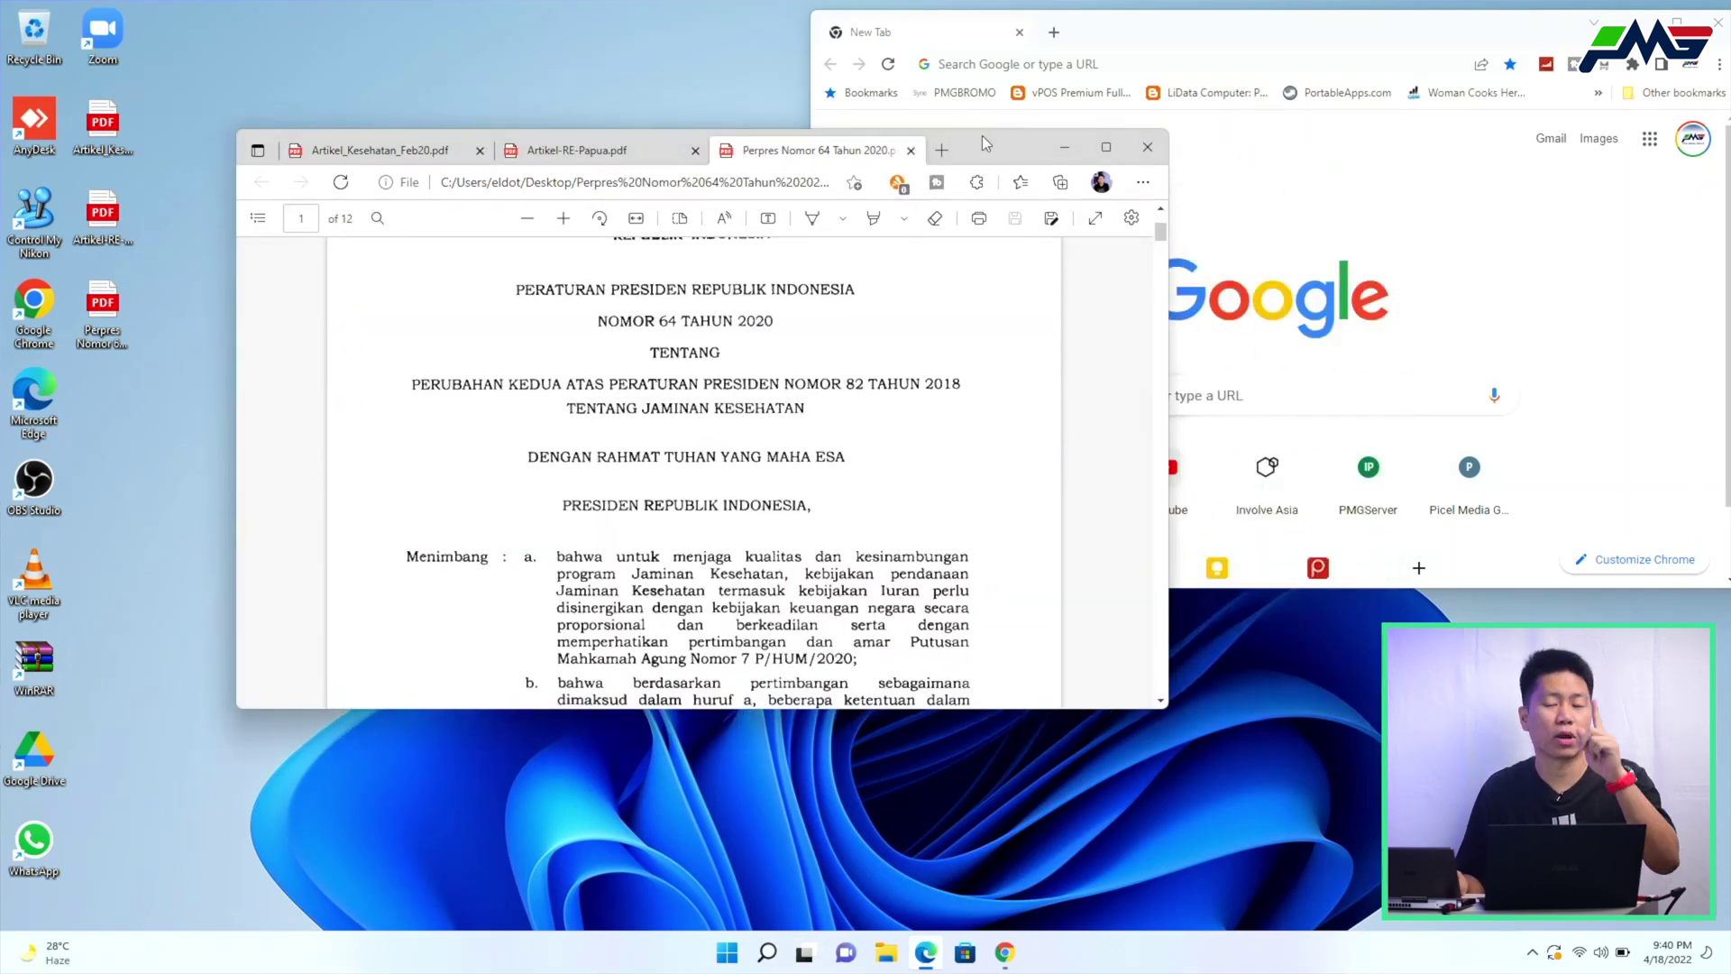
double_click(1080, 38)
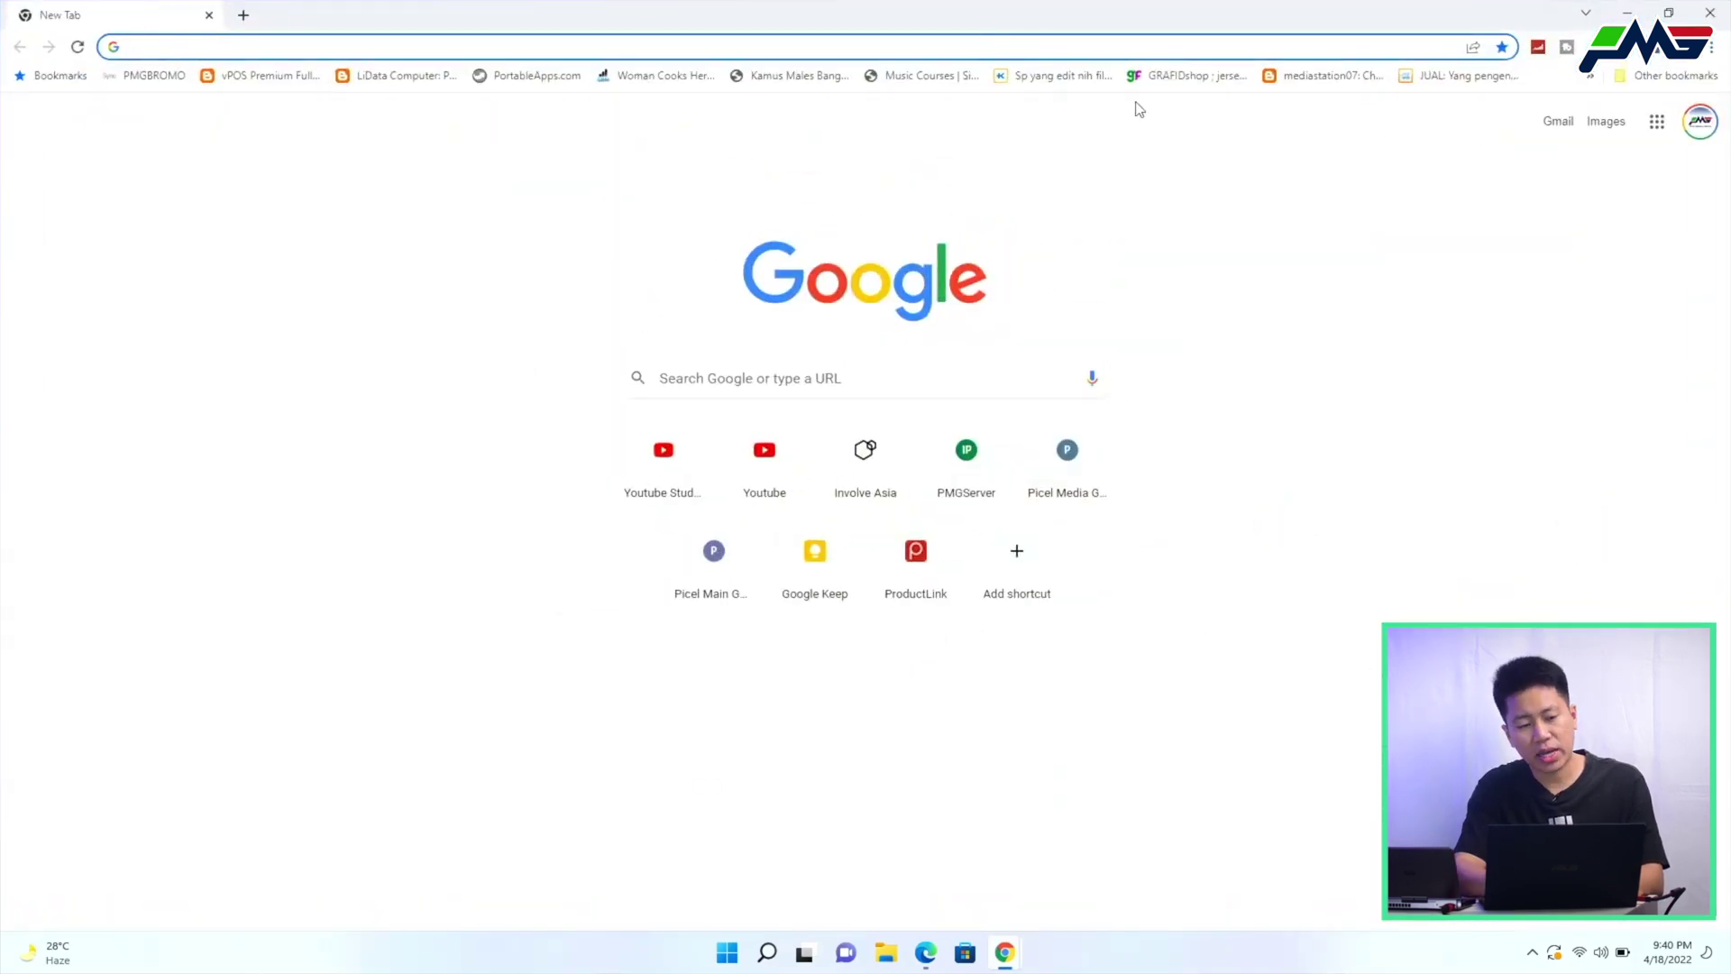
Go to swifdoo.com from the address bar and browse the home page
text(swi)
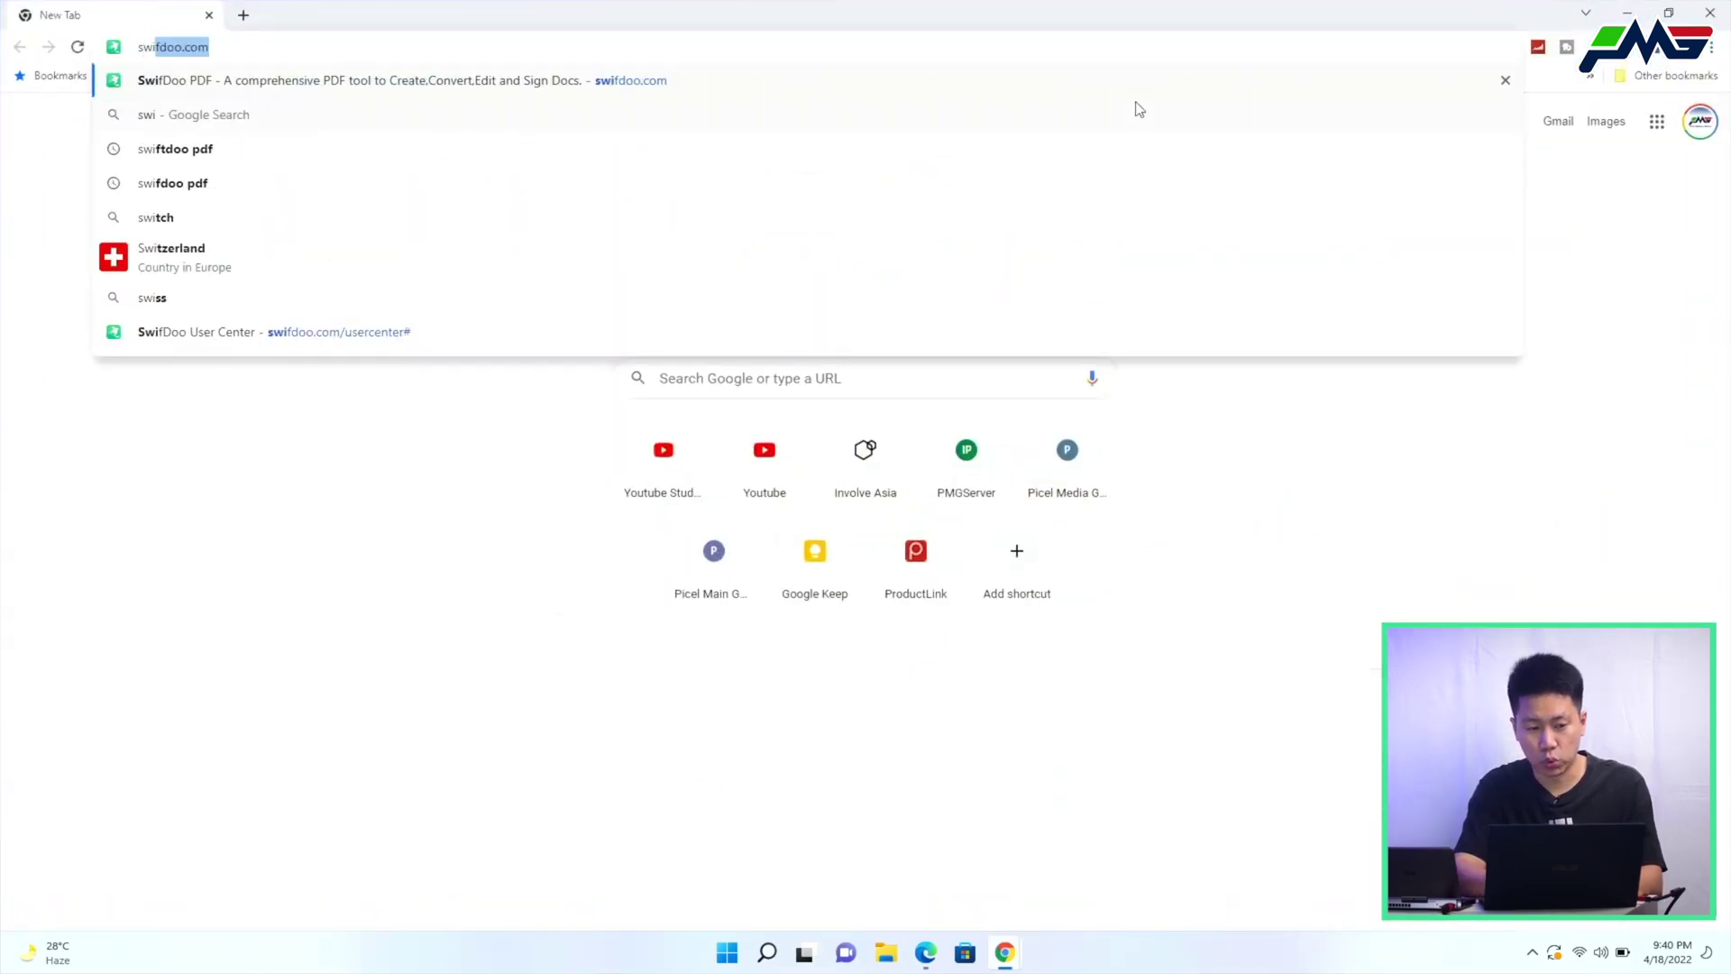
key(Return)
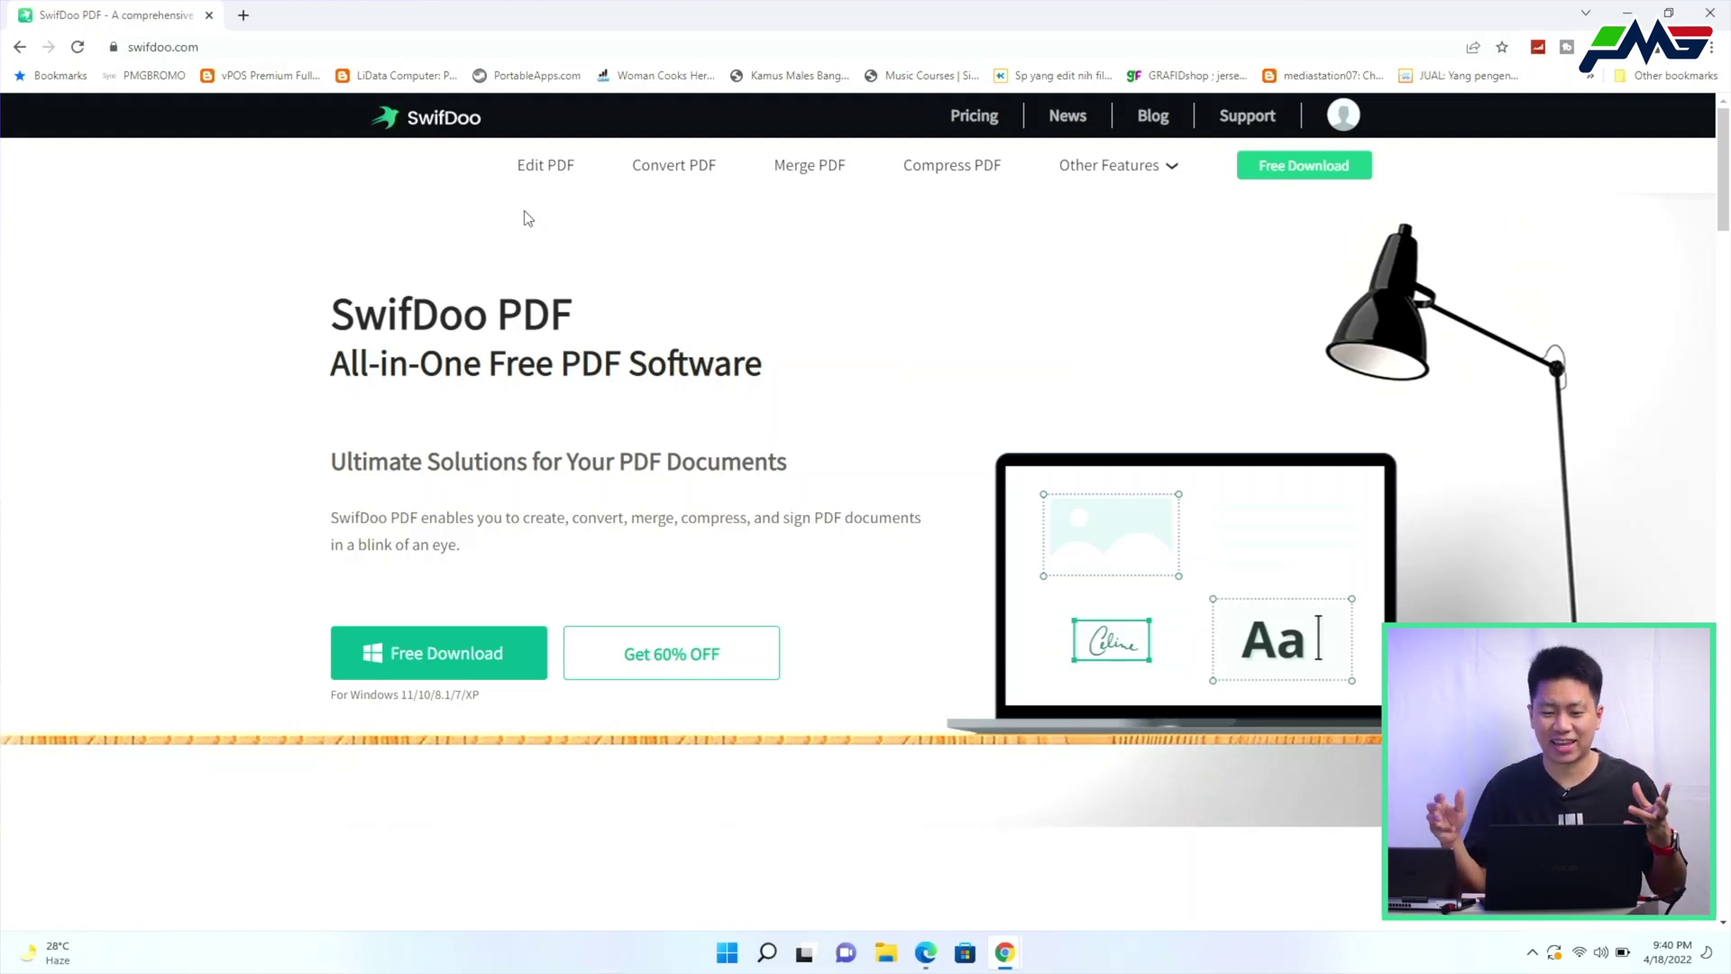
scroll(620, 499, down, 2)
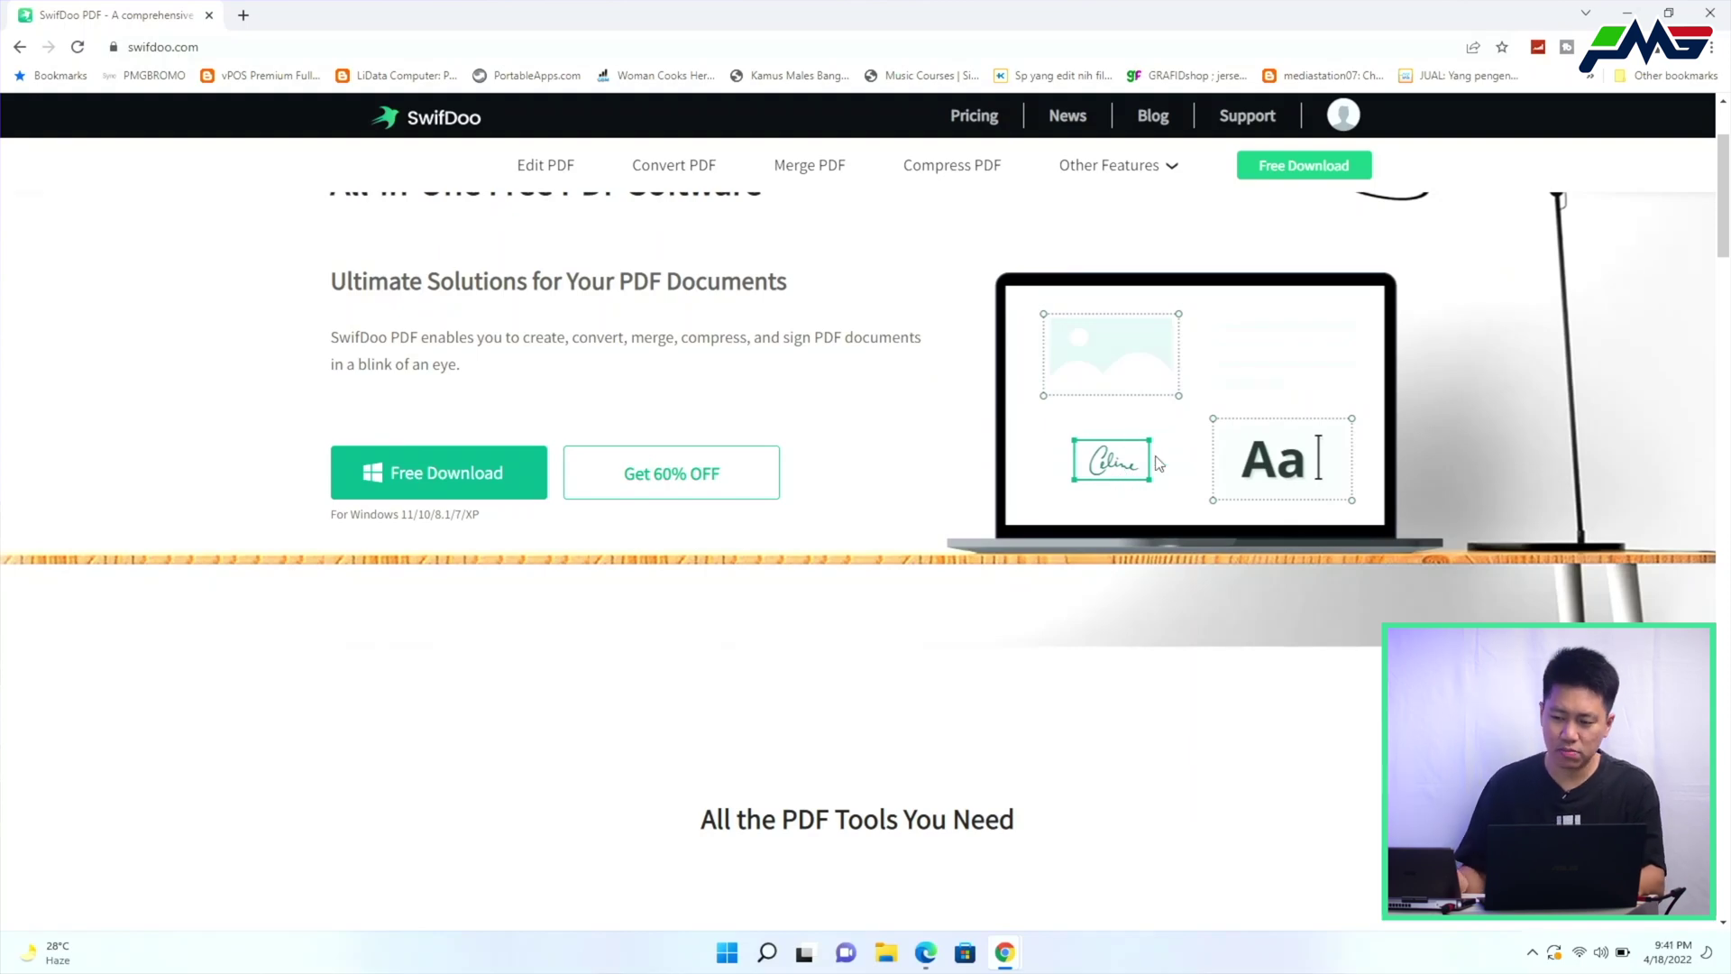
scroll(1192, 528, up, 2)
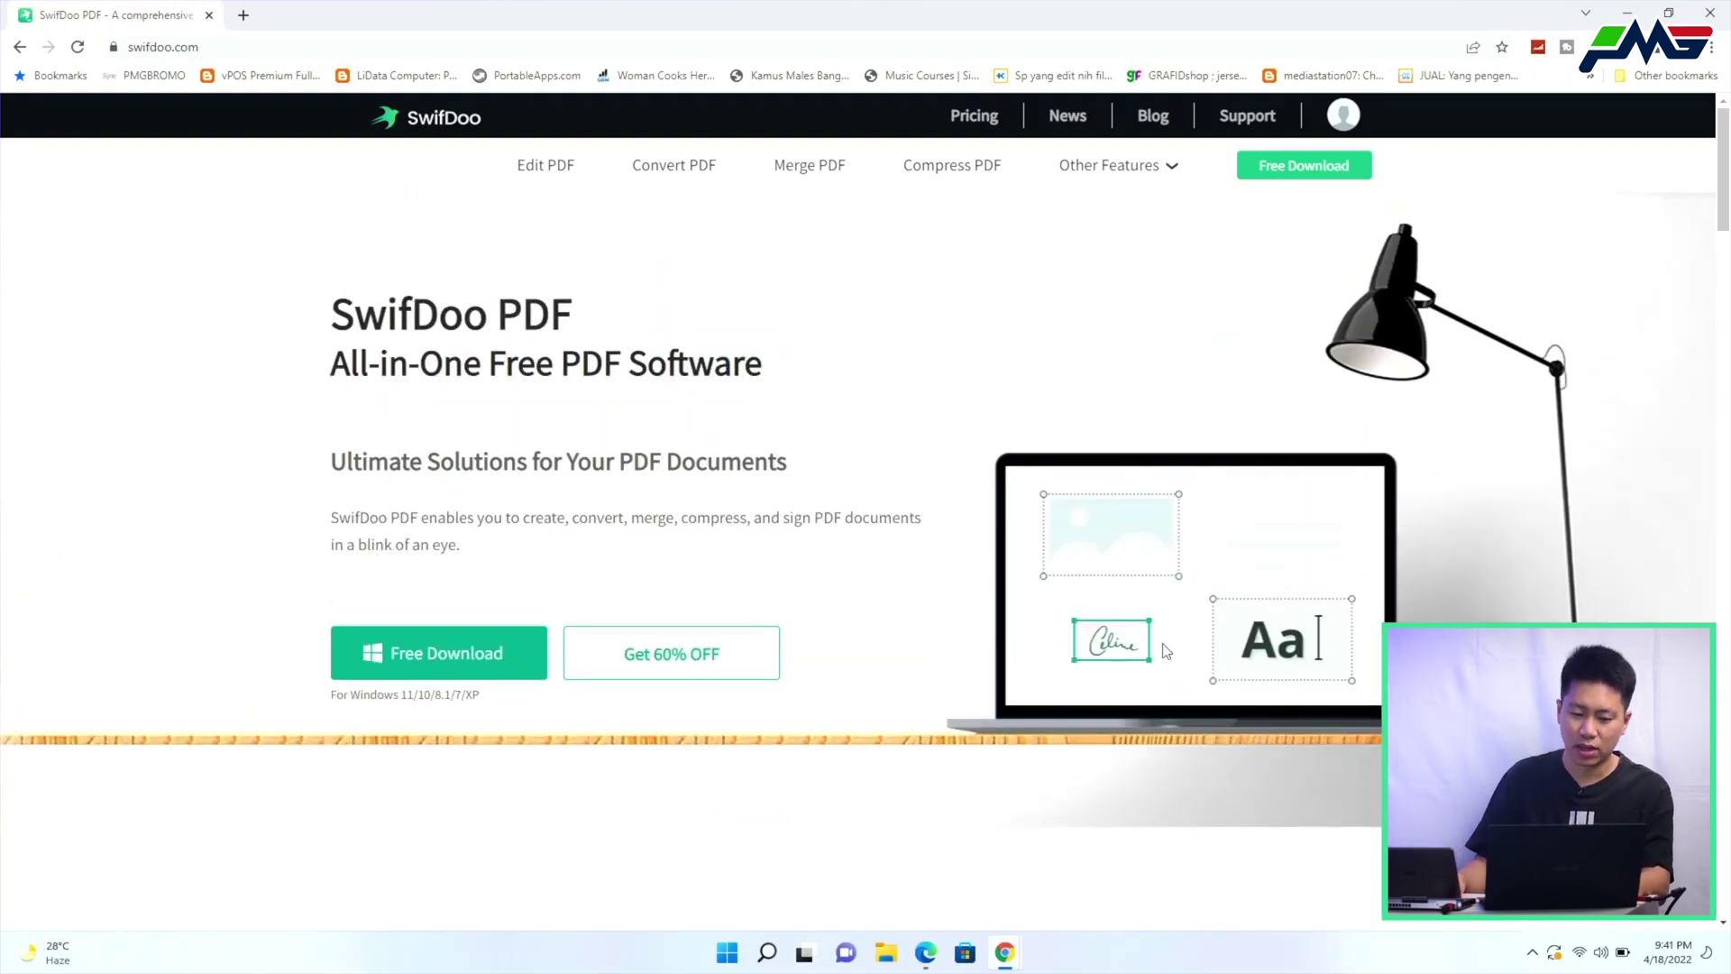
scroll(1177, 648, down, 4)
scroll(1106, 498, up, 2)
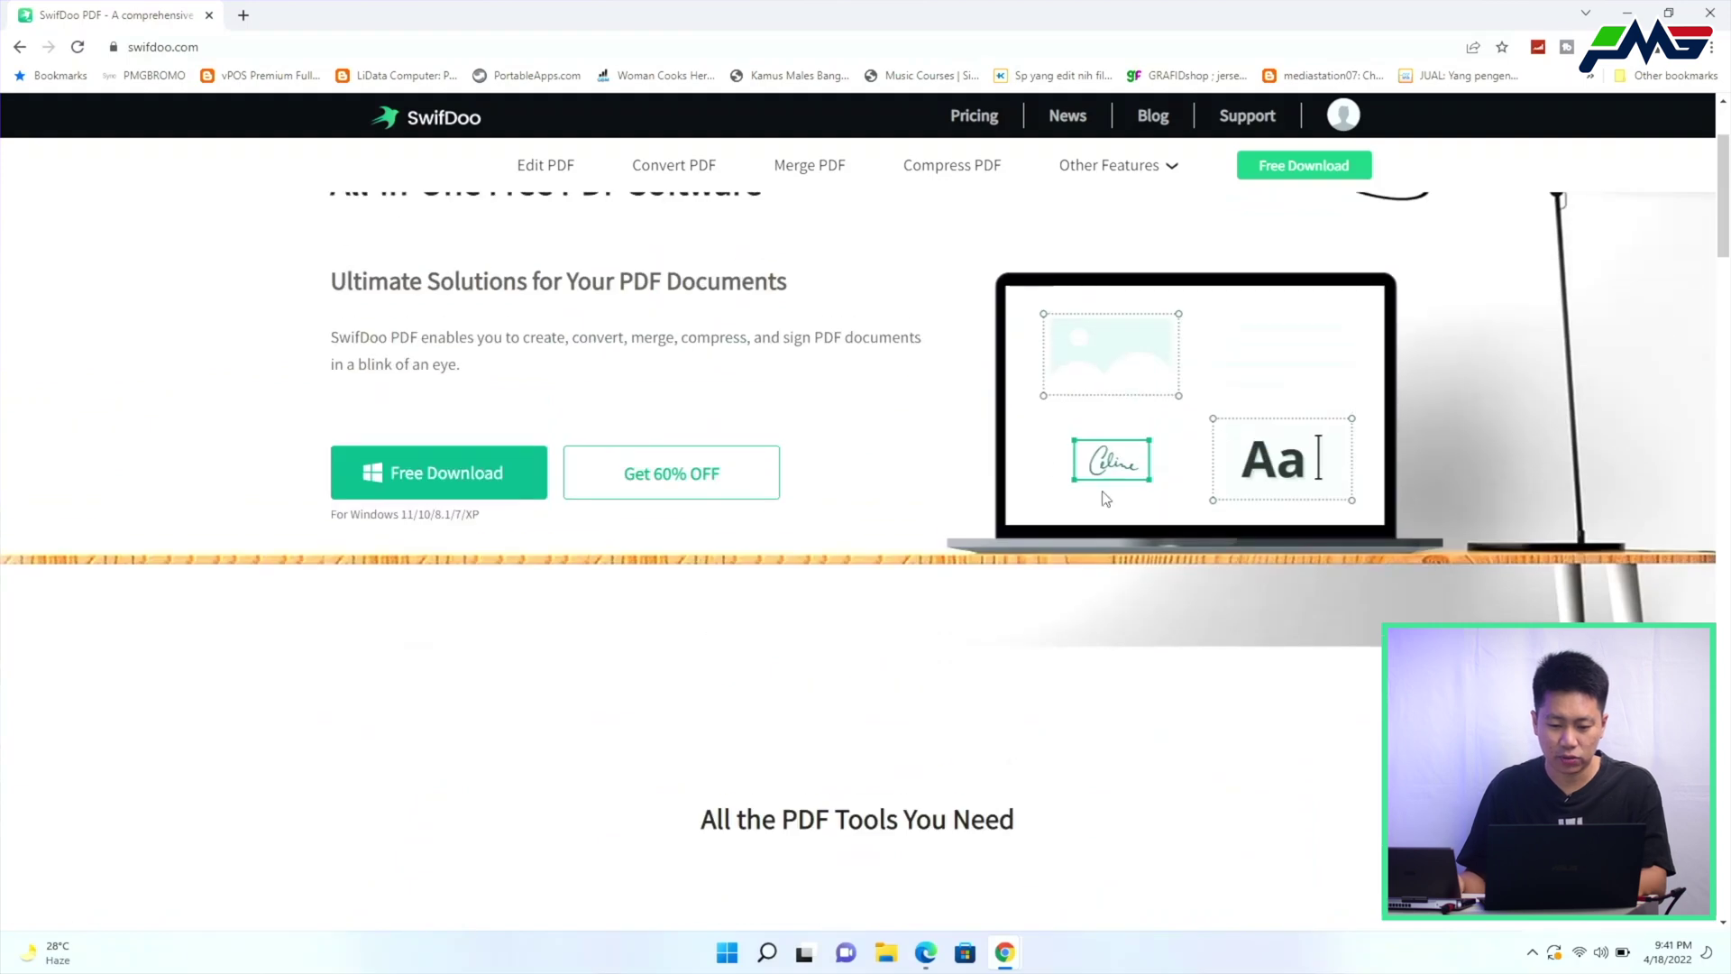
scroll(1106, 476, up, 2)
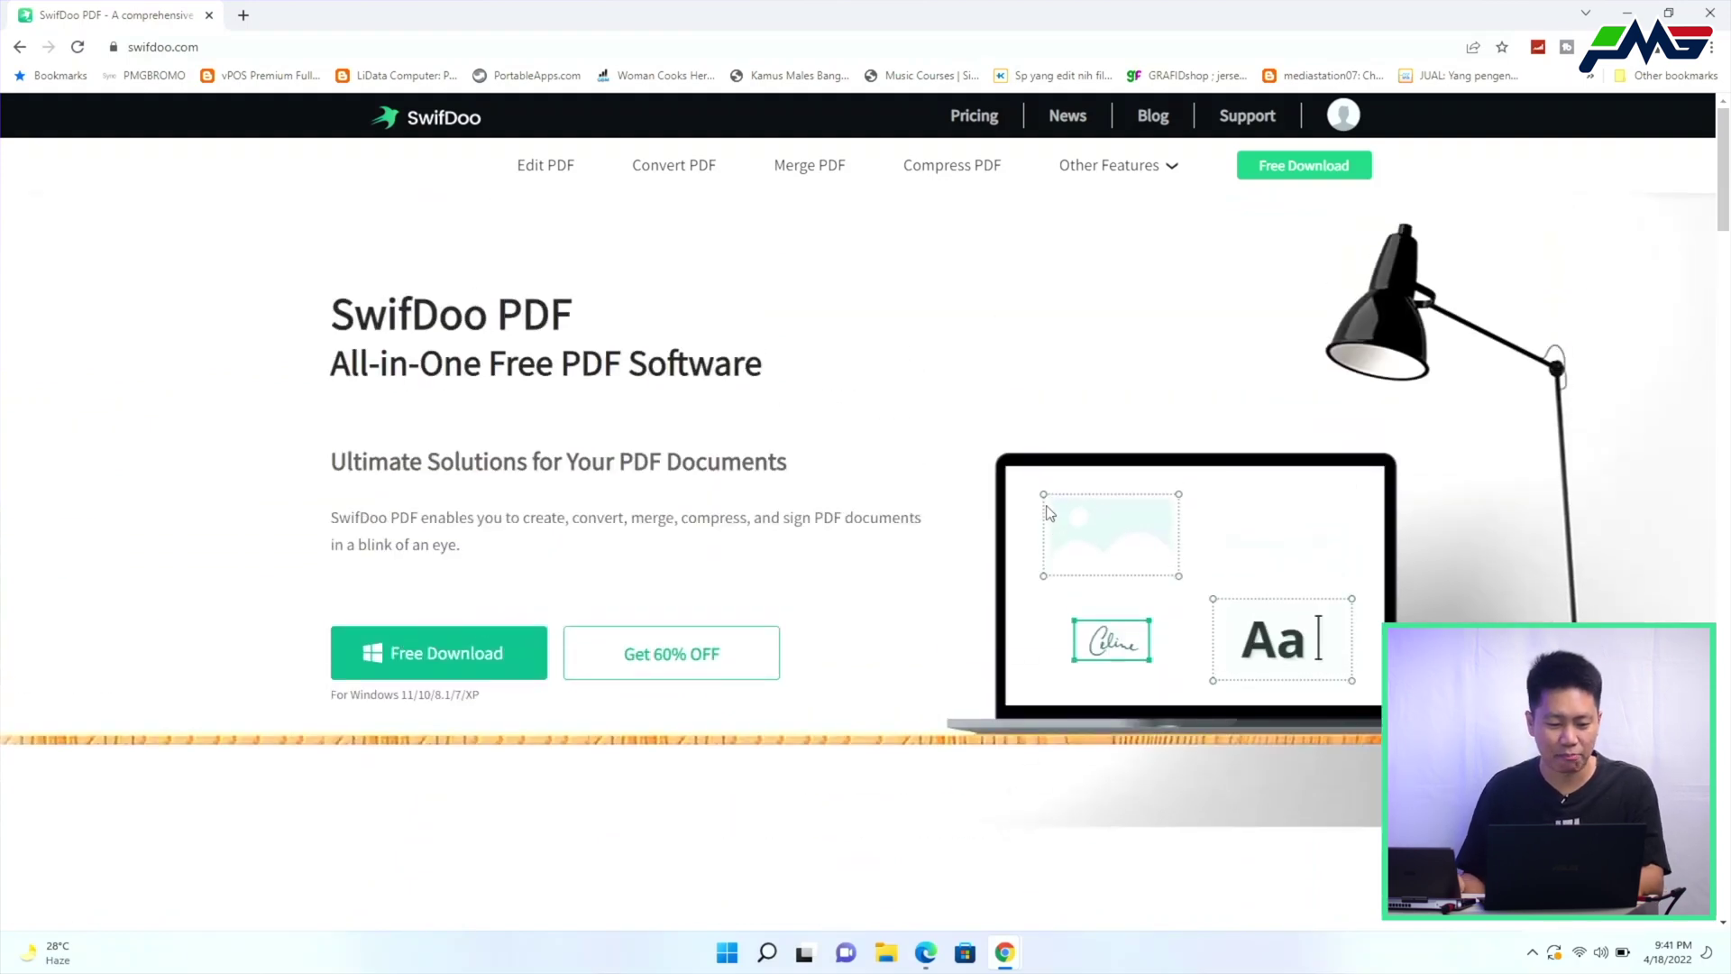
scroll(901, 622, down, 1)
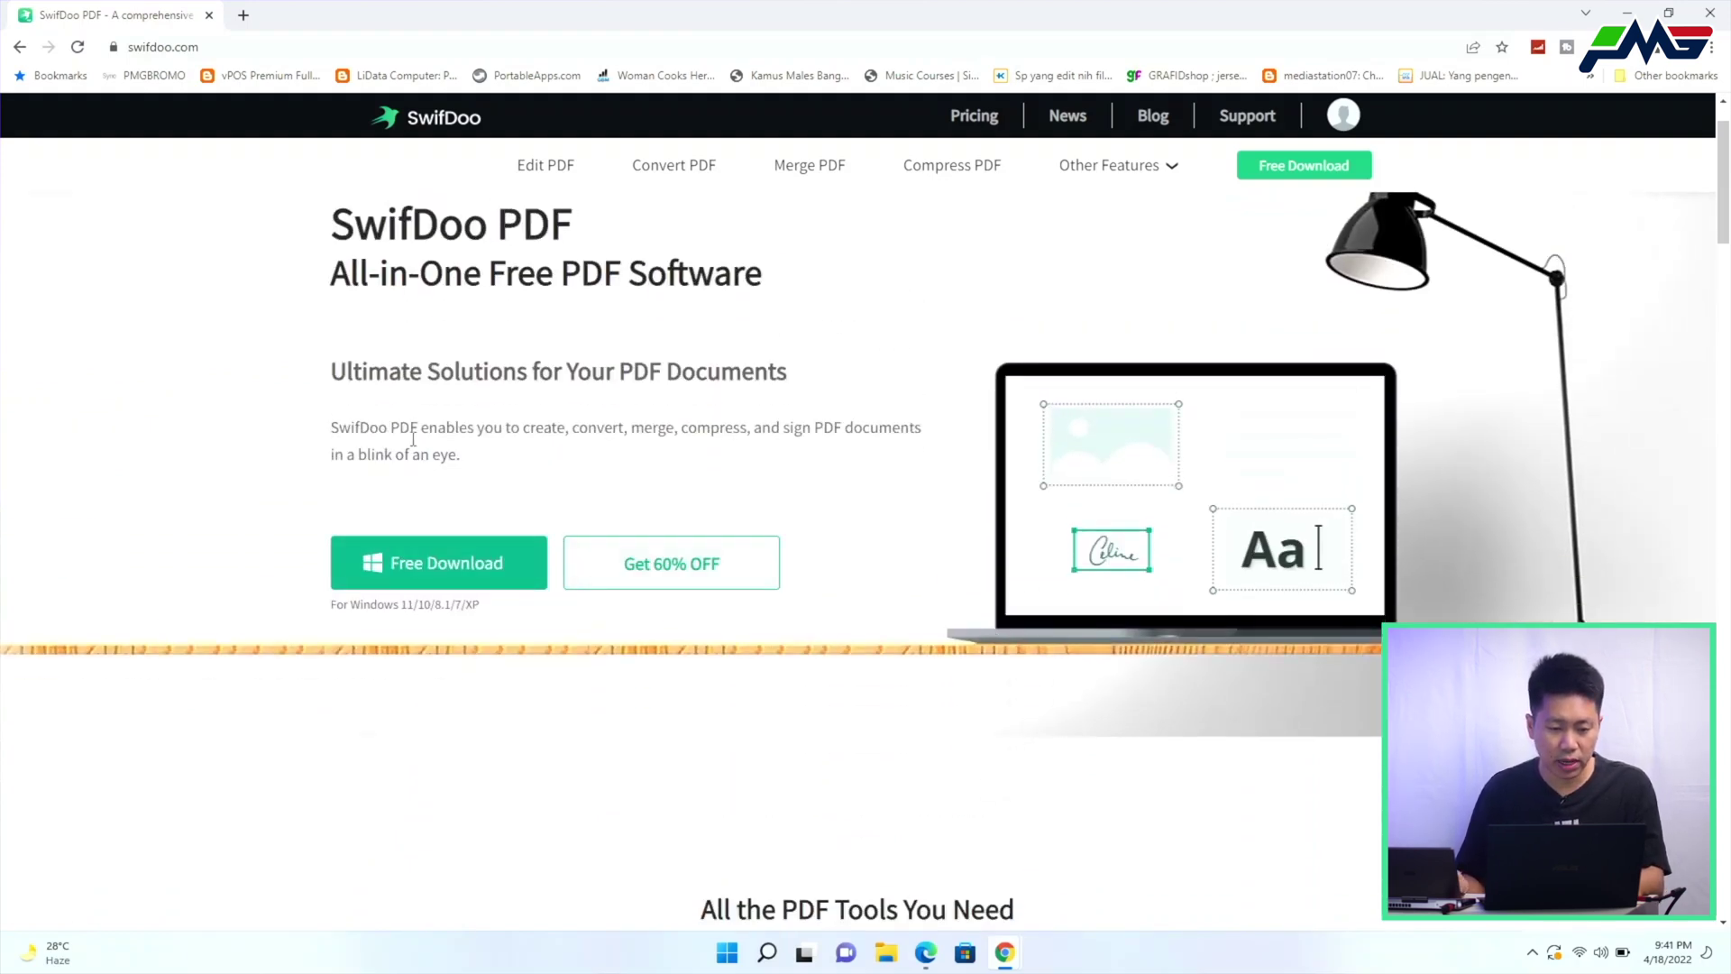
Scroll to the All the PDF Tools You Need section and show the Convert description
scroll(349, 432, down, 2)
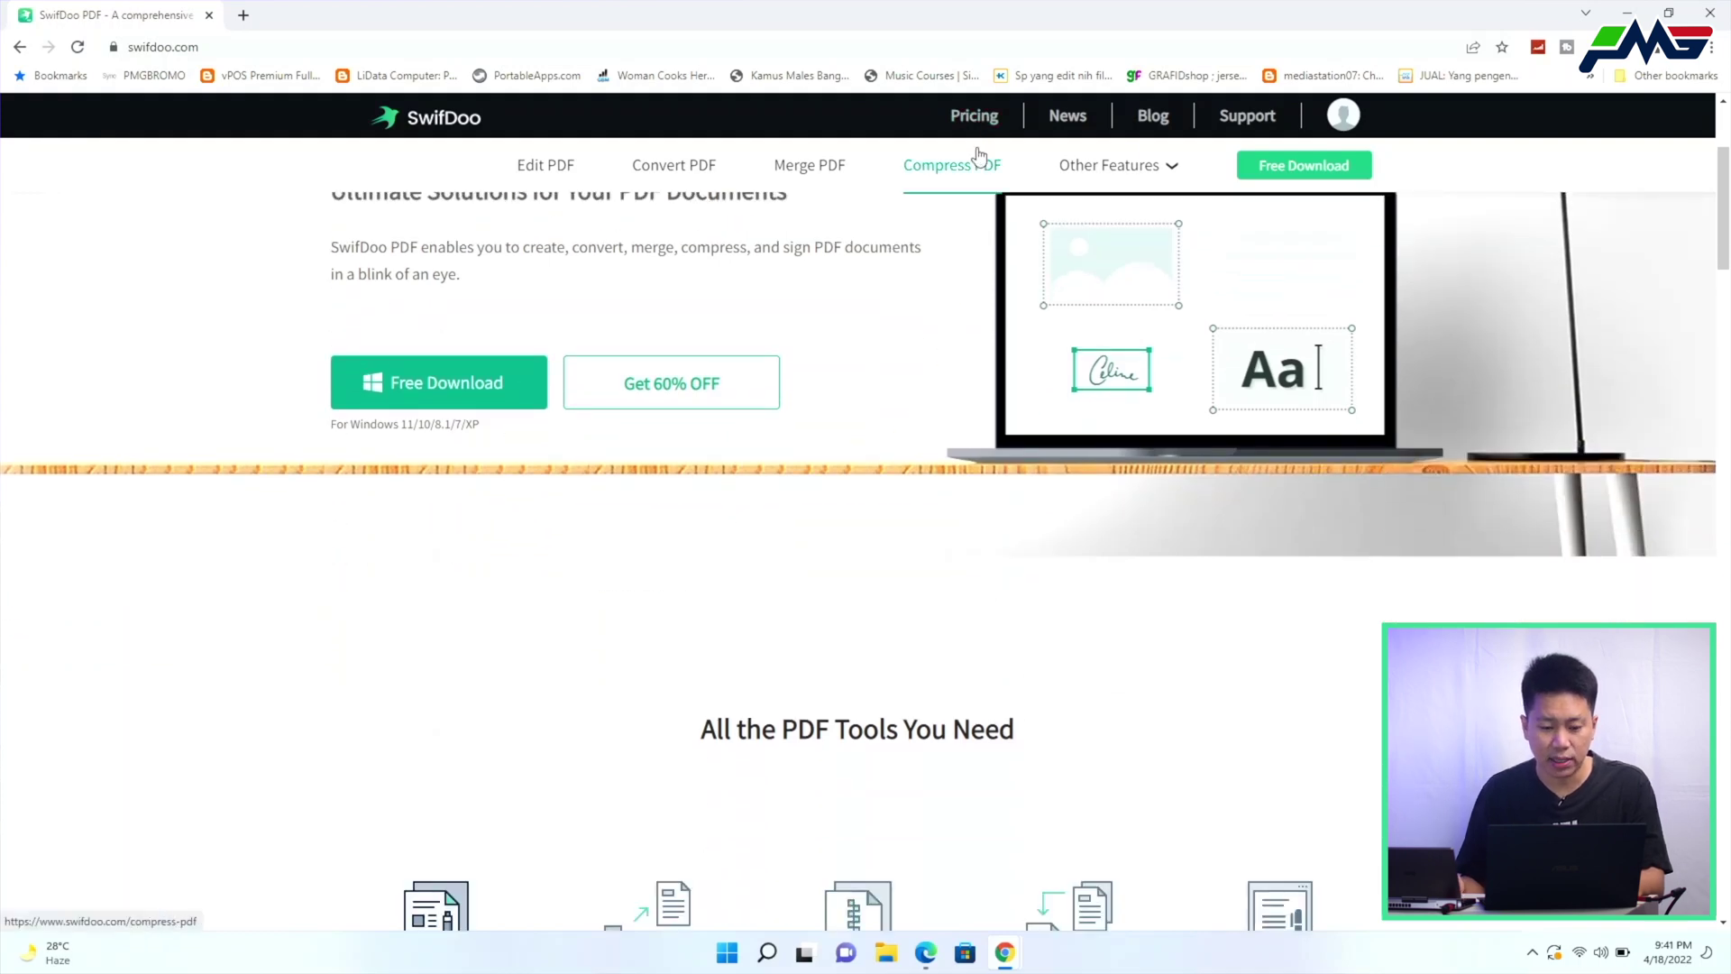
scroll(918, 454, down, 3)
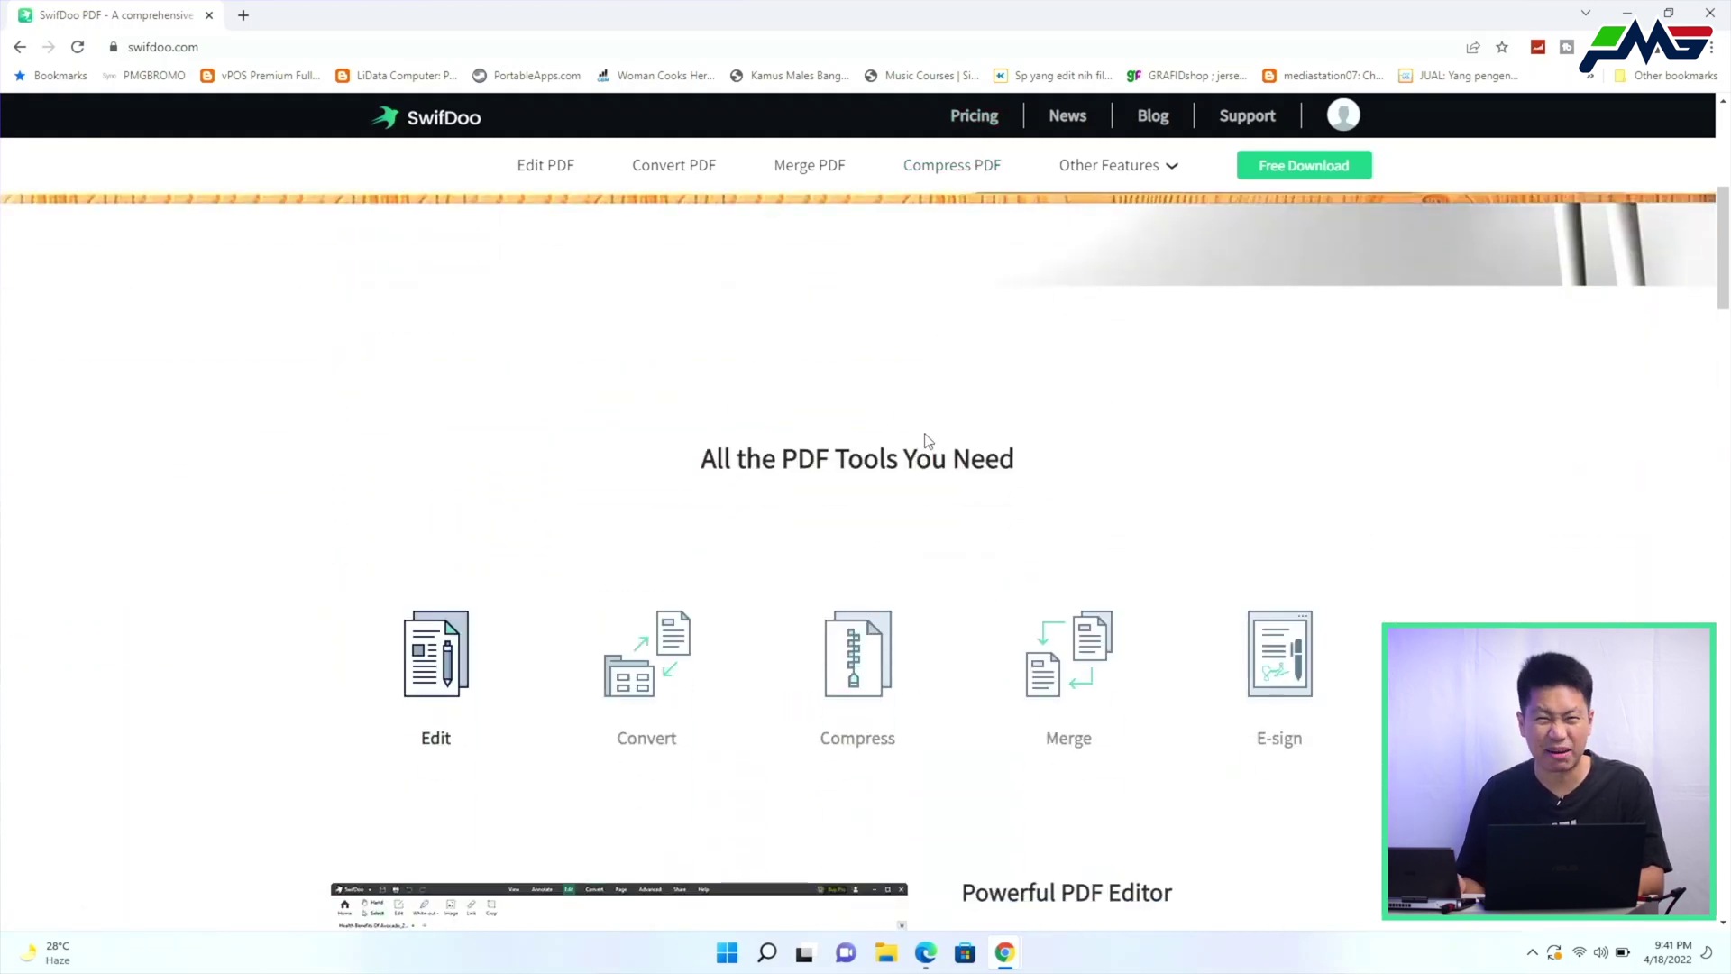
scroll(928, 446, down, 4)
scroll(929, 455, down, 4)
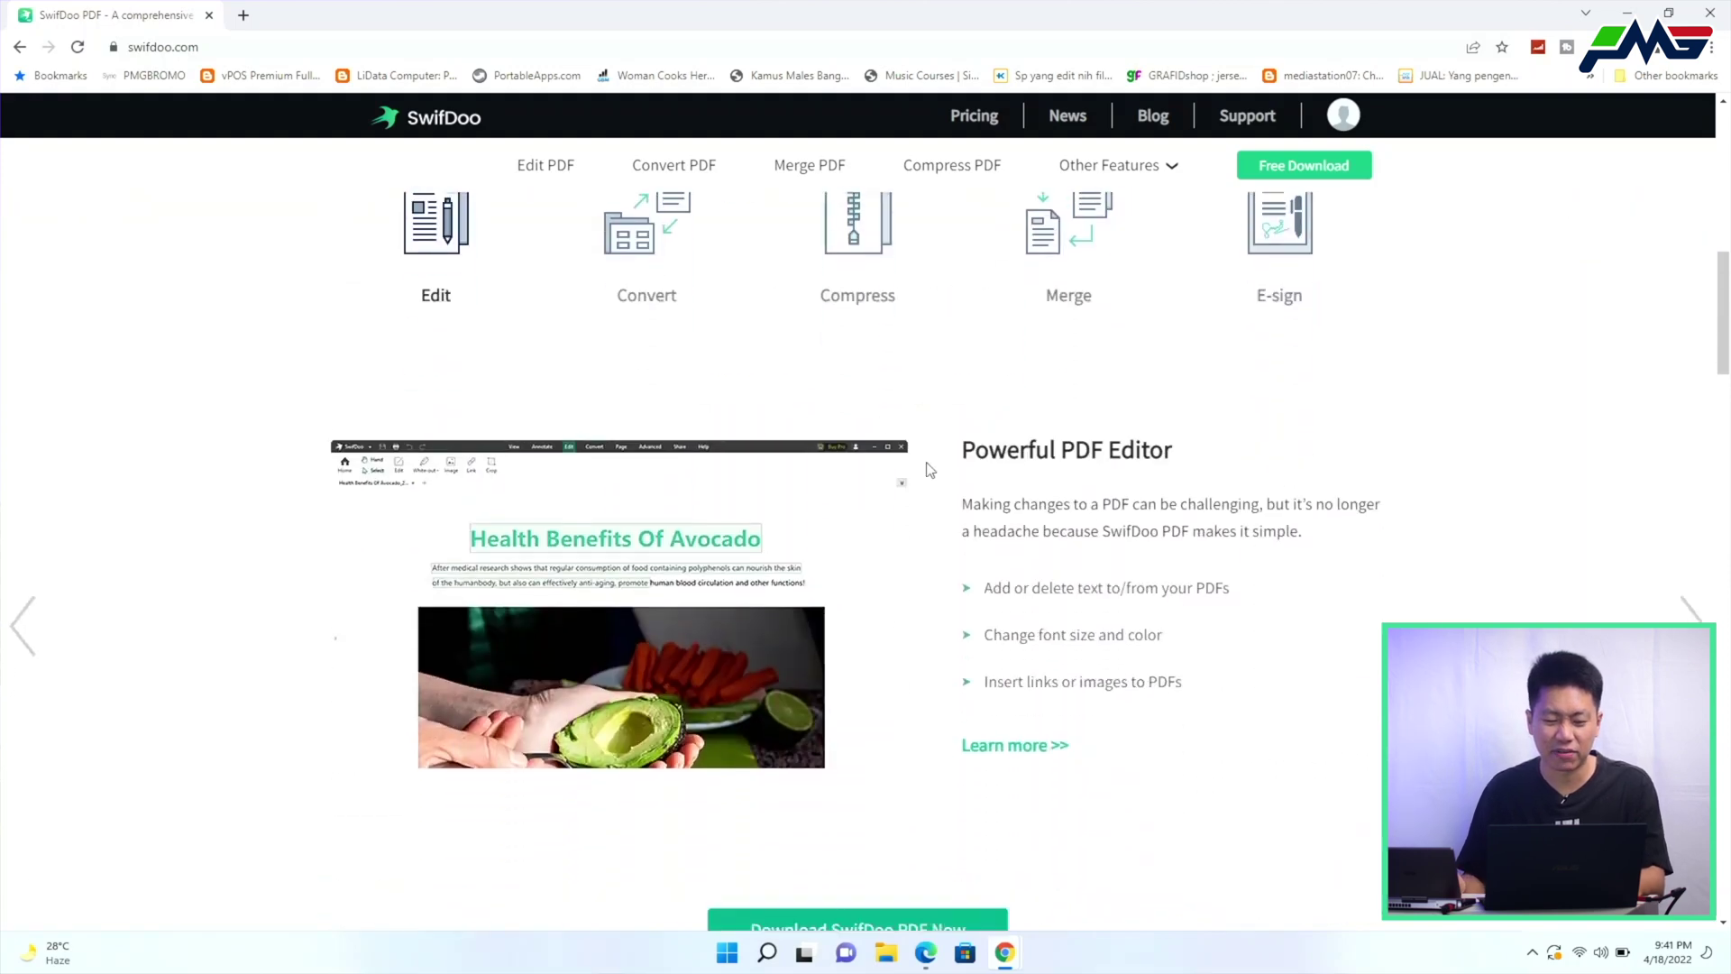
scroll(929, 469, up, 6)
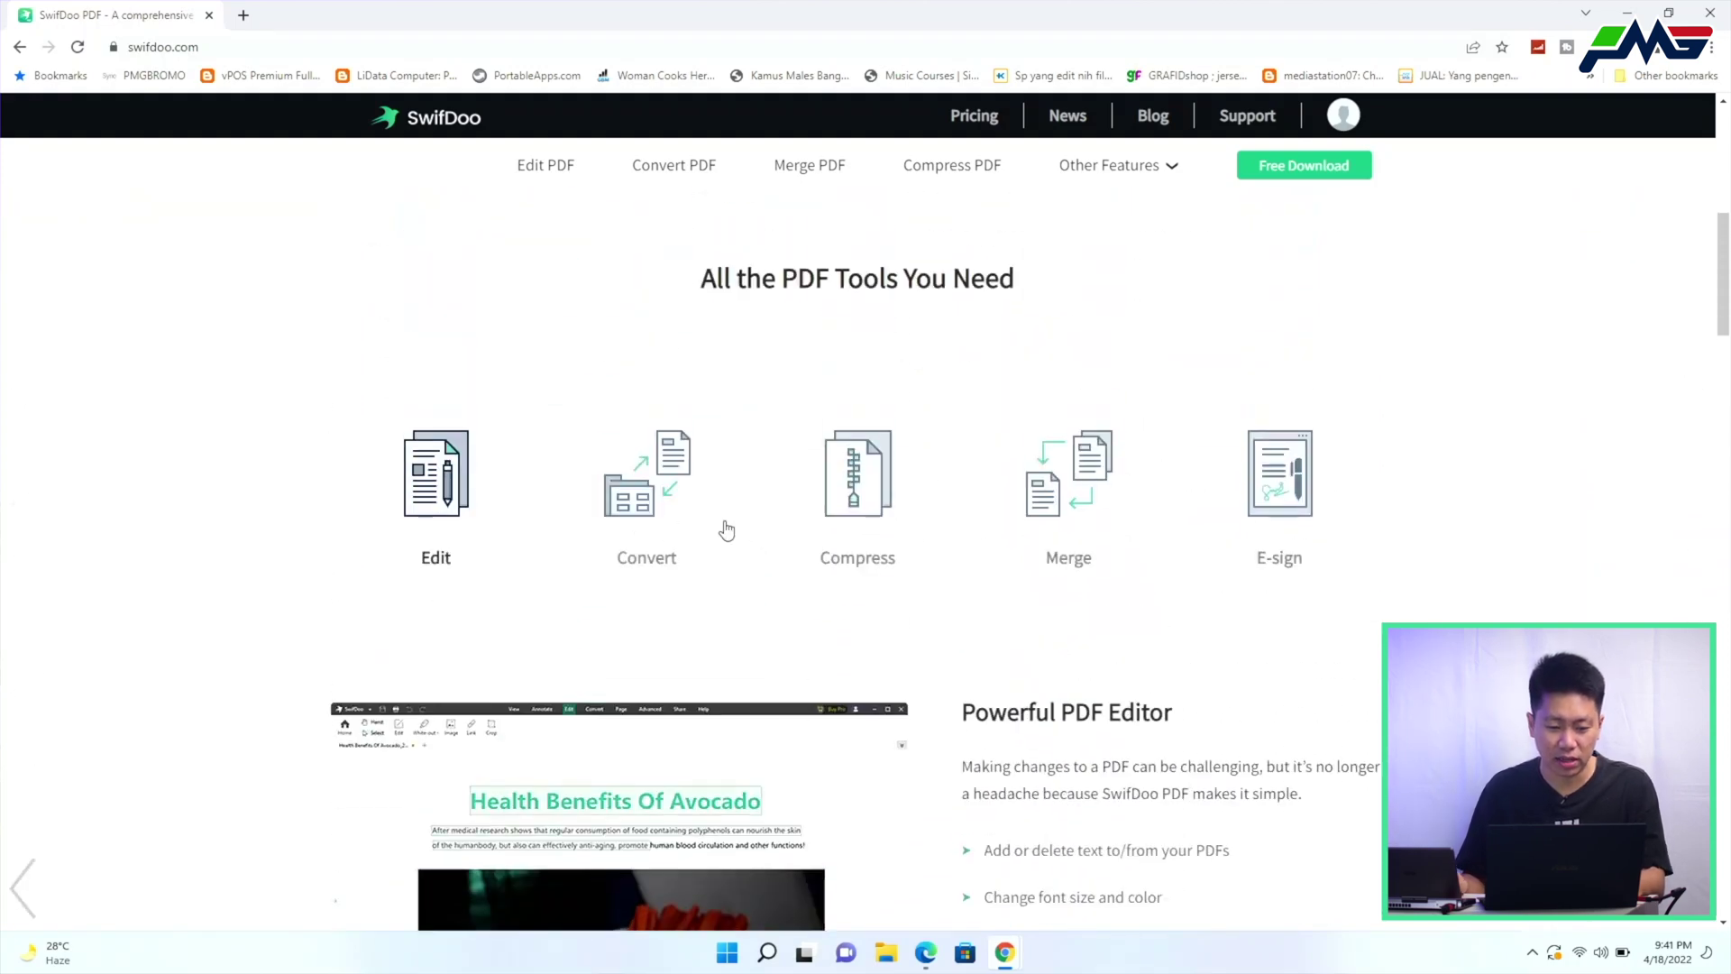
scroll(631, 523, down, 2)
click(640, 346)
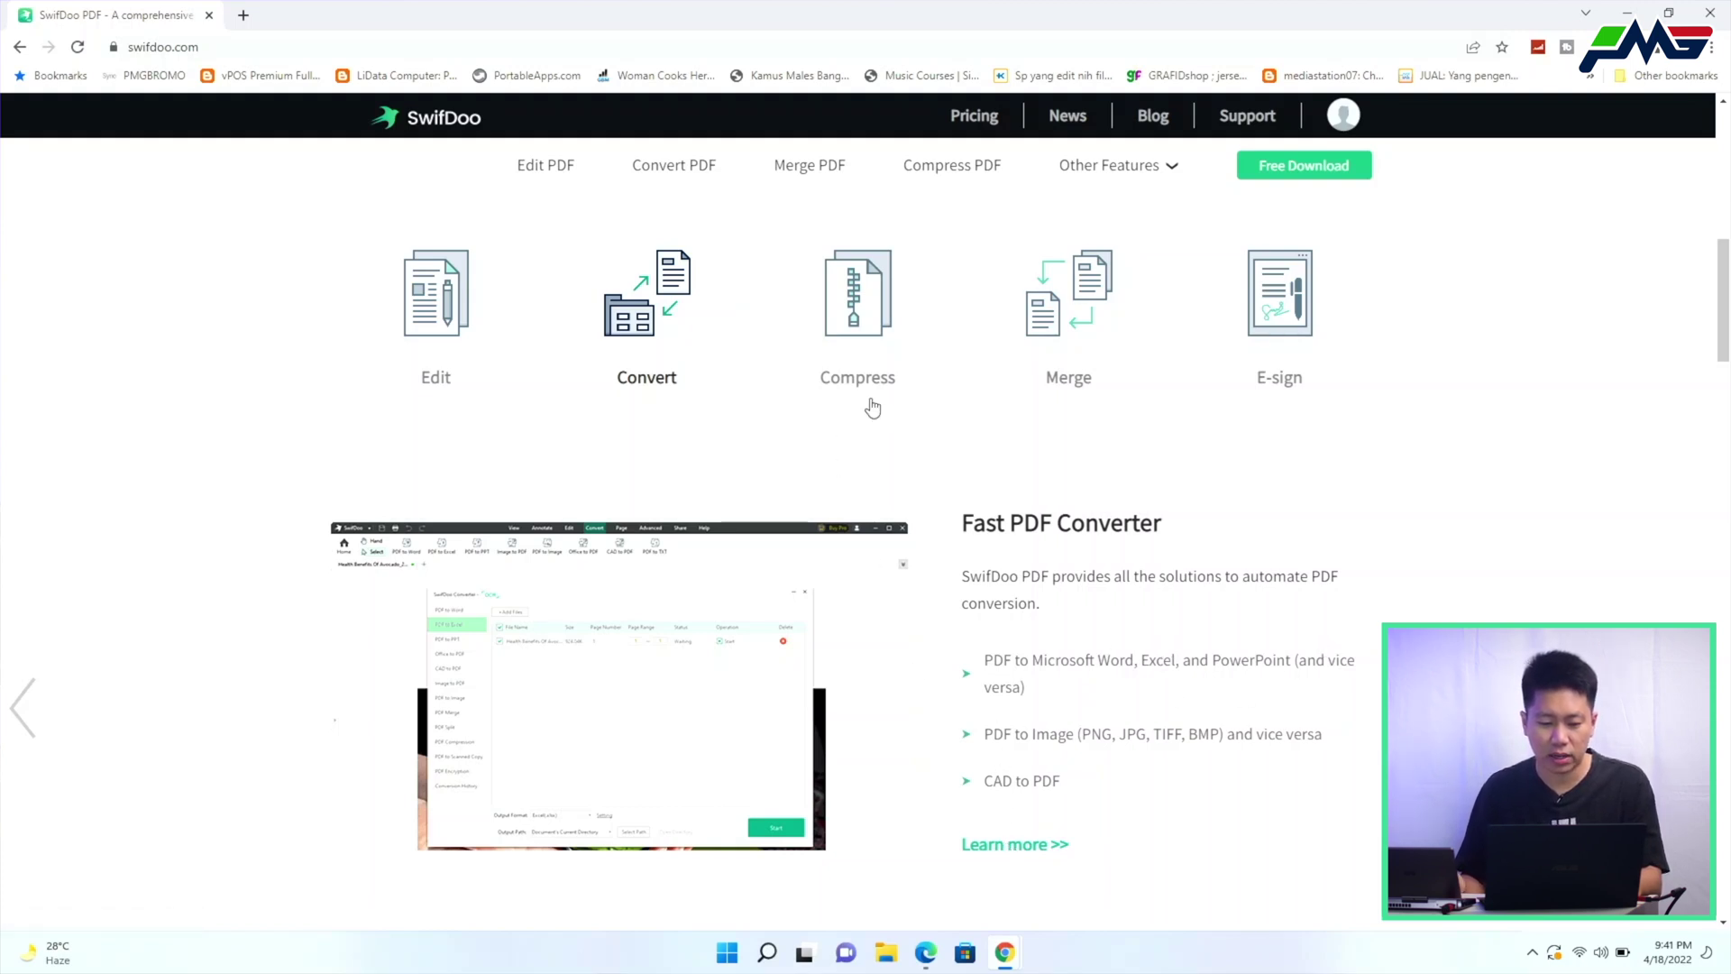
Show the Compress and E-sign feature descriptions in the PDF tools section
click(837, 391)
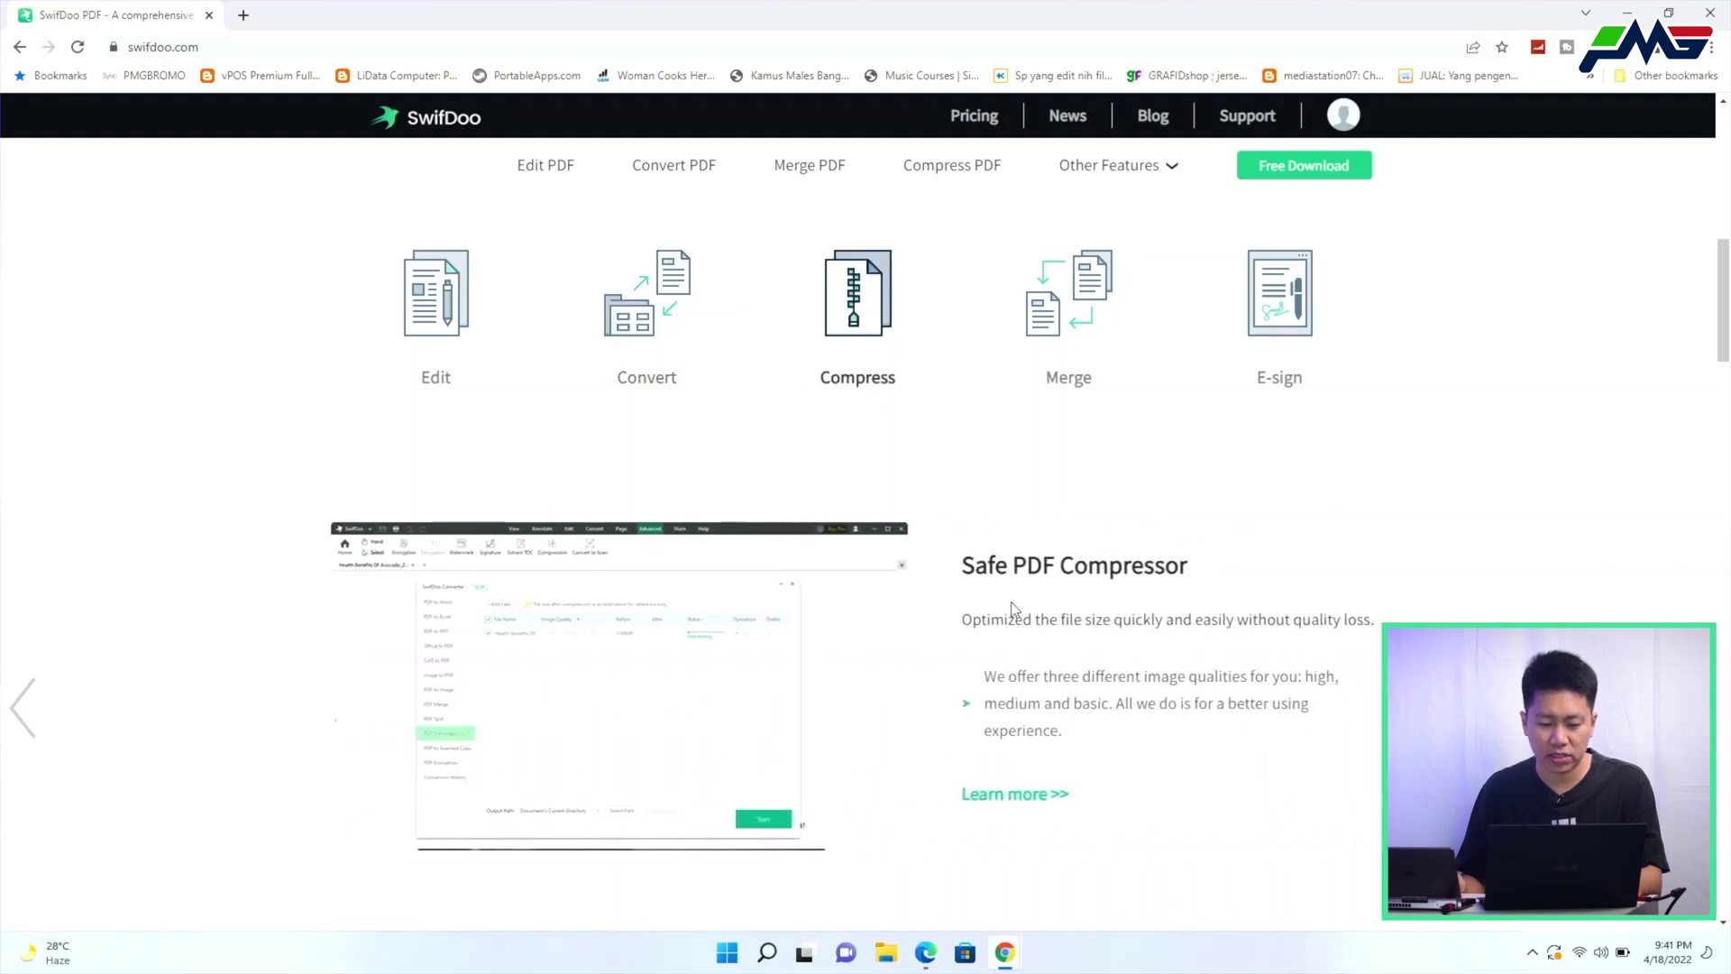
drag(900, 567, 321, 586)
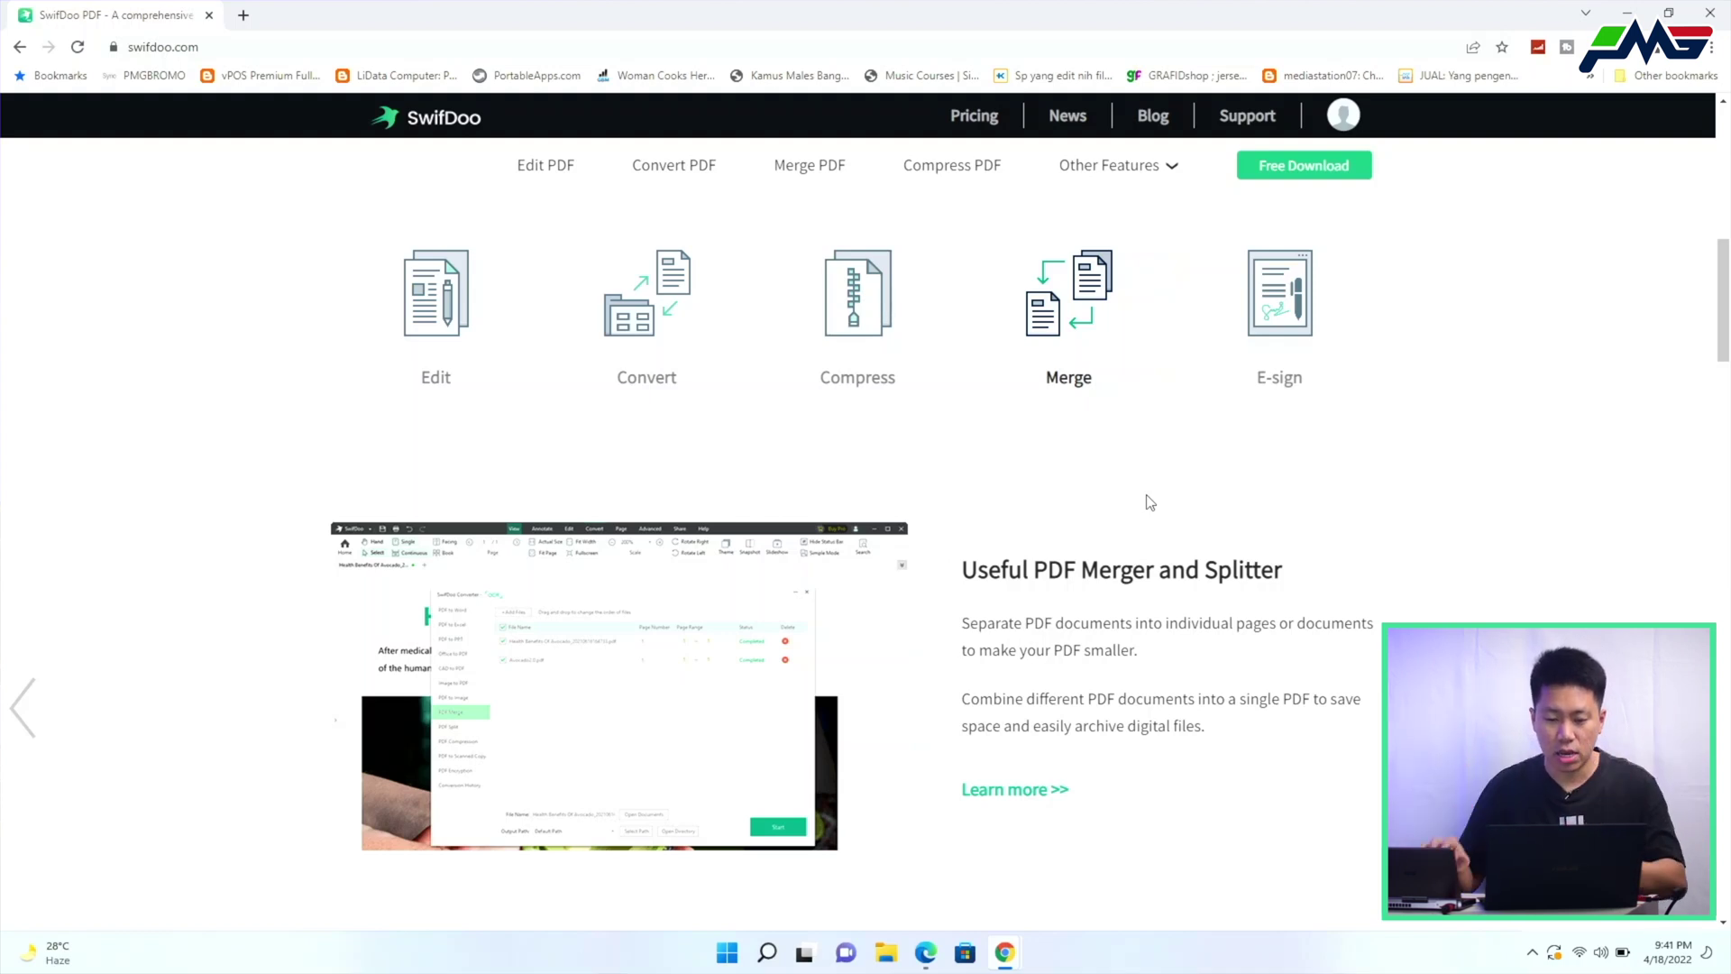
click(1254, 293)
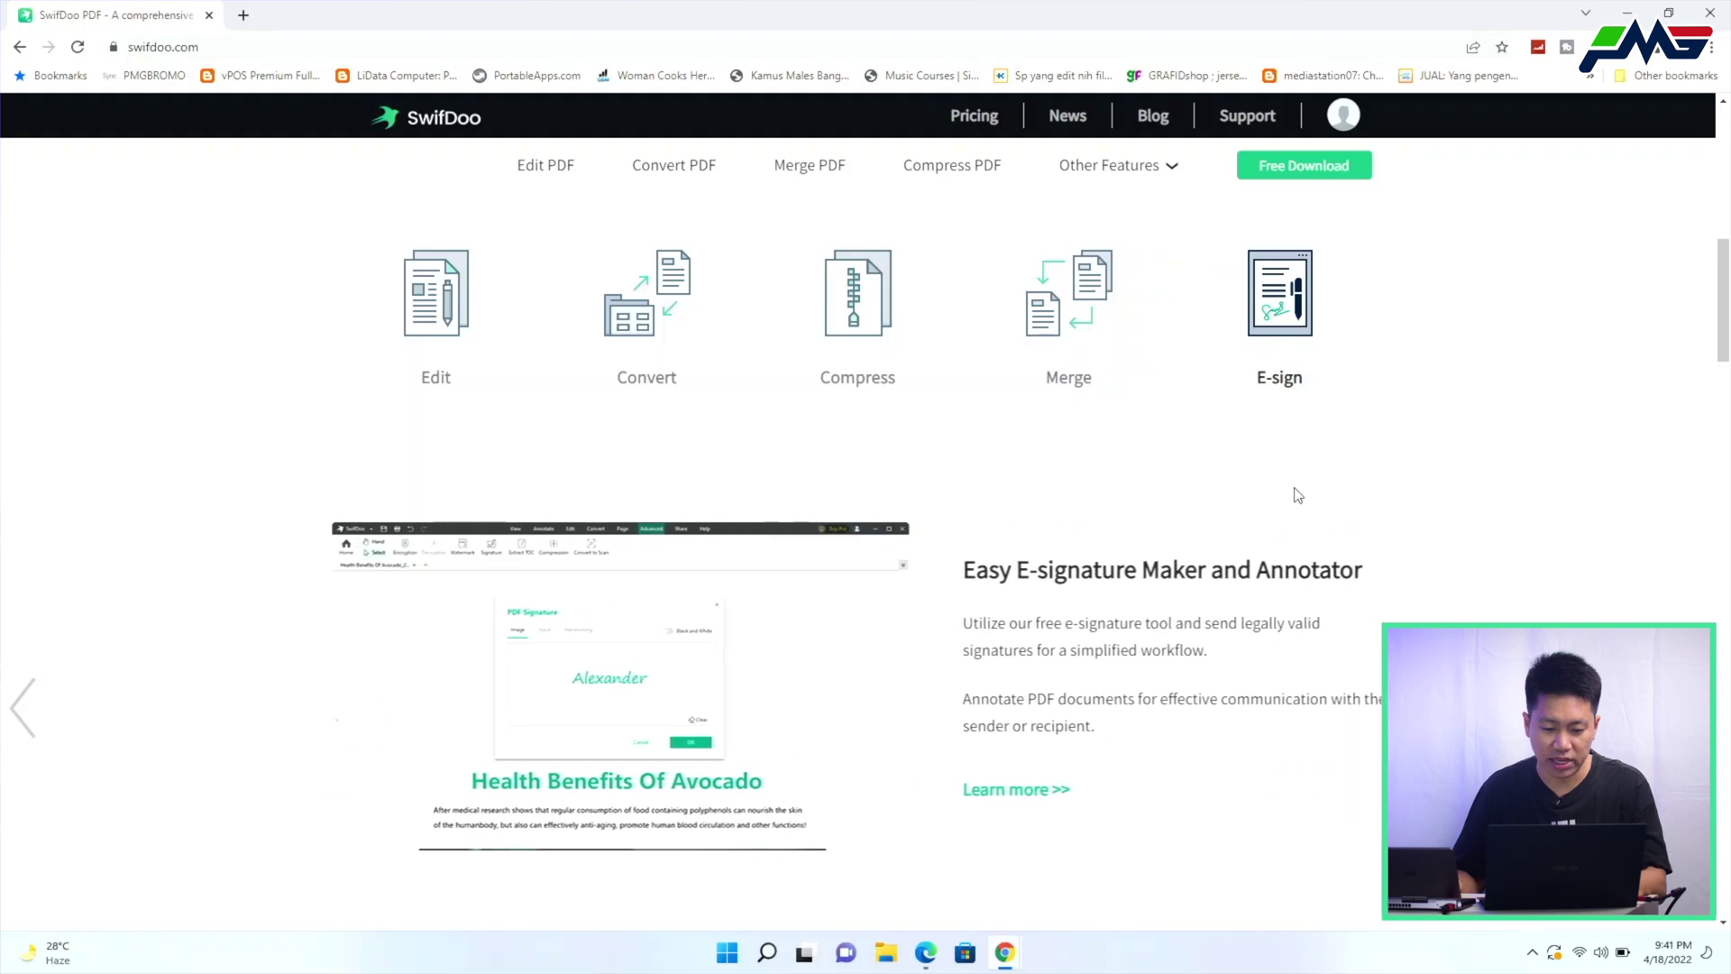
Scroll to the footer with system requirements, customer rating and version 2.0.0.6
scroll(1303, 492, down, 3)
scroll(1303, 492, down, 4)
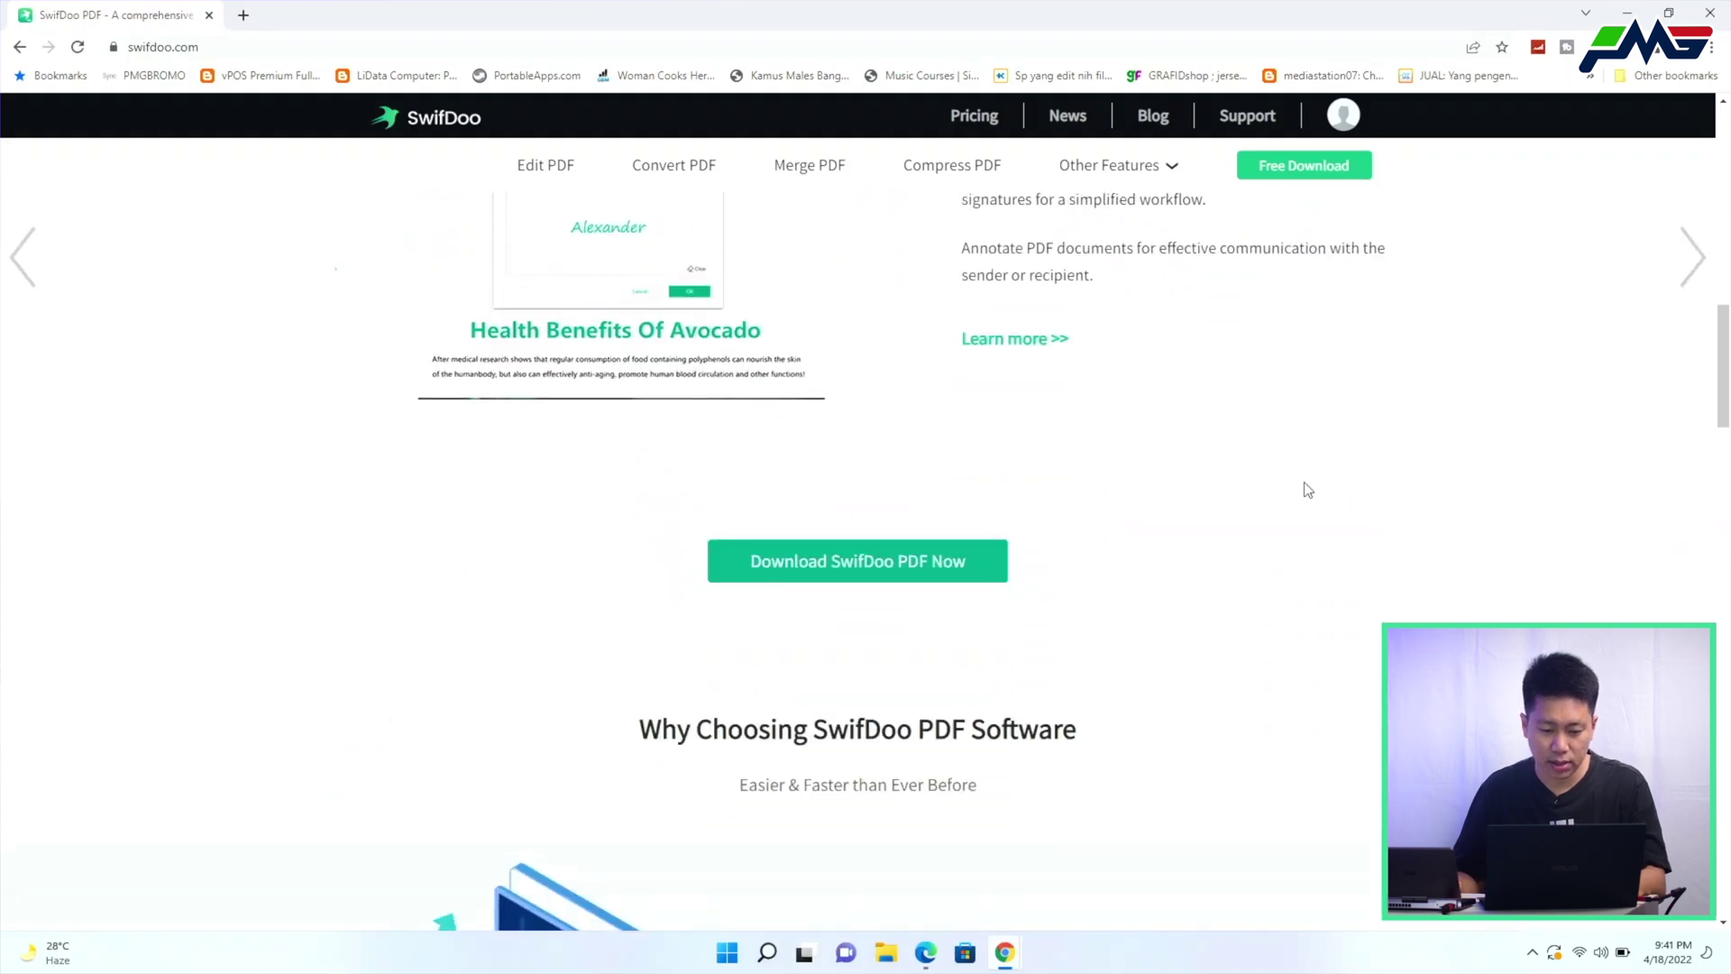
scroll(1017, 458, down, 14)
scroll(1017, 458, down, 15)
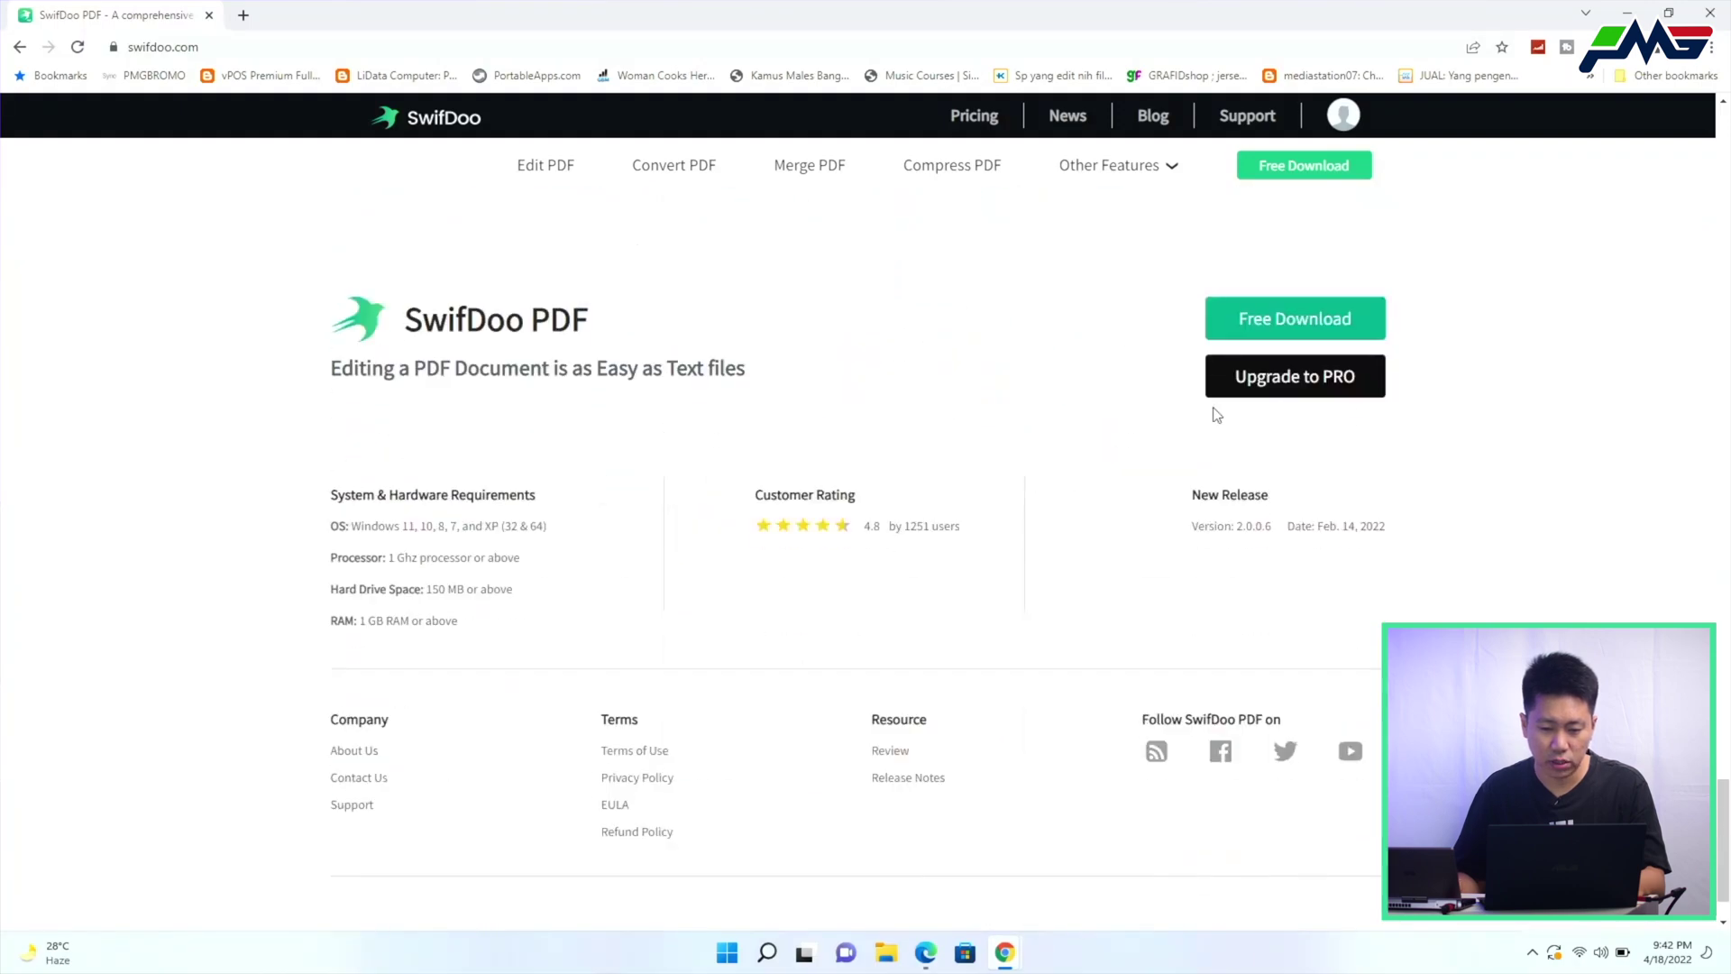
scroll(1218, 415, up, 20)
Review the Monthly, Annual and Perpetual plans on the Pricing page, then open a new tab
click(974, 116)
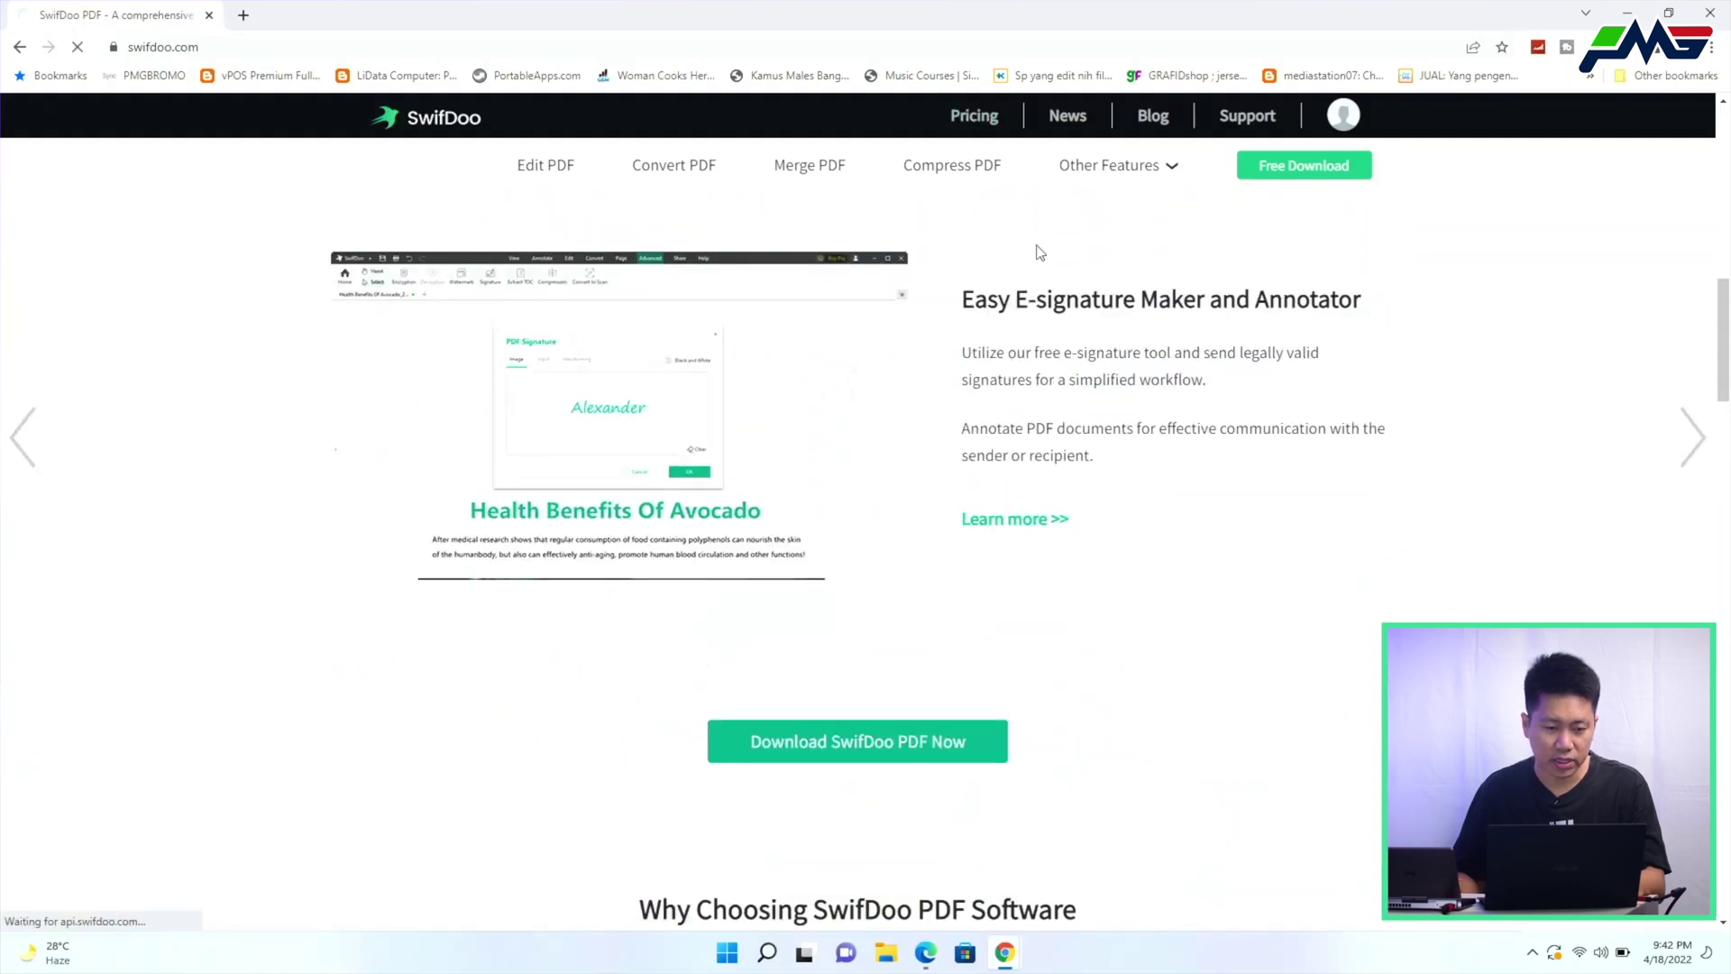
scroll(1073, 360, down, 8)
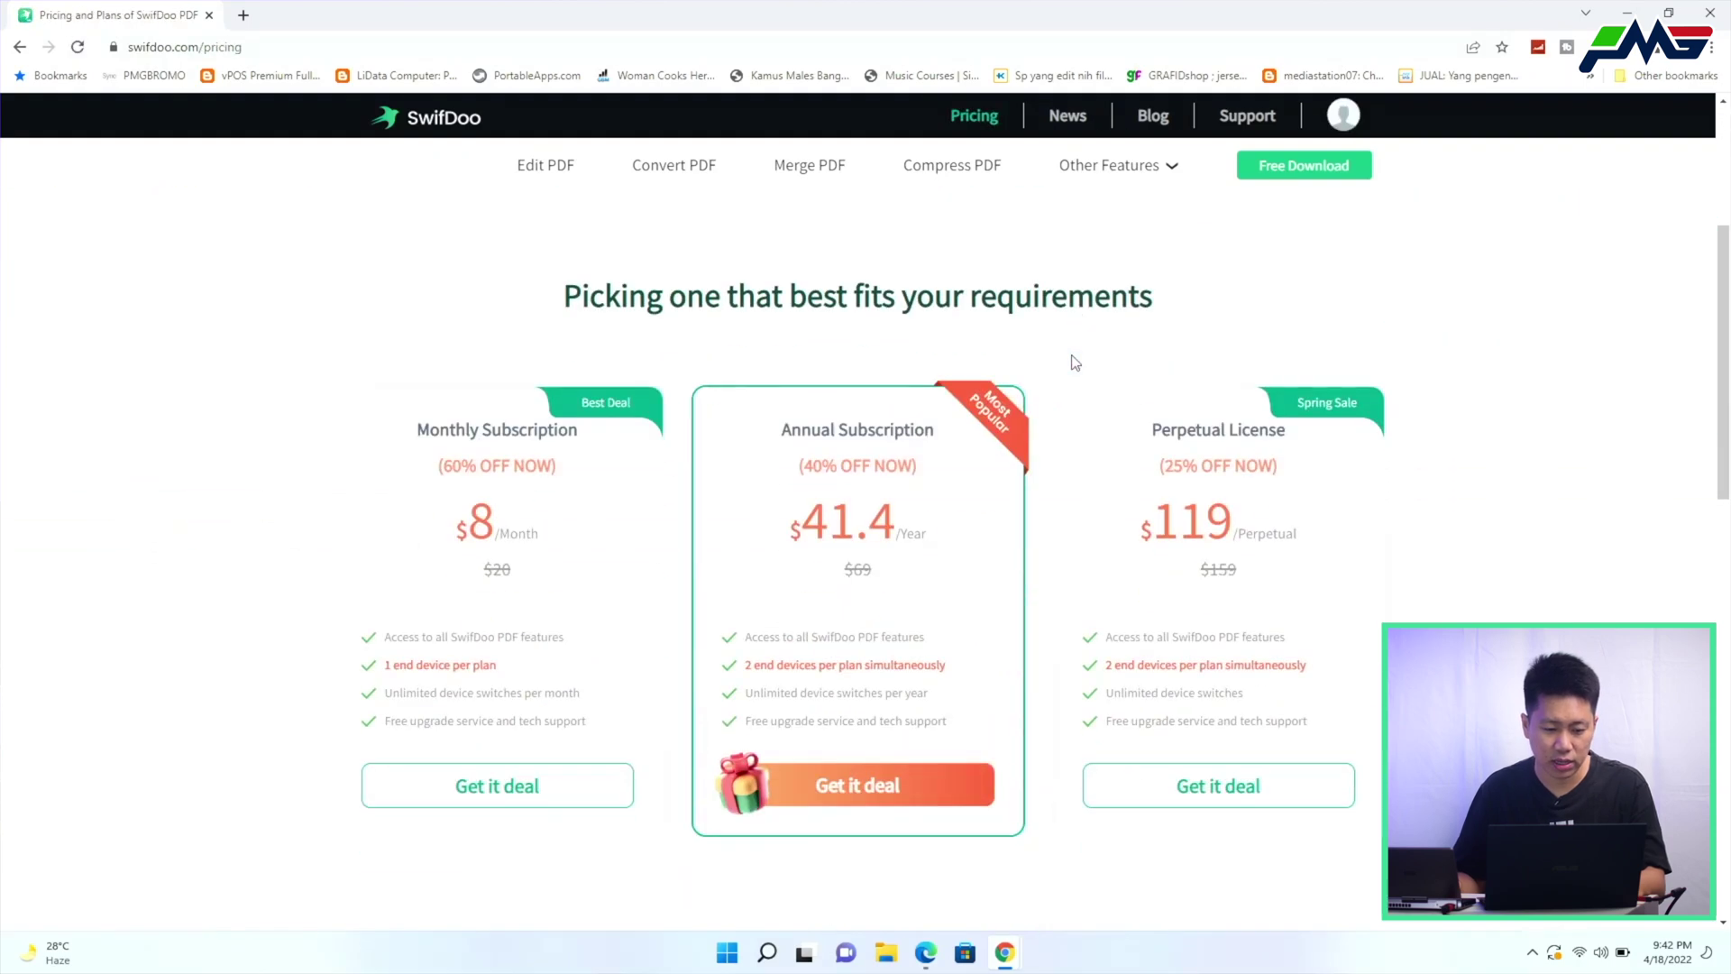
scroll(1073, 361, down, 8)
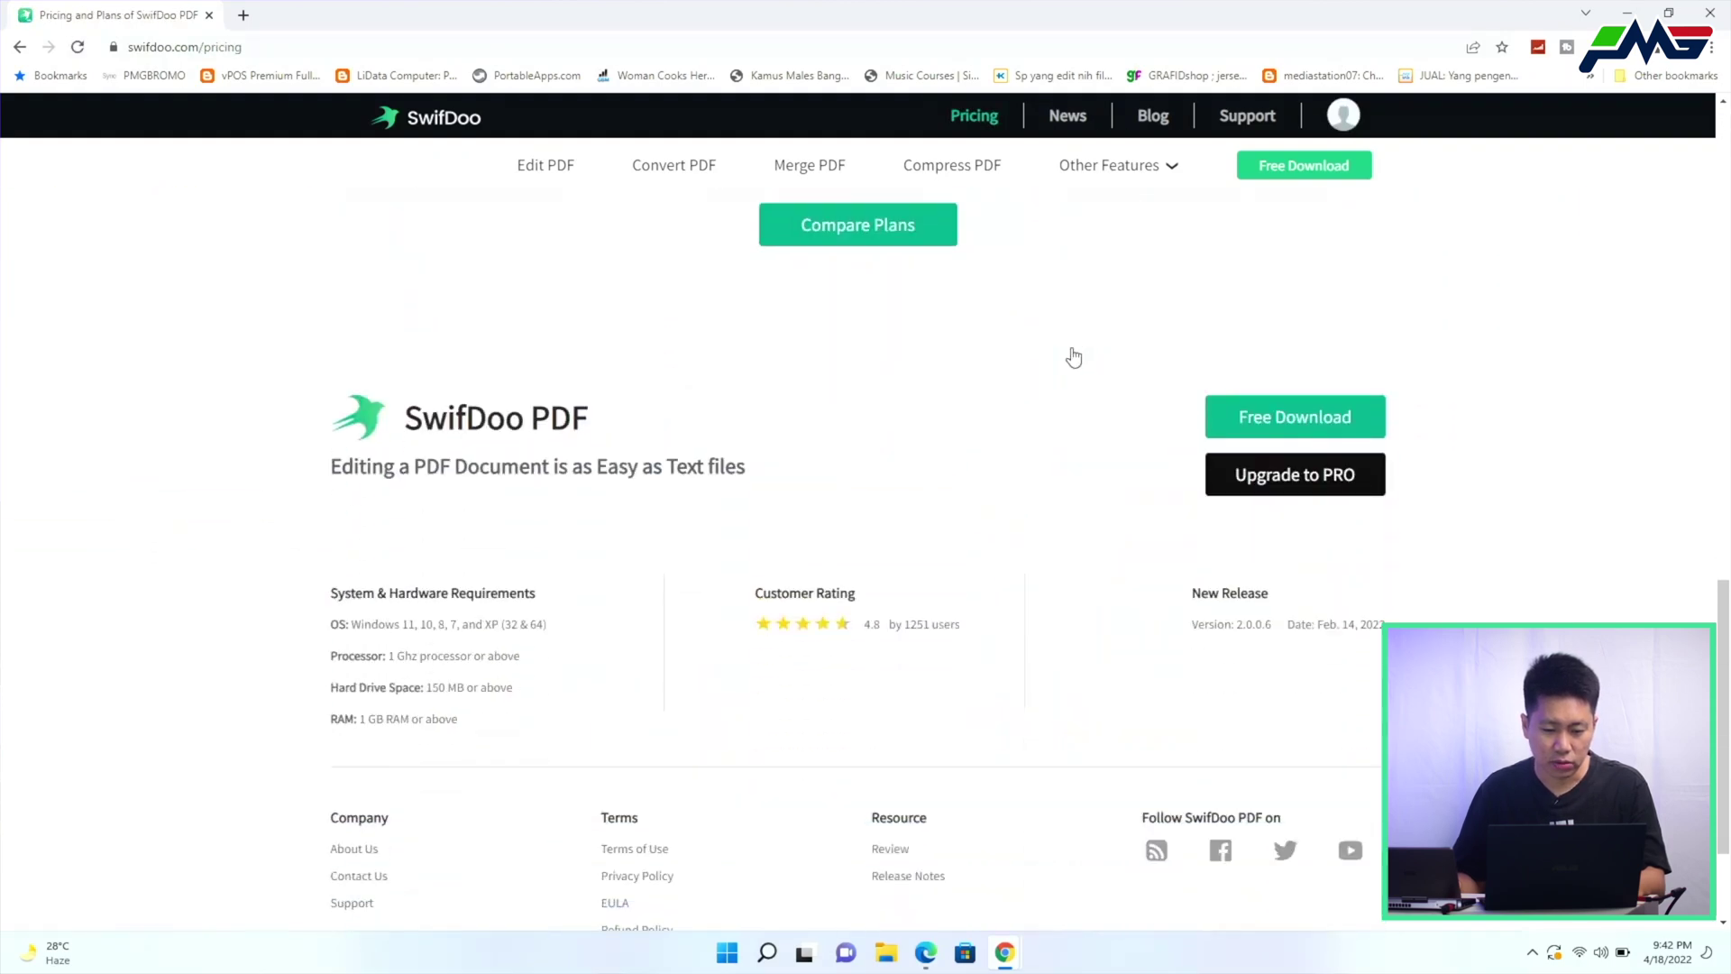
scroll(1075, 355, up, 10)
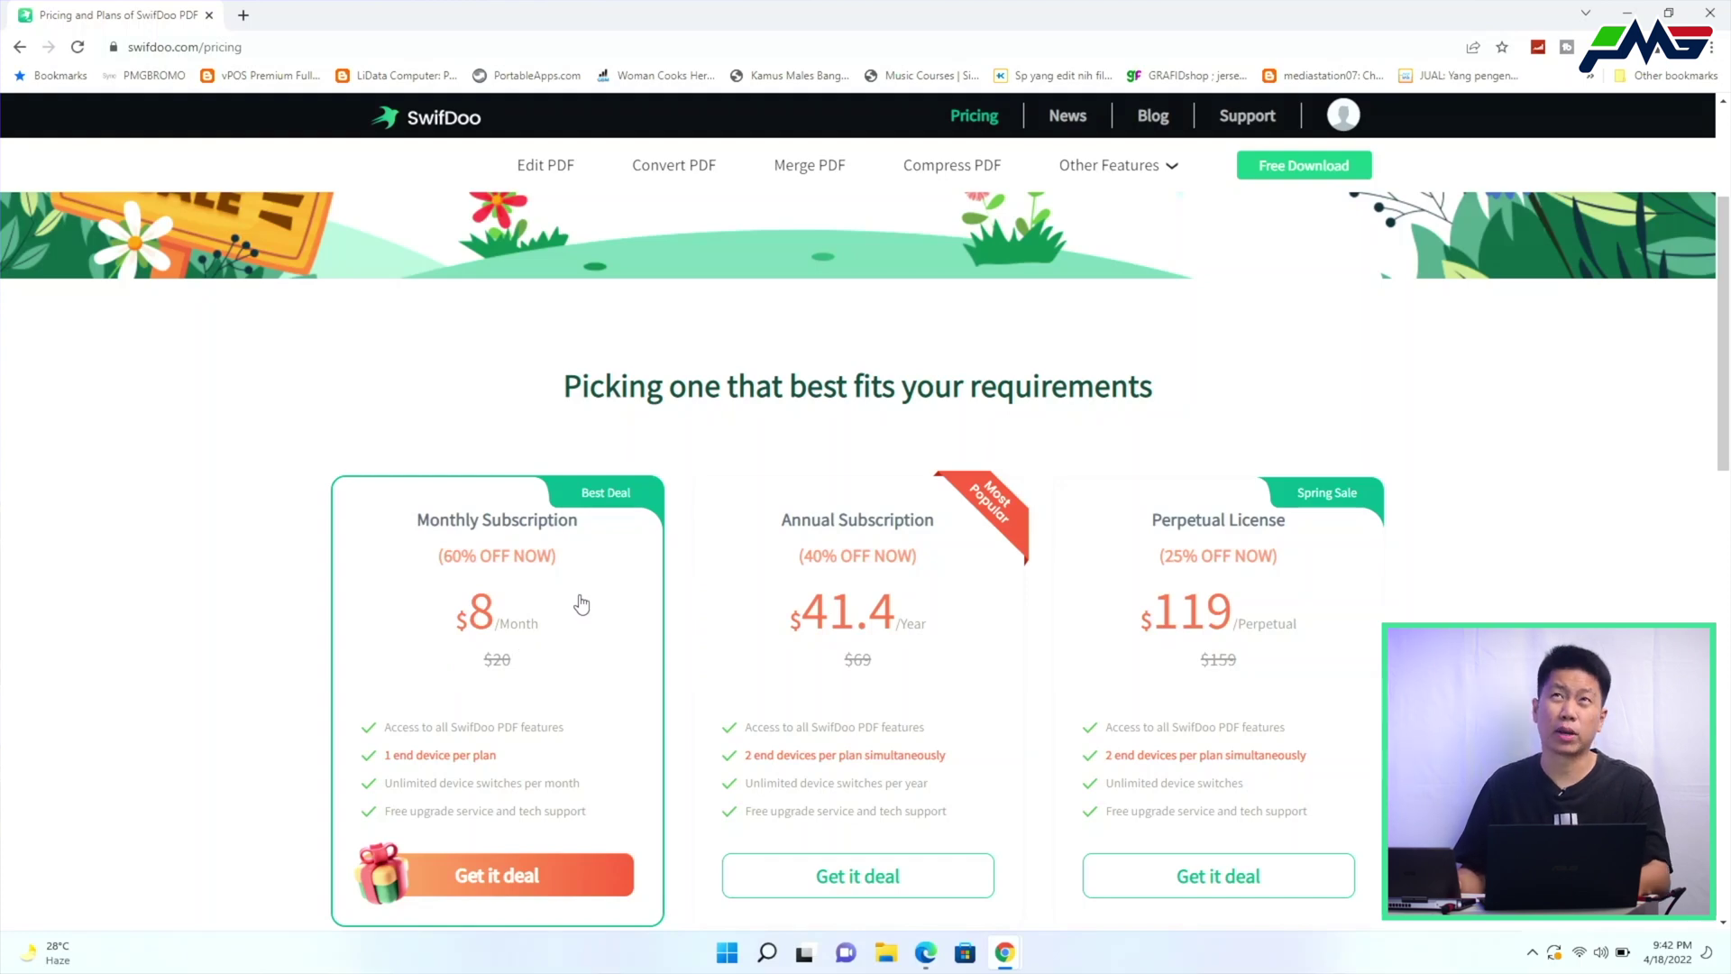
key(ctrl+t)
Search '8 usd to idr' to convert the $8 monthly price into rupiah
text(8 )
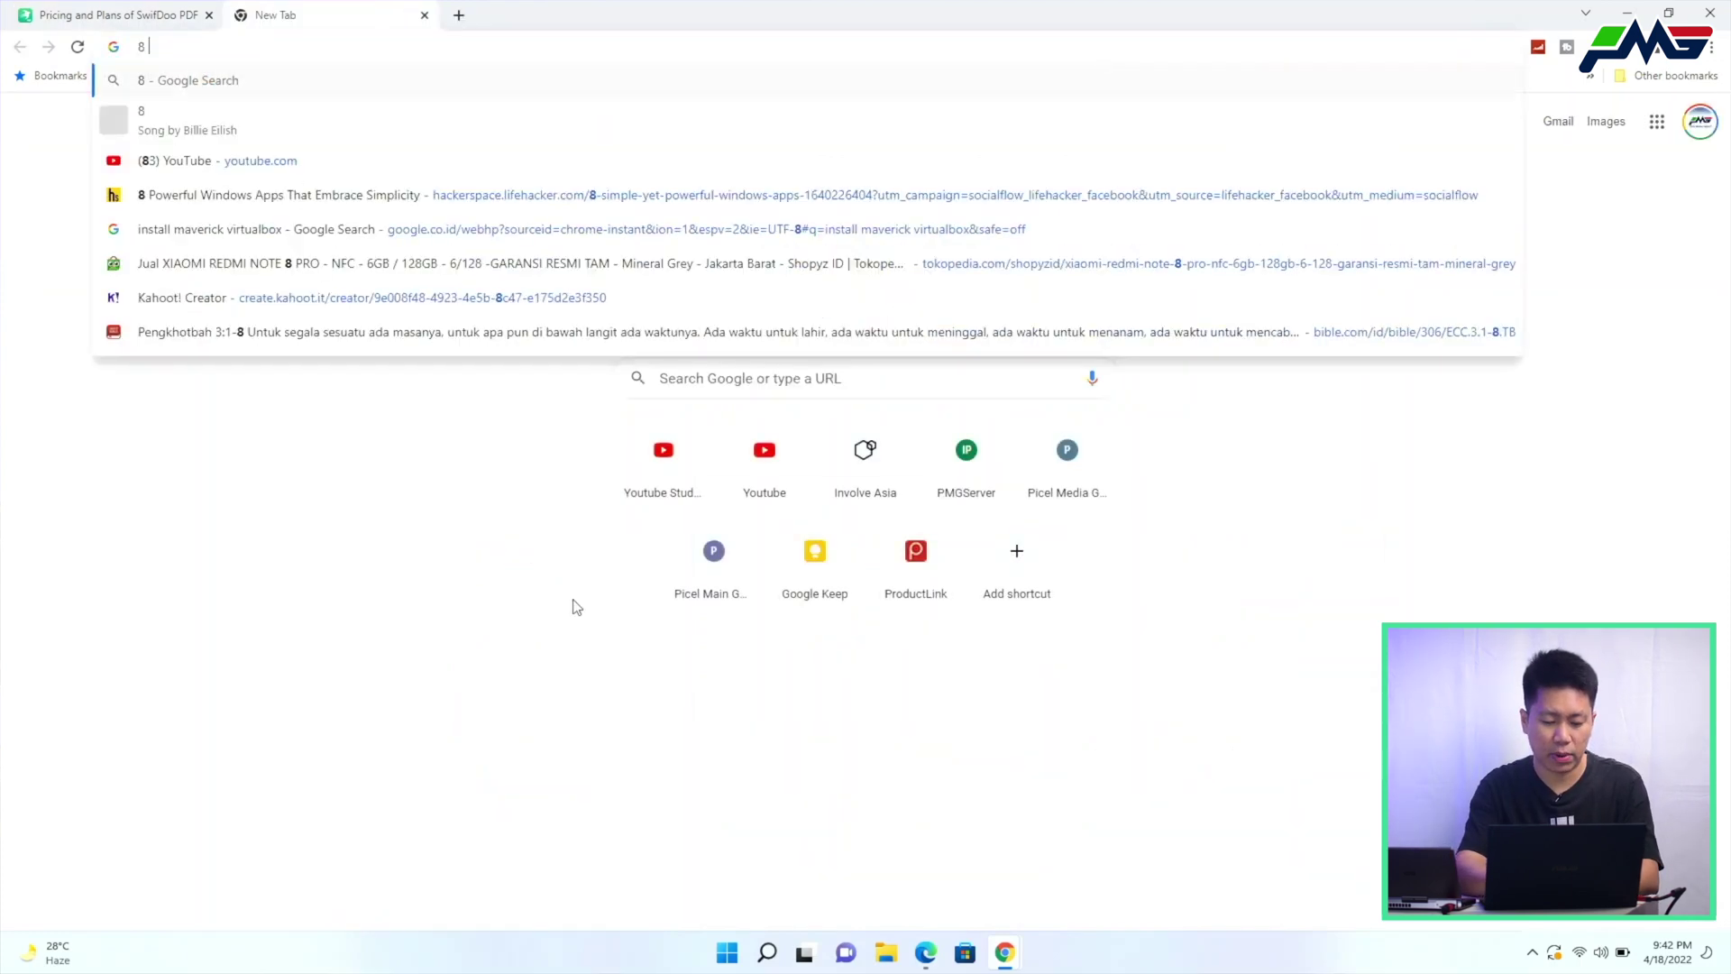
text(usd to idr)
key(Return)
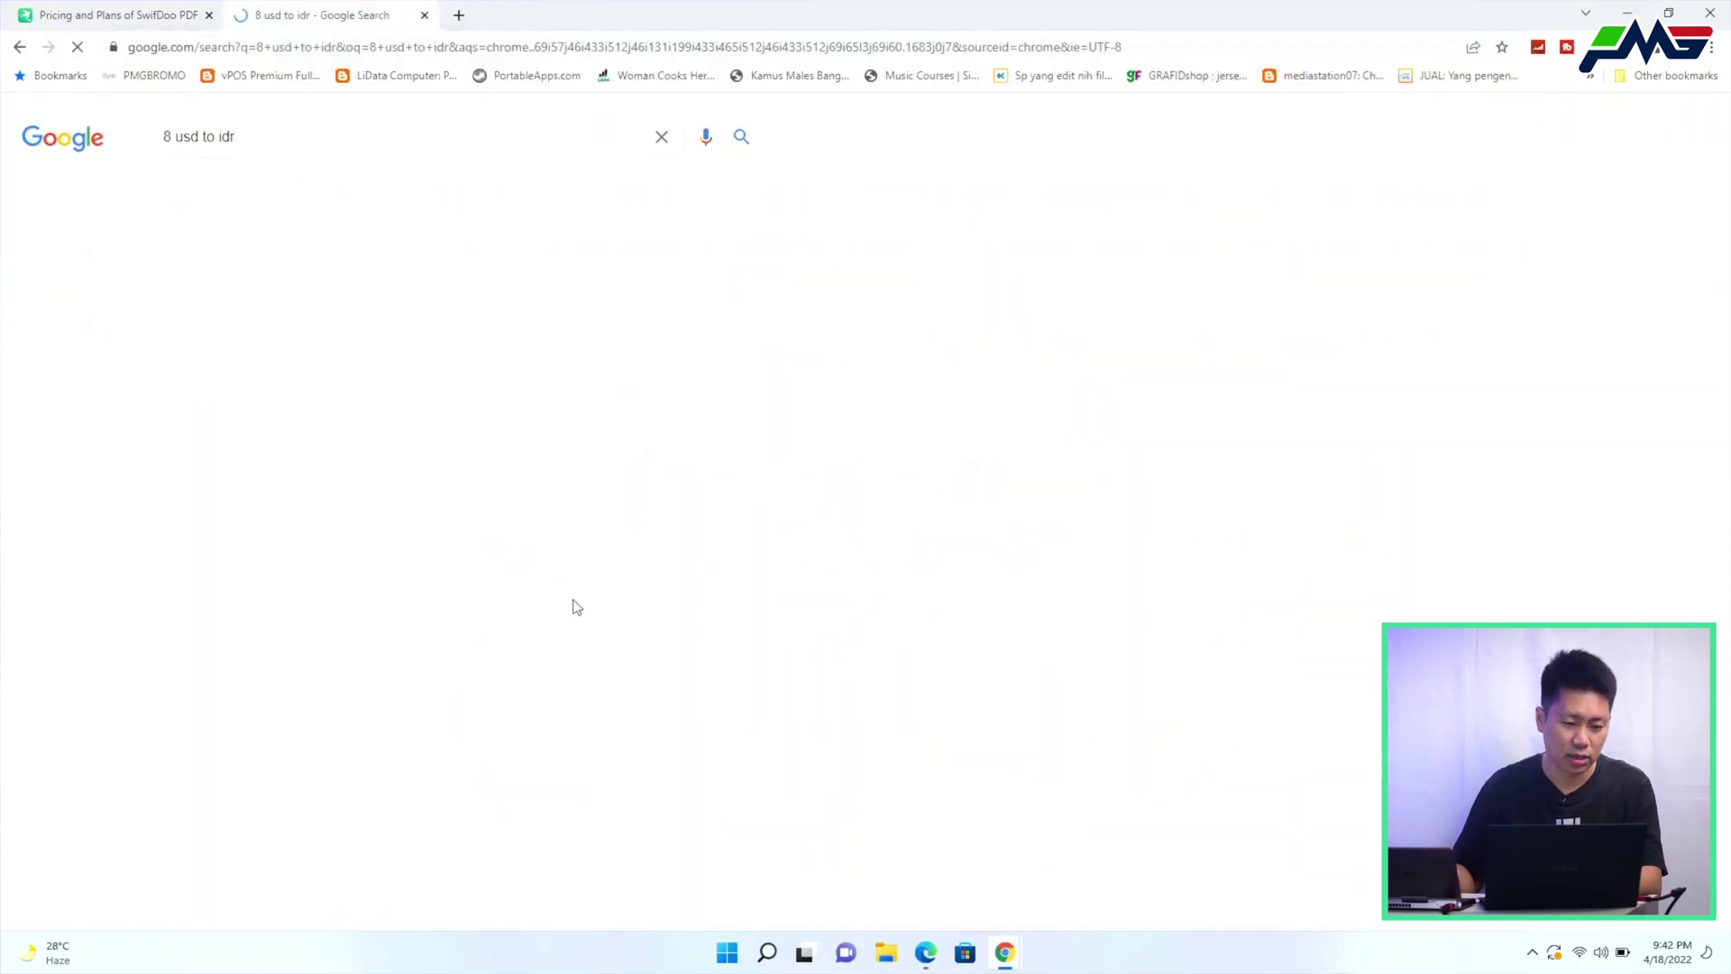
click(174, 7)
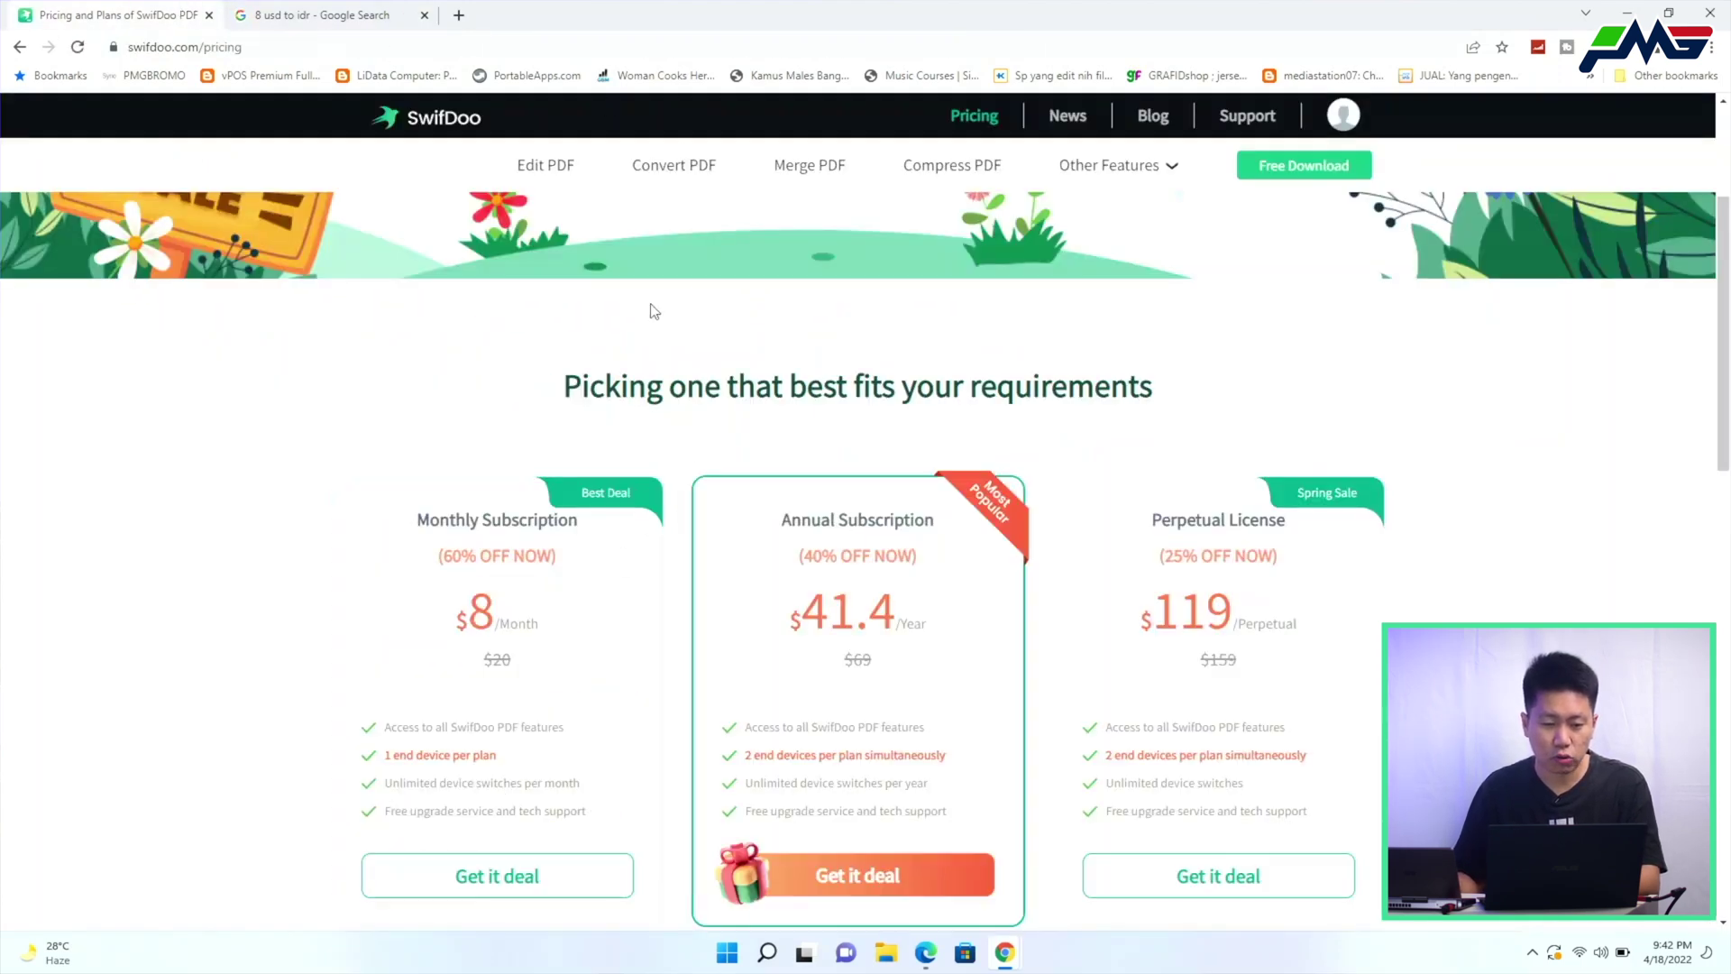
Change the conversion amount to 41.4 USD for the annual price
click(414, 11)
drag(176, 136, 131, 142)
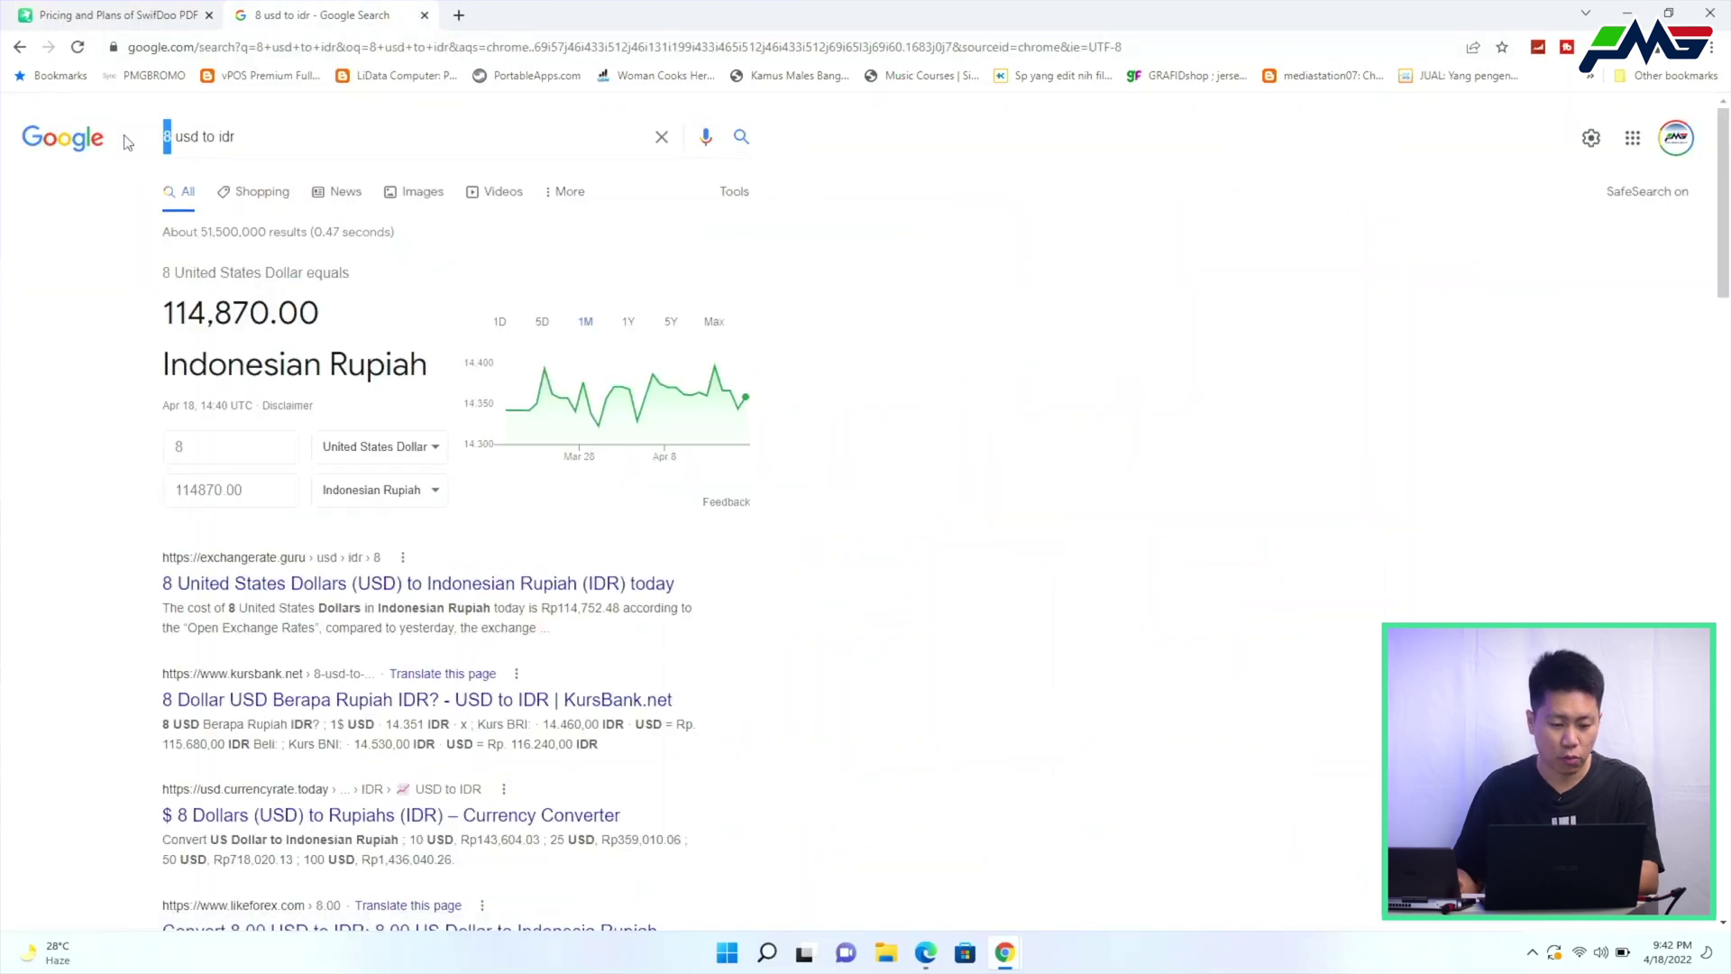
text(41.4)
key(Return)
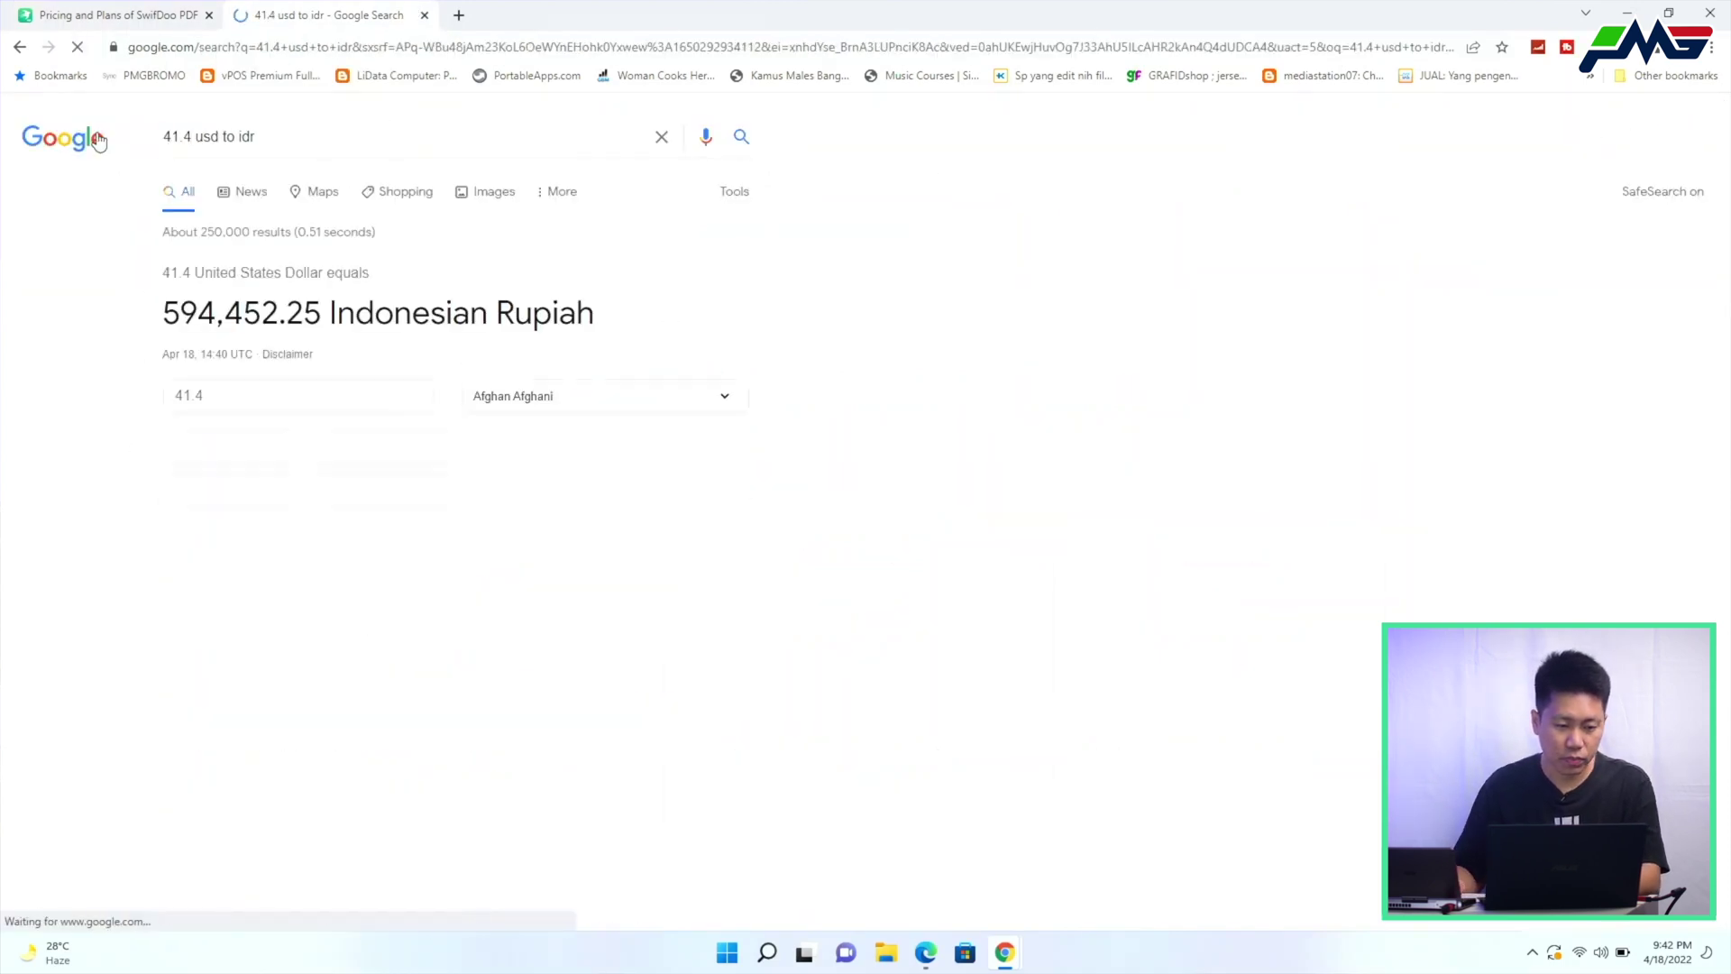
Return to the SwifDoo pricing tab and look over the plans again
click(128, 13)
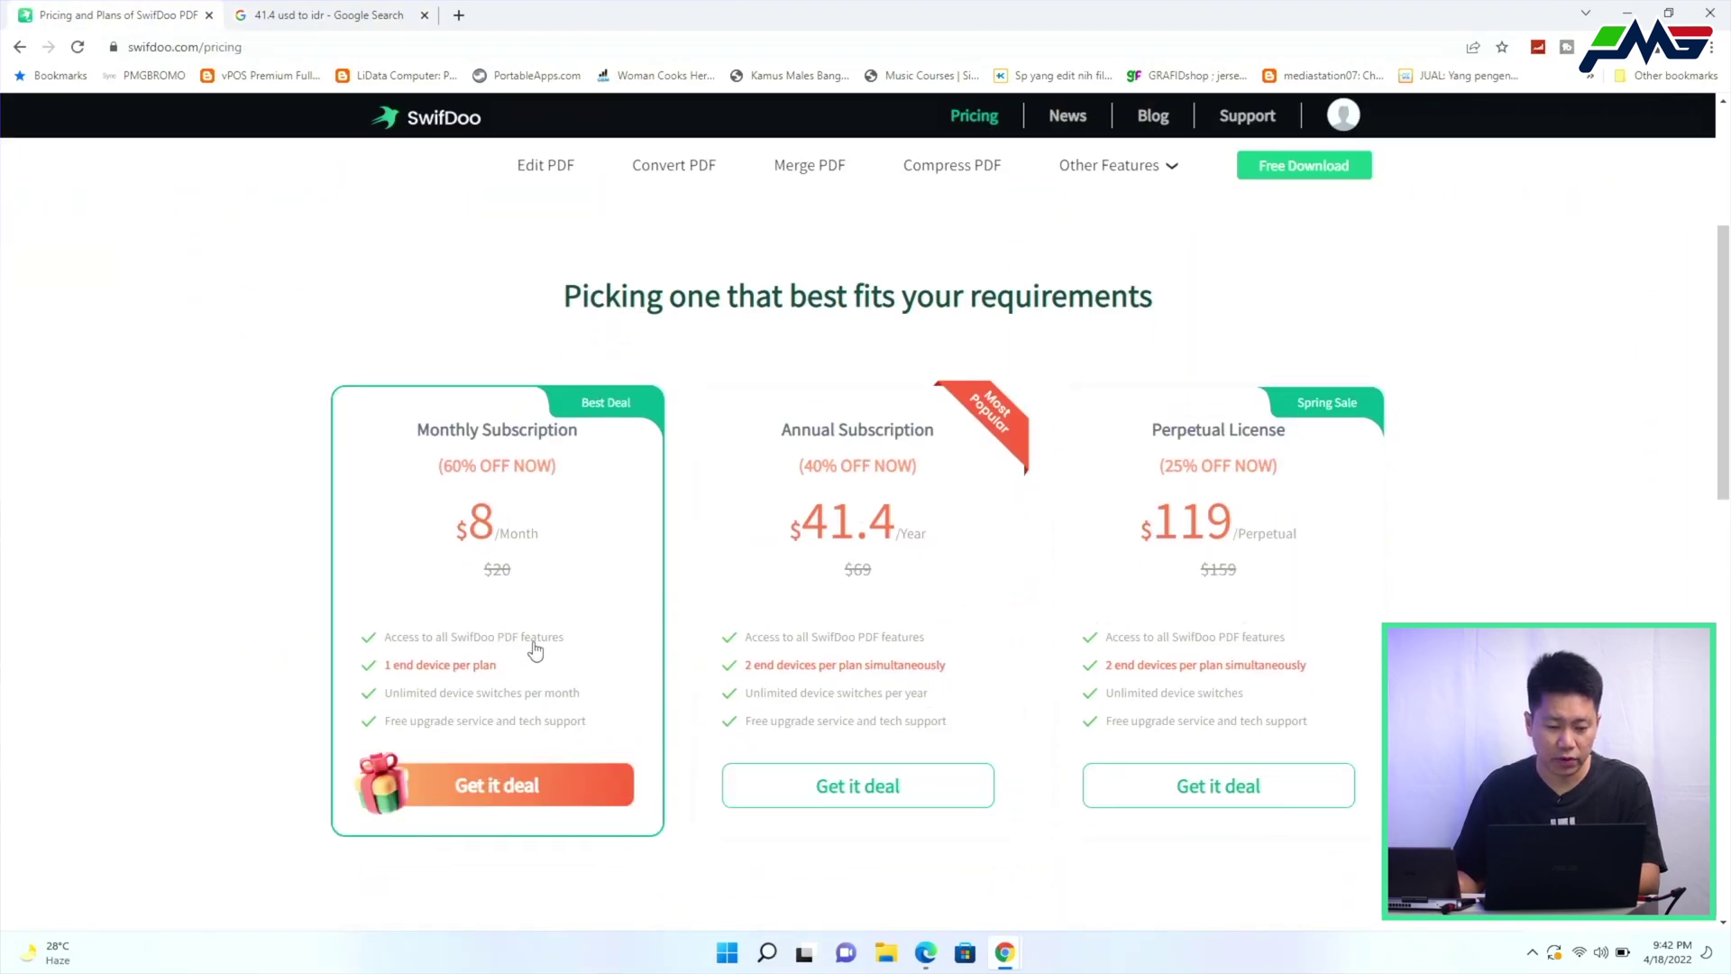
scroll(577, 651, down, 1)
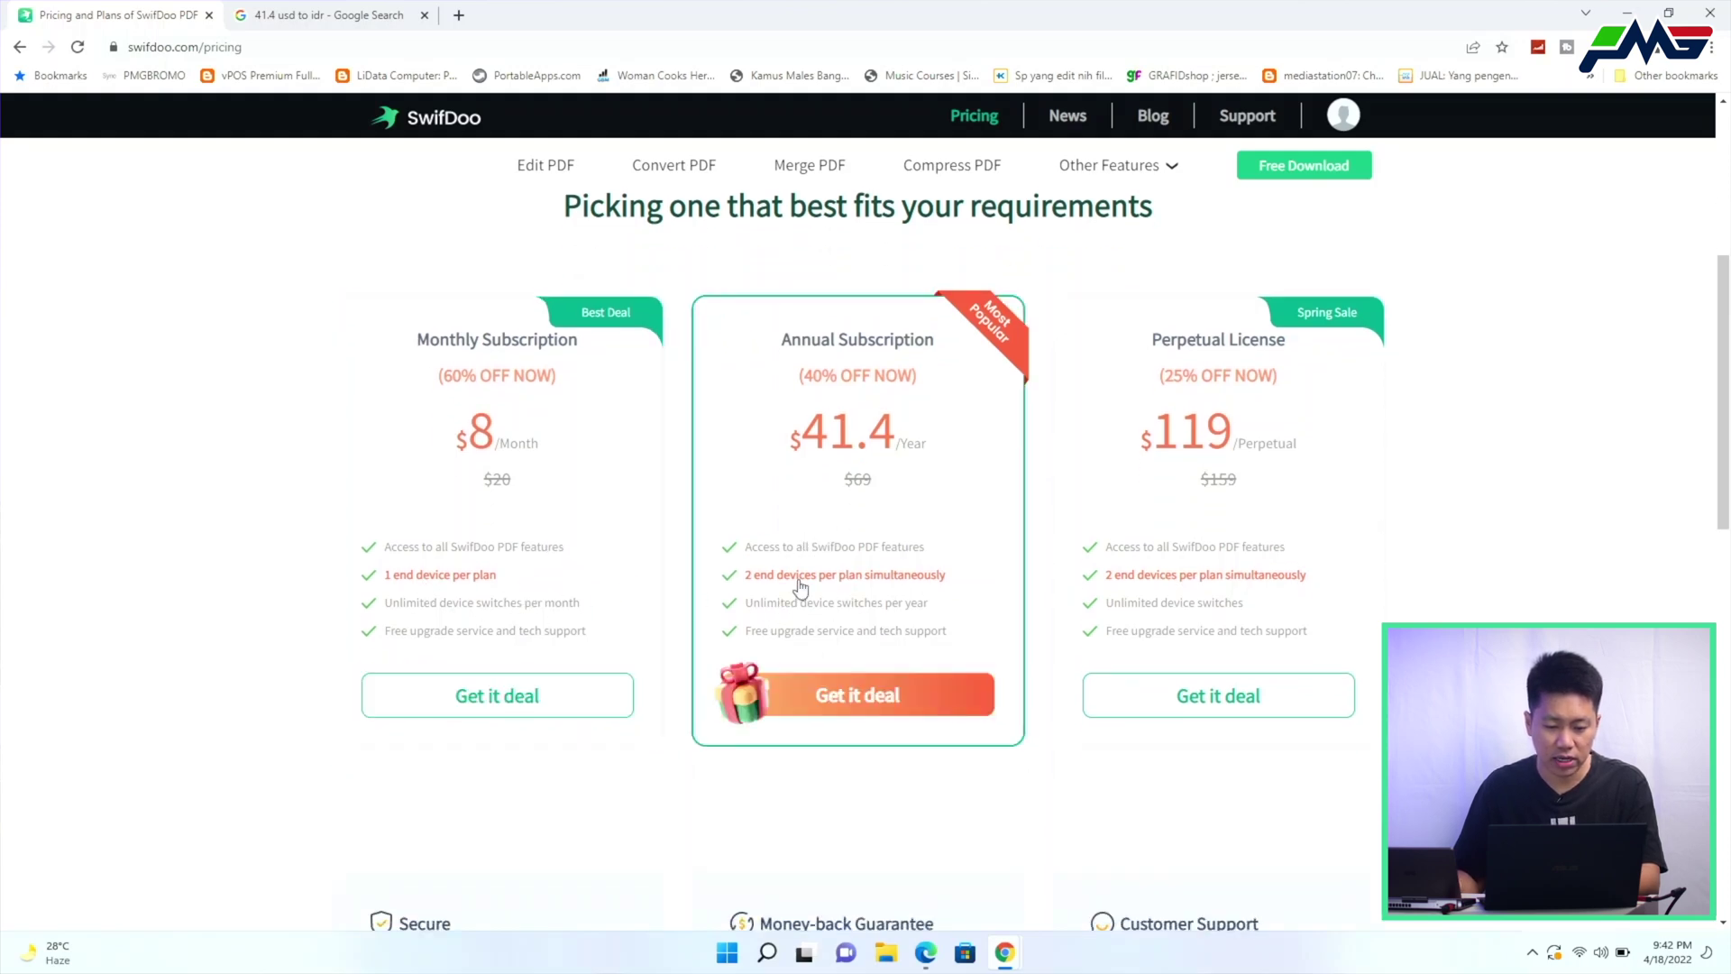
scroll(800, 587, down, 3)
scroll(799, 586, up, 8)
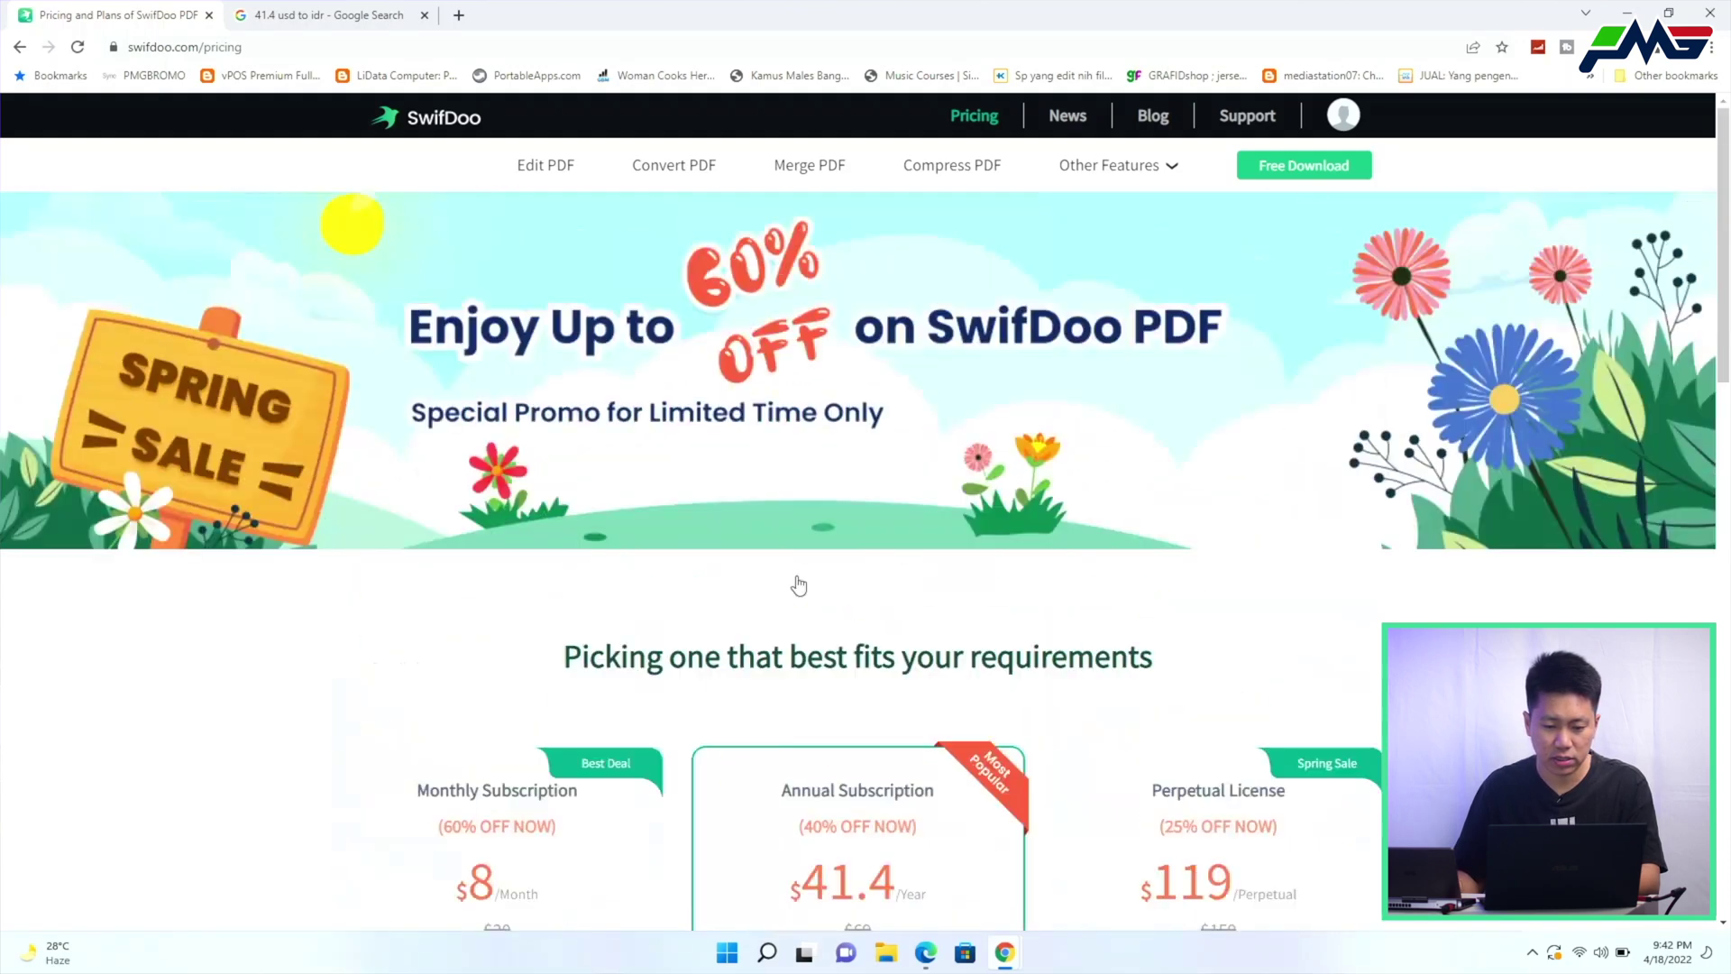
Download SwifdooInstaller_stable.exe via Free Download, set to open once finished
click(1268, 166)
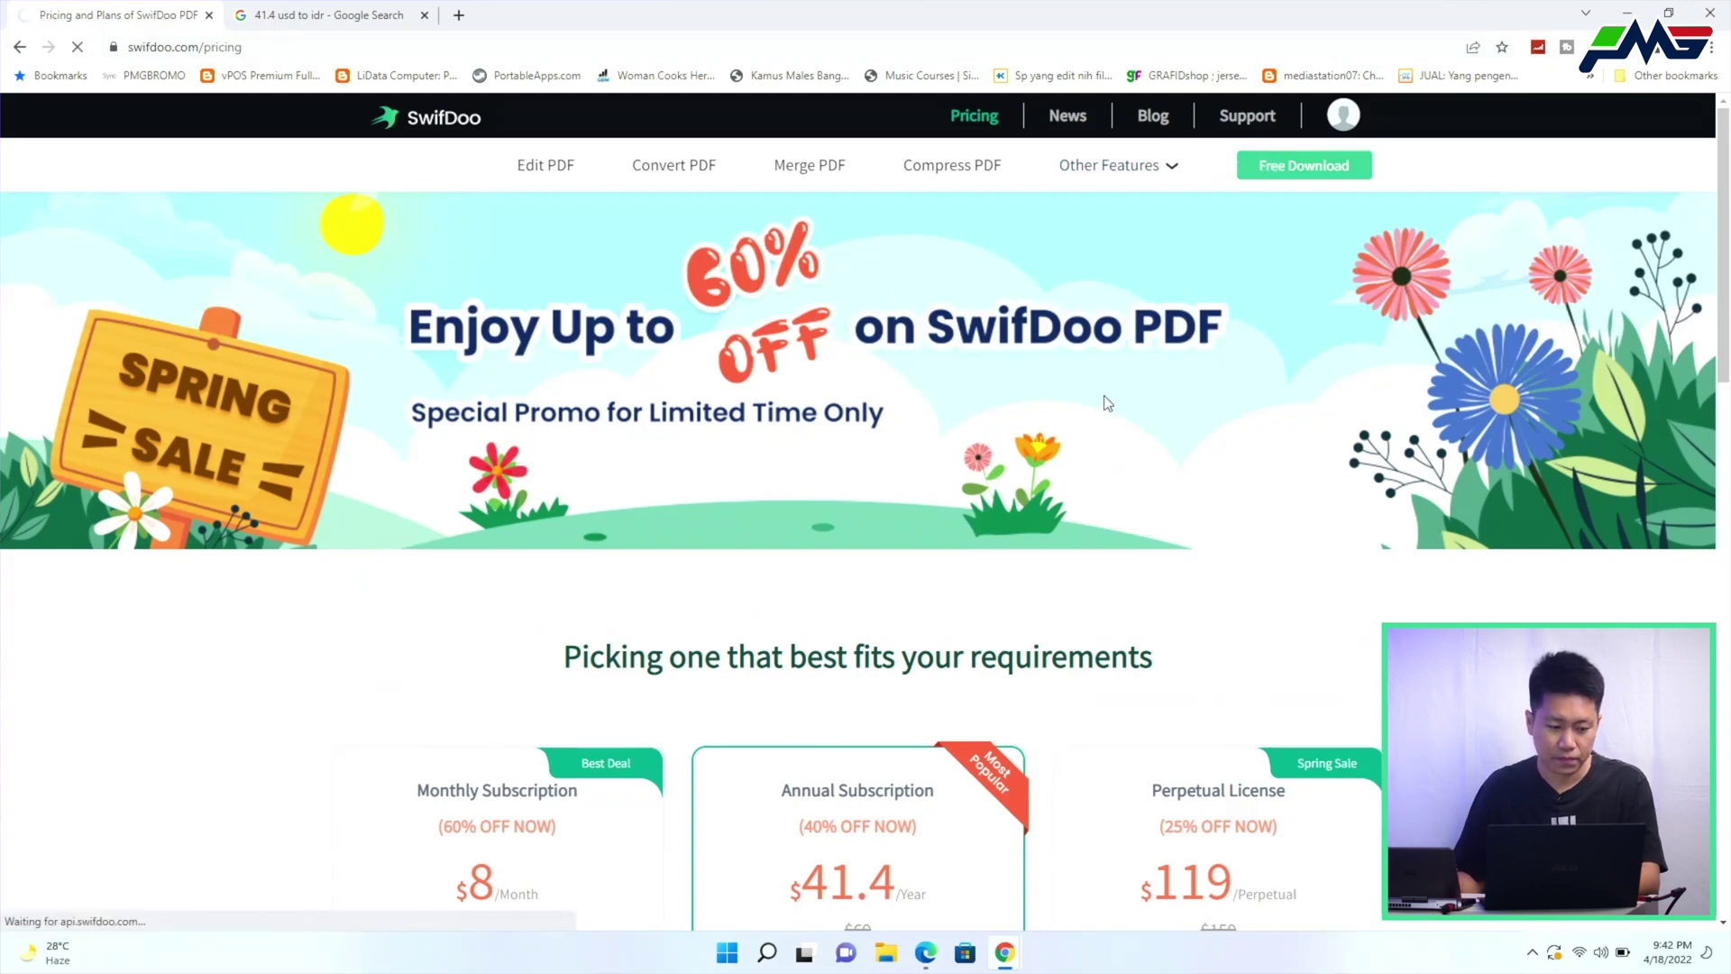
click(1321, 179)
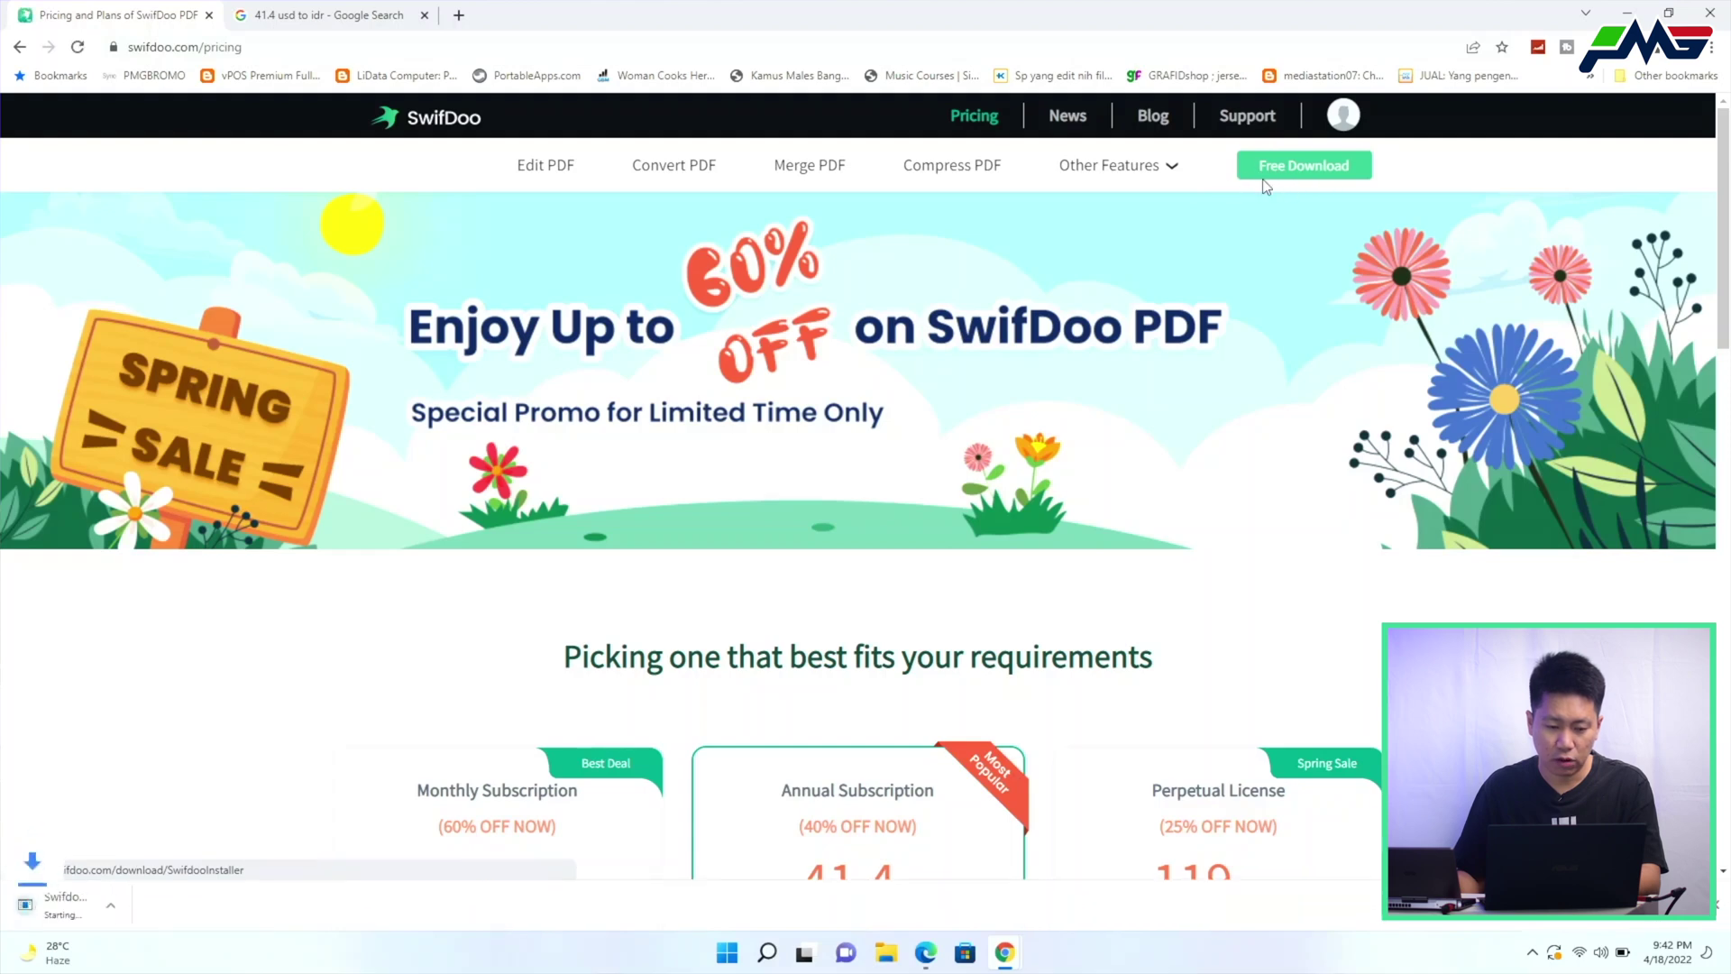
click(99, 912)
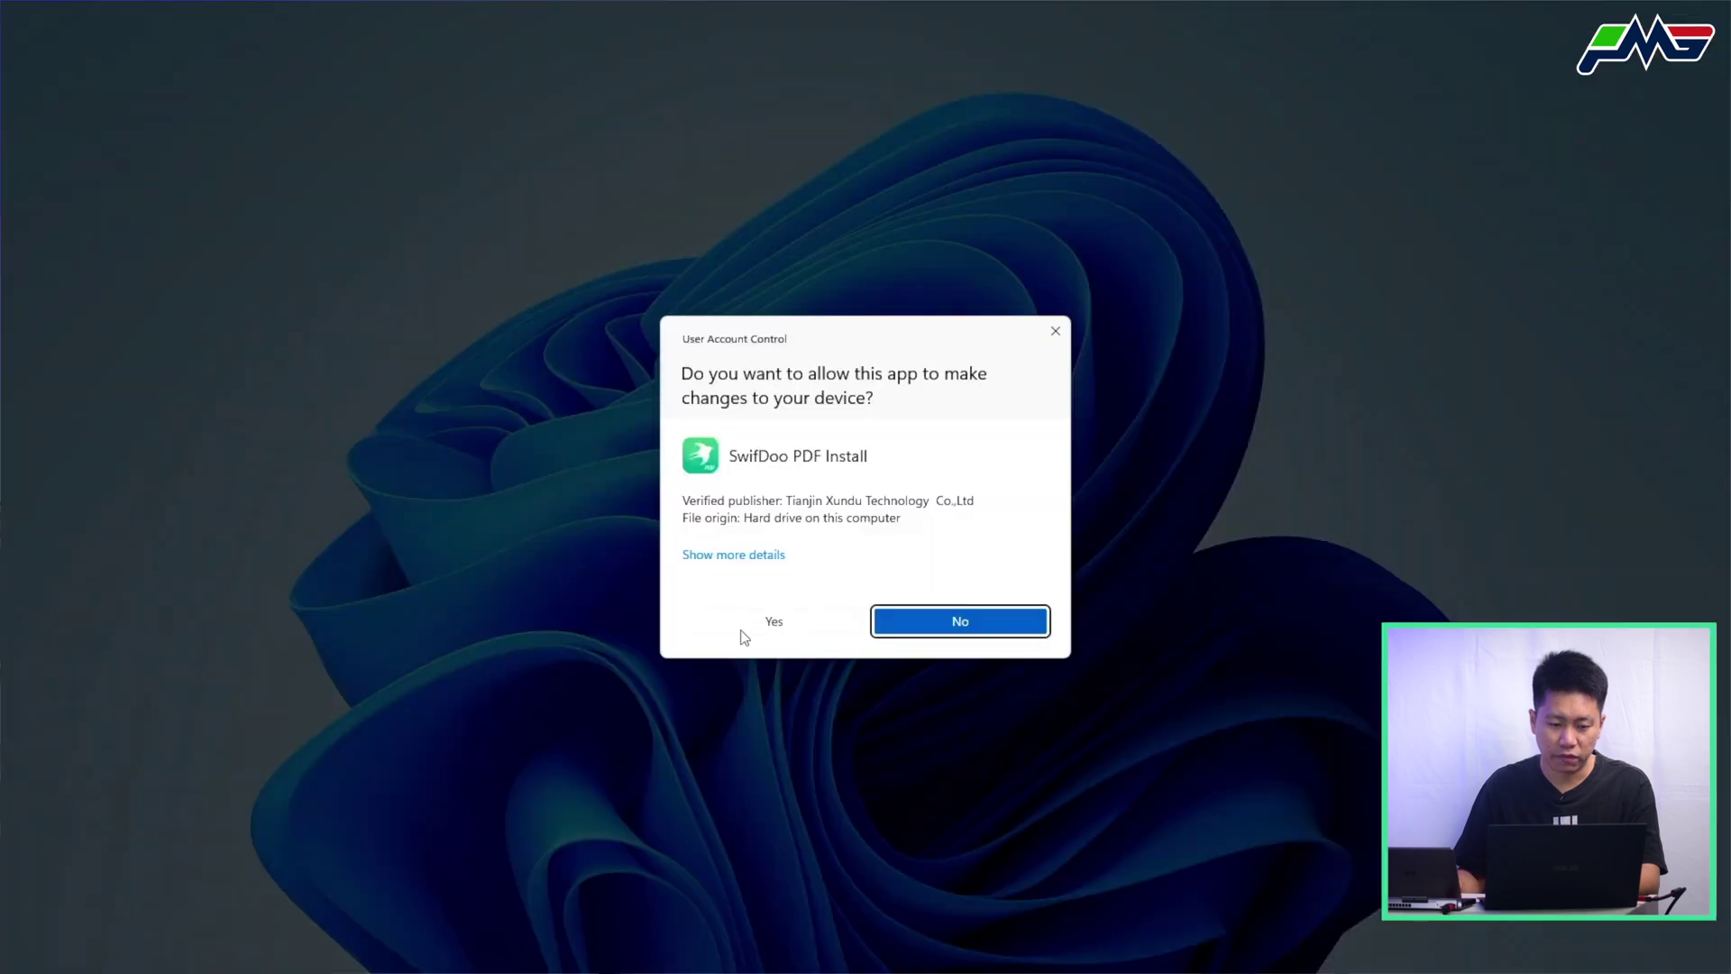
Allow the installer, accept the service agreement, install SwifDoo PDF and start it
click(741, 631)
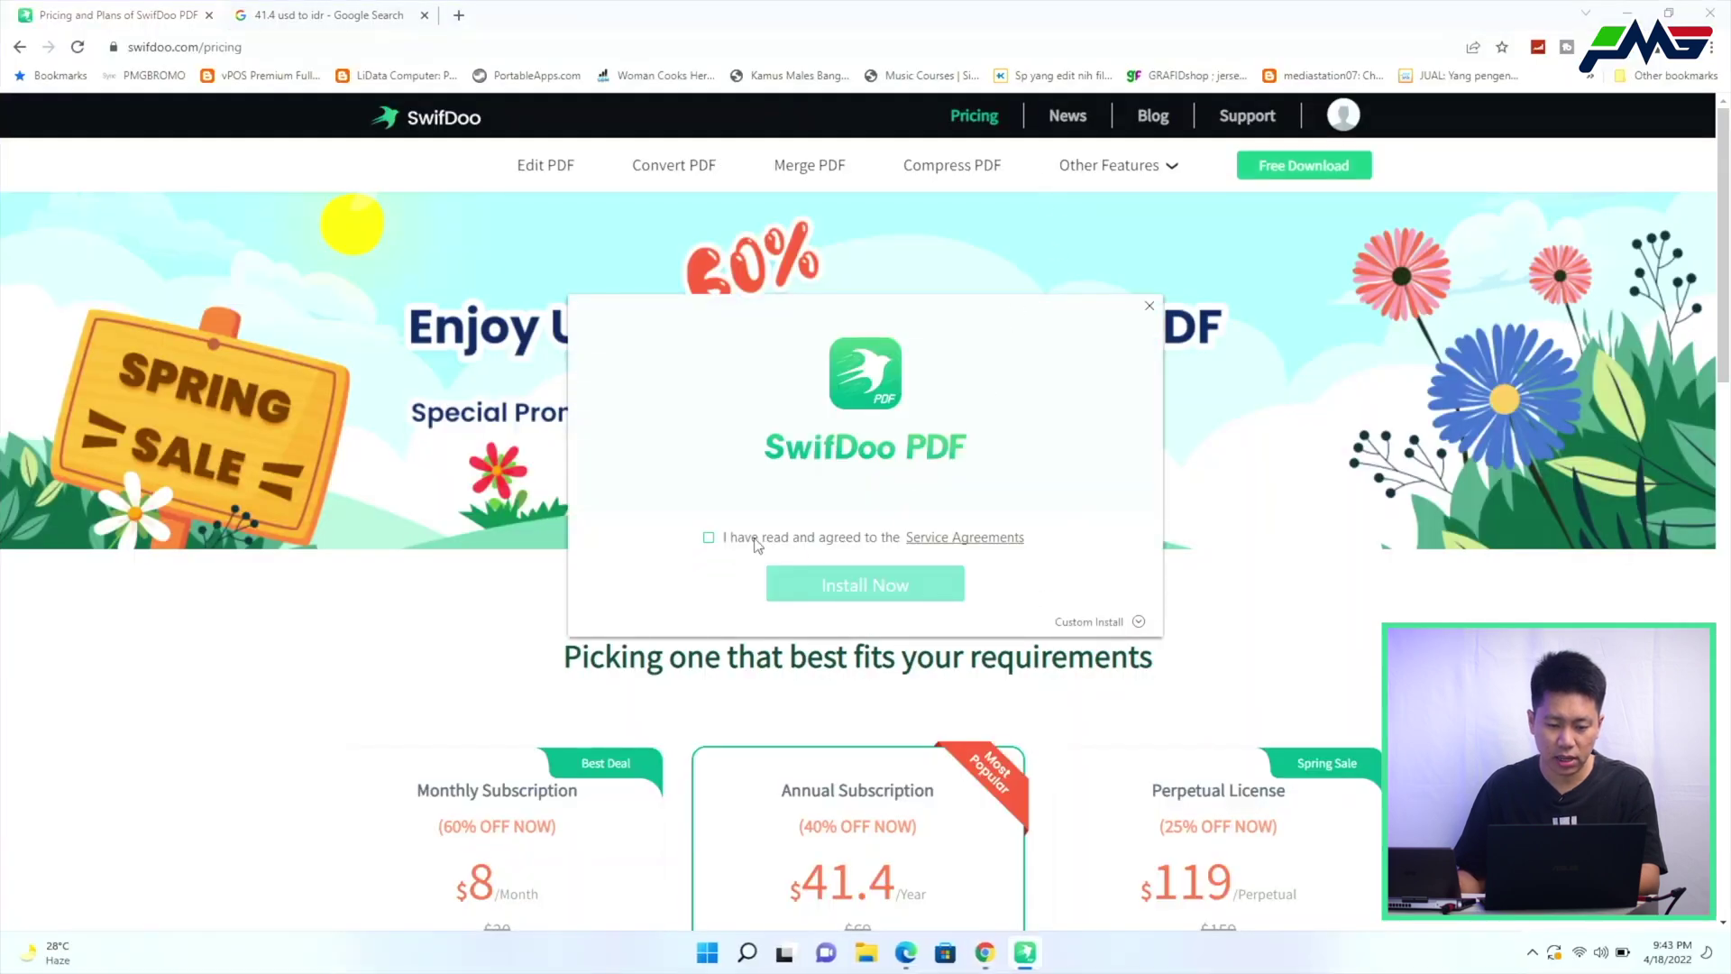
click(755, 541)
click(866, 584)
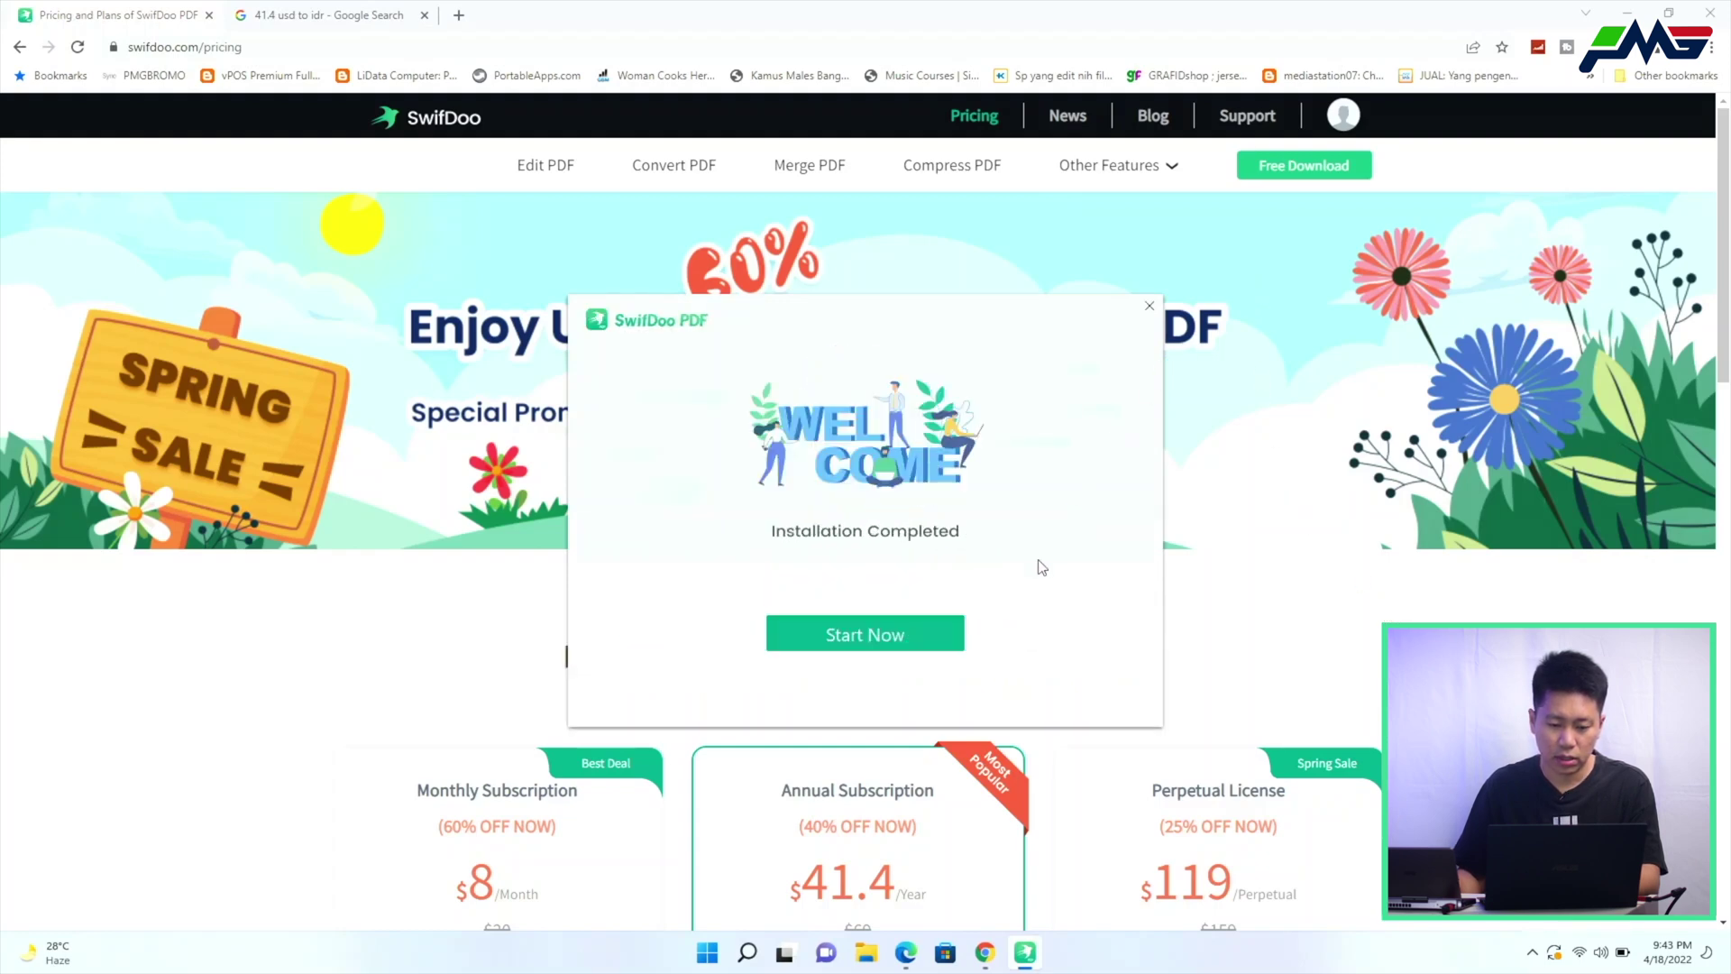
click(893, 636)
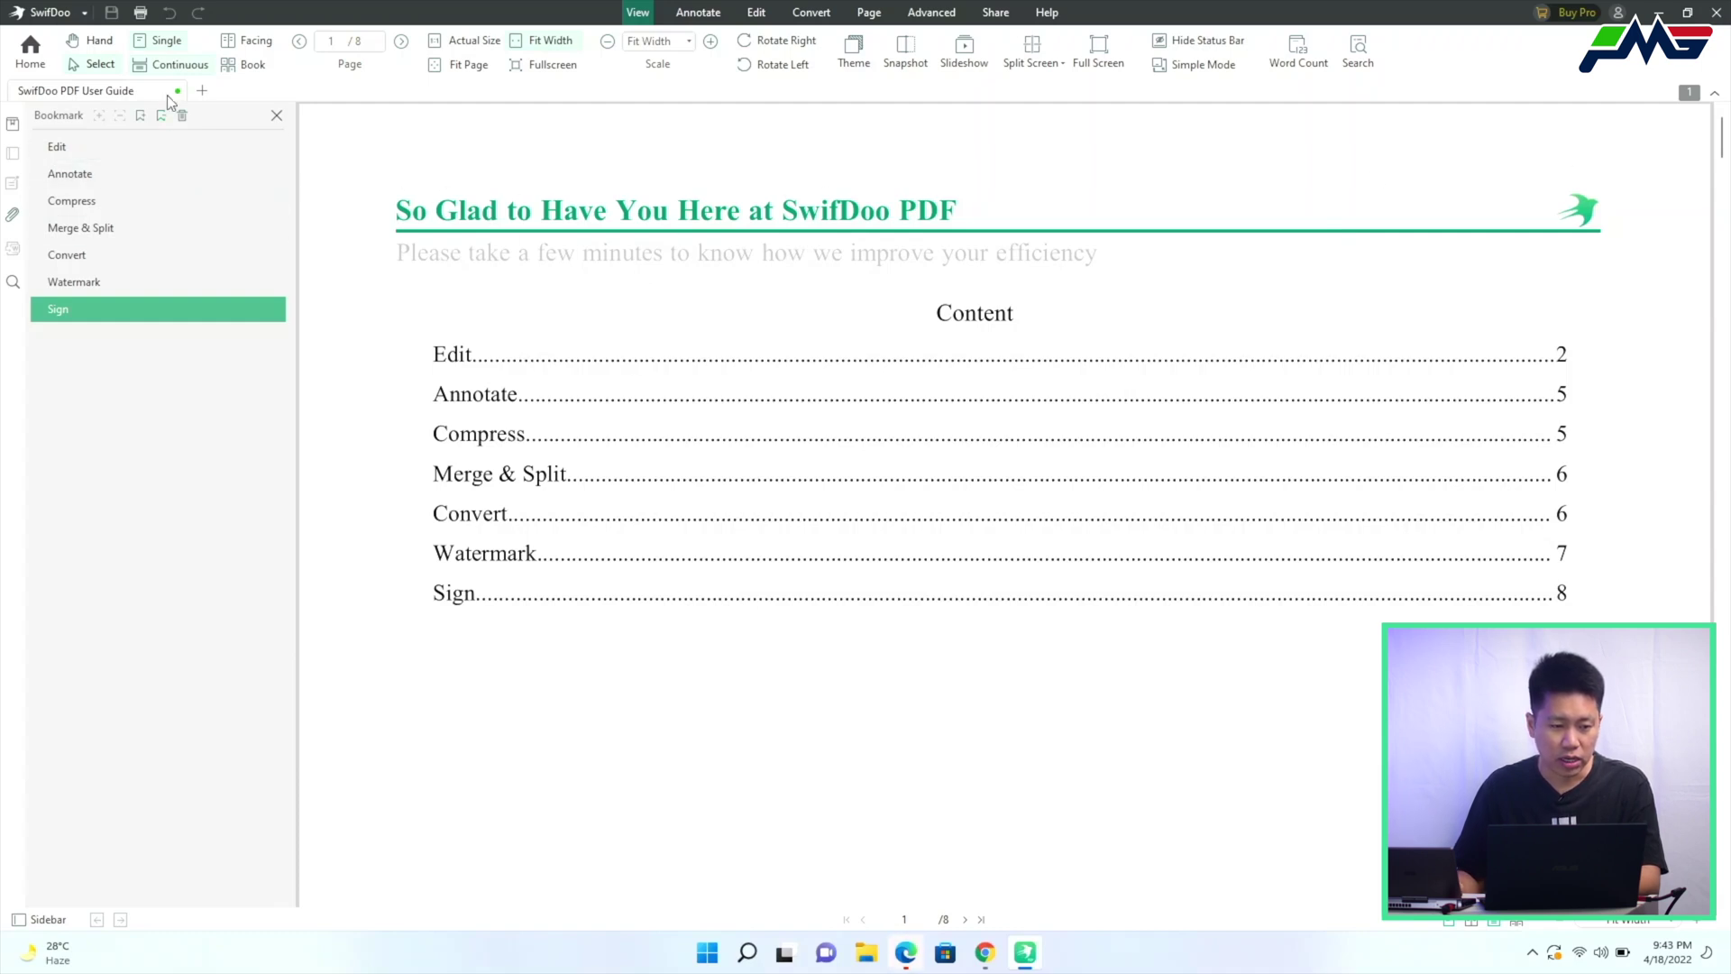
Jump through the guide's Edit and Merge & Split bookmarks to Compress on page 5
click(467, 356)
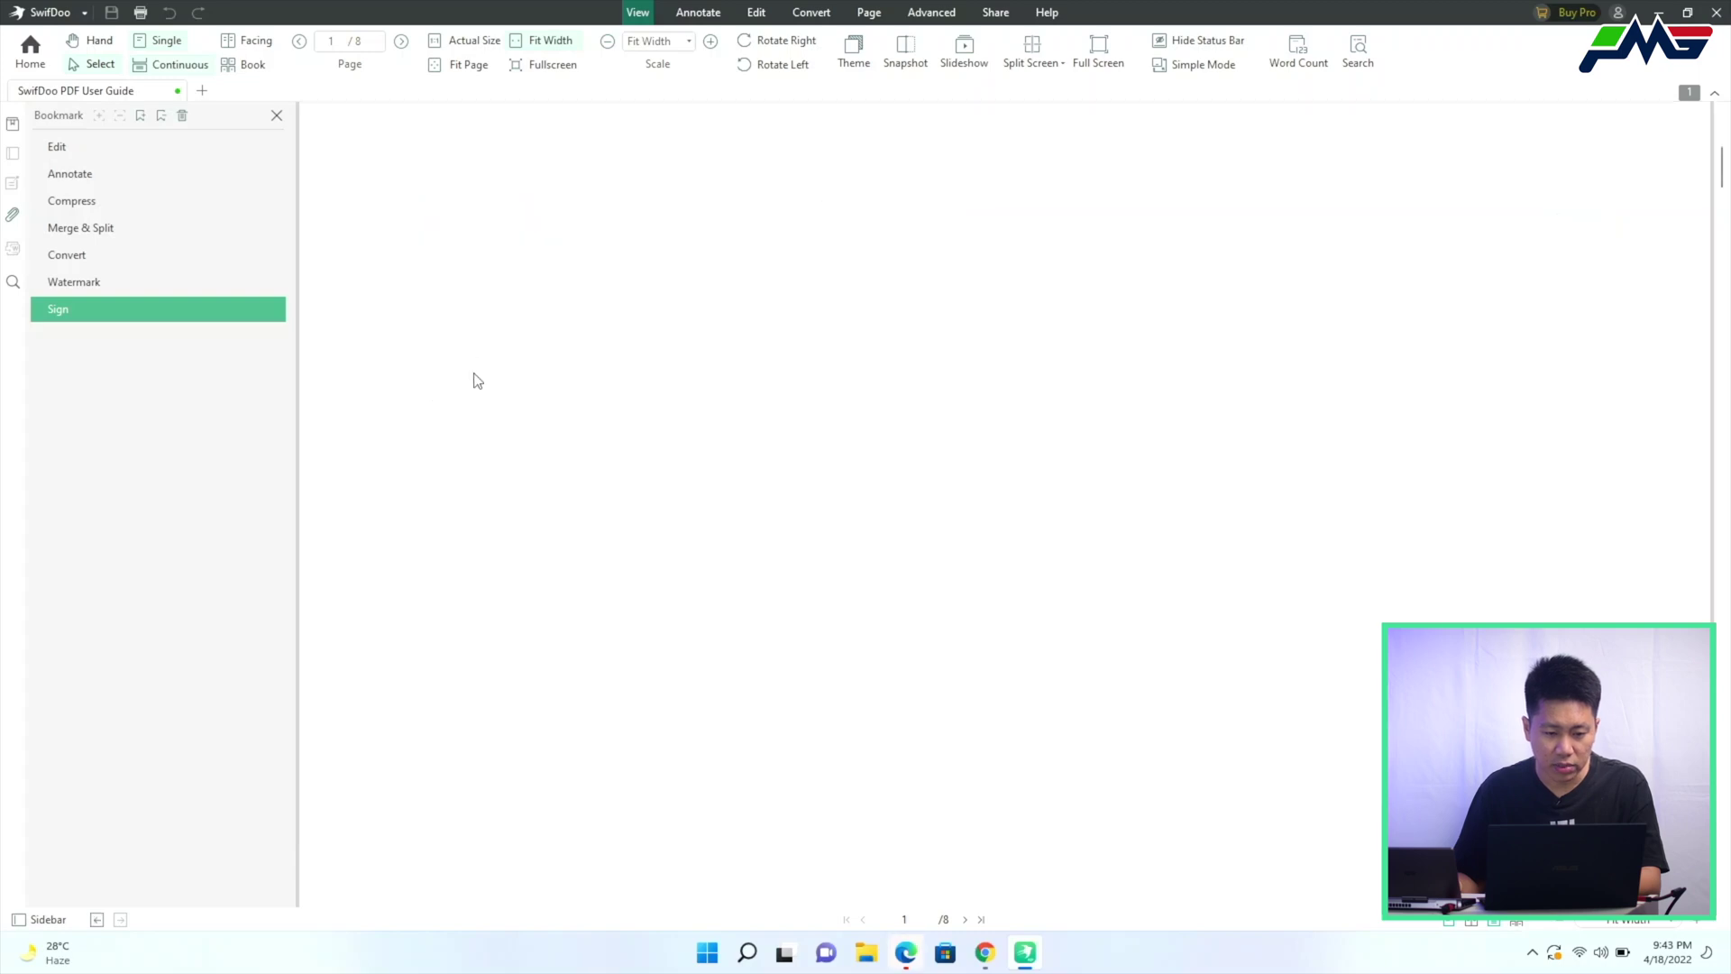
click(117, 229)
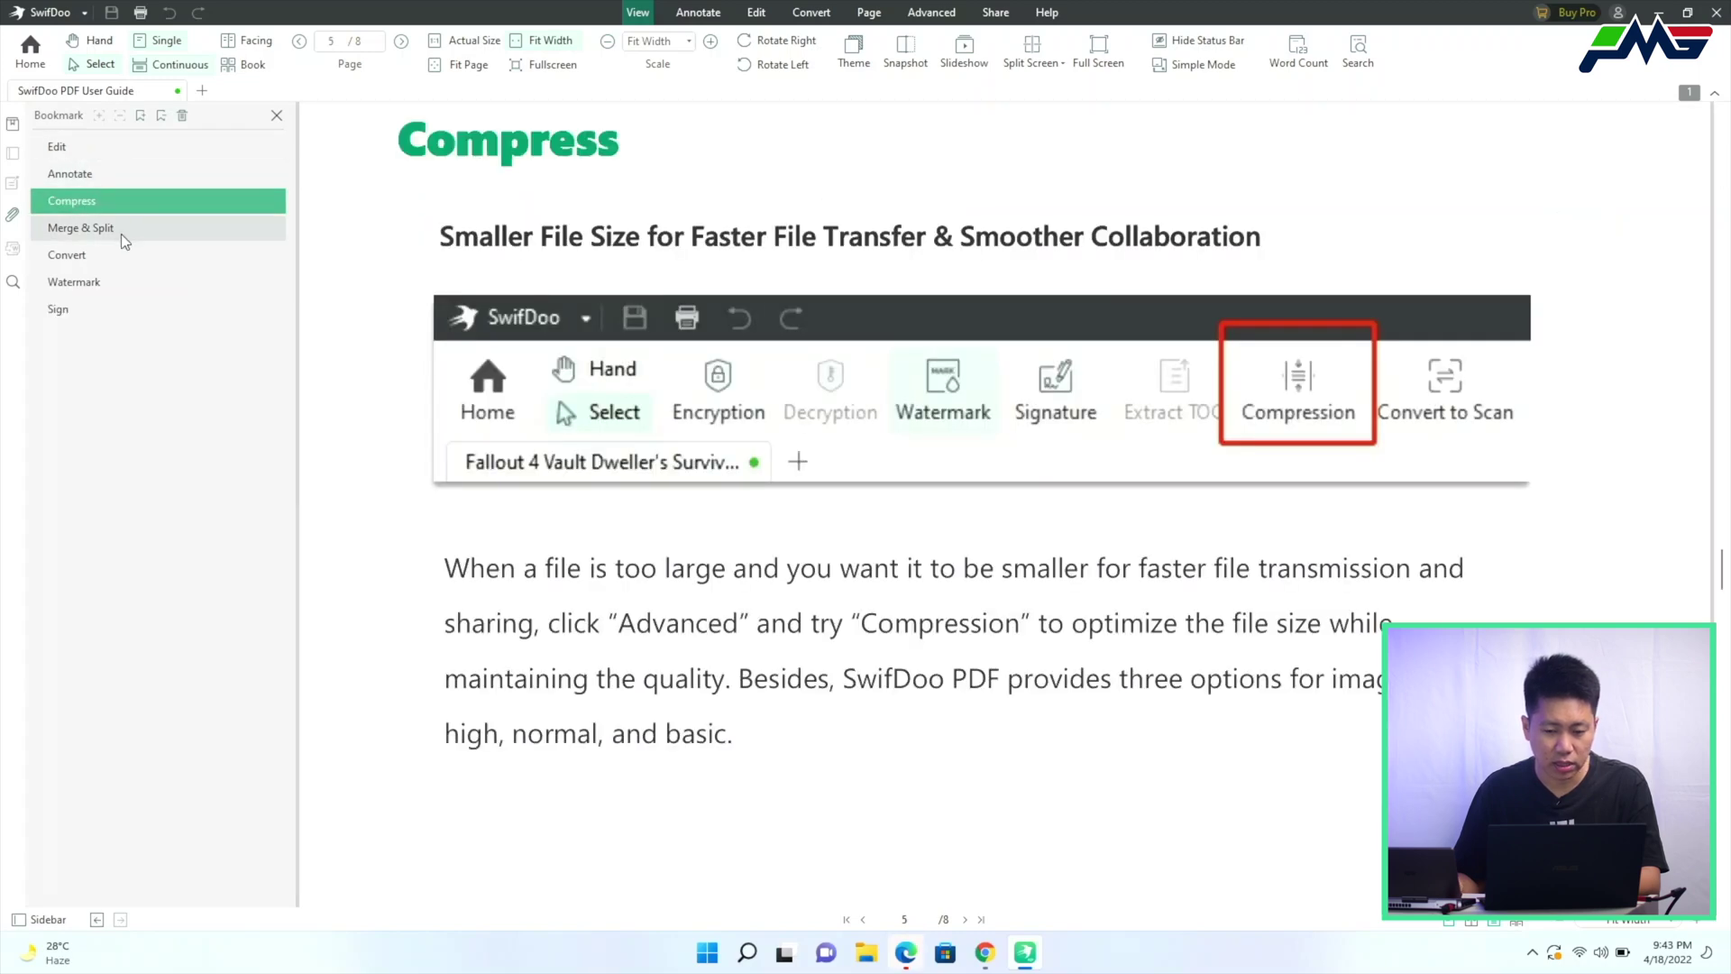
click(116, 203)
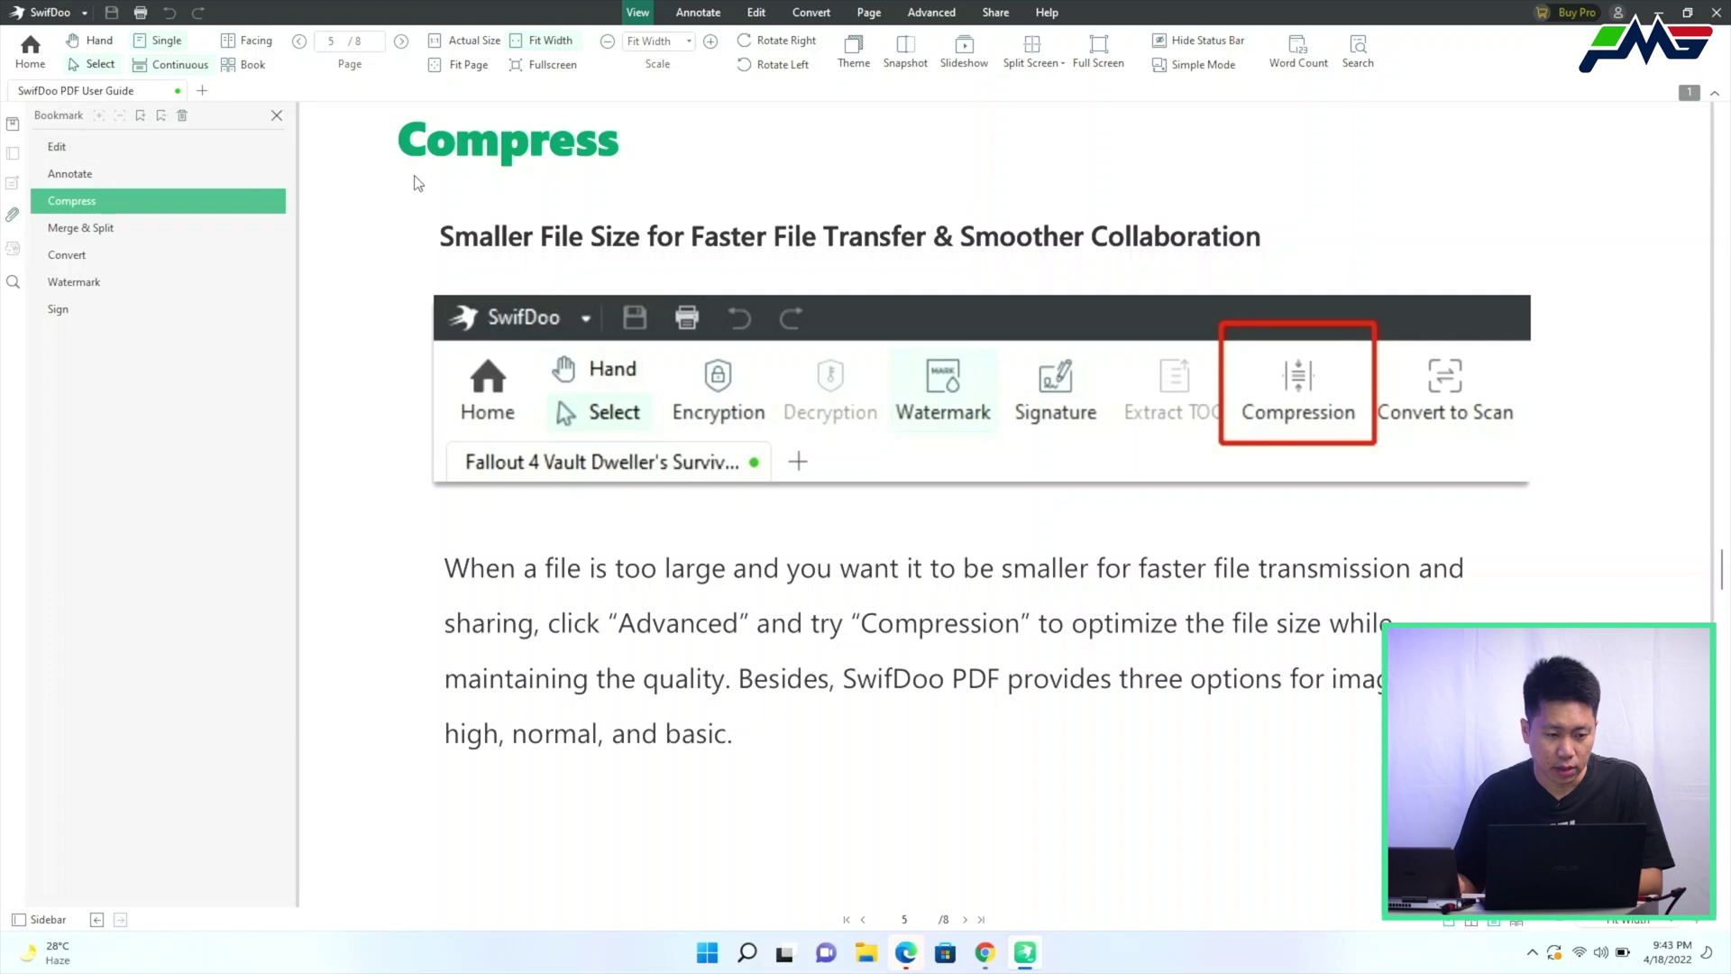
Close the user guide and drag Perpres Nomor 64 Tahun 2020.pdf from the desktop into SwifDoo
click(178, 91)
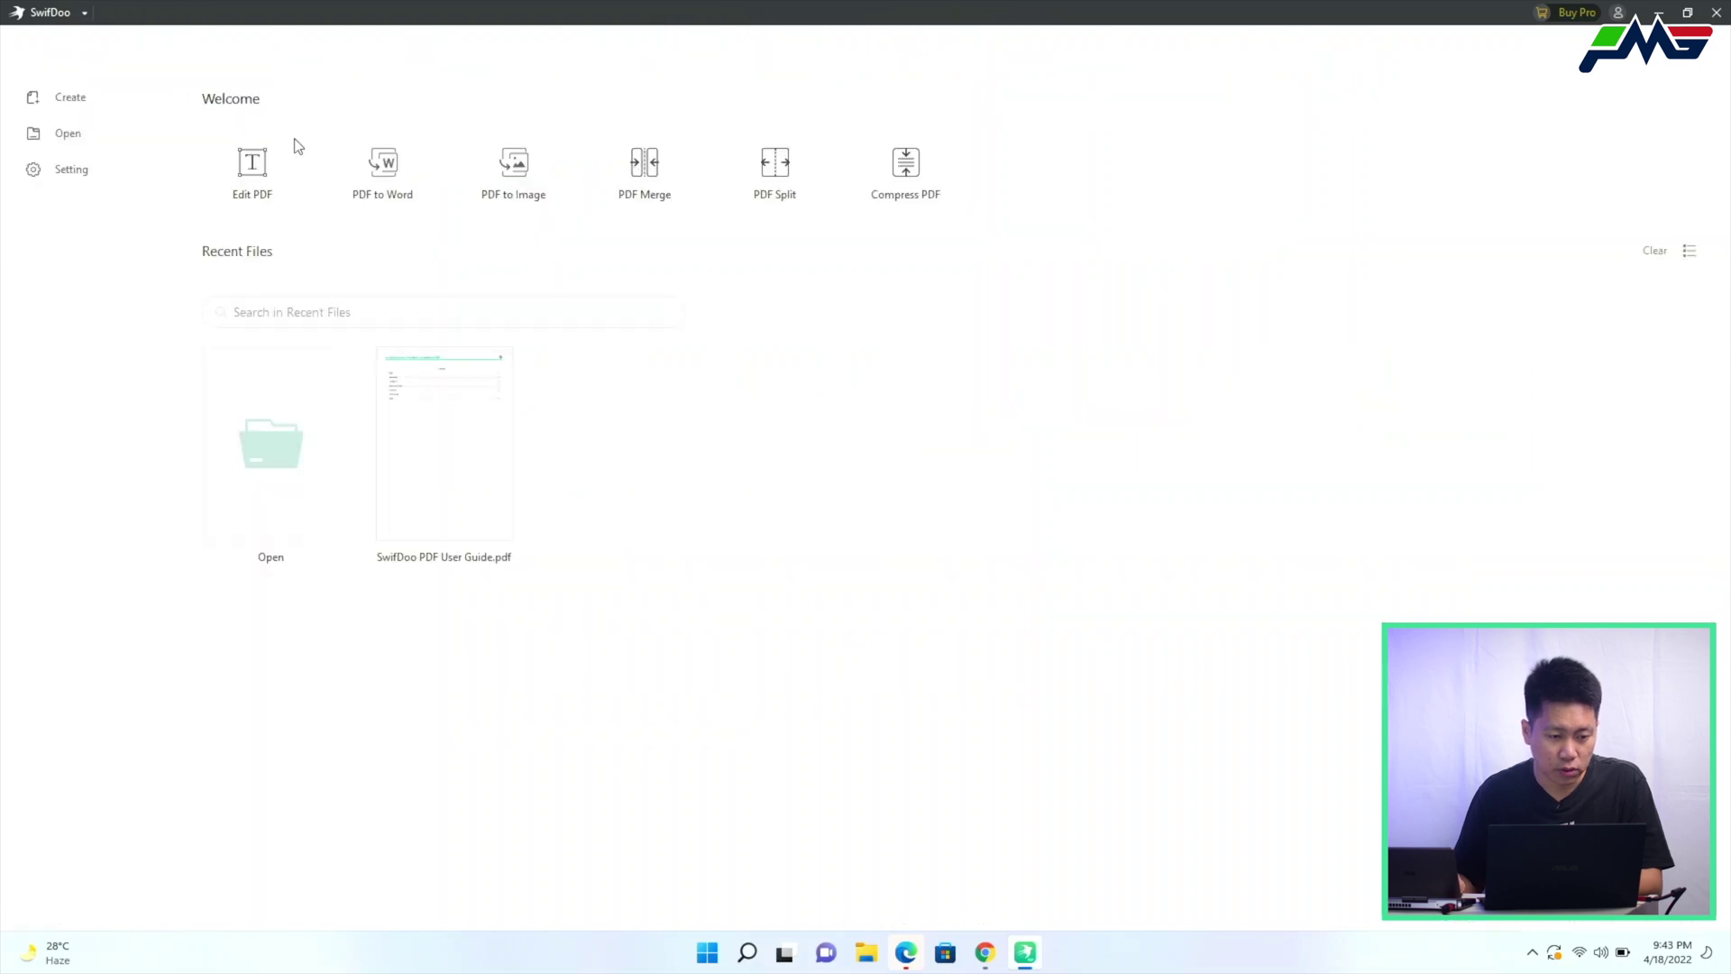
drag(514, 9, 835, 169)
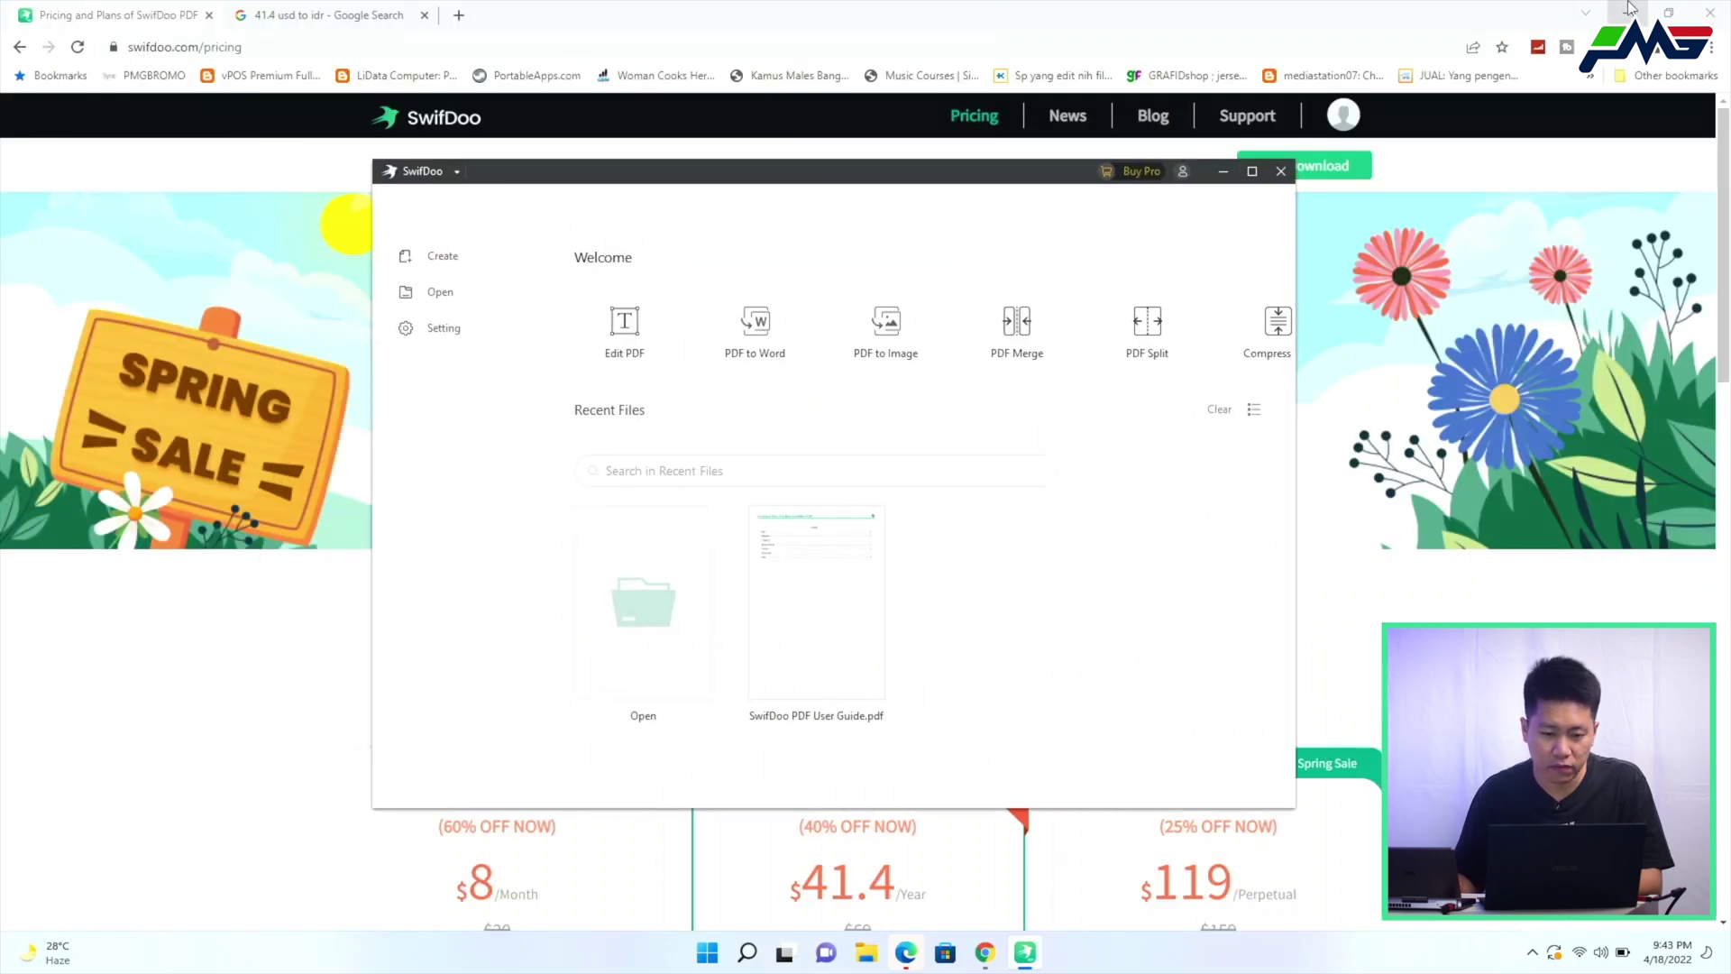
click(1627, 13)
click(115, 422)
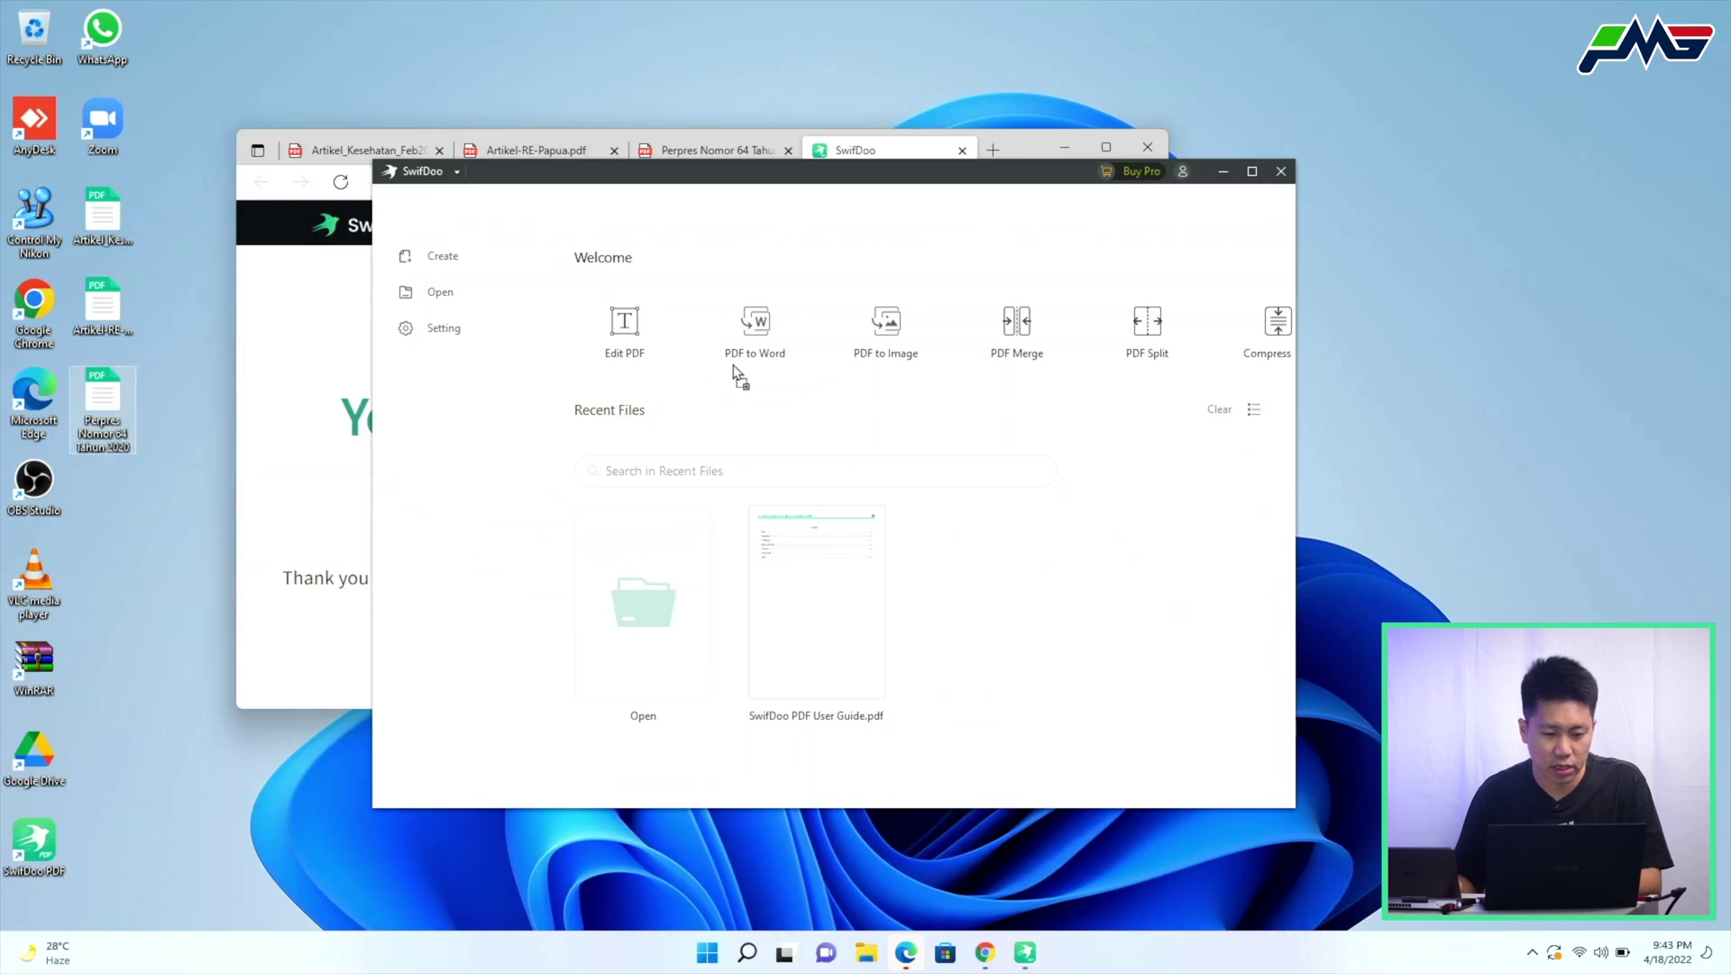
drag(732, 370, 808, 298)
Maximize SwifDoo and move through Annotate, Edit and Convert to the Page thumbnails view
click(1252, 172)
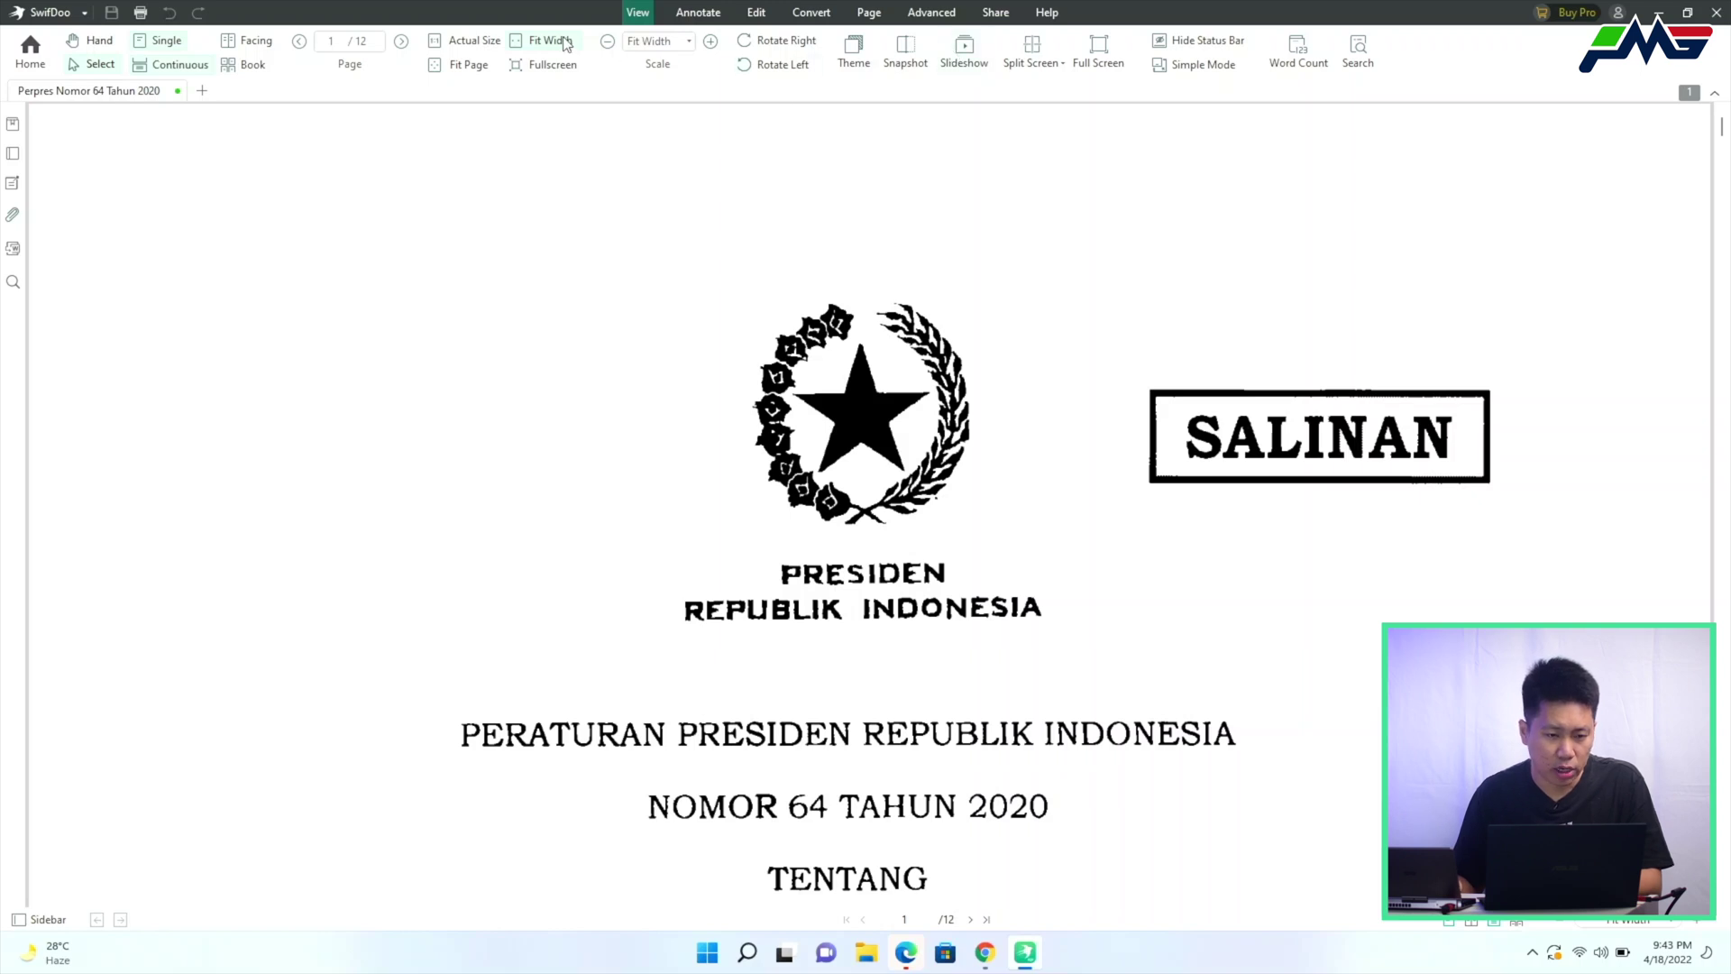
click(708, 16)
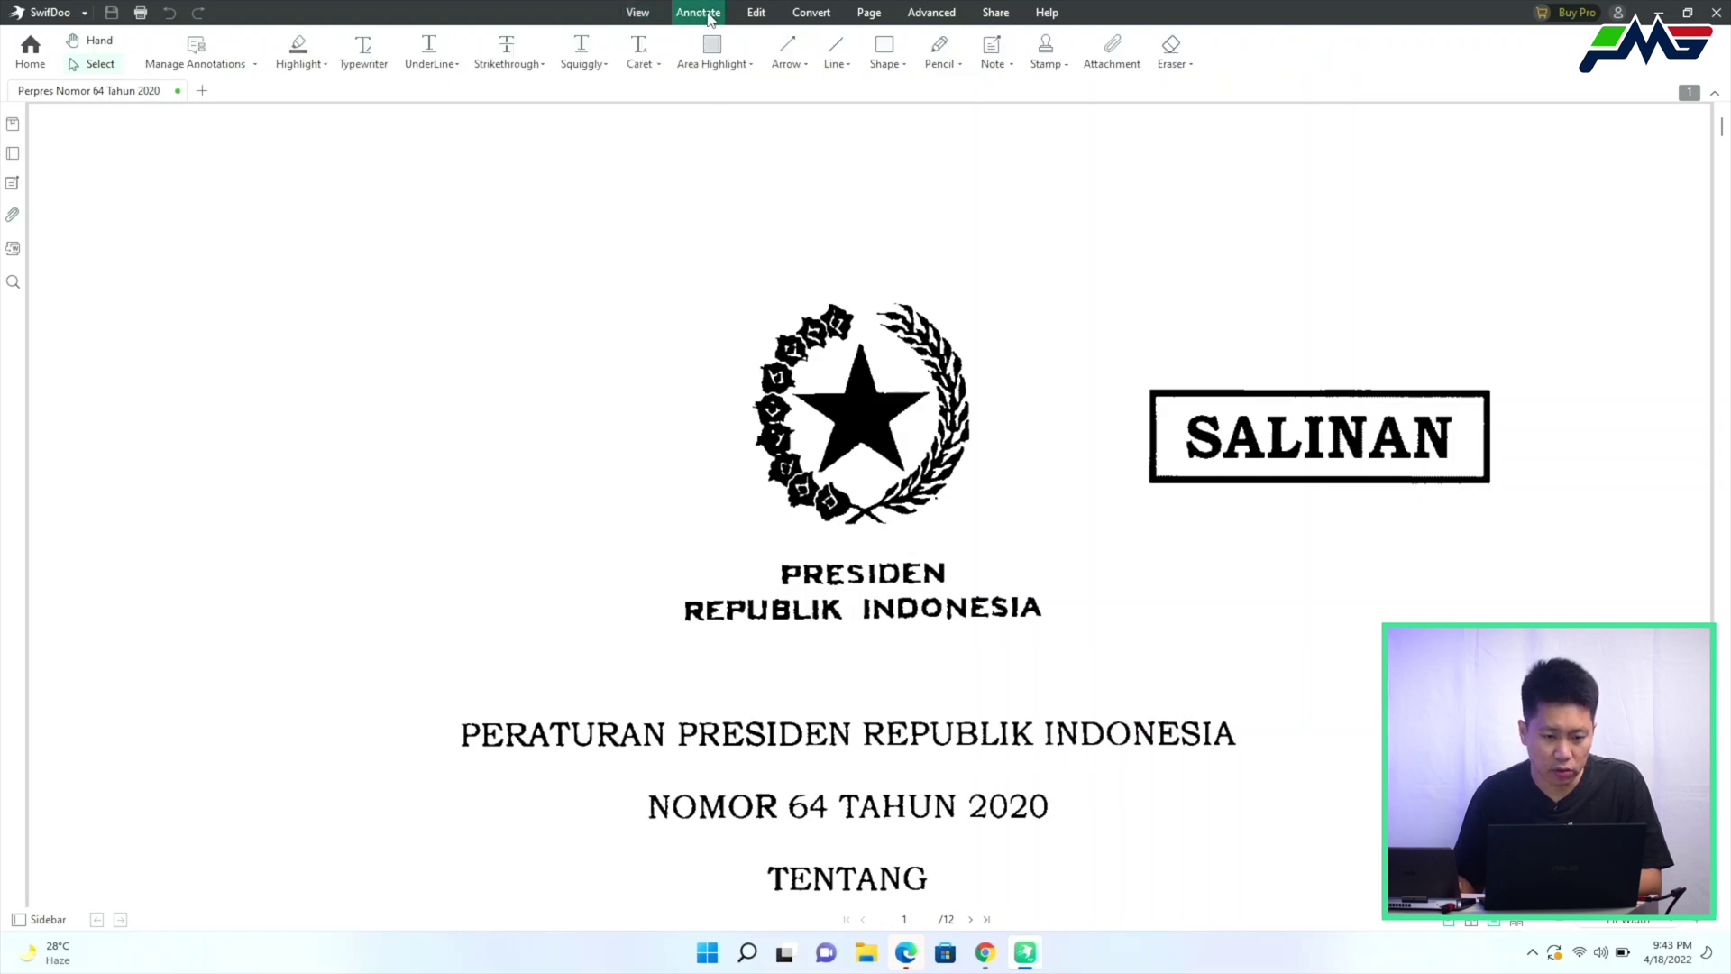
click(760, 14)
click(814, 16)
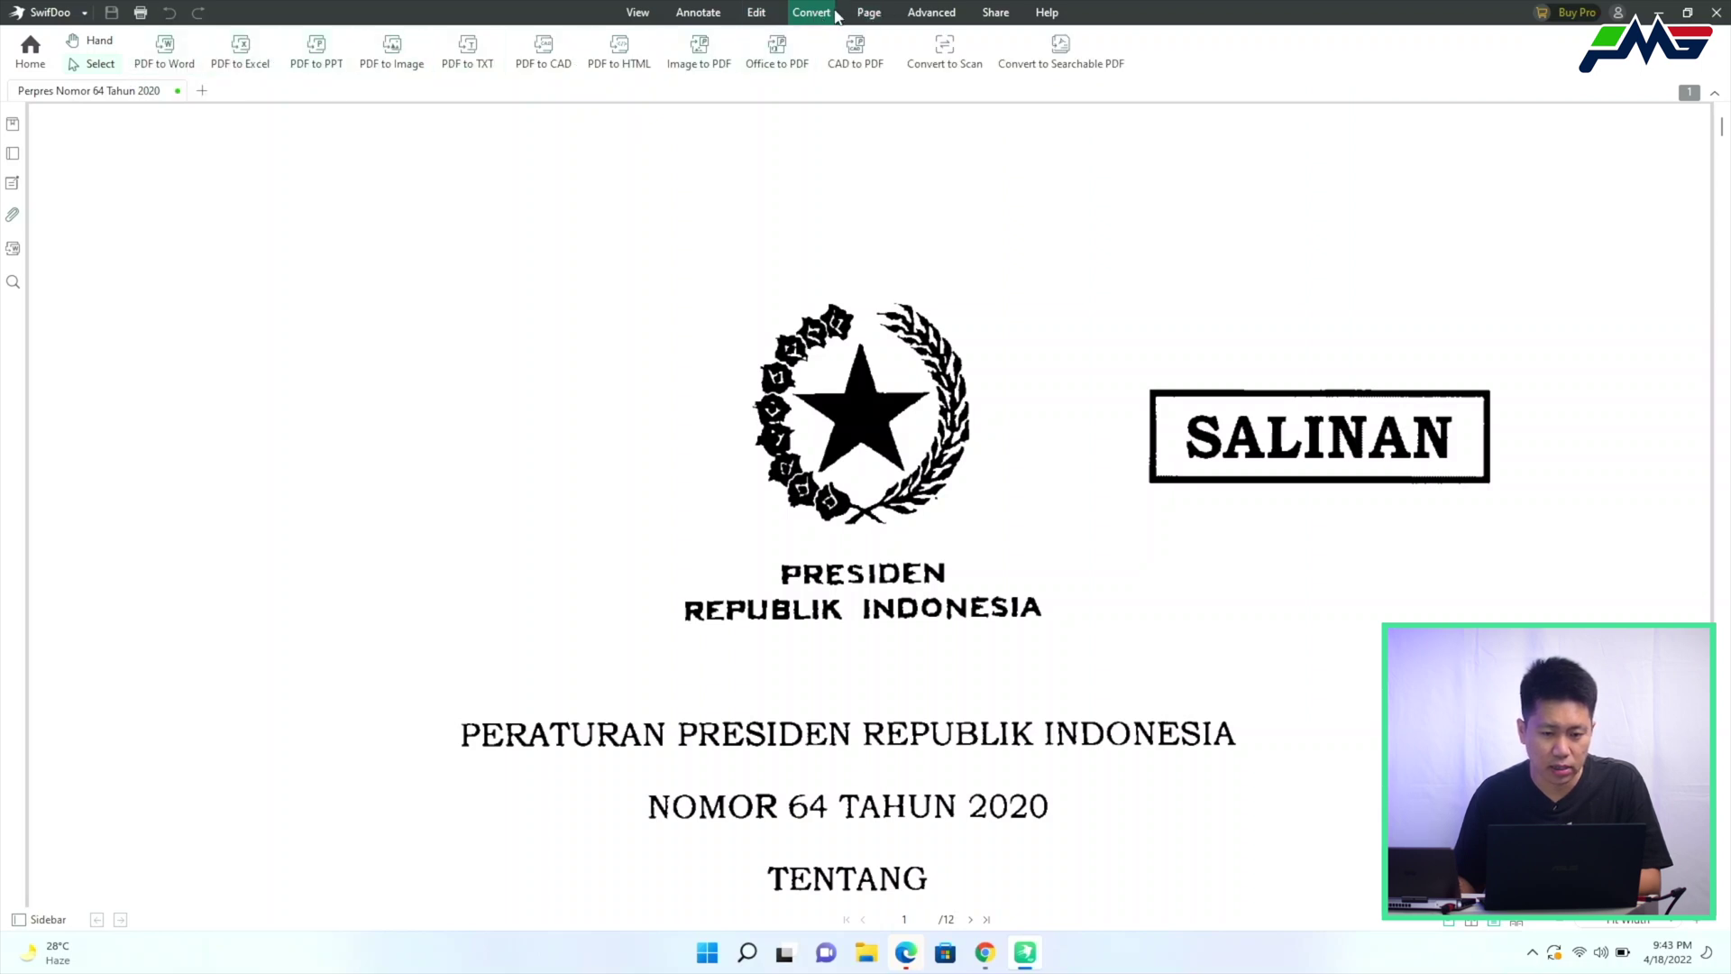
click(870, 14)
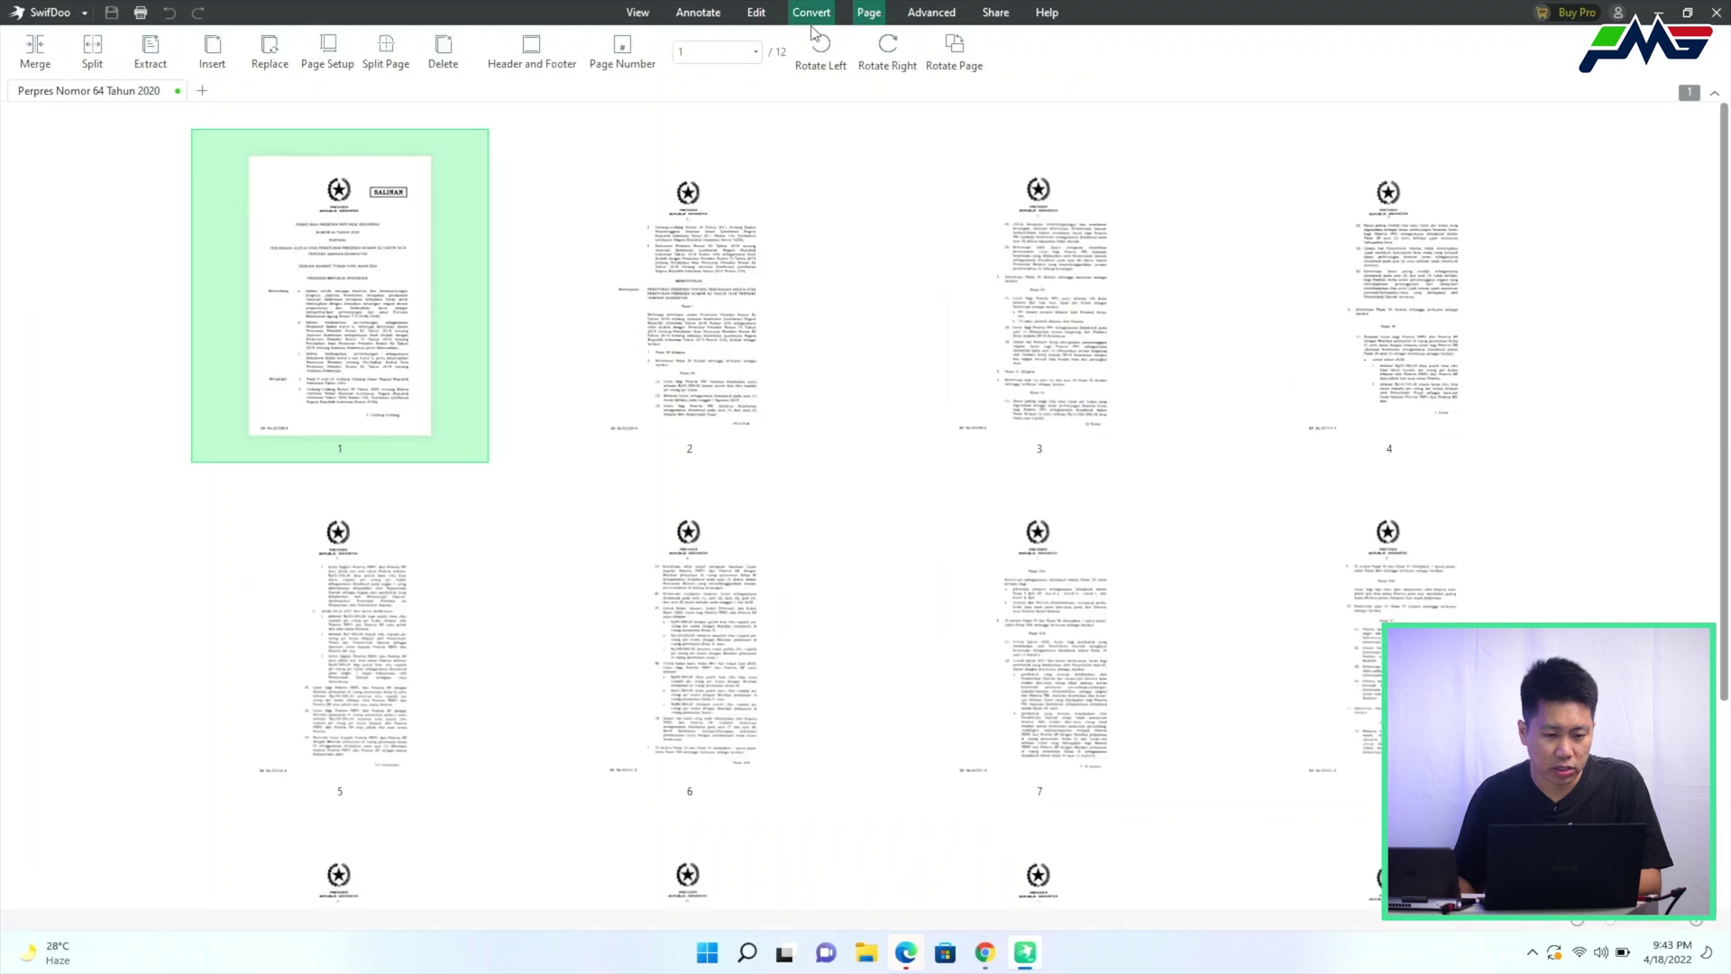
Extract page 1 of the Perpres document into a separate PDF on the Desktop
right_click(338, 240)
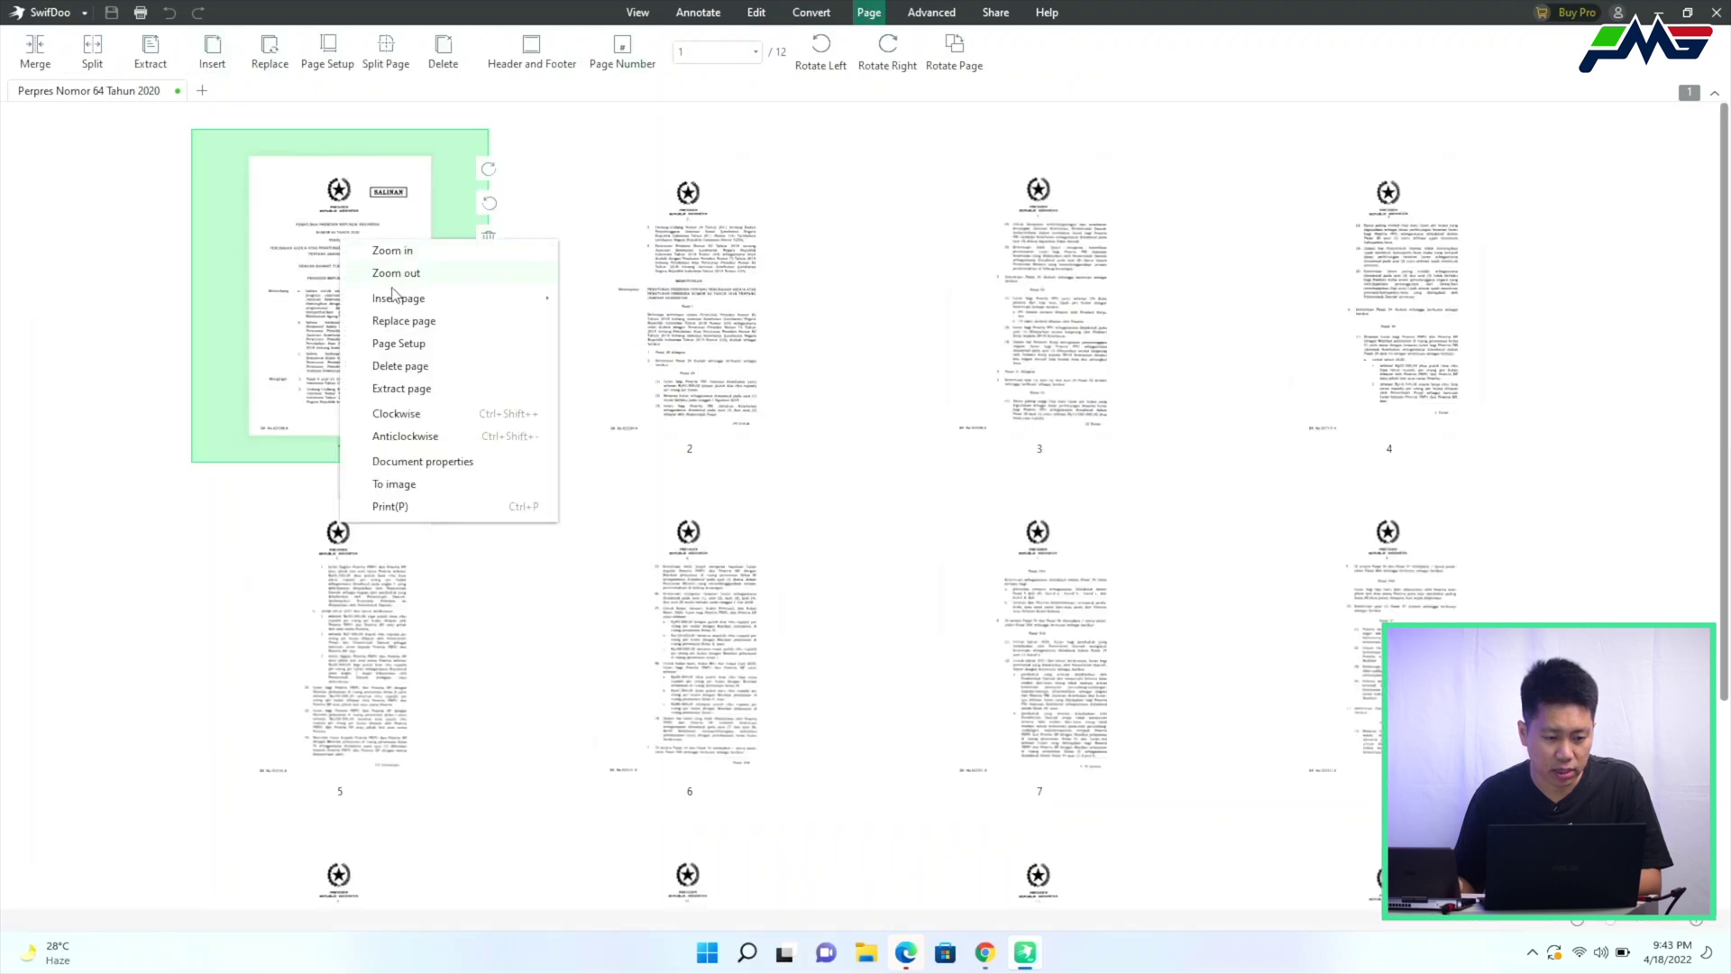
click(403, 389)
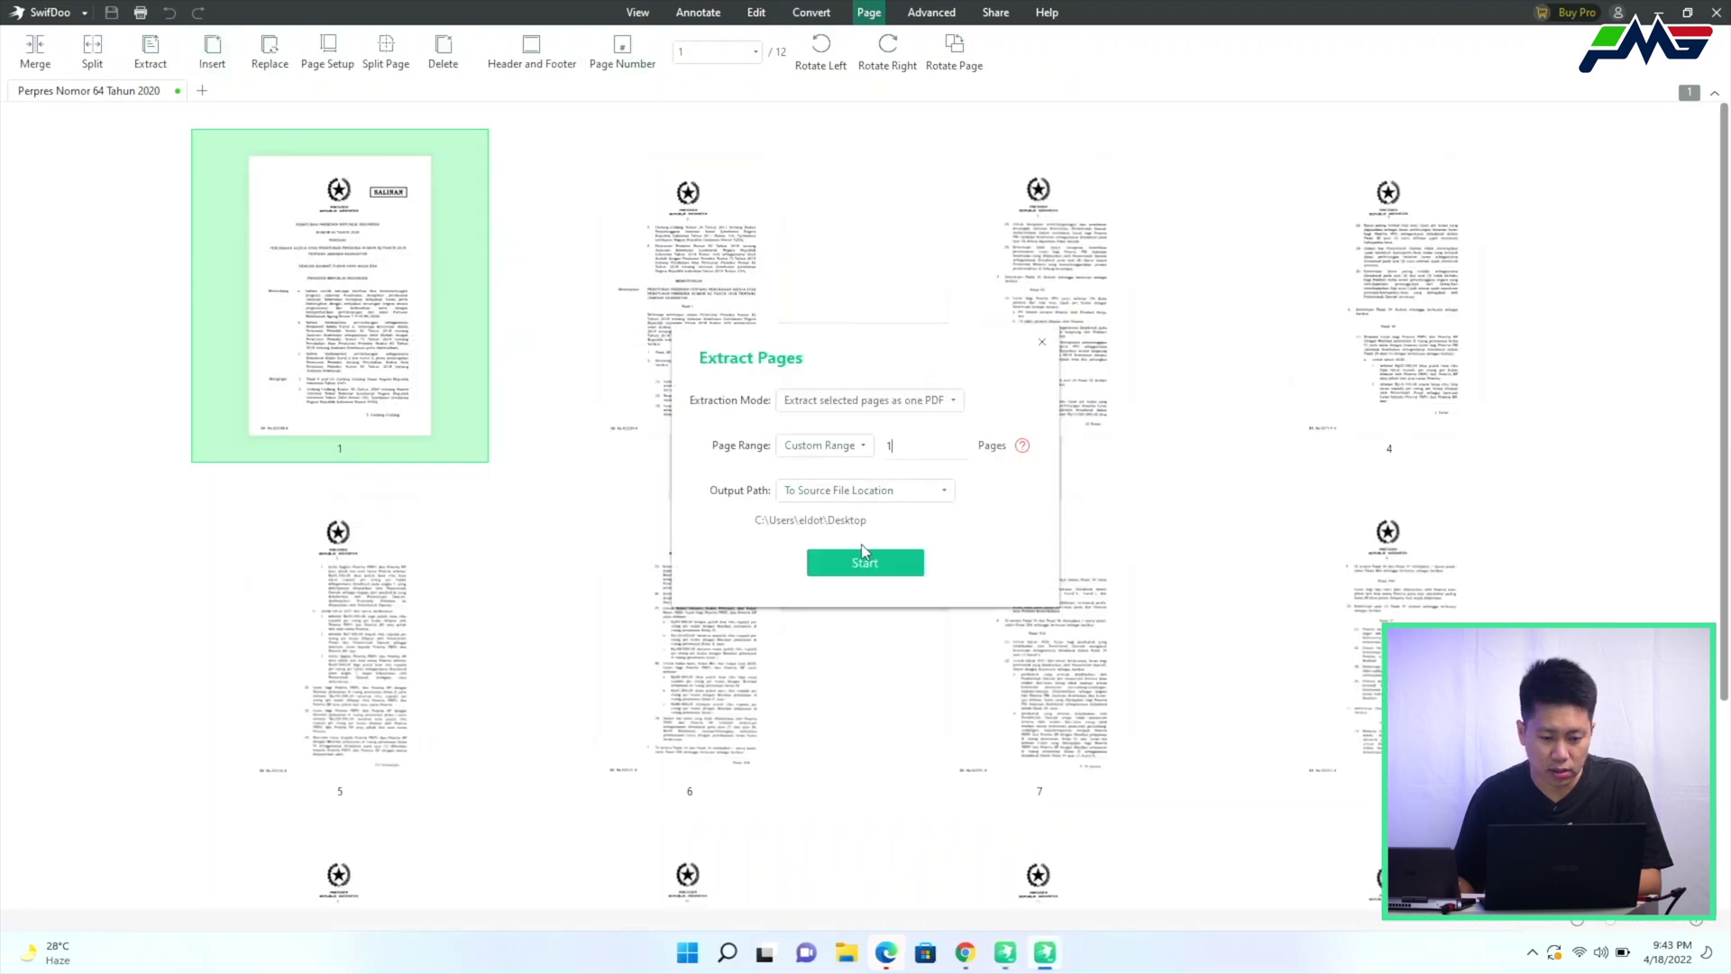
click(866, 568)
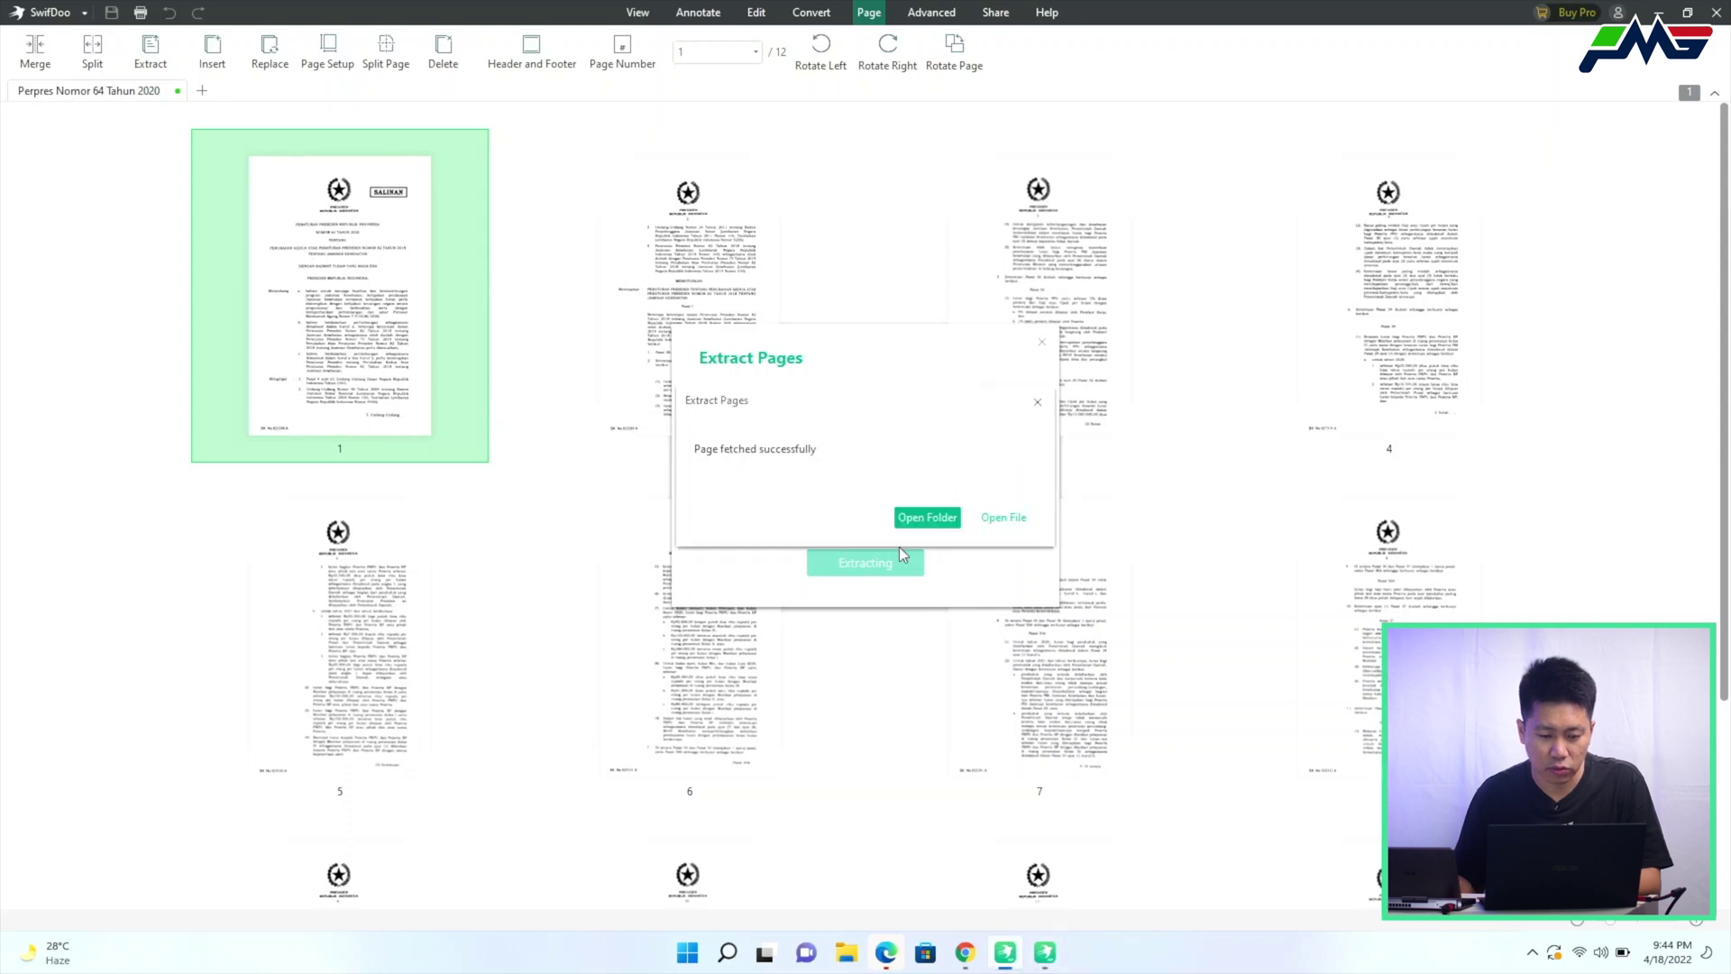
Open the 47 KB extracted PDF from the Desktop folder, then return to the 12-page original
click(928, 518)
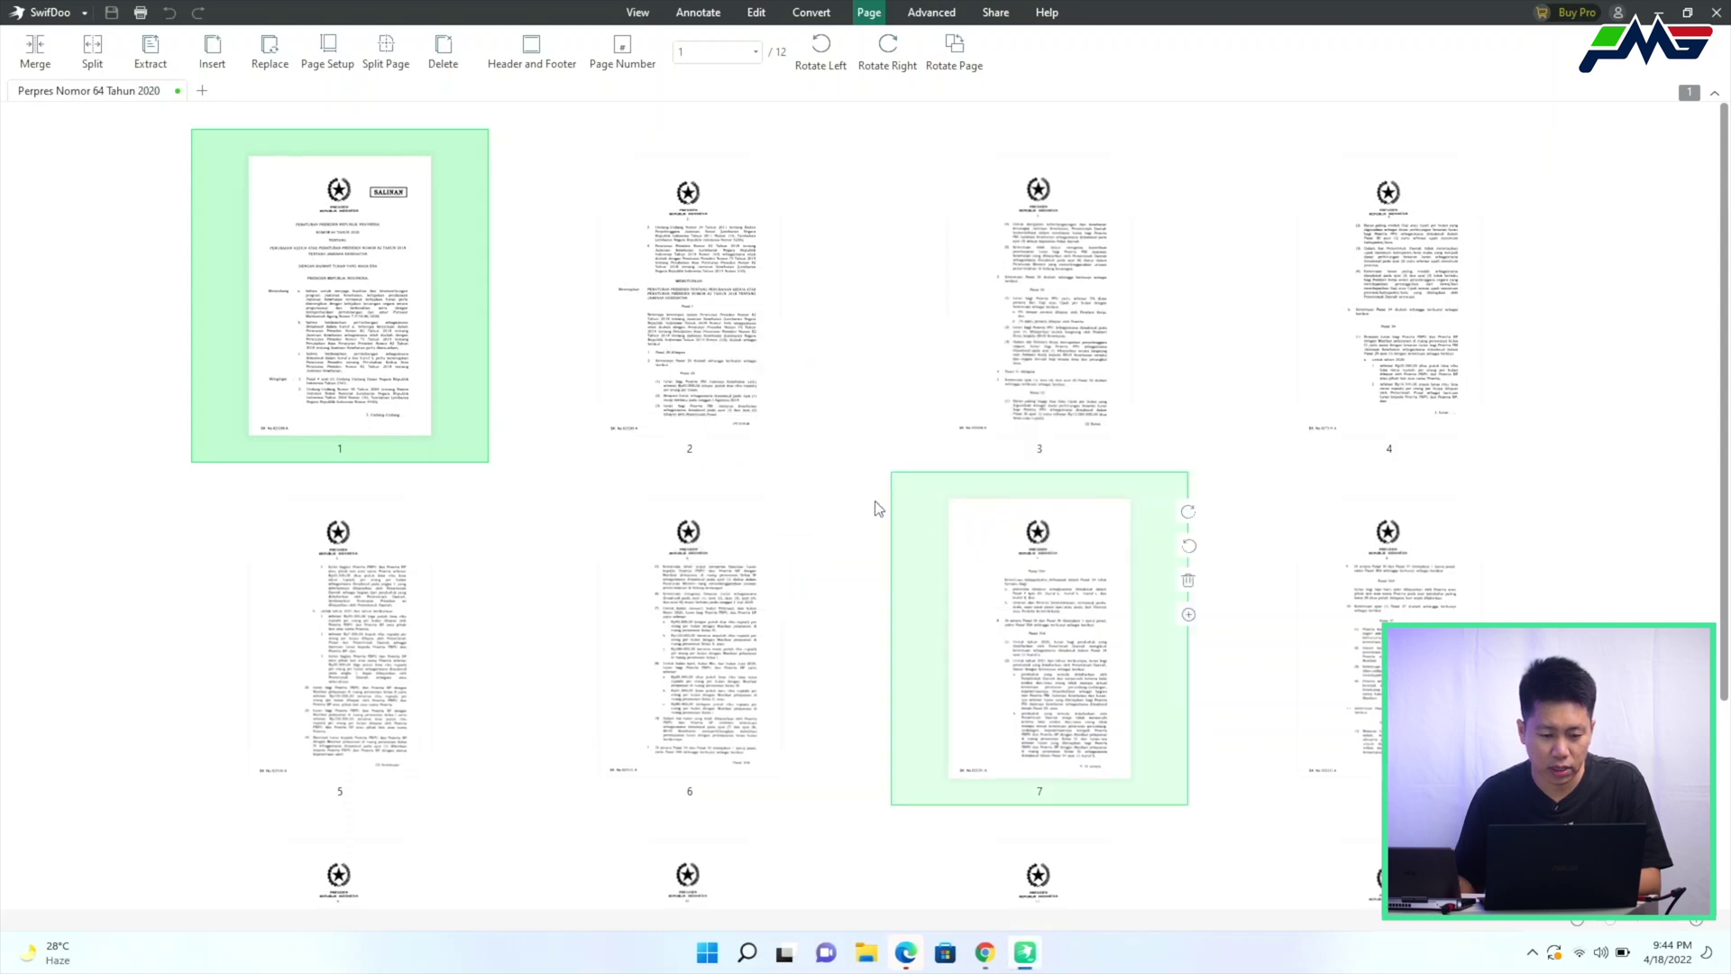
double_click(586, 234)
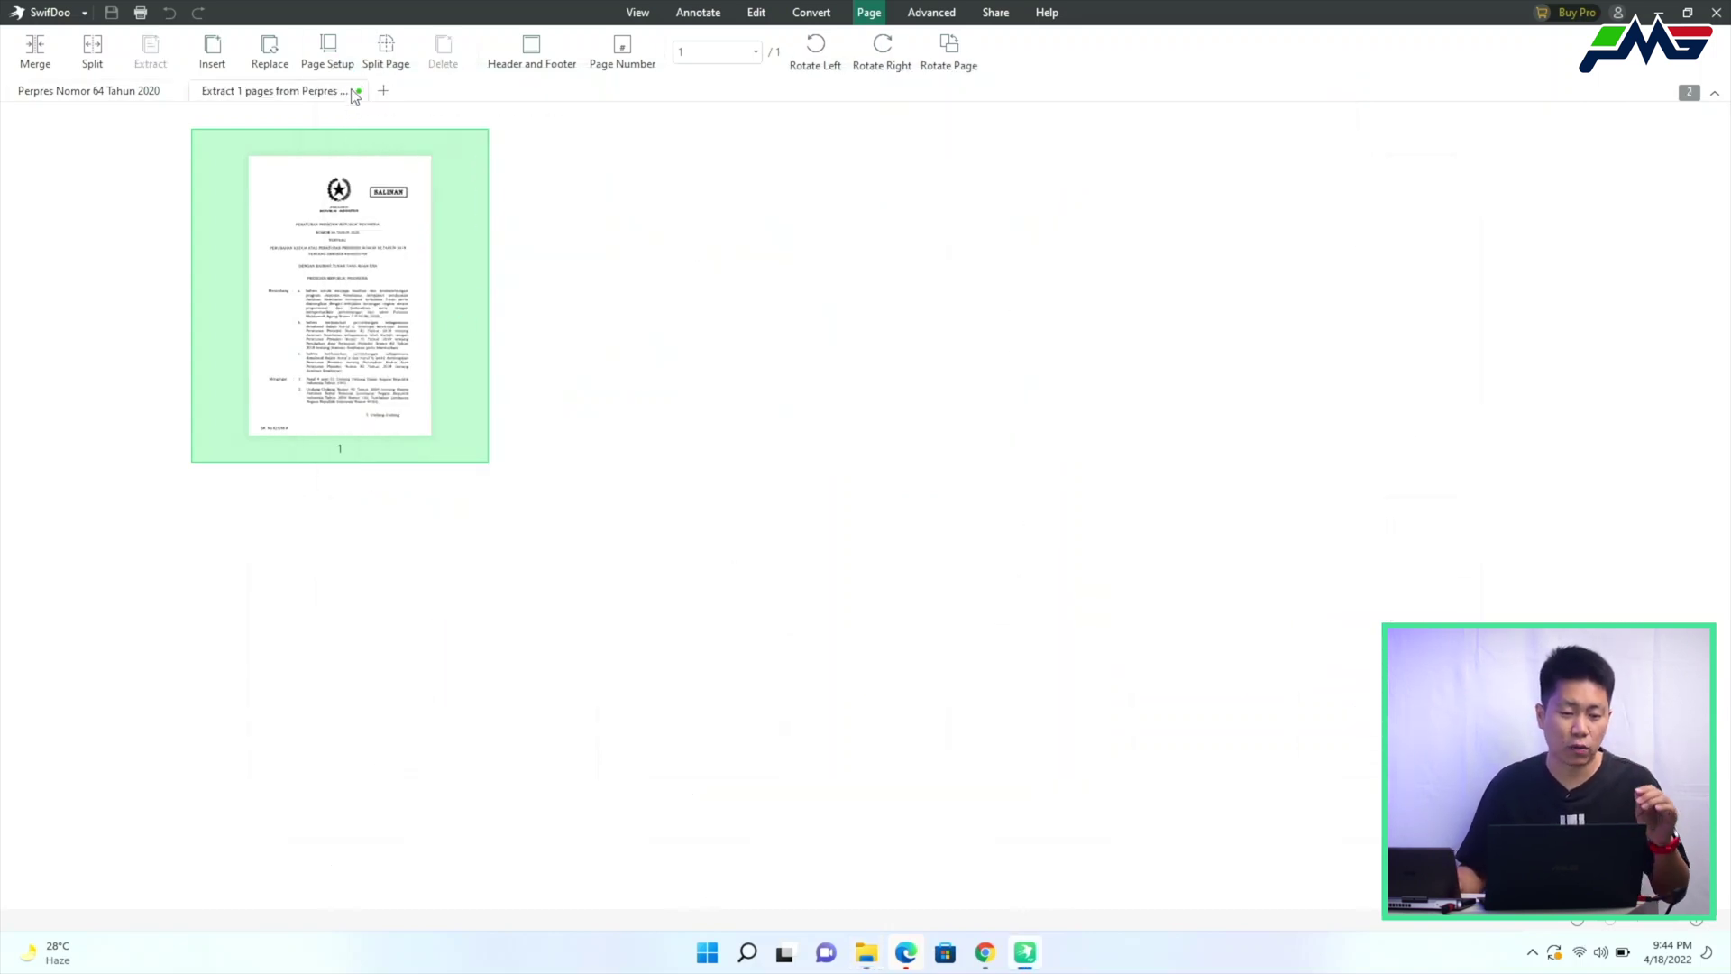
click(1619, 13)
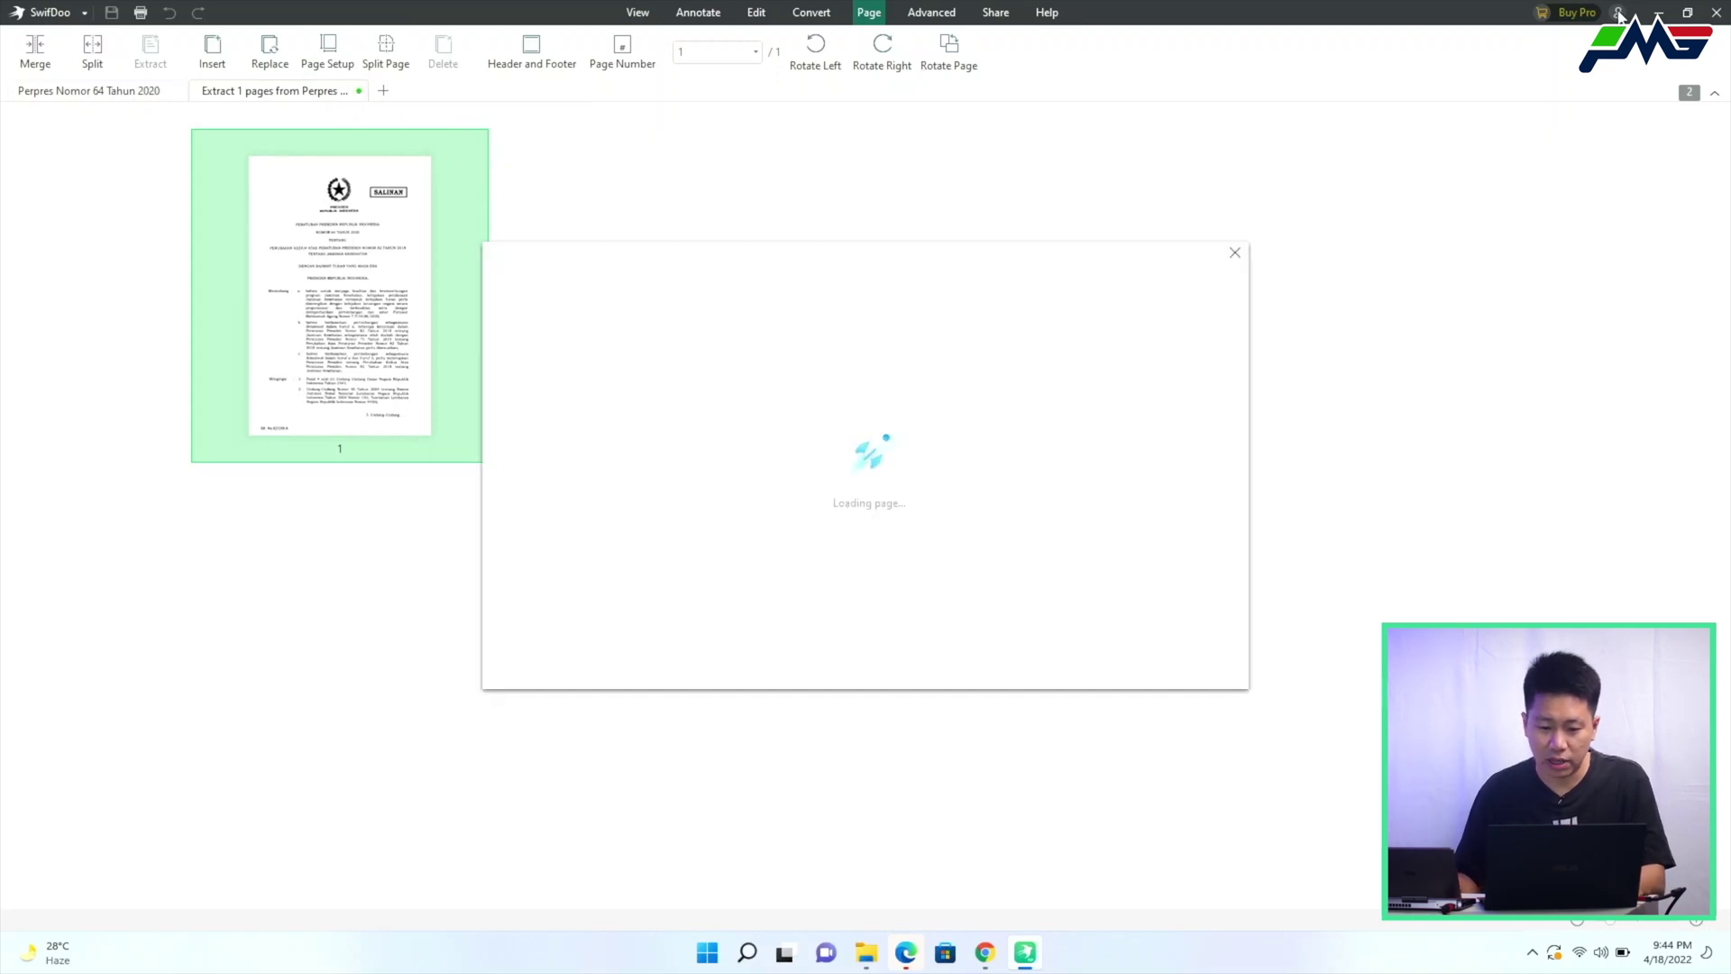
click(1235, 254)
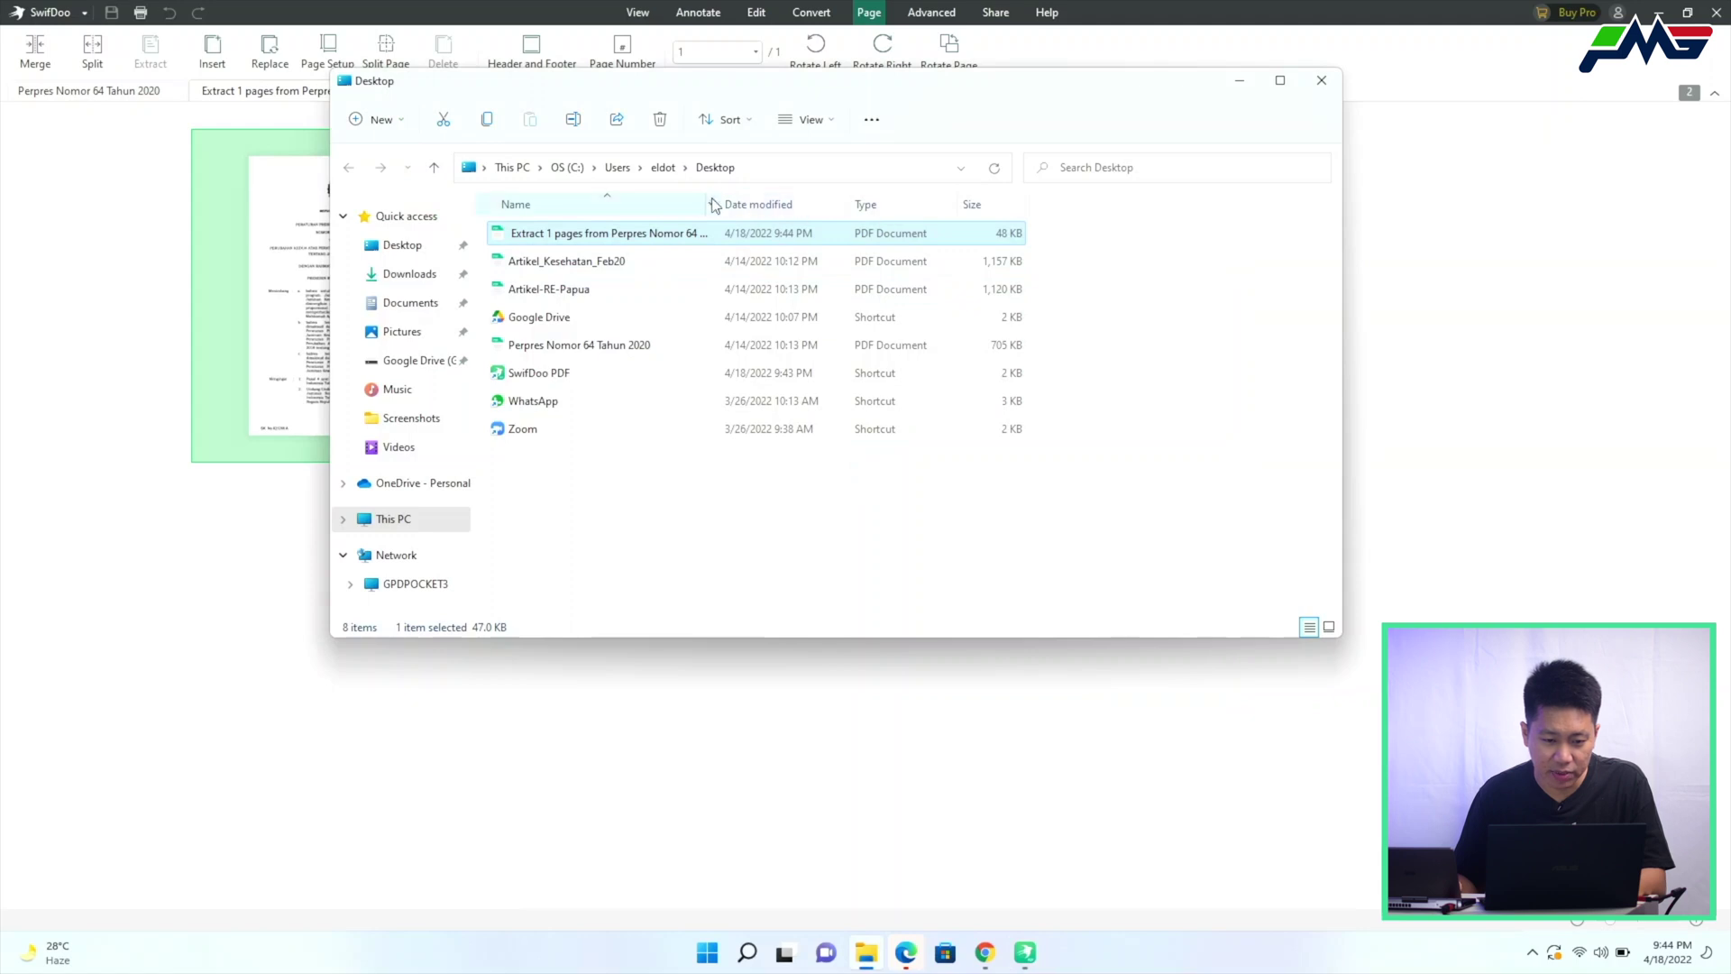
drag(723, 197, 892, 197)
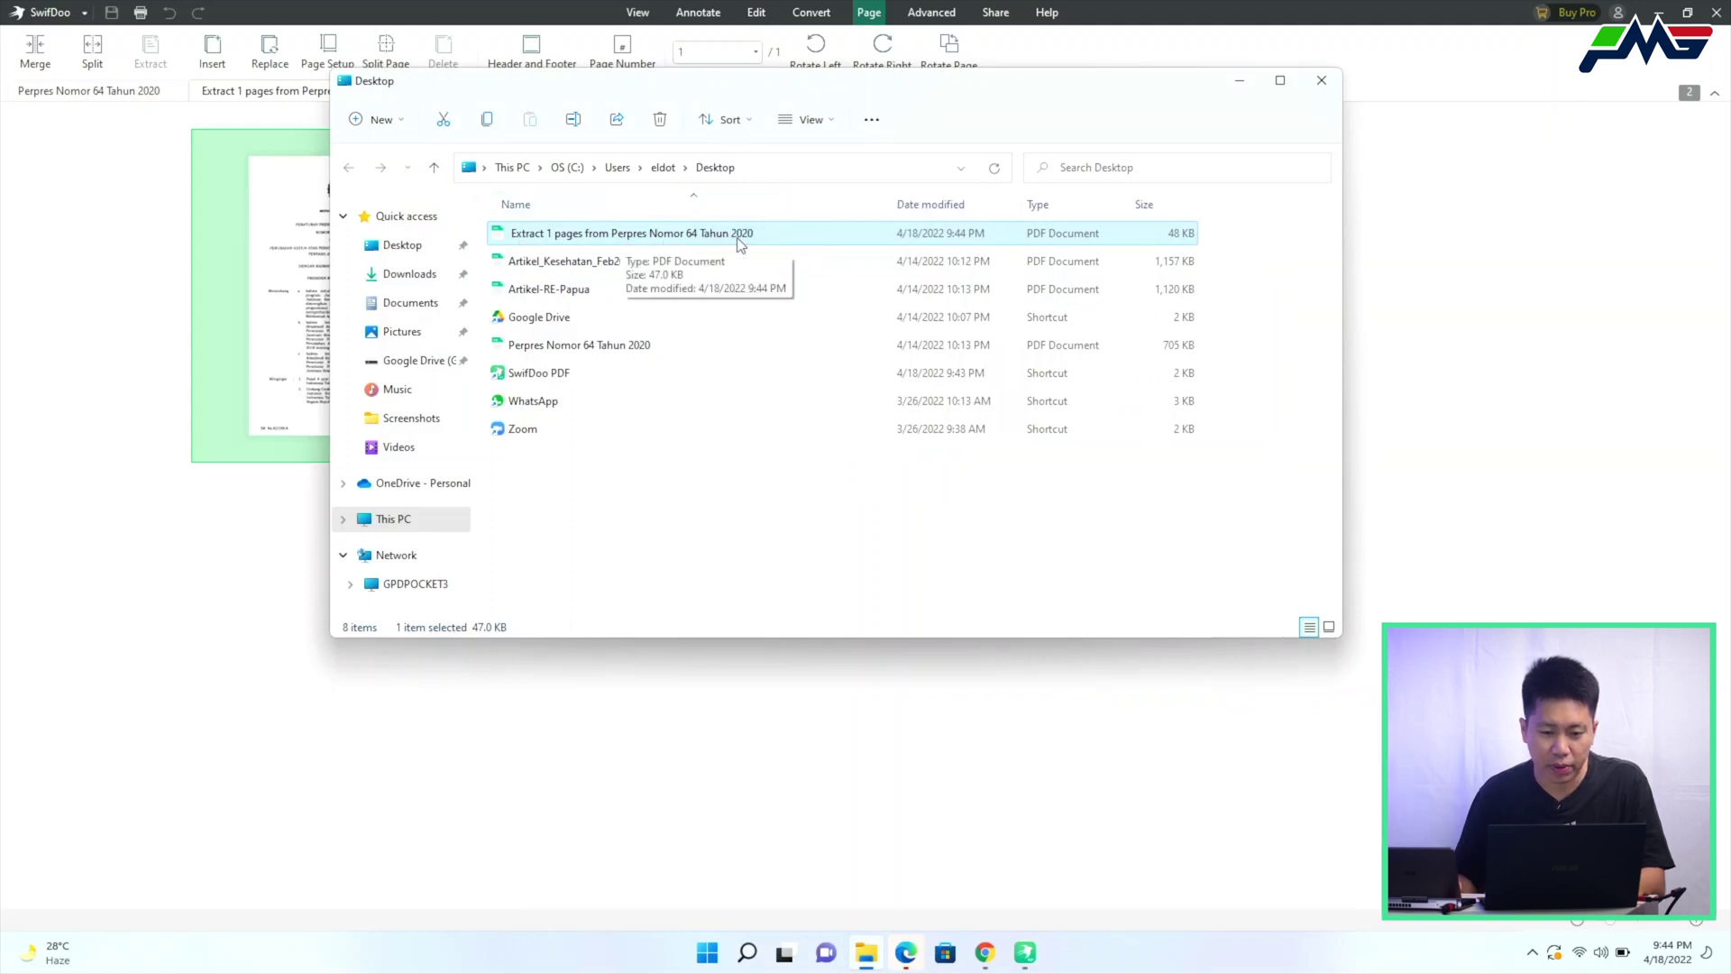
click(637, 350)
double_click(626, 240)
click(41, 93)
Extract pages 1–4 of the document into a new PDF
shift+click(1352, 327)
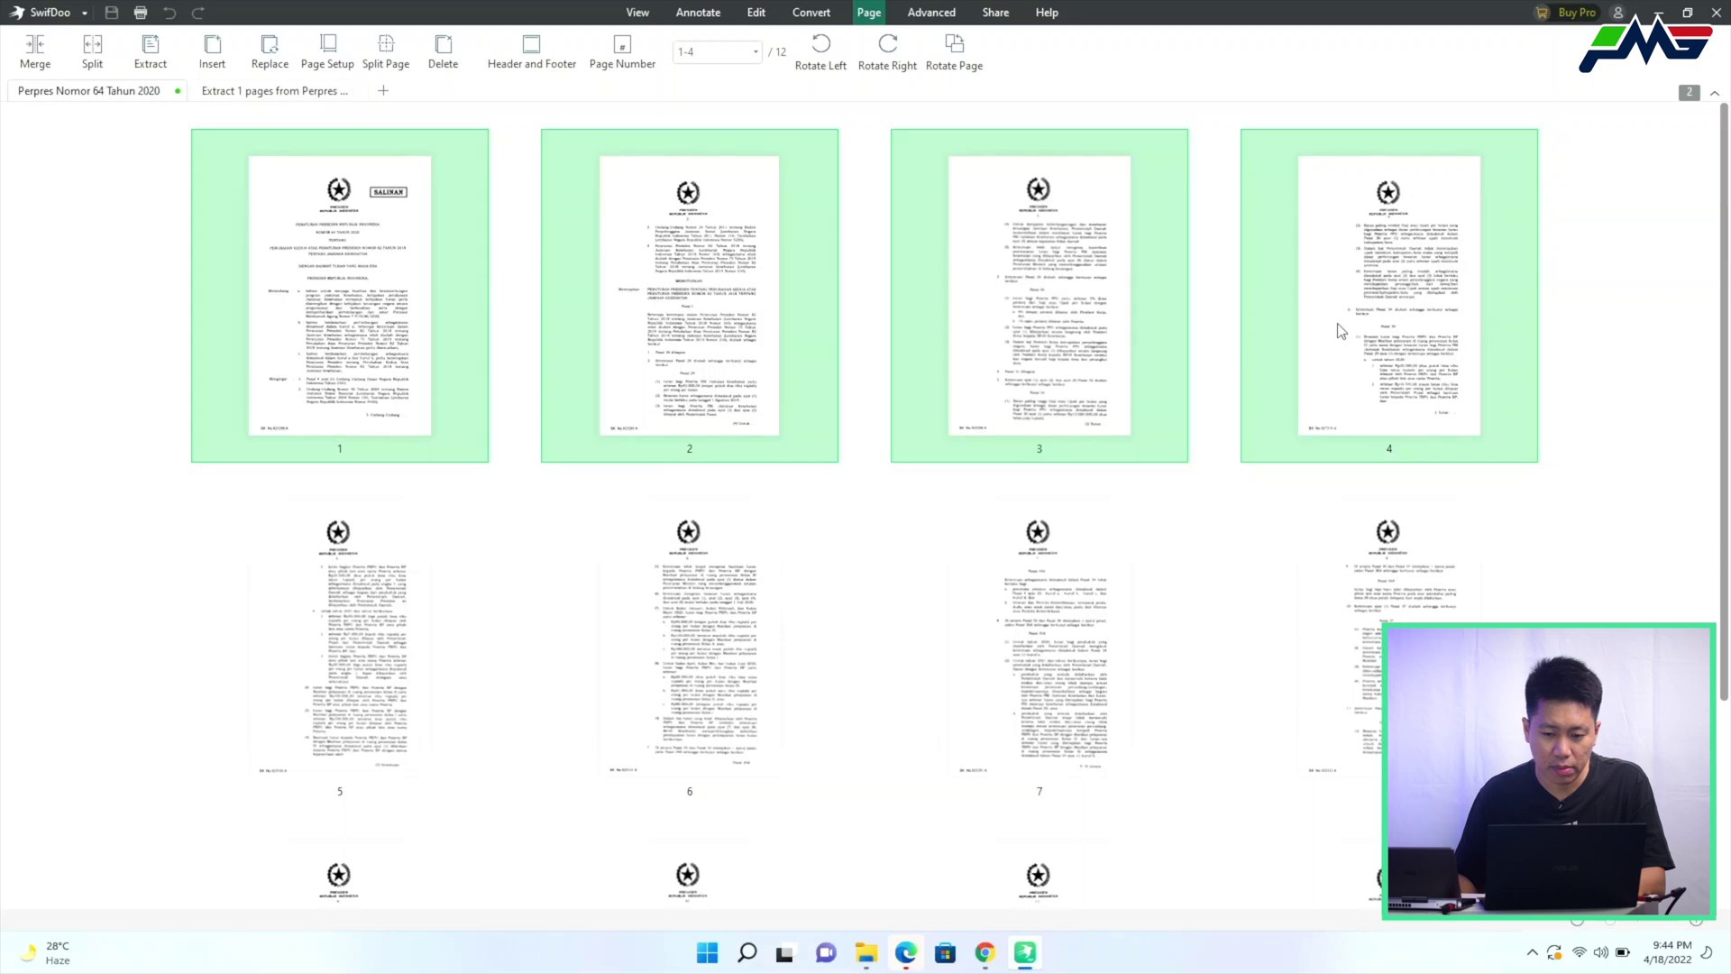
right_click(1355, 324)
click(1404, 471)
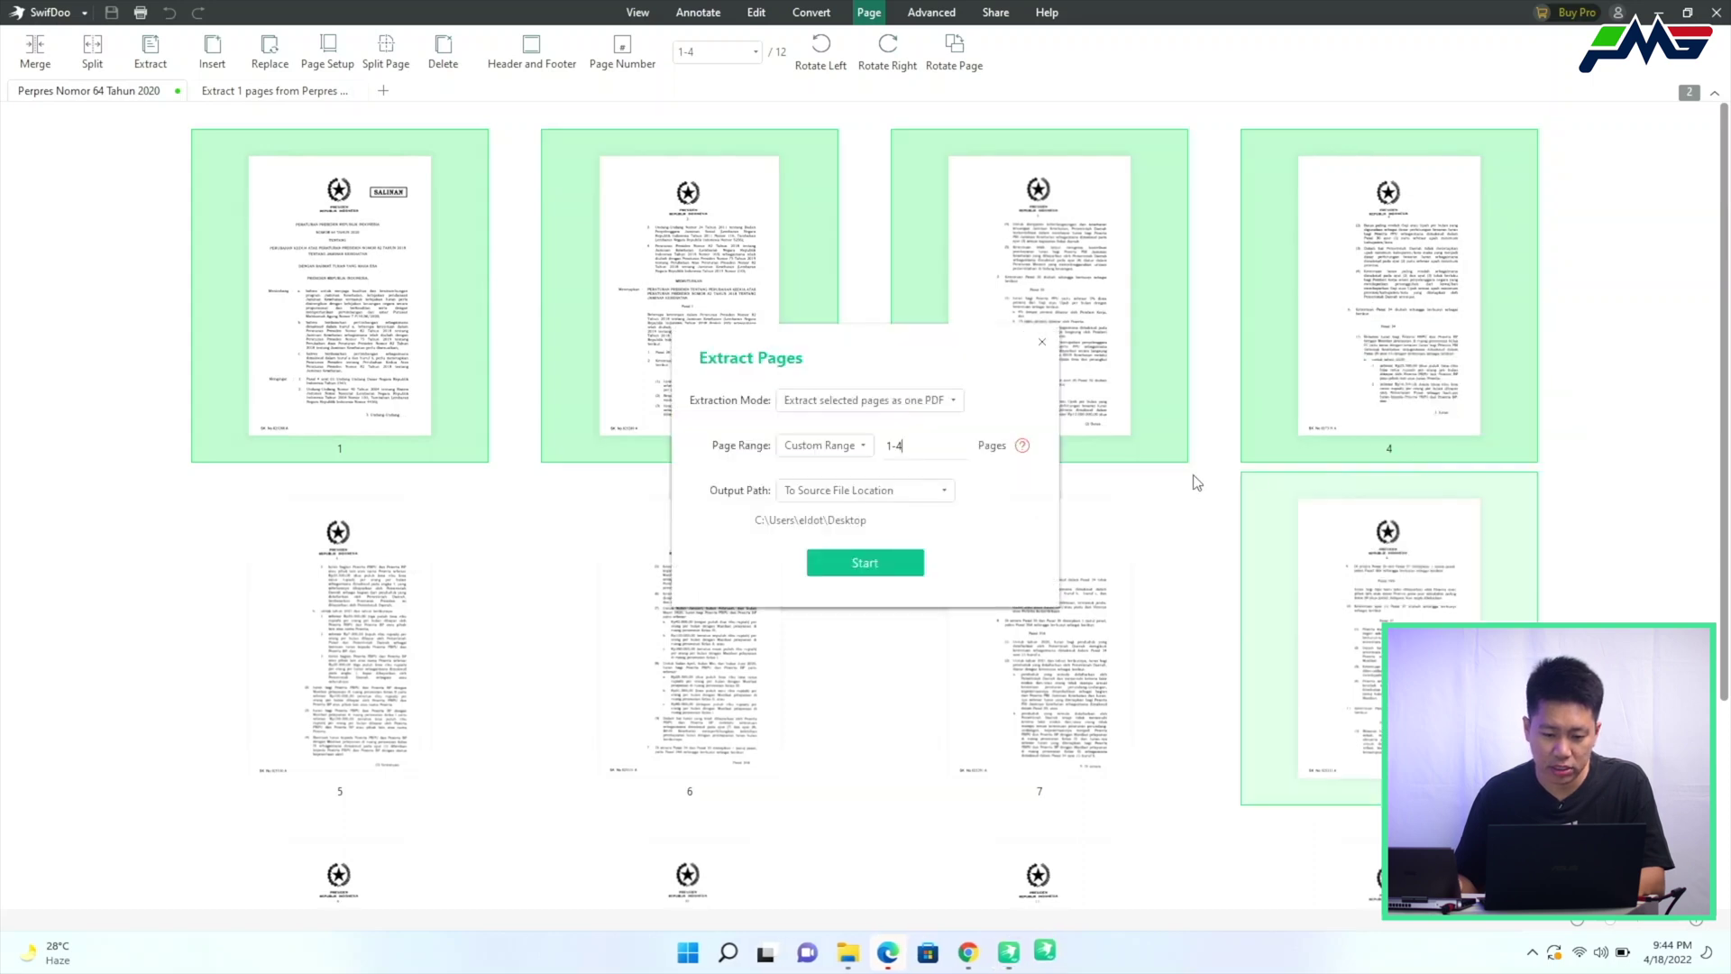
click(839, 570)
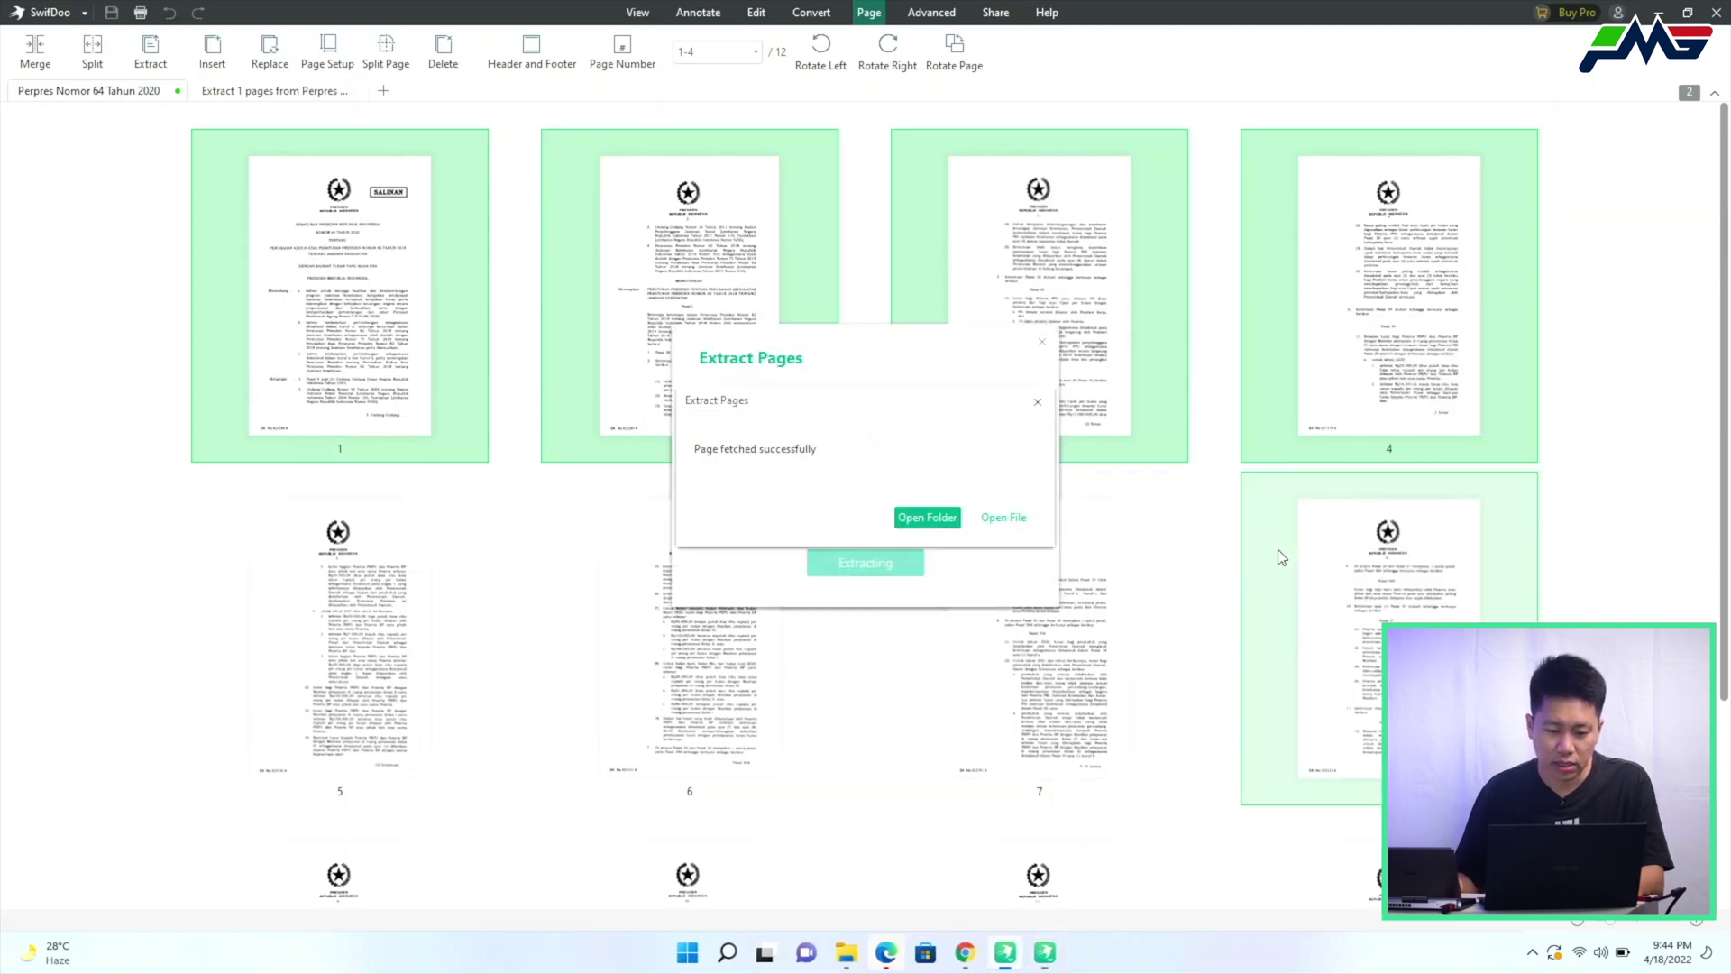
Open the extracted 1–4 page PDF from its folder to review it, then close both extracted documents
click(929, 520)
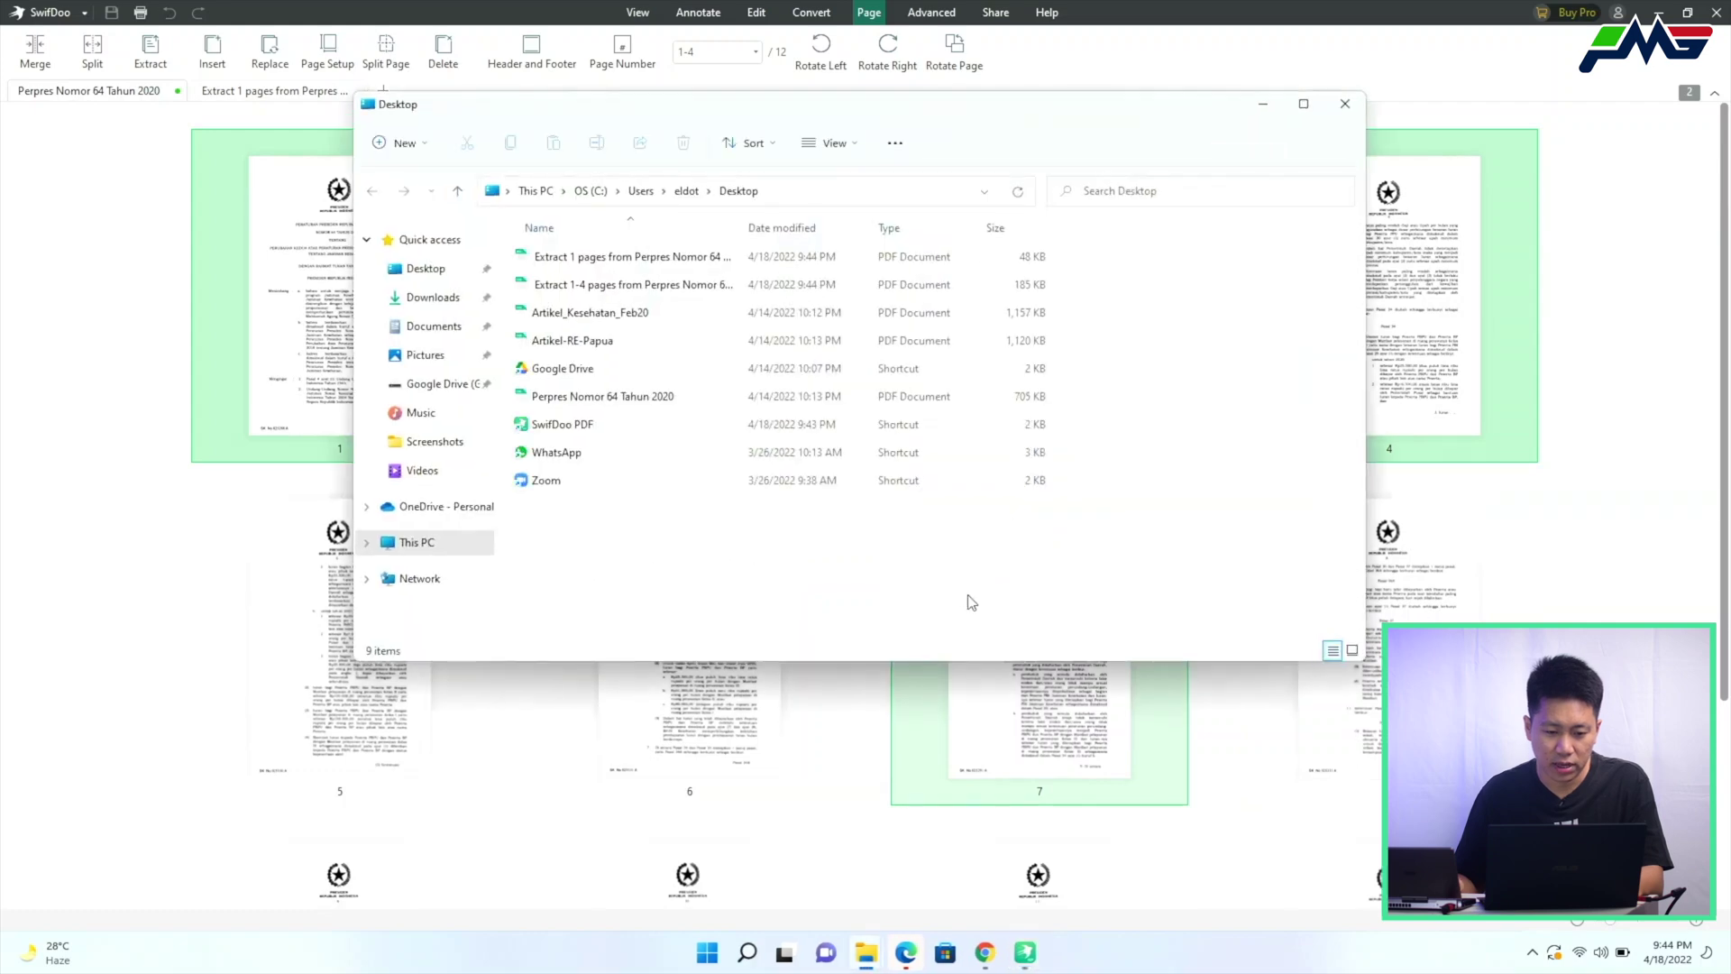
double_click(632, 285)
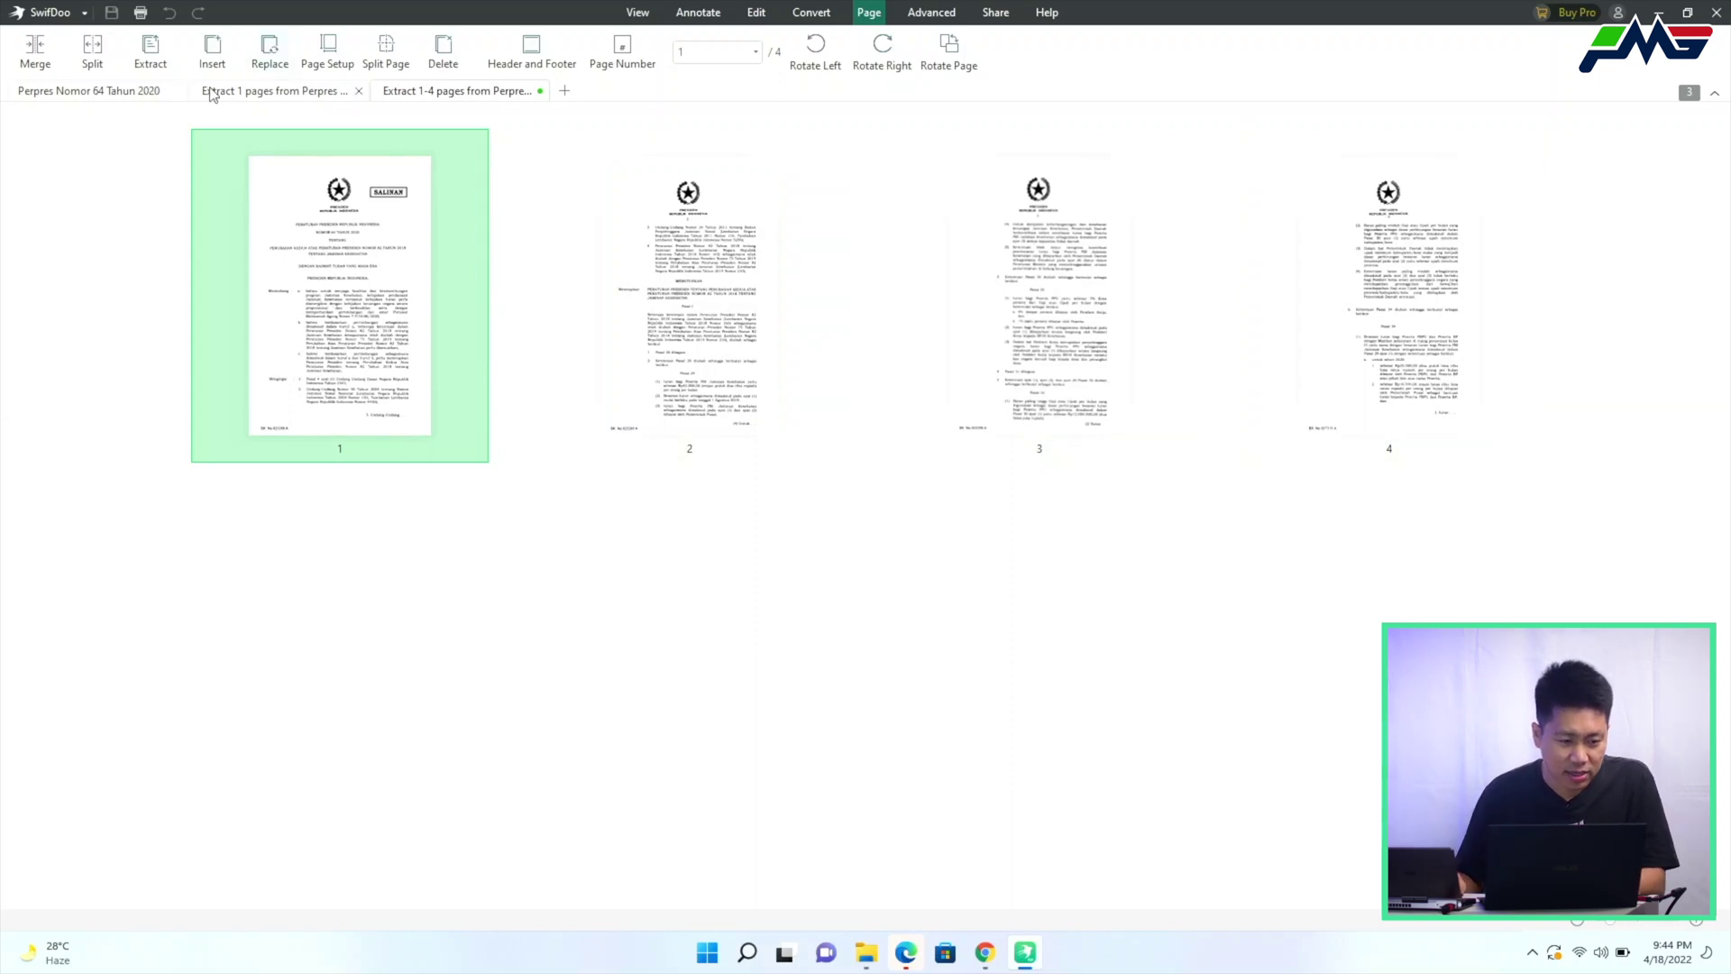
click(358, 91)
click(359, 90)
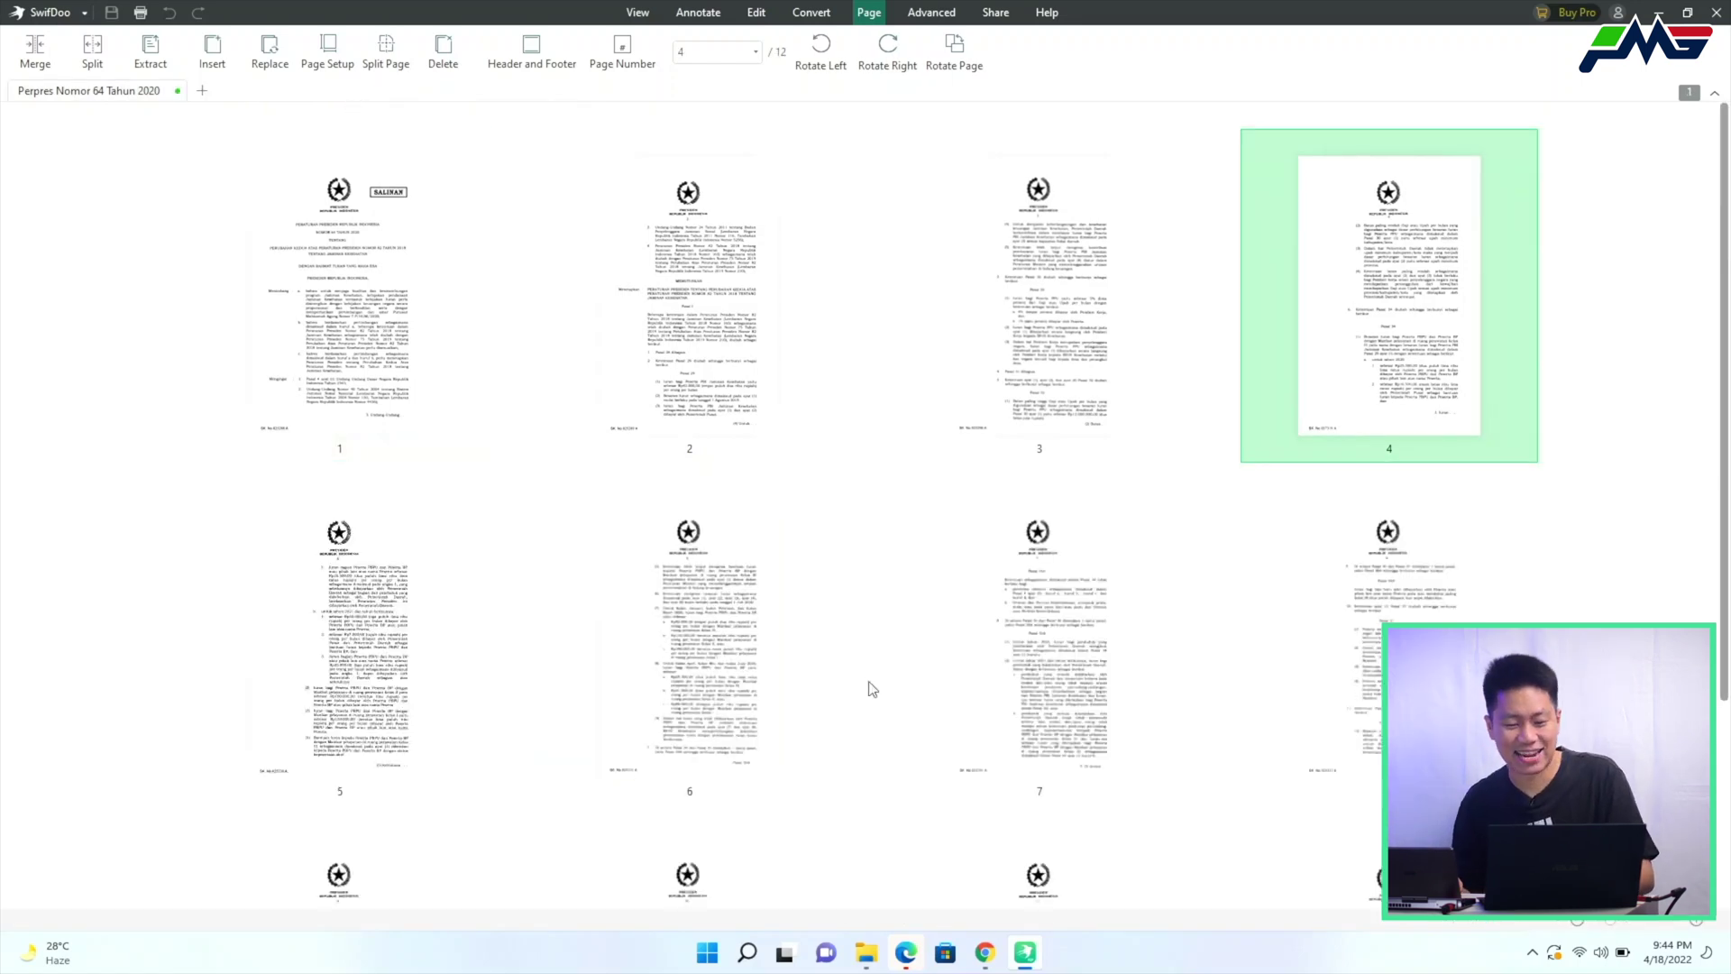
scroll(880, 672, down, 3)
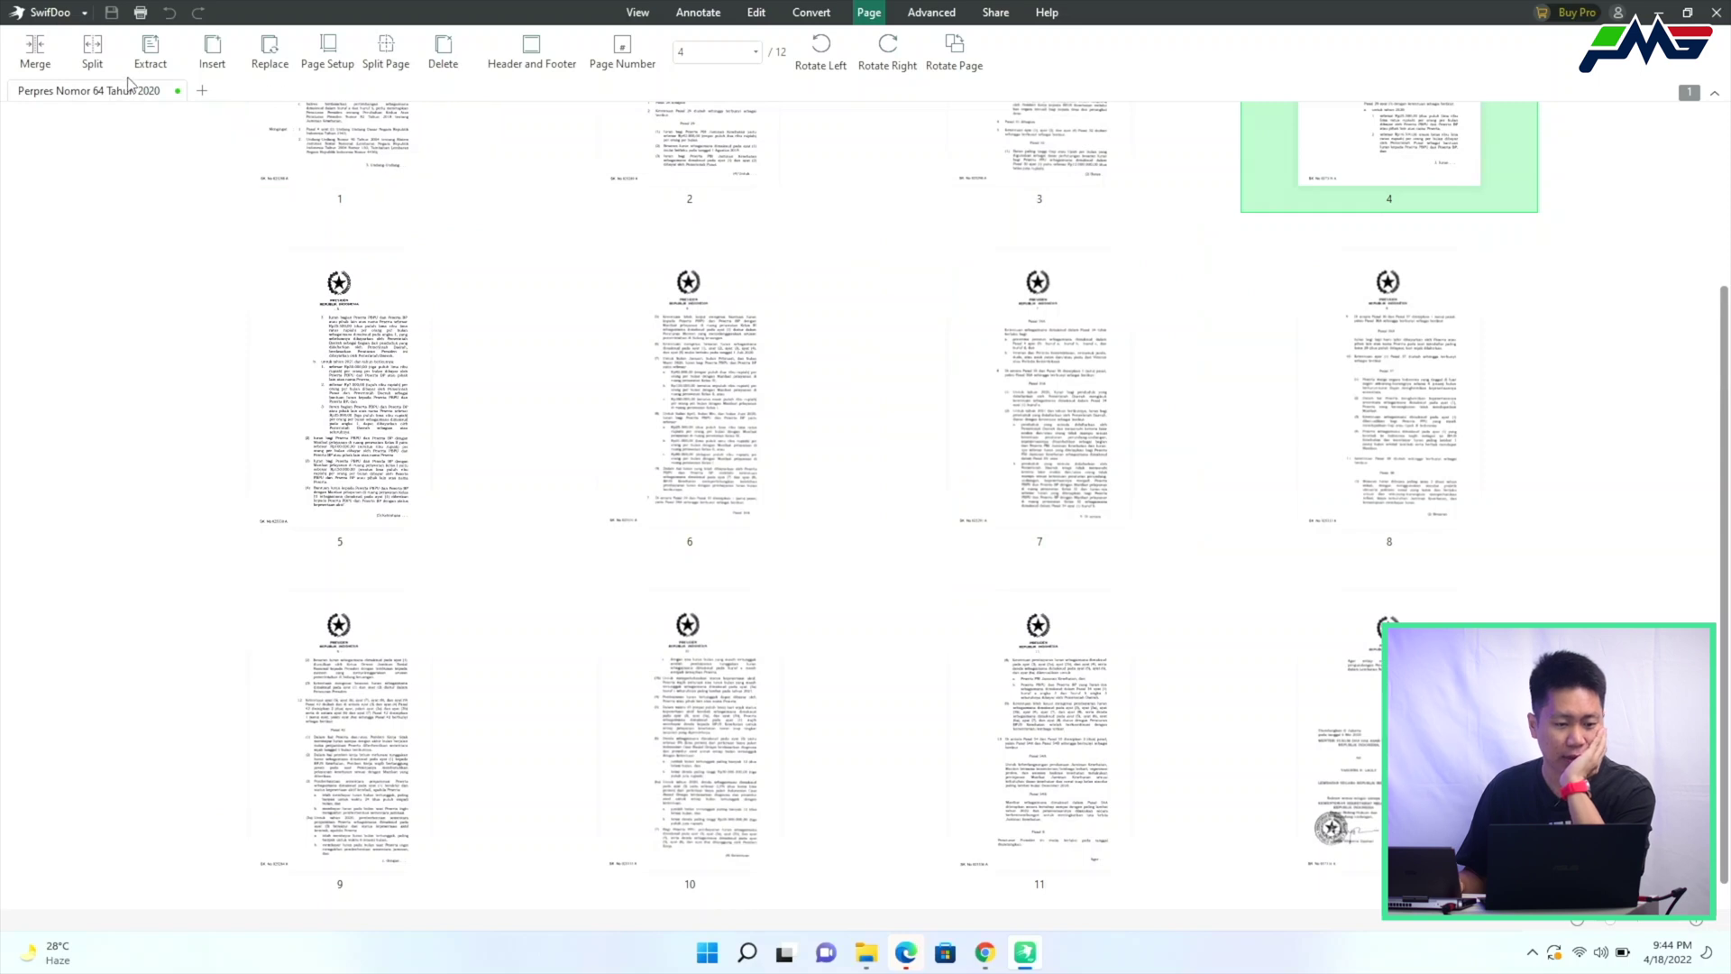
click(216, 54)
Insert all pages of Artikel_Kesehatan_Feb20 after page 4, bringing the document to 20 pages
click(240, 113)
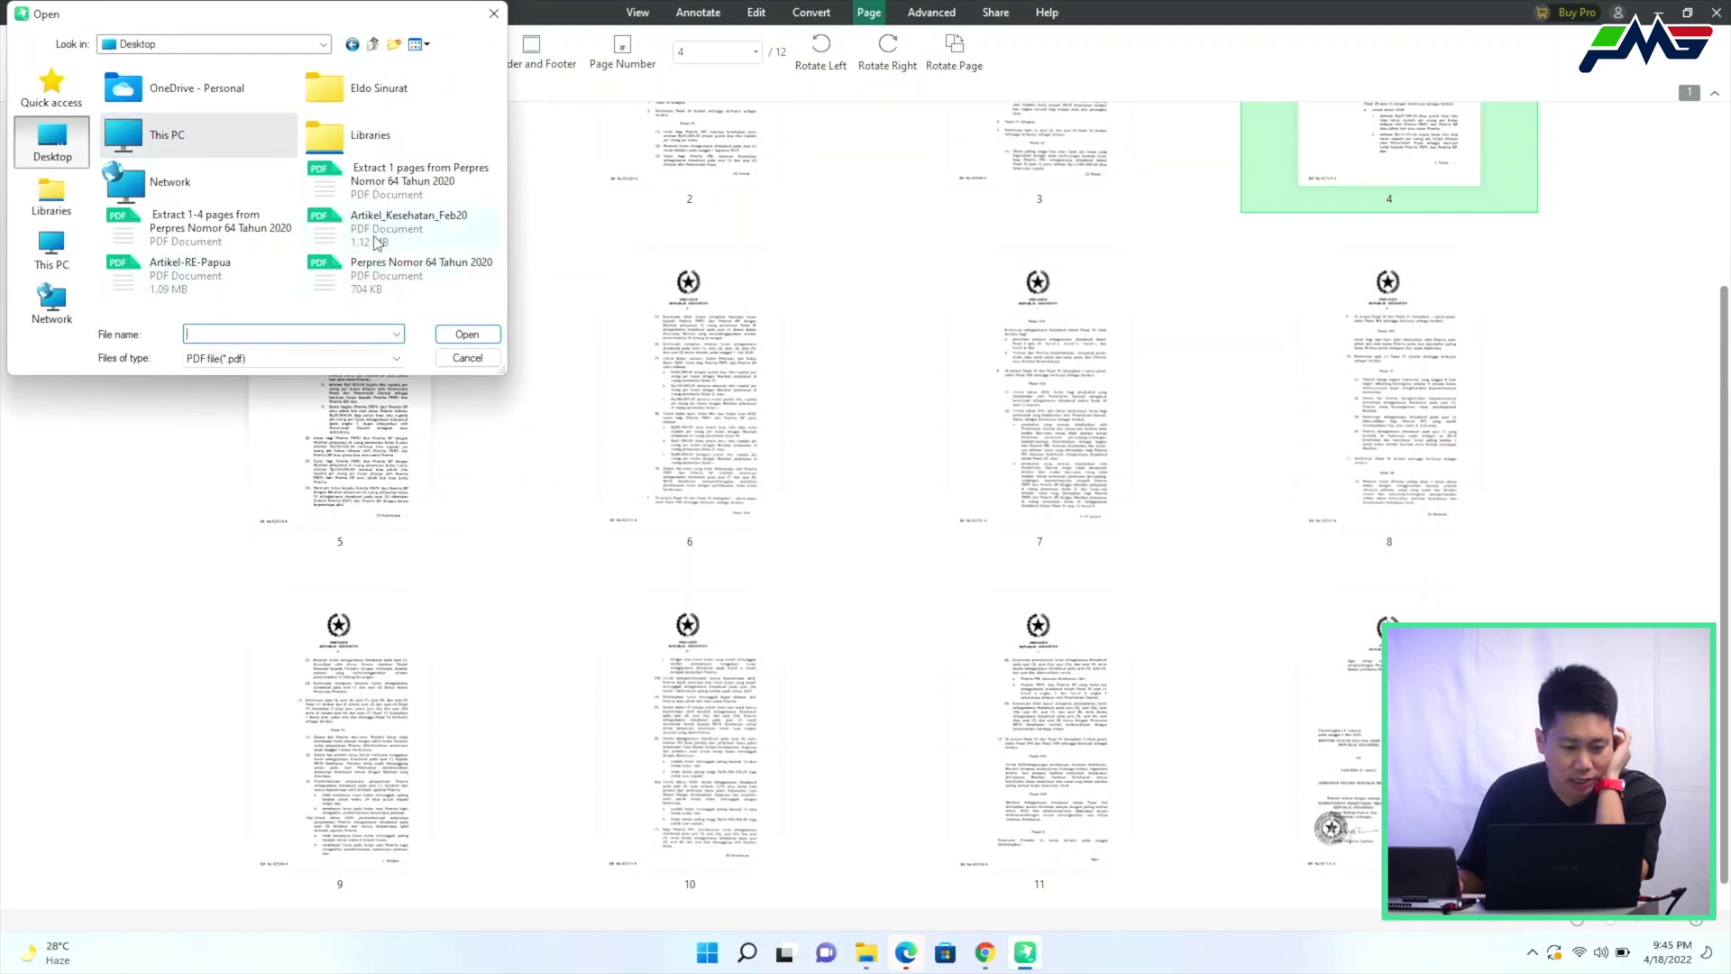
click(397, 224)
click(226, 290)
double_click(402, 244)
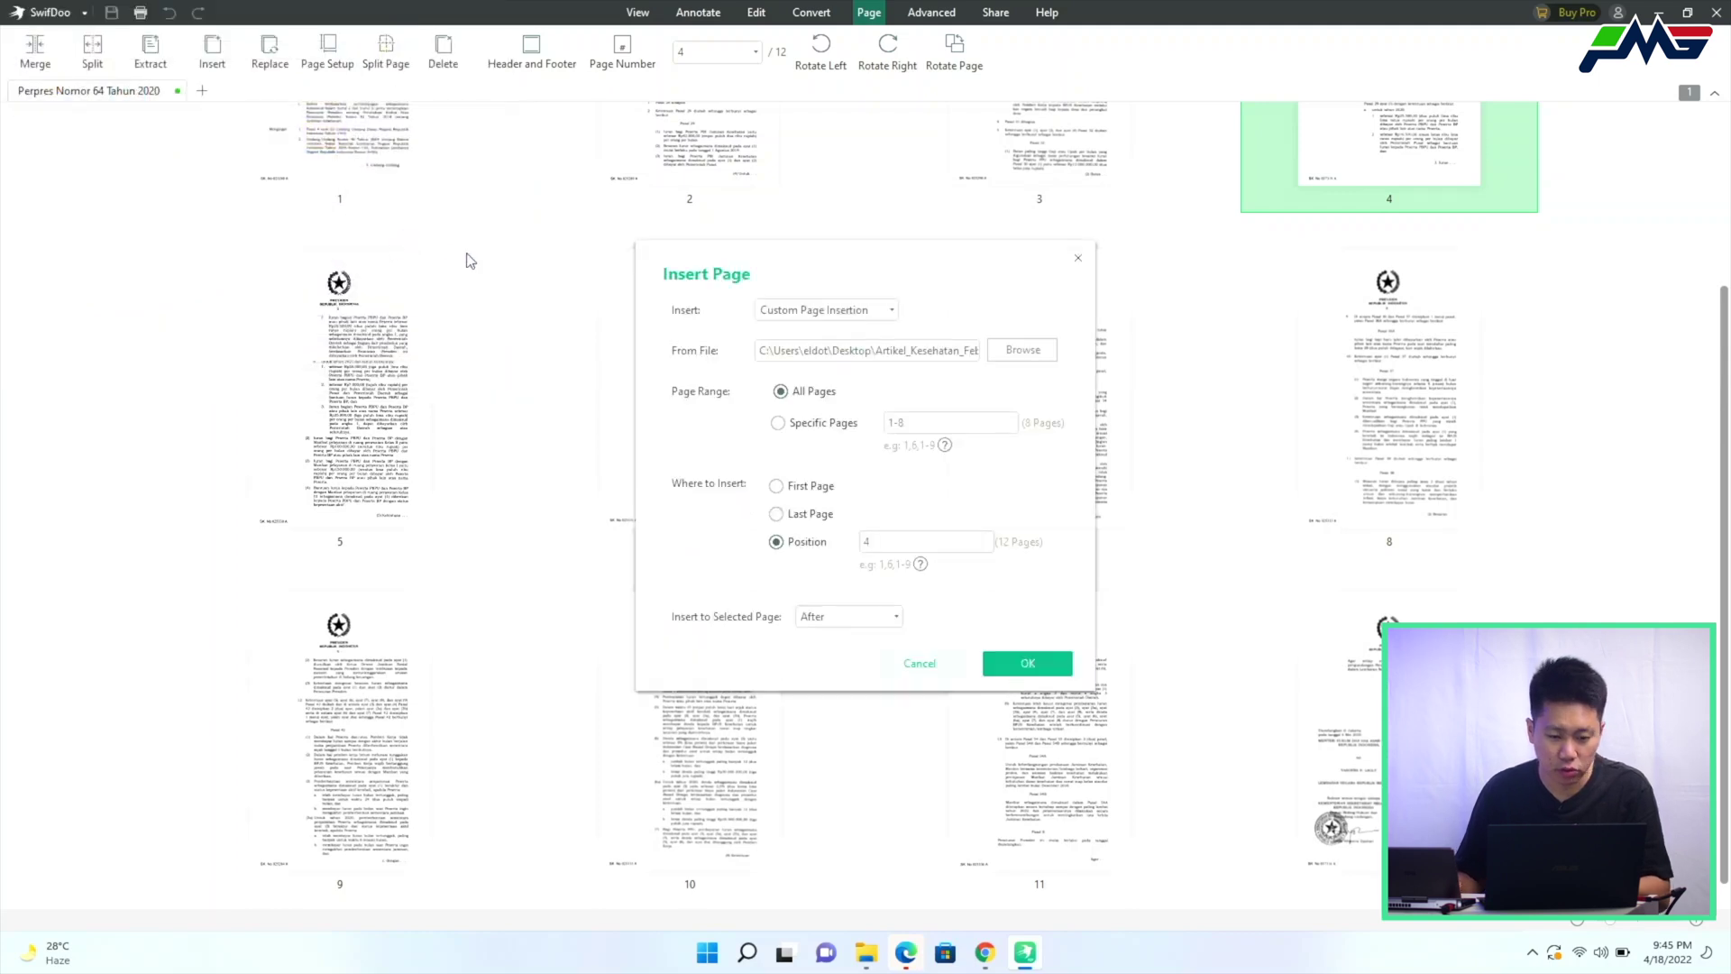
click(1026, 665)
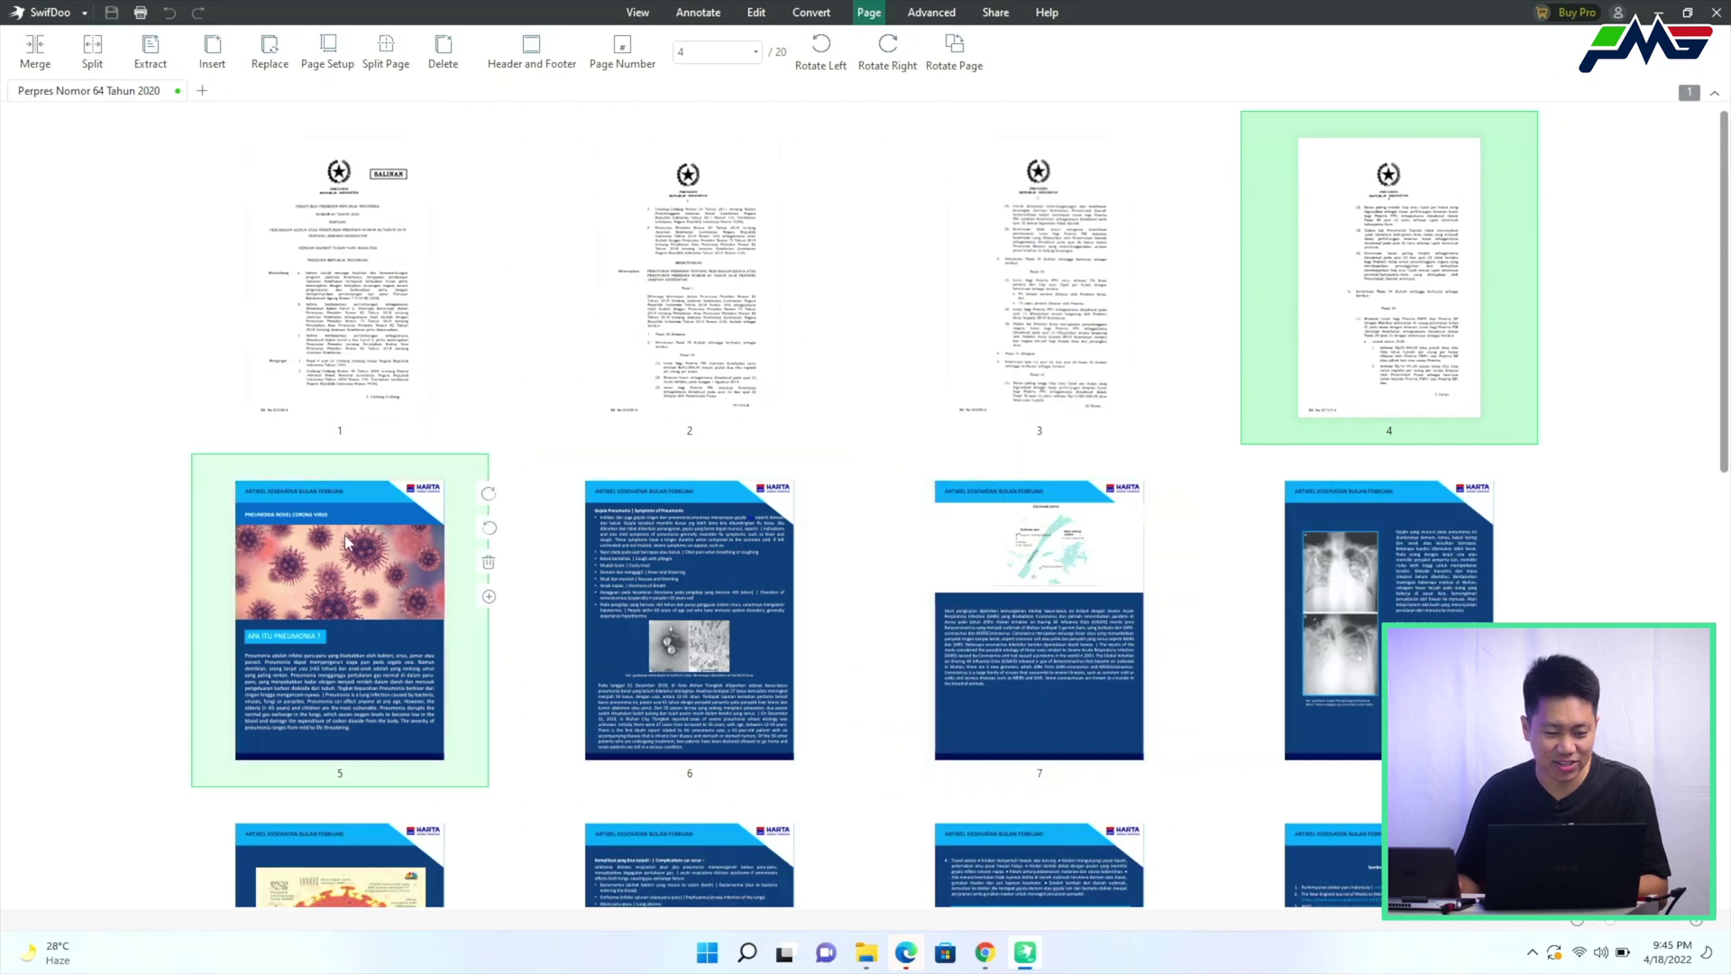
scroll(545, 448, down, 1)
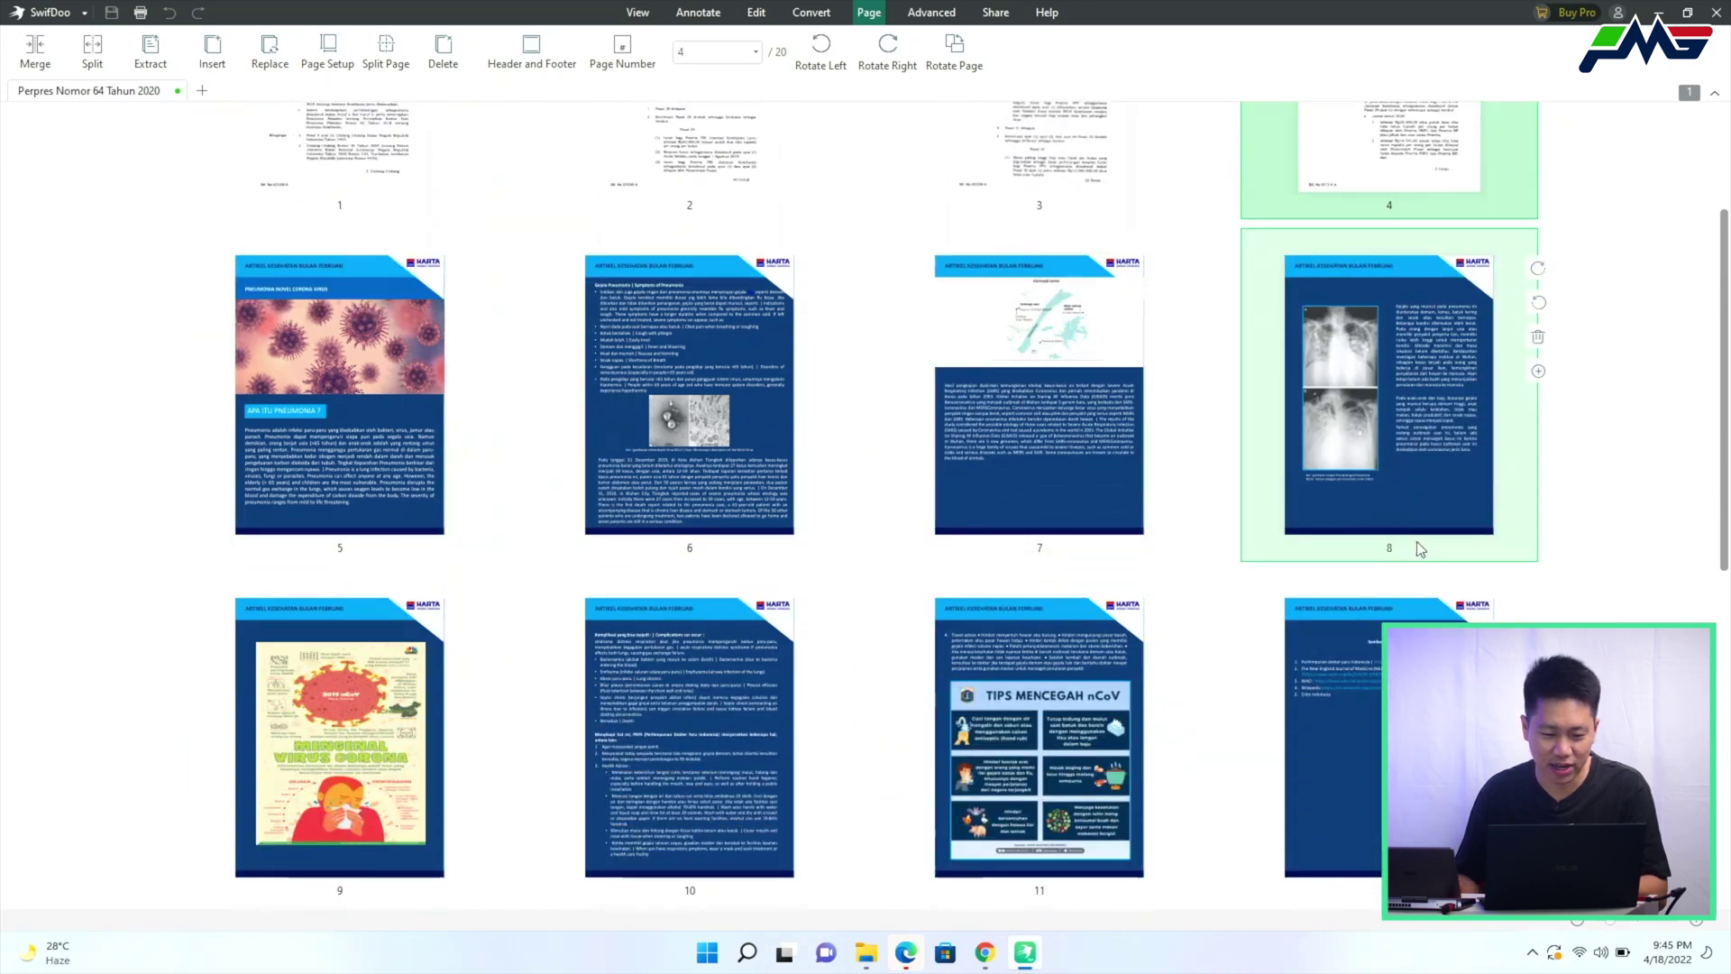
Drag page 12 further back in the document and confirm the move
scroll(1411, 541, down, 3)
scroll(261, 469, down, 4)
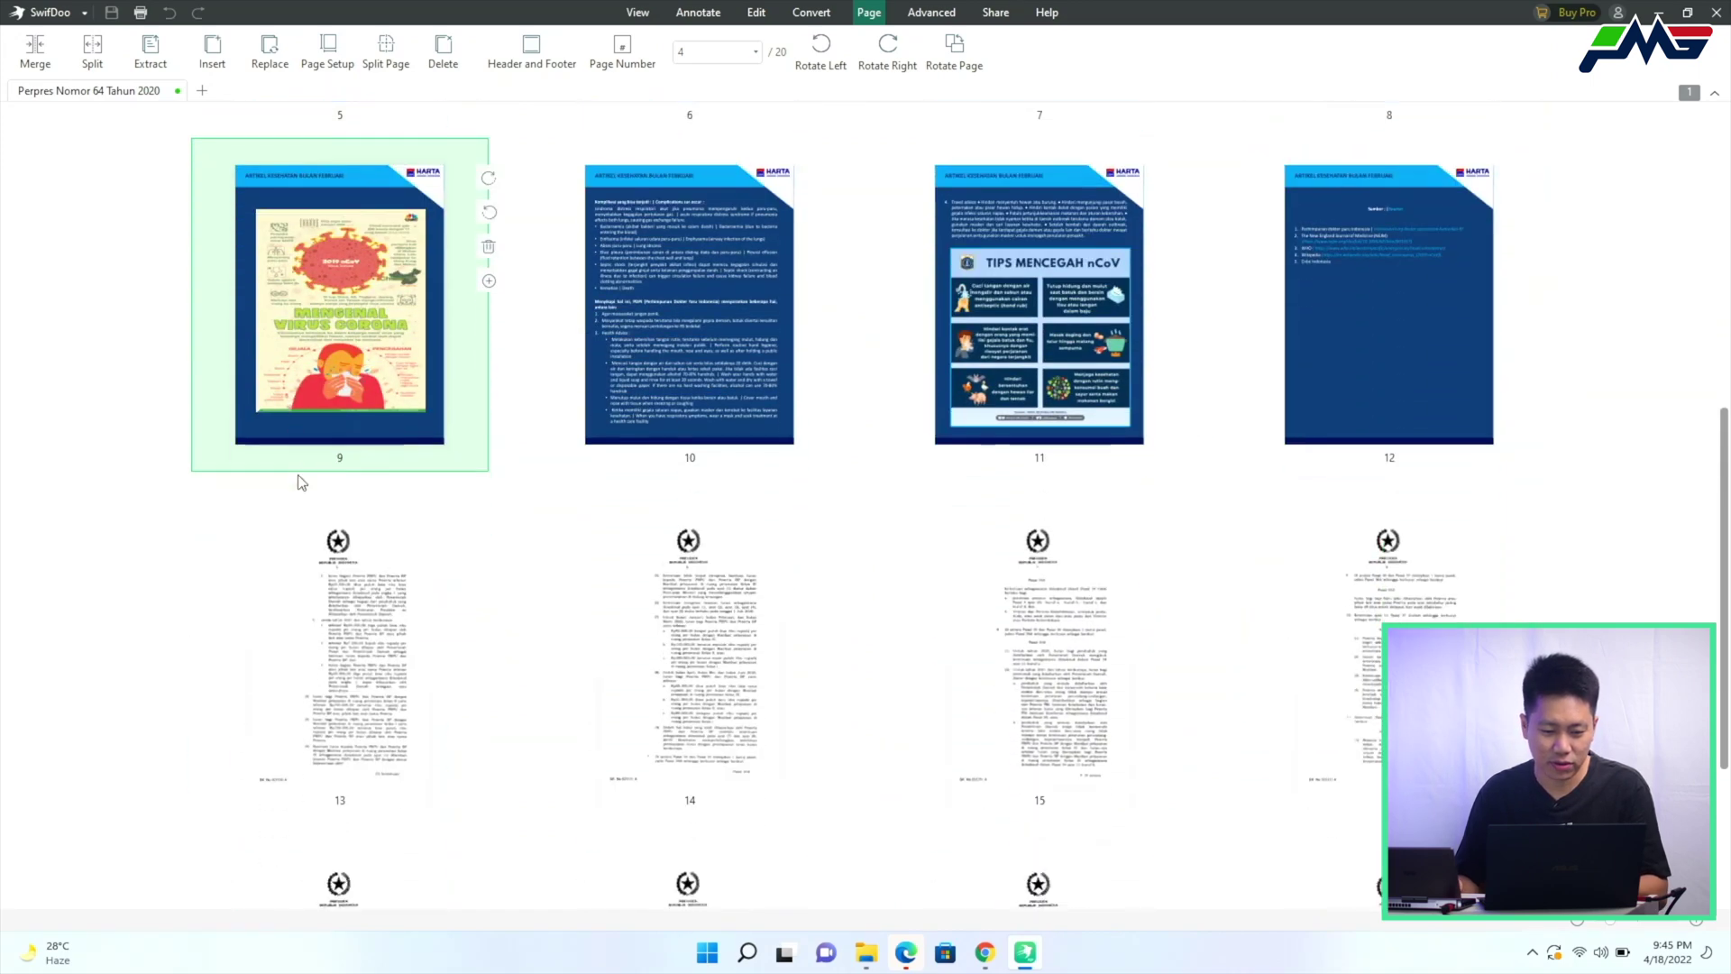
scroll(312, 471, up, 6)
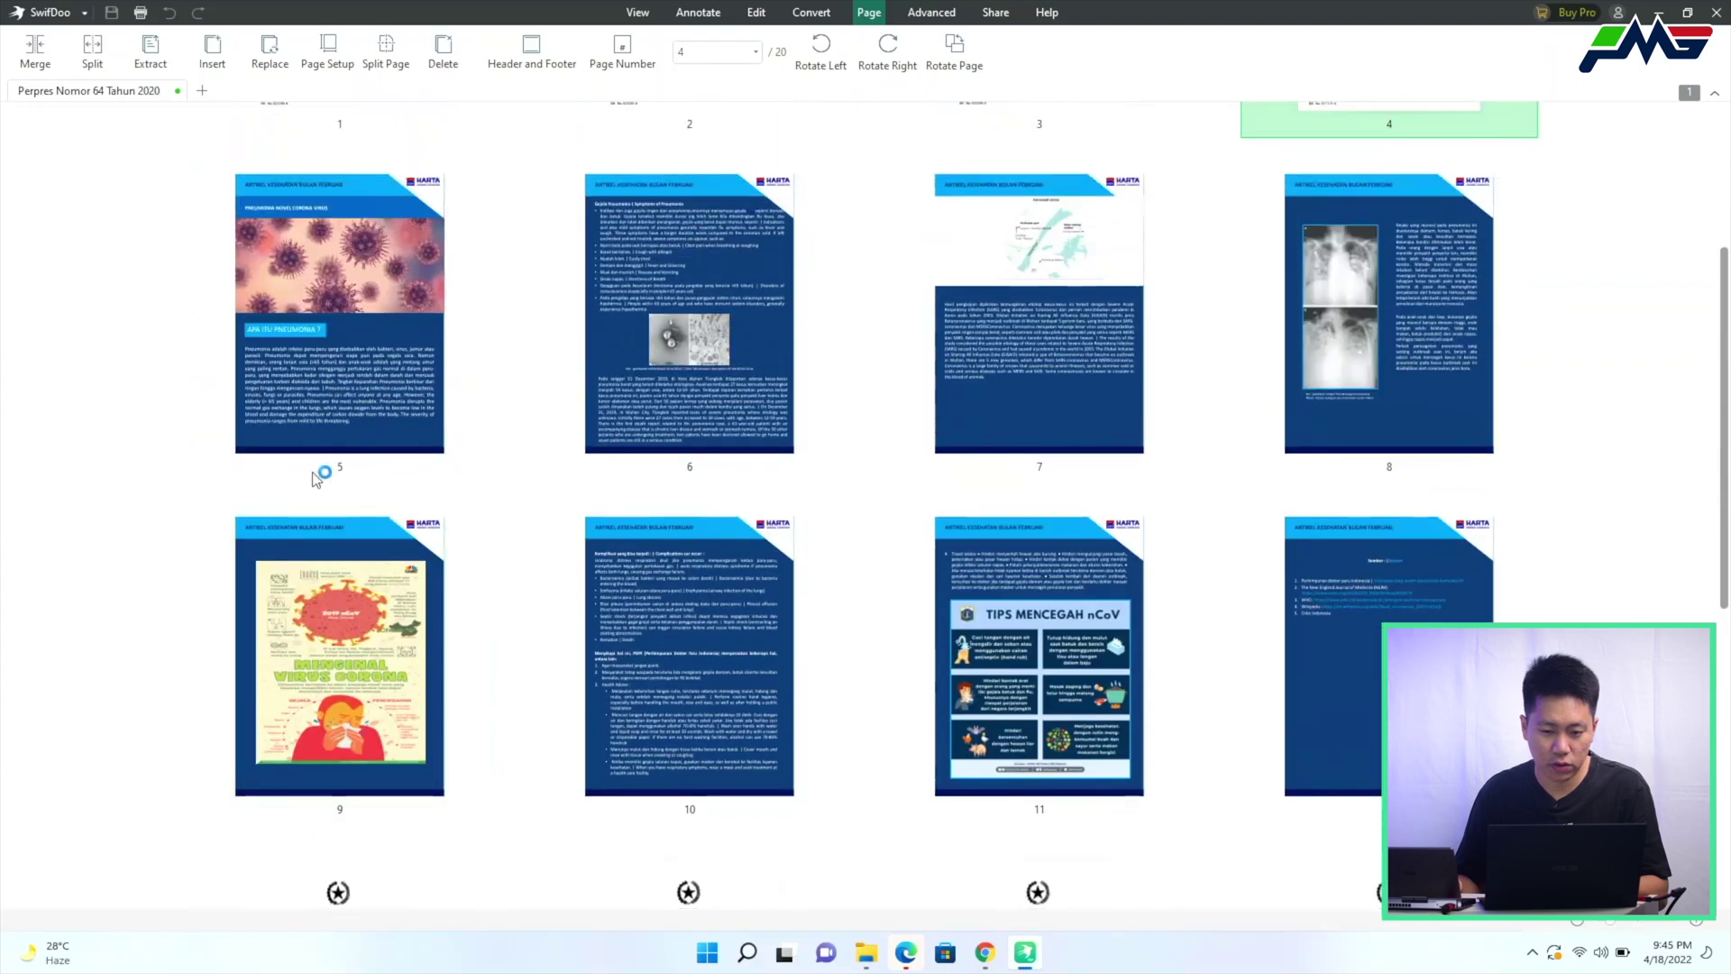
scroll(457, 408, down, 1)
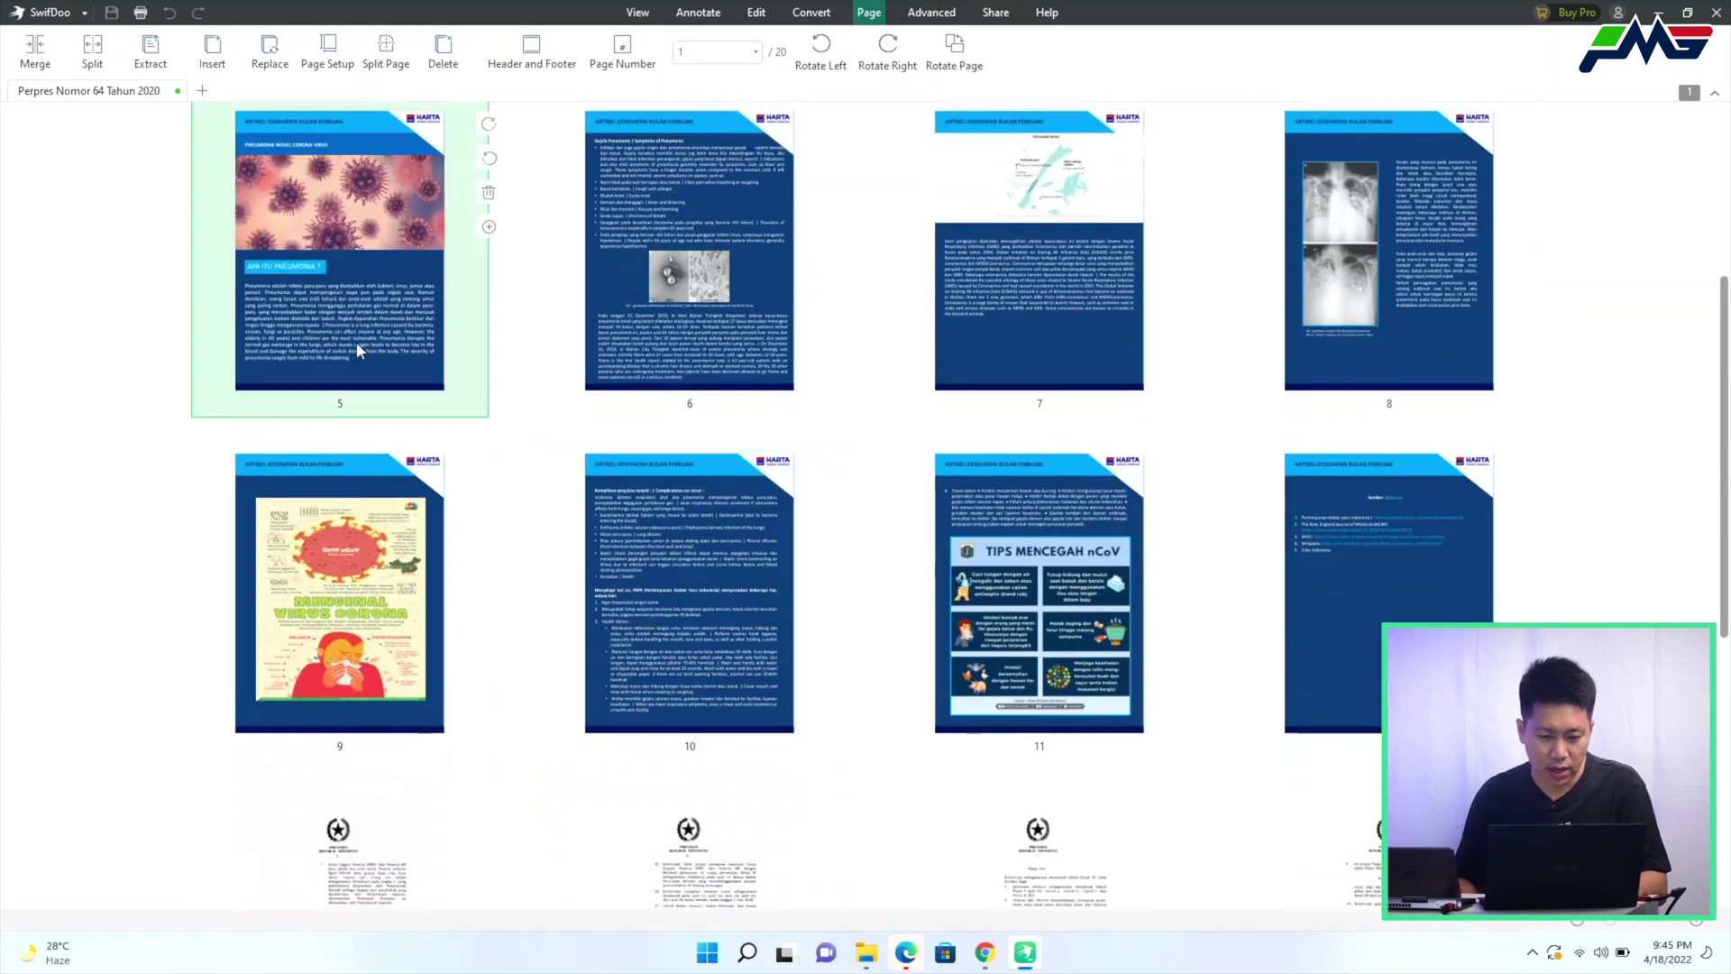
shift+click(1261, 555)
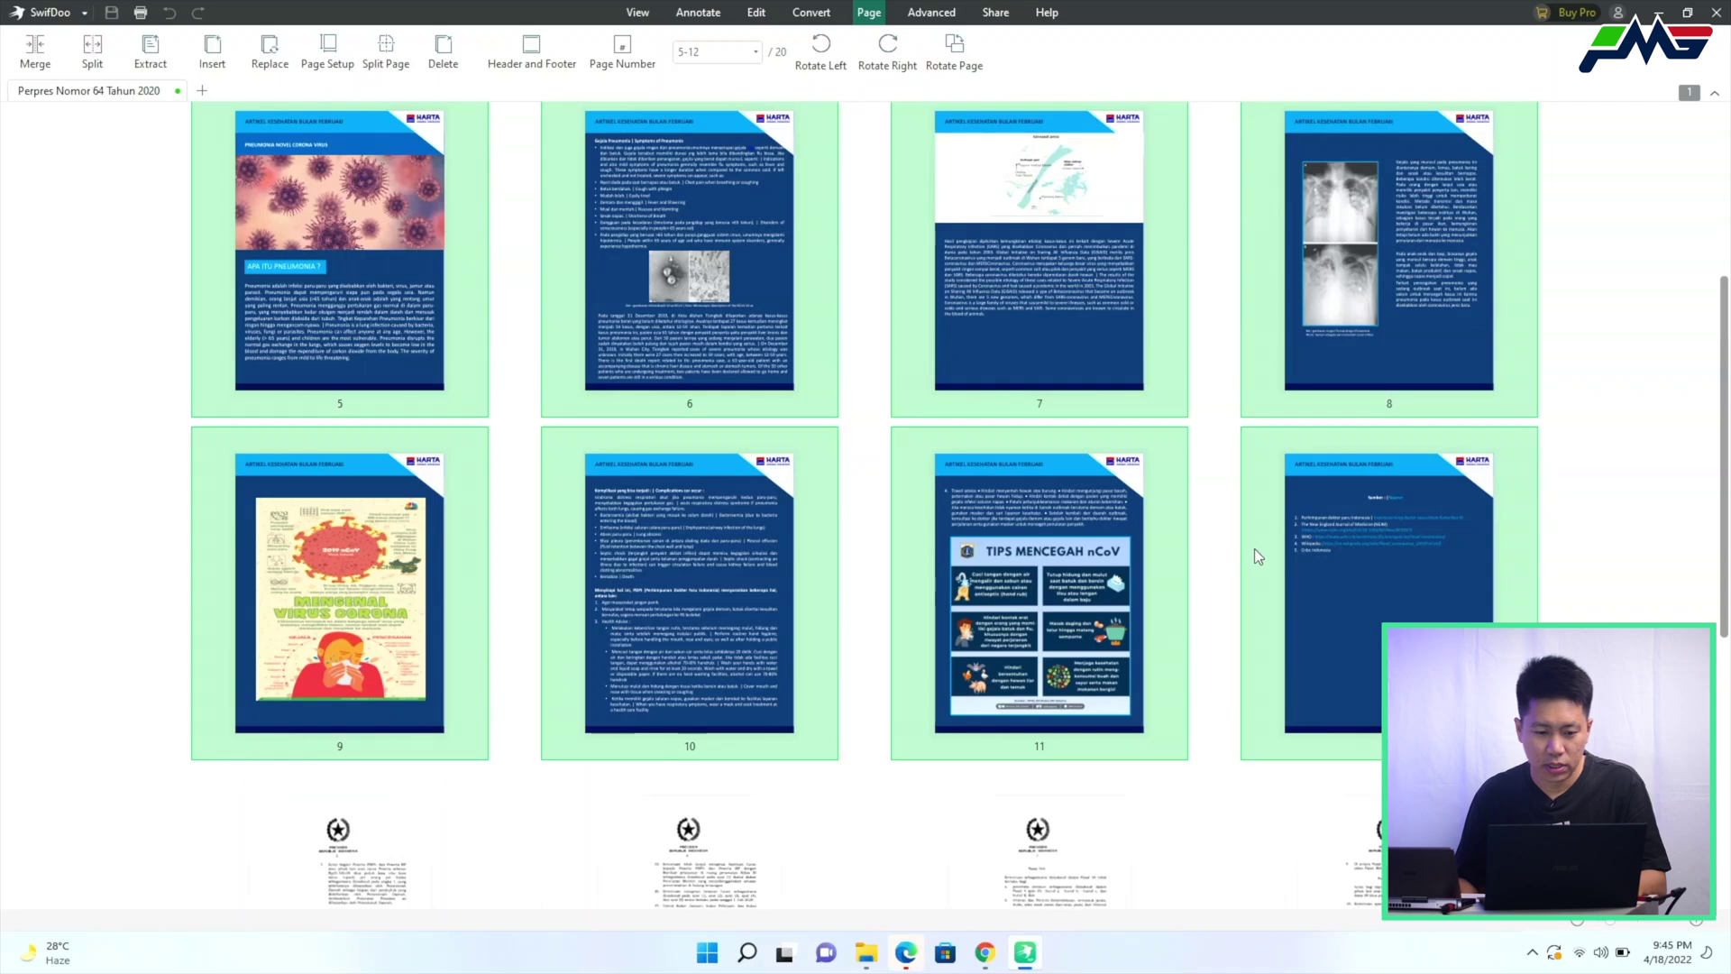
drag(1399, 613, 1477, 819)
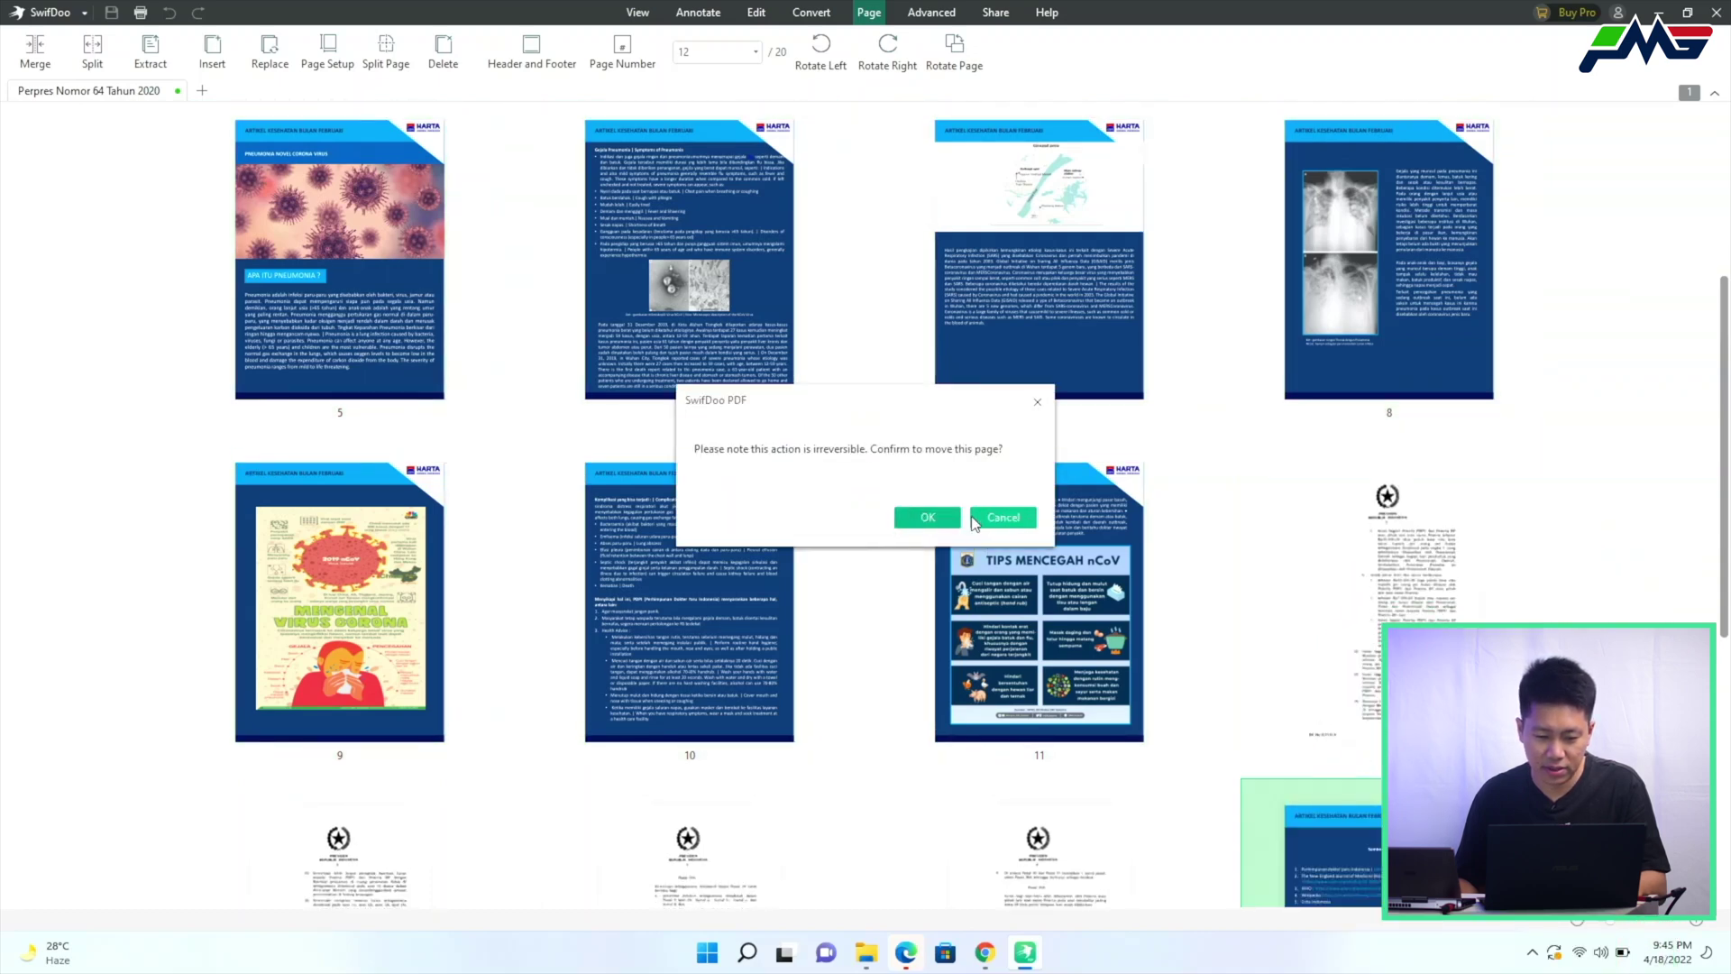
click(929, 517)
Move pages 9–11 toward the end of the document, then reposition page 5
scroll(1024, 604, down, 3)
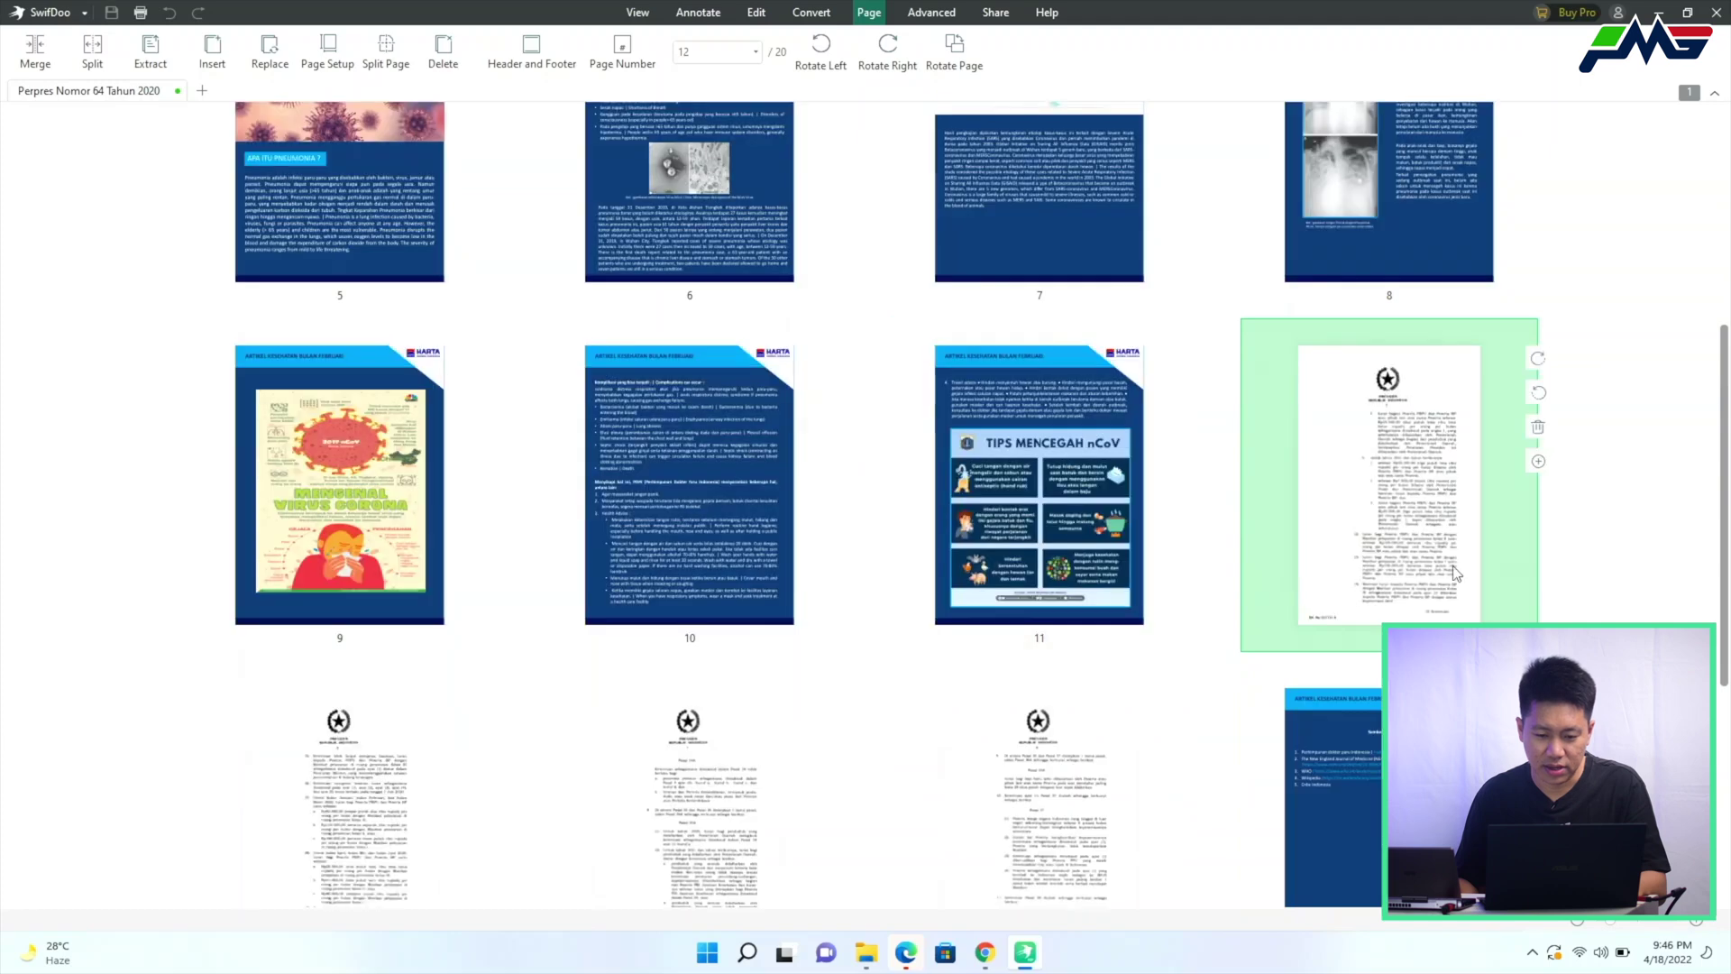
scroll(1267, 681, down, 3)
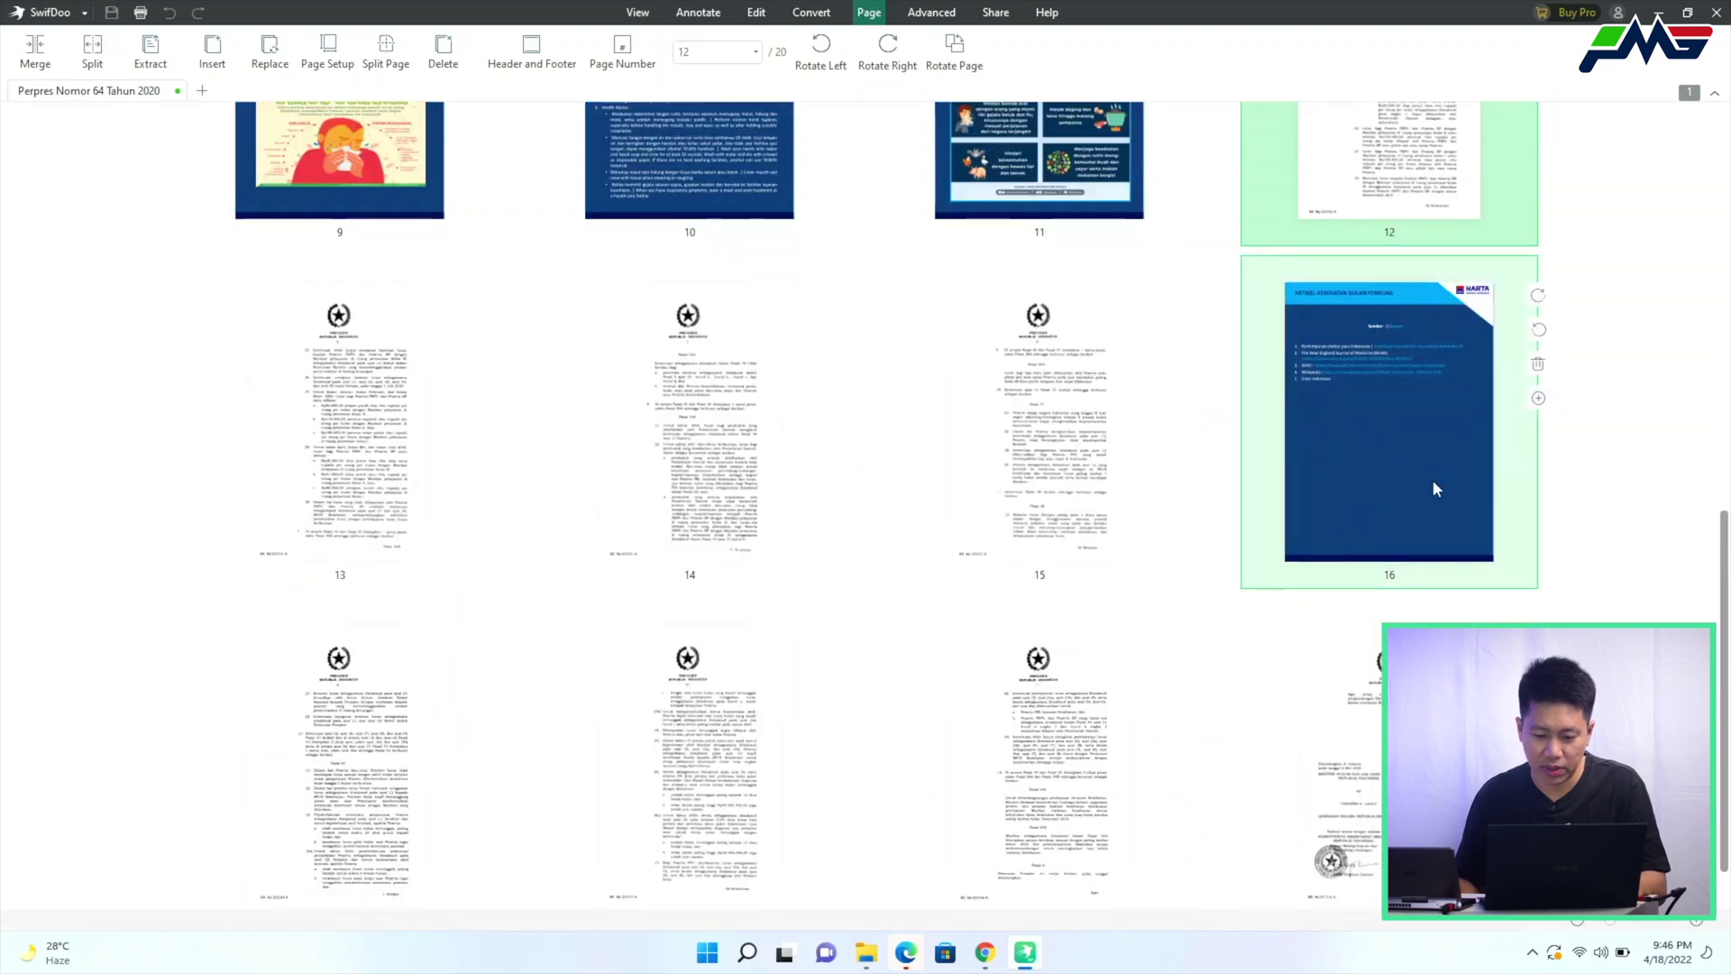
click(1433, 487)
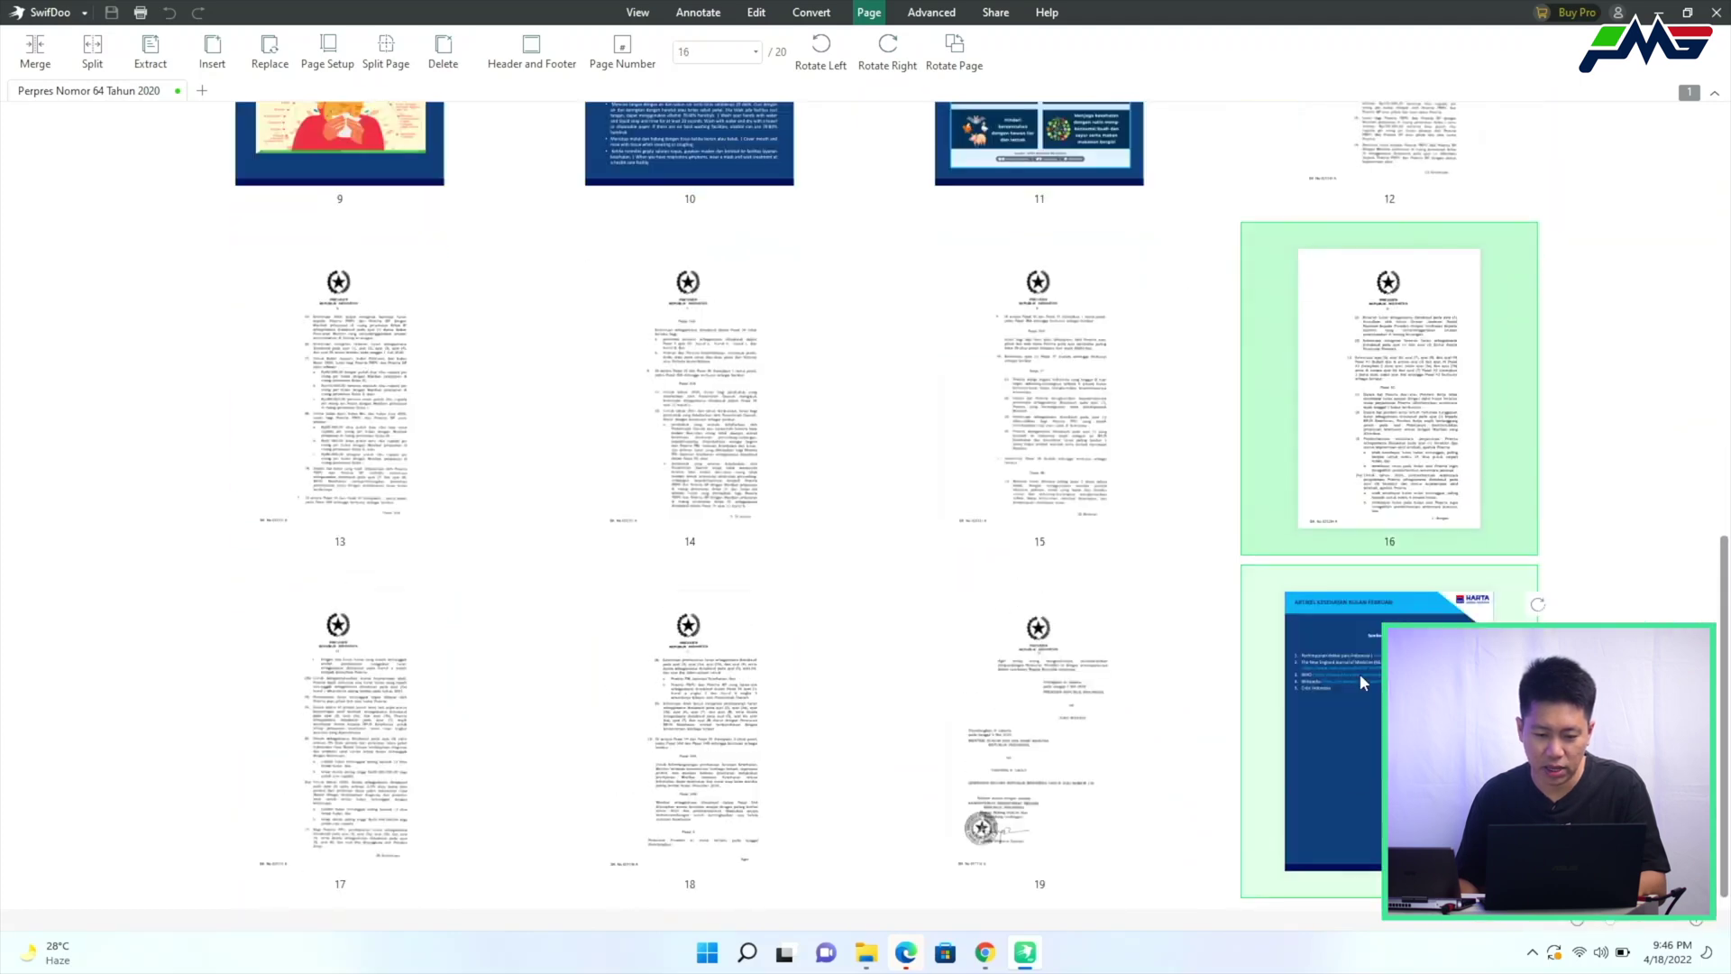
click(974, 128)
shift+click(486, 135)
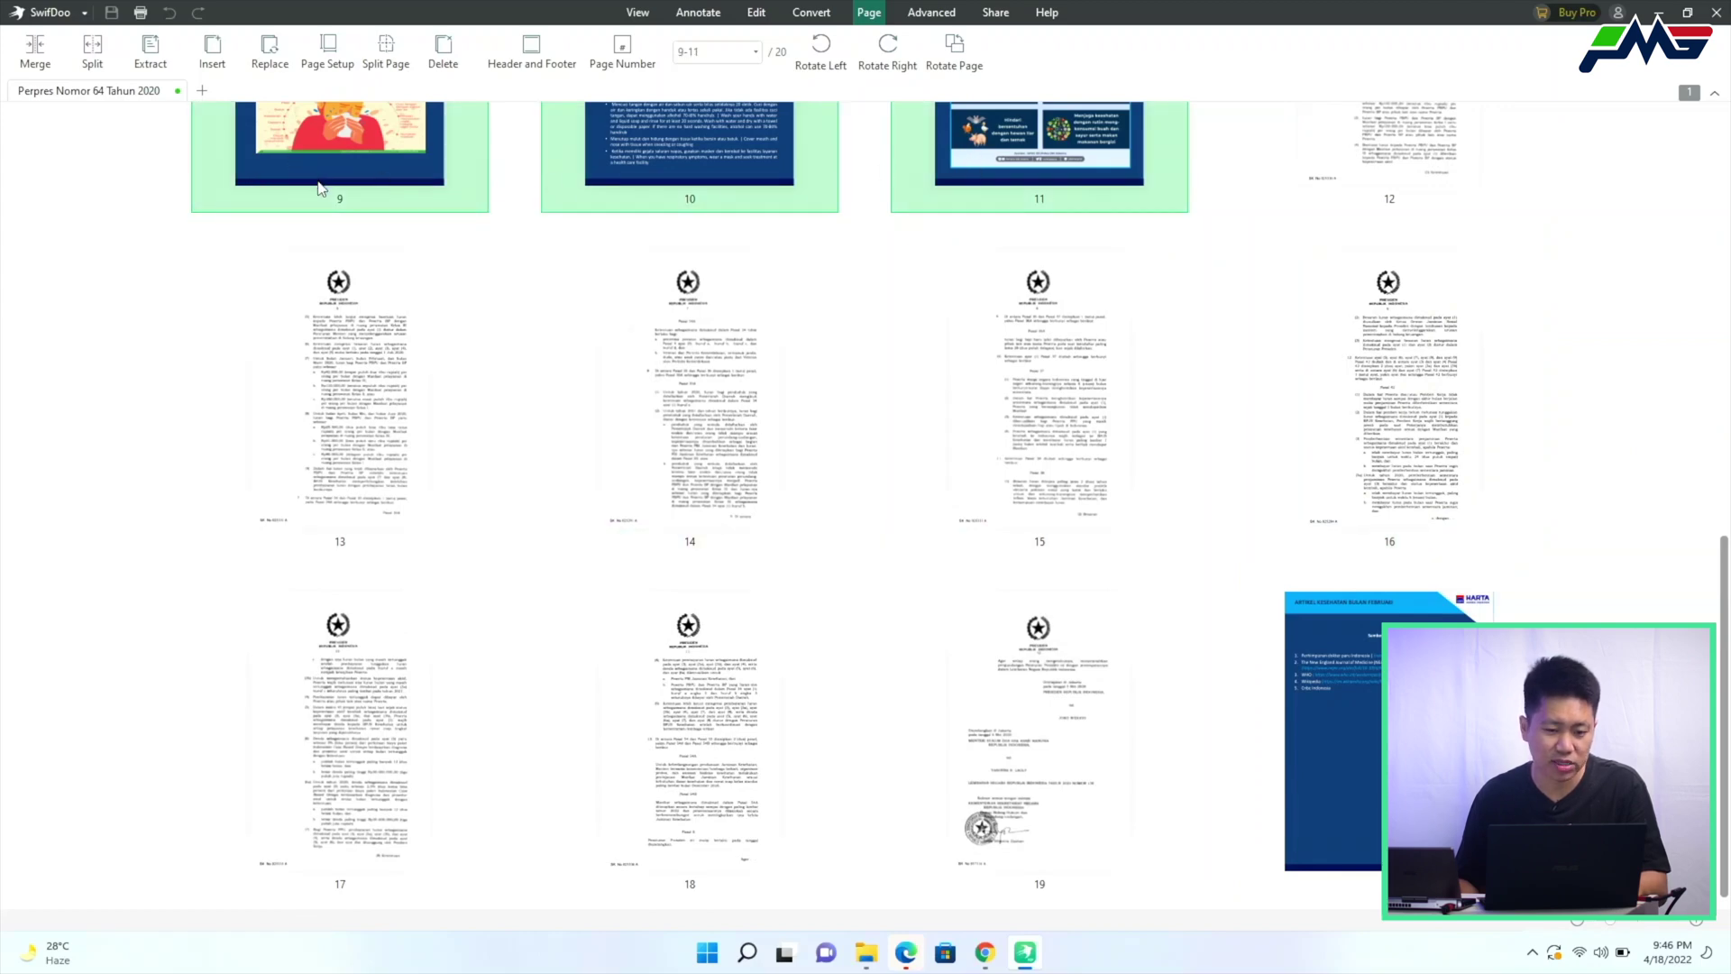
drag(400, 167, 992, 777)
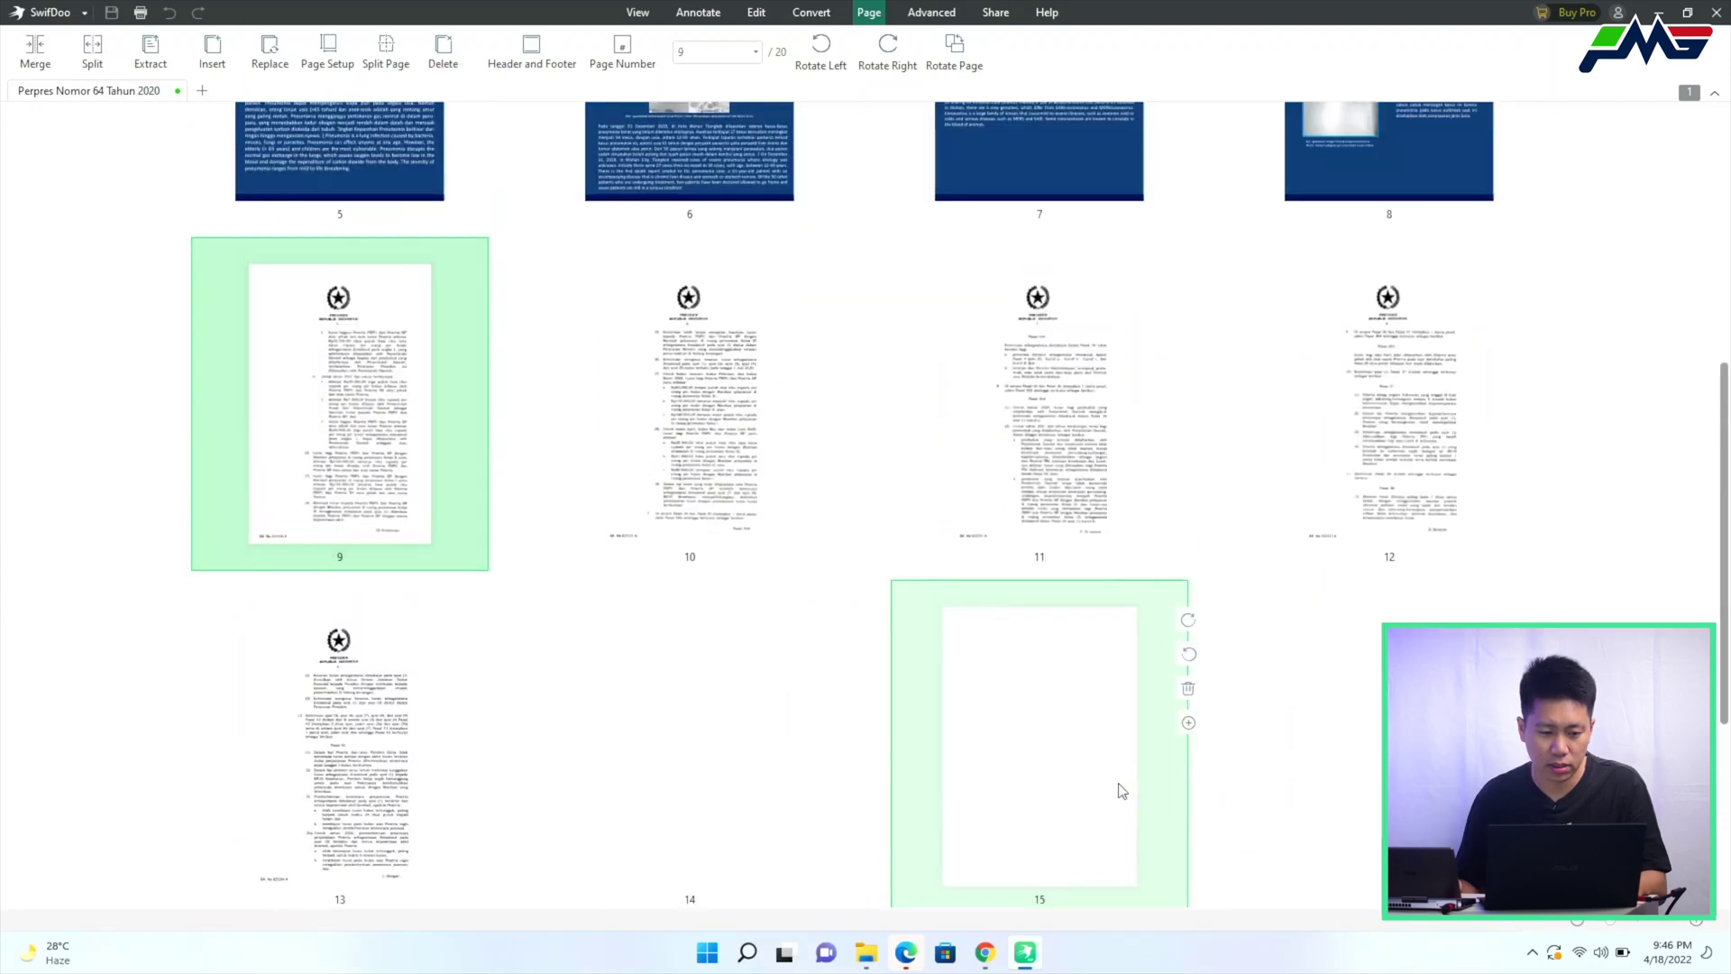
drag(395, 553, 251, 552)
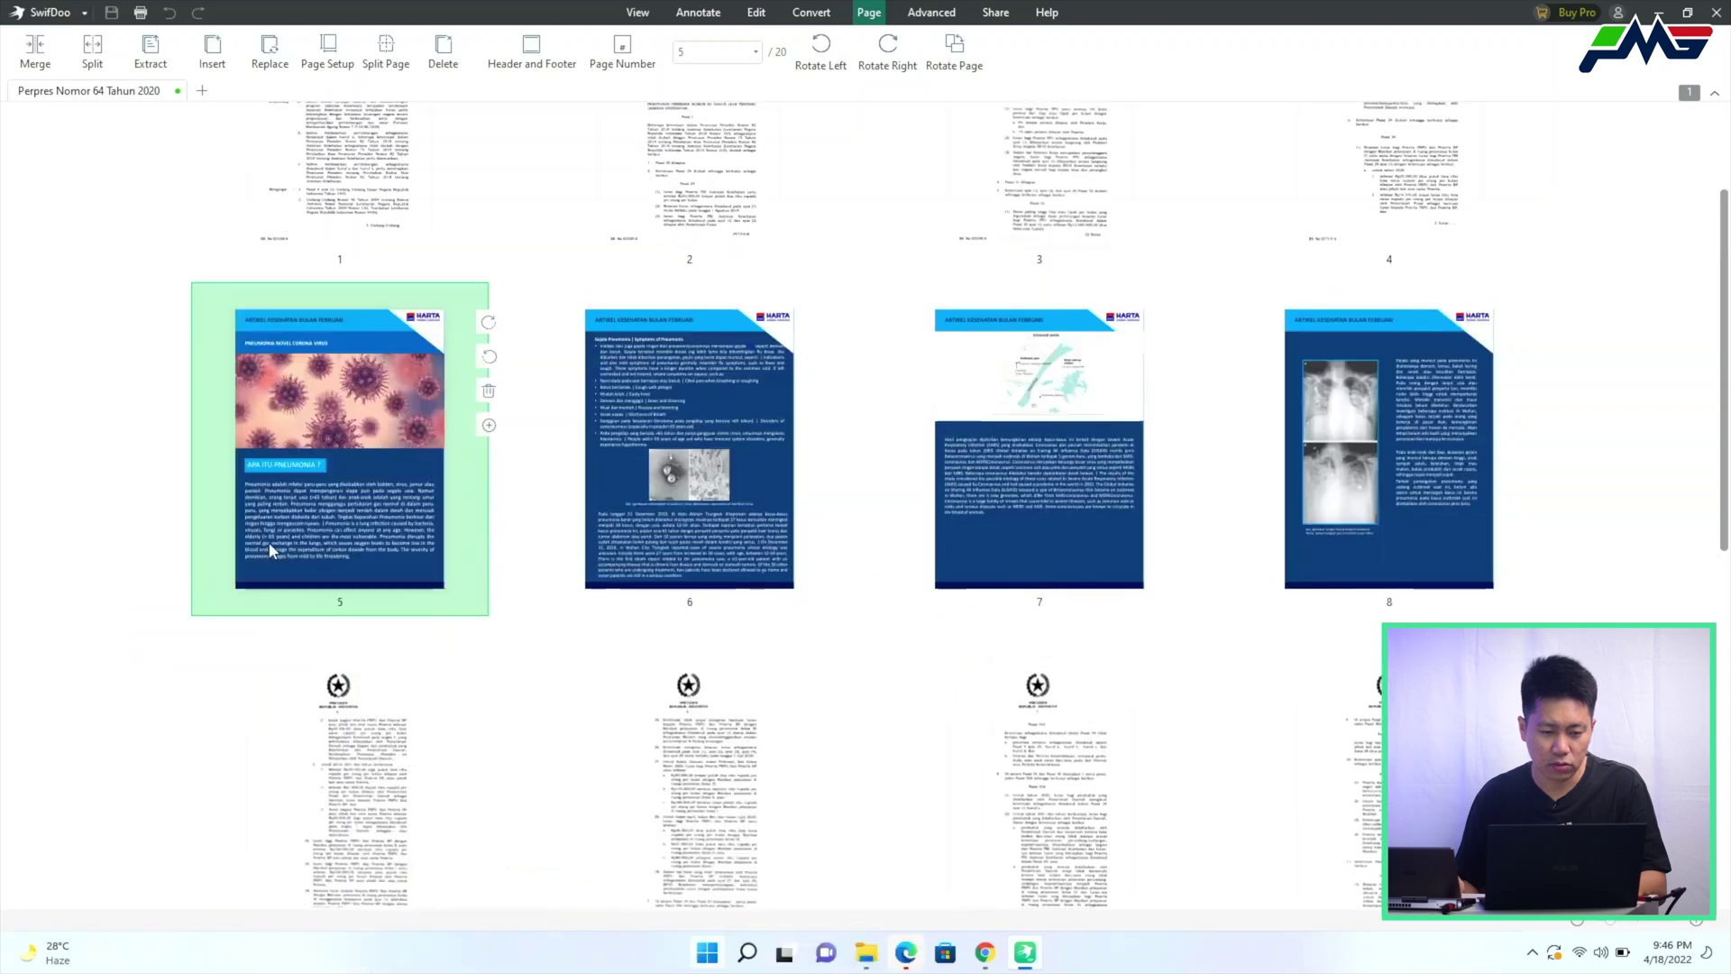
Cancel a first Save as attempt and reopen the recent Perpres Nomor 64 Tahun 2020 document
click(931, 12)
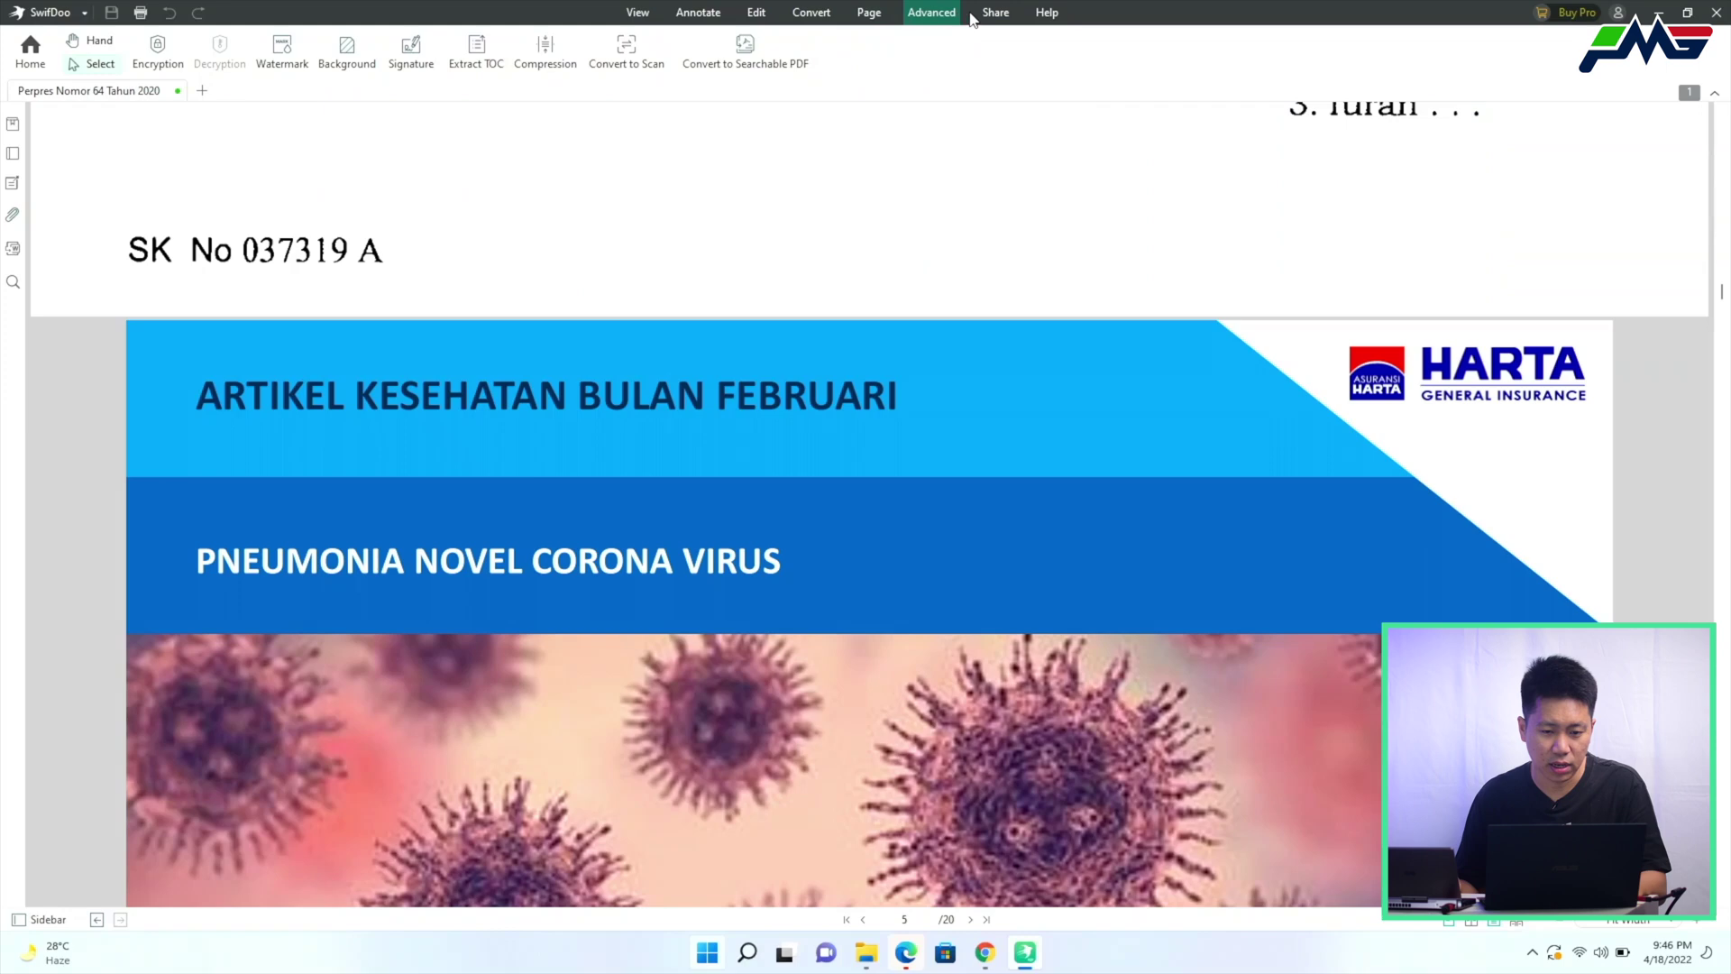
click(995, 15)
click(50, 12)
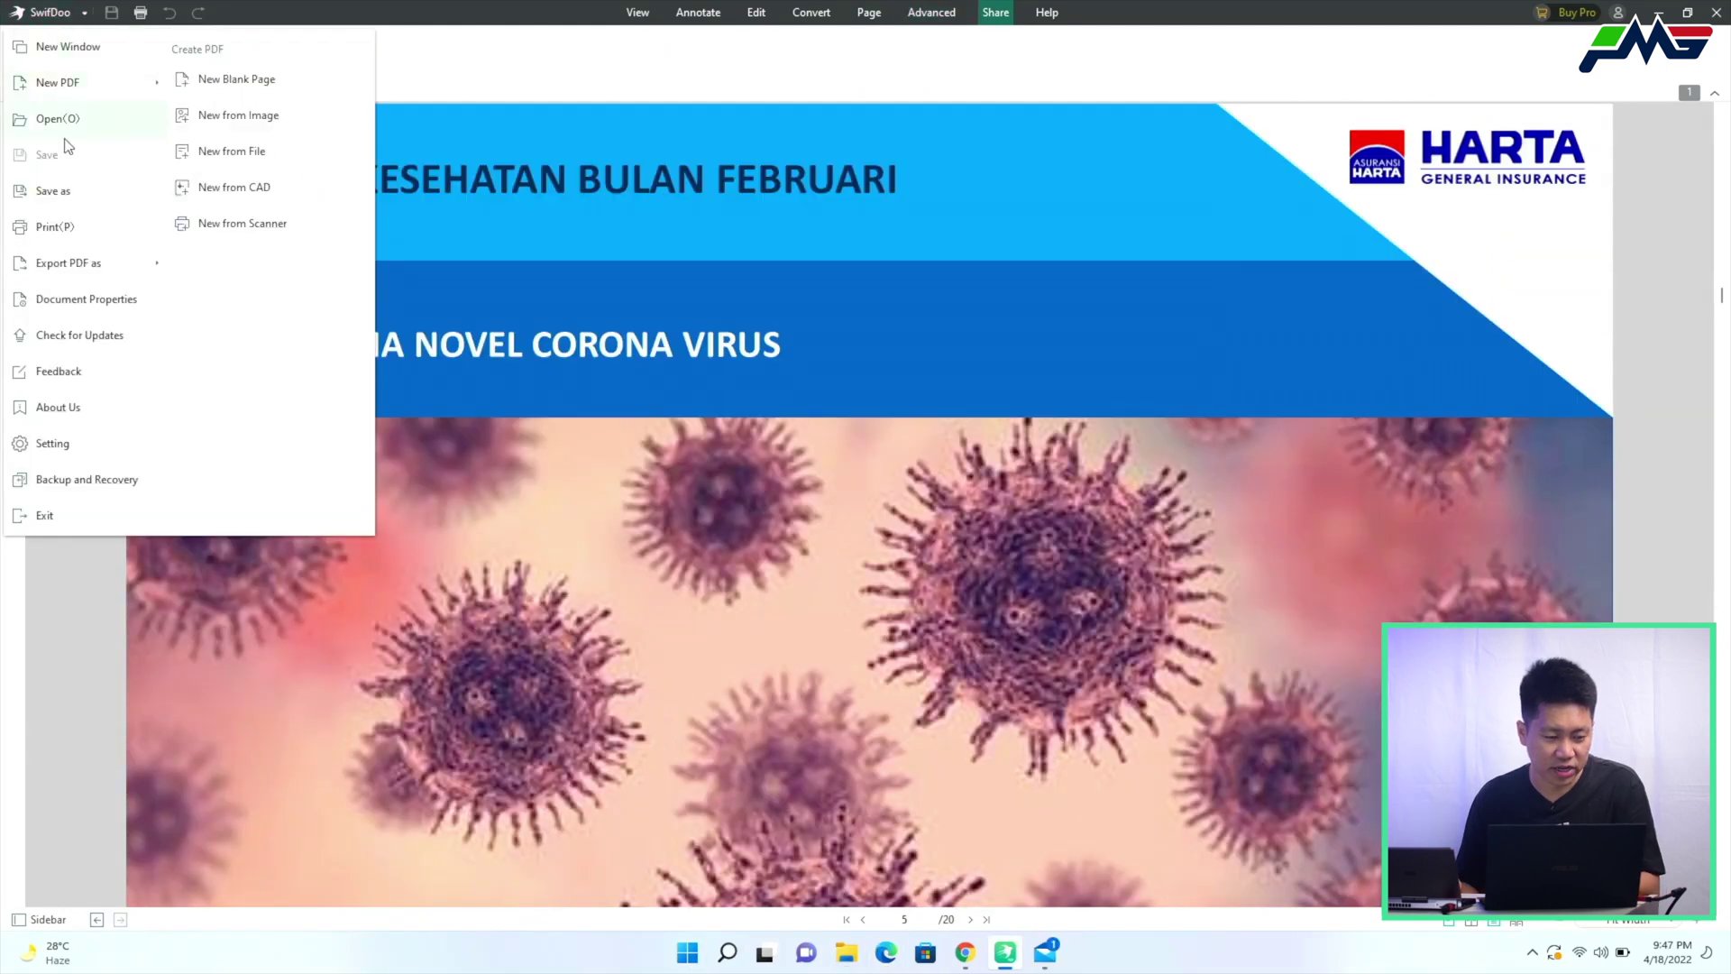
click(71, 204)
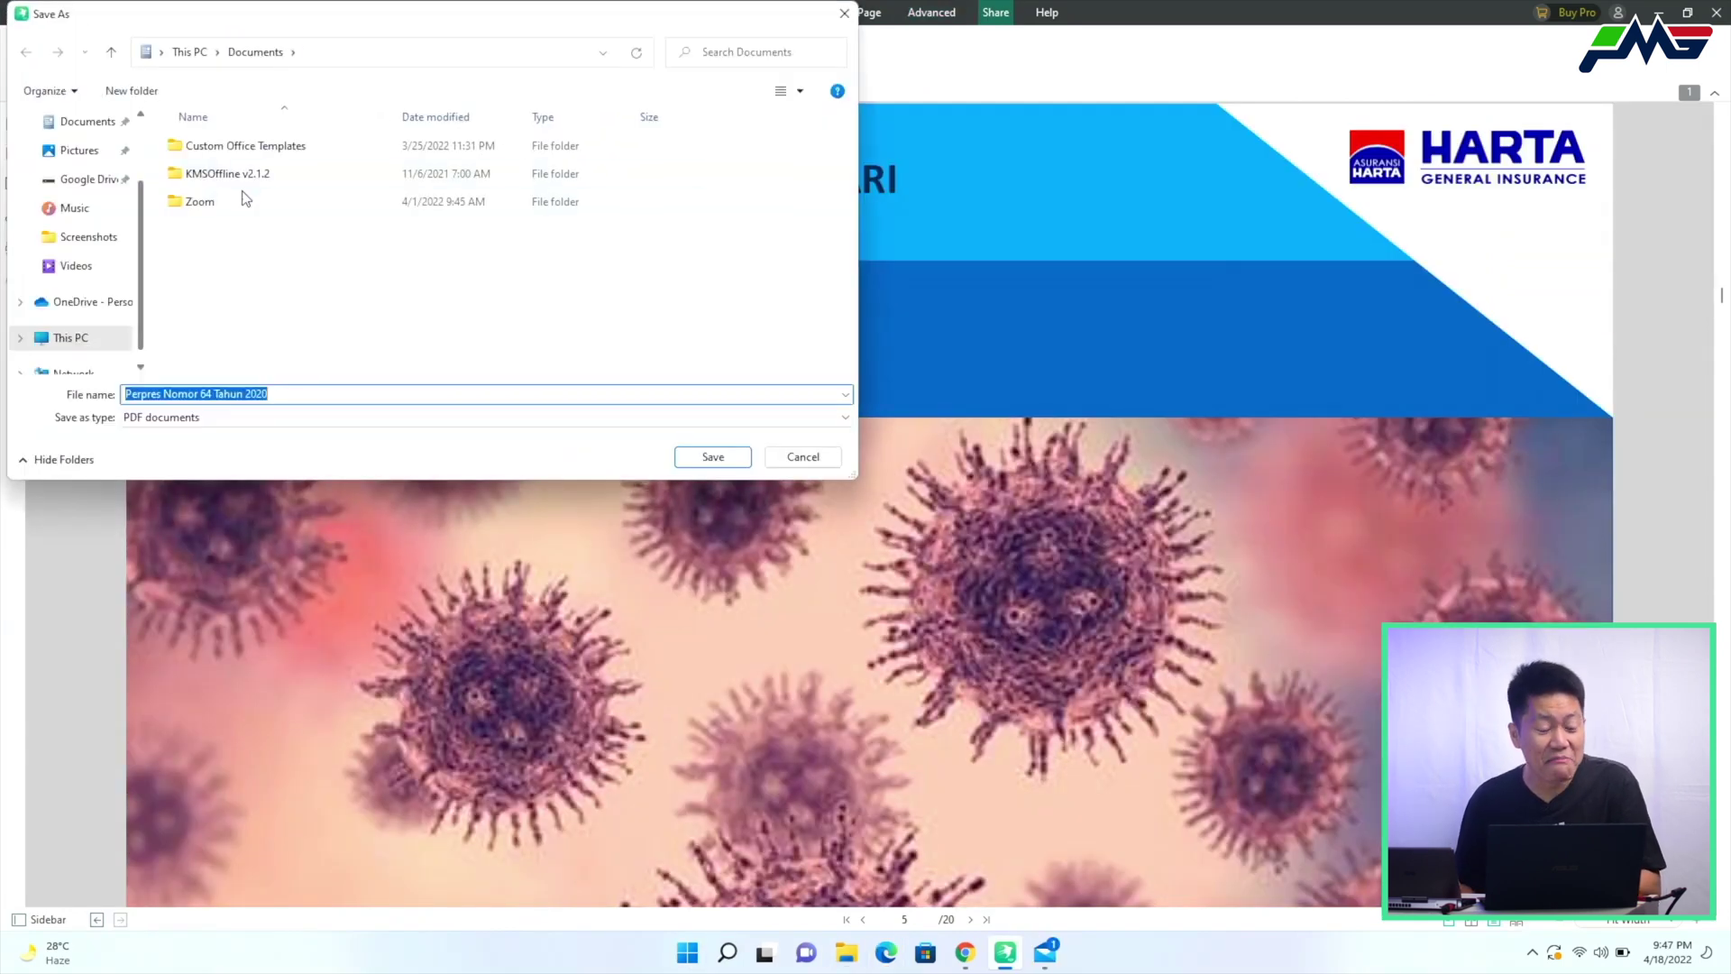
click(713, 457)
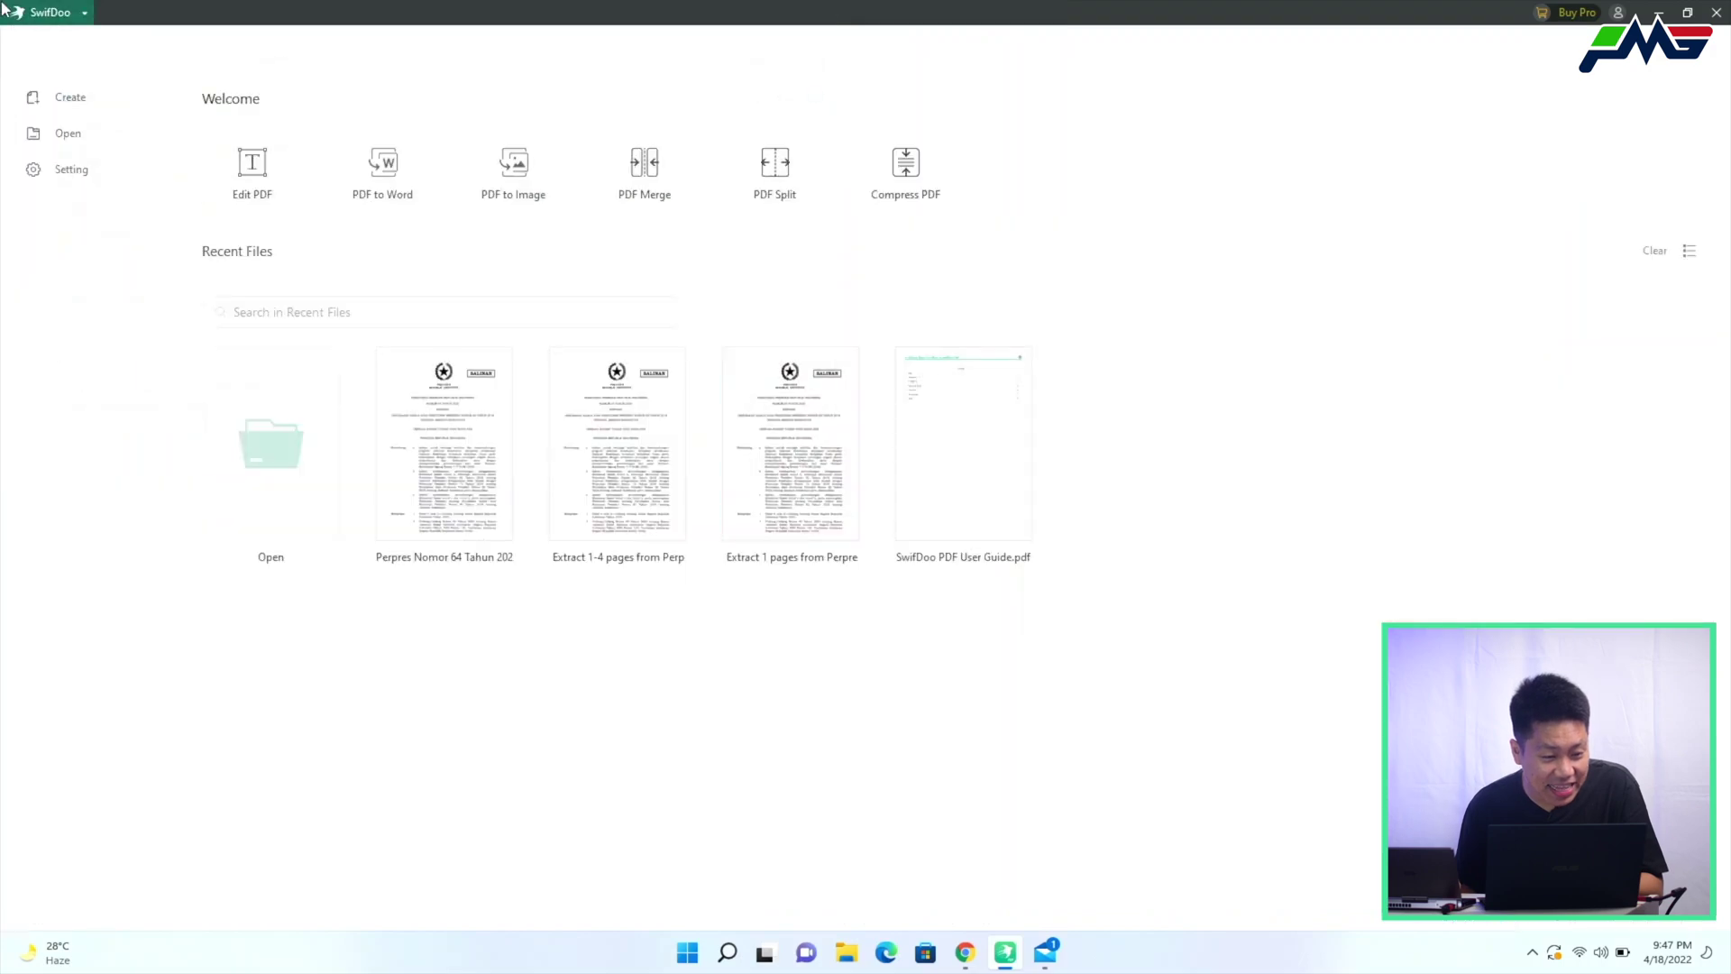
click(448, 472)
scroll(393, 333, down, 6)
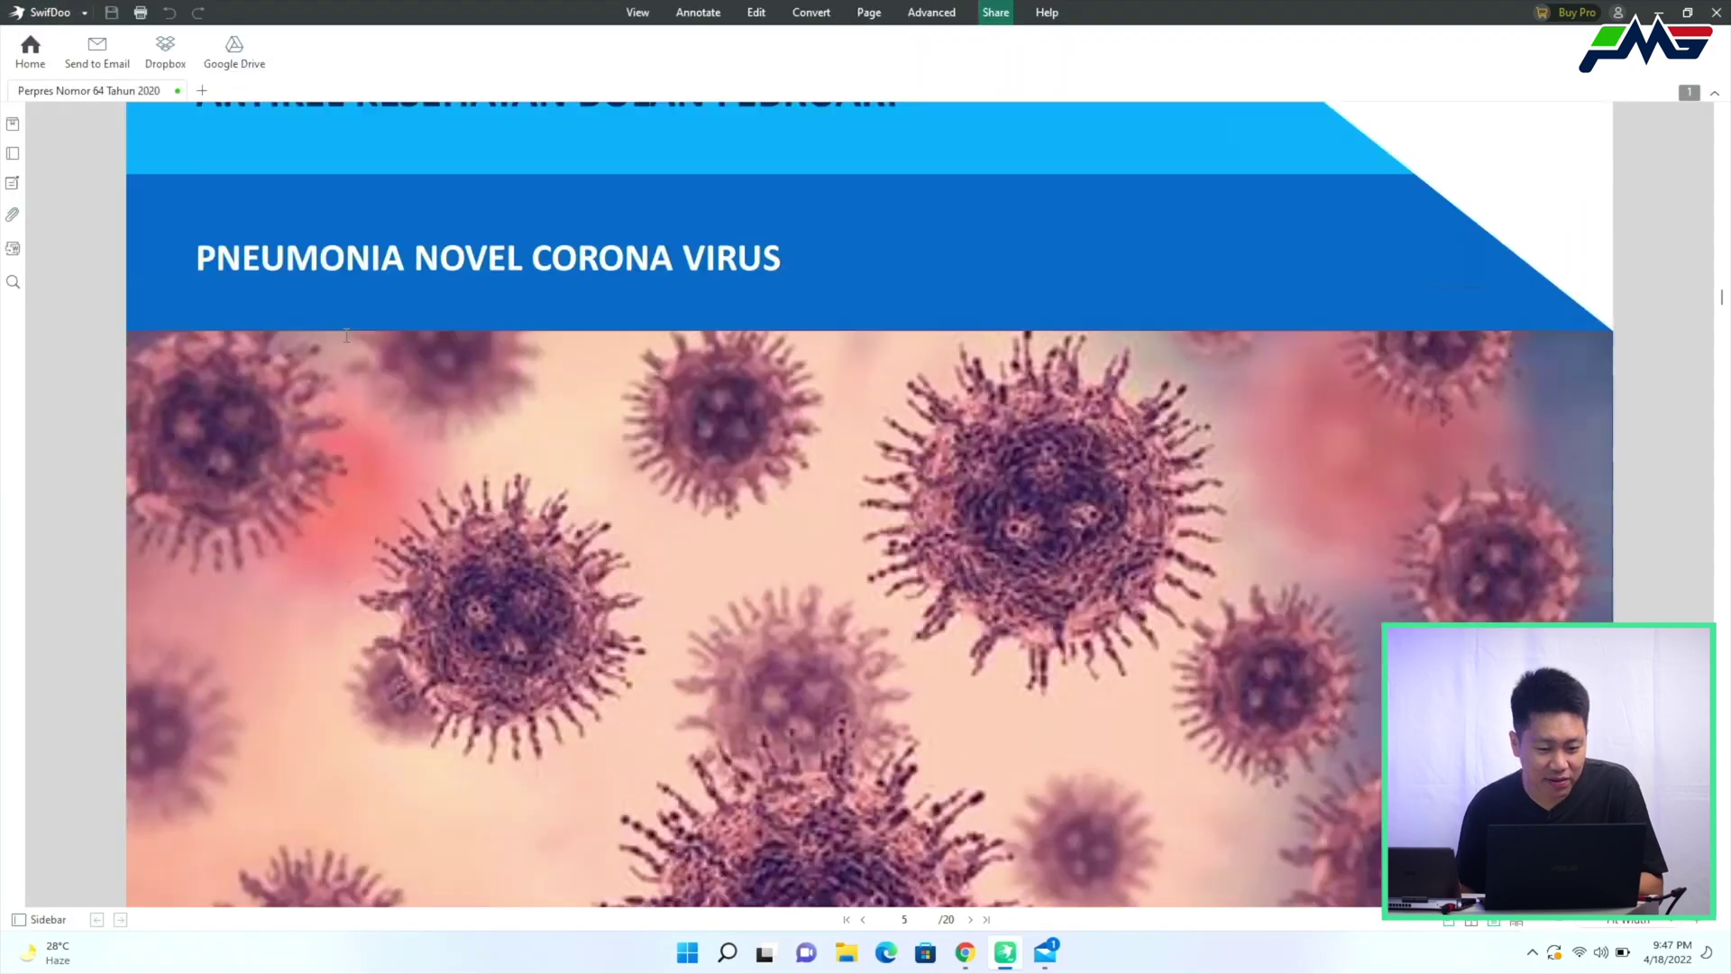
scroll(836, 384, up, 5)
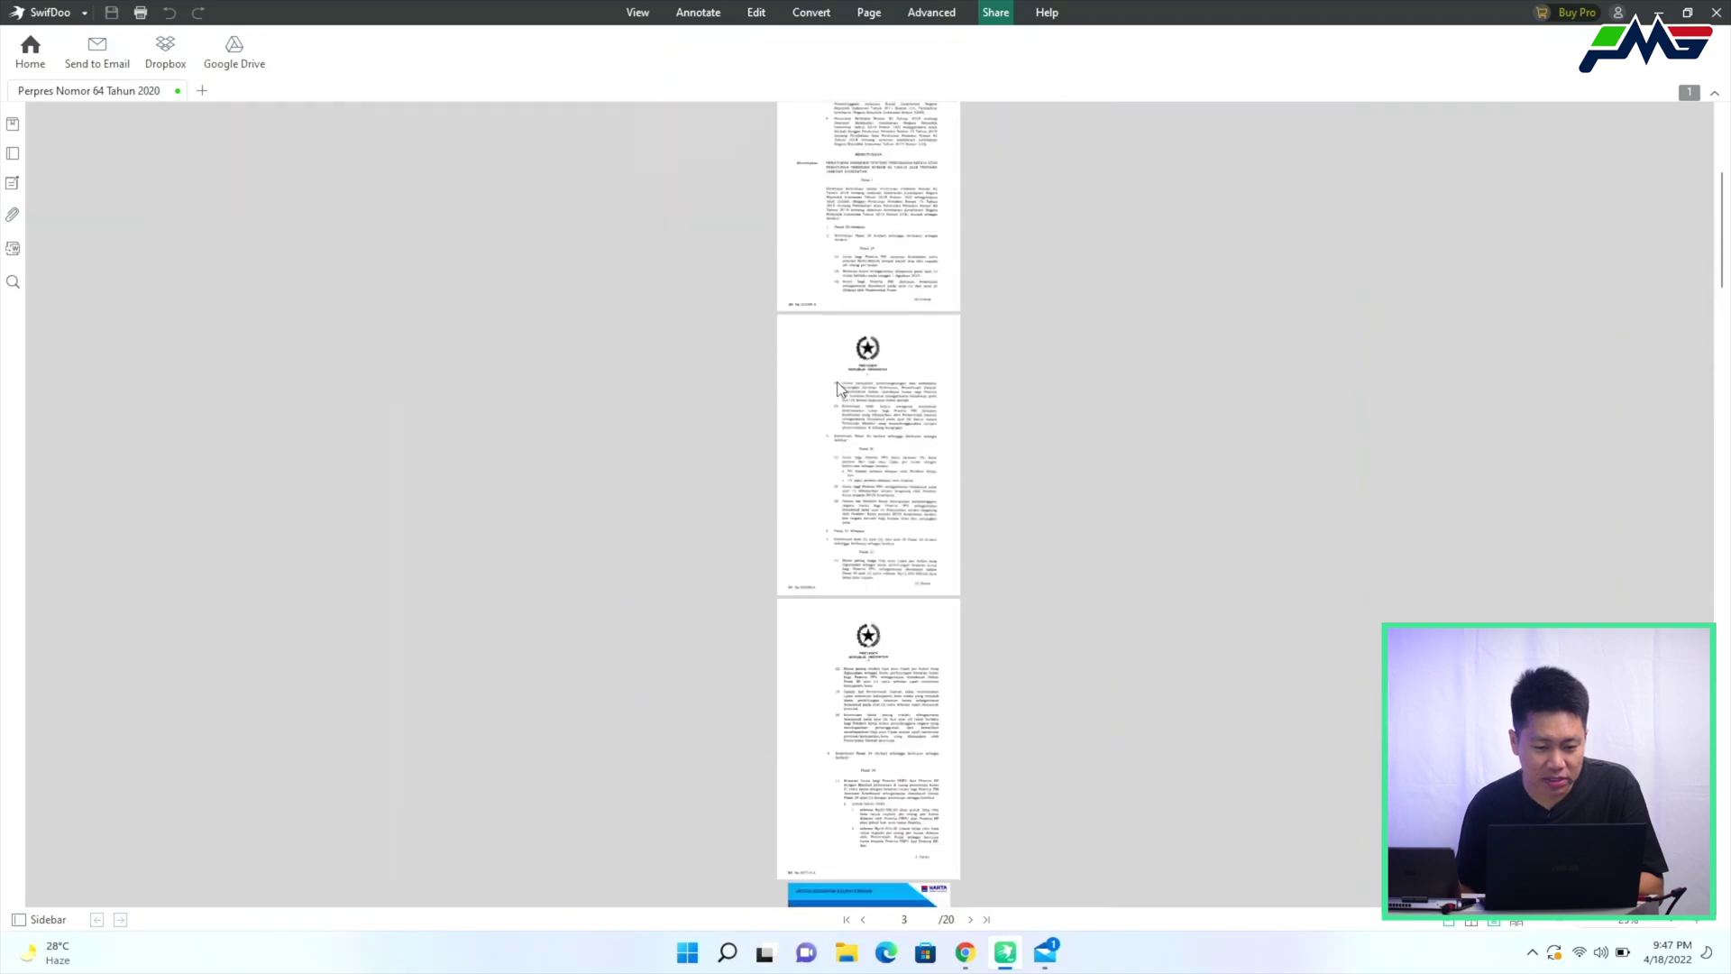
scroll(836, 386, down, 10)
scroll(834, 386, down, 4)
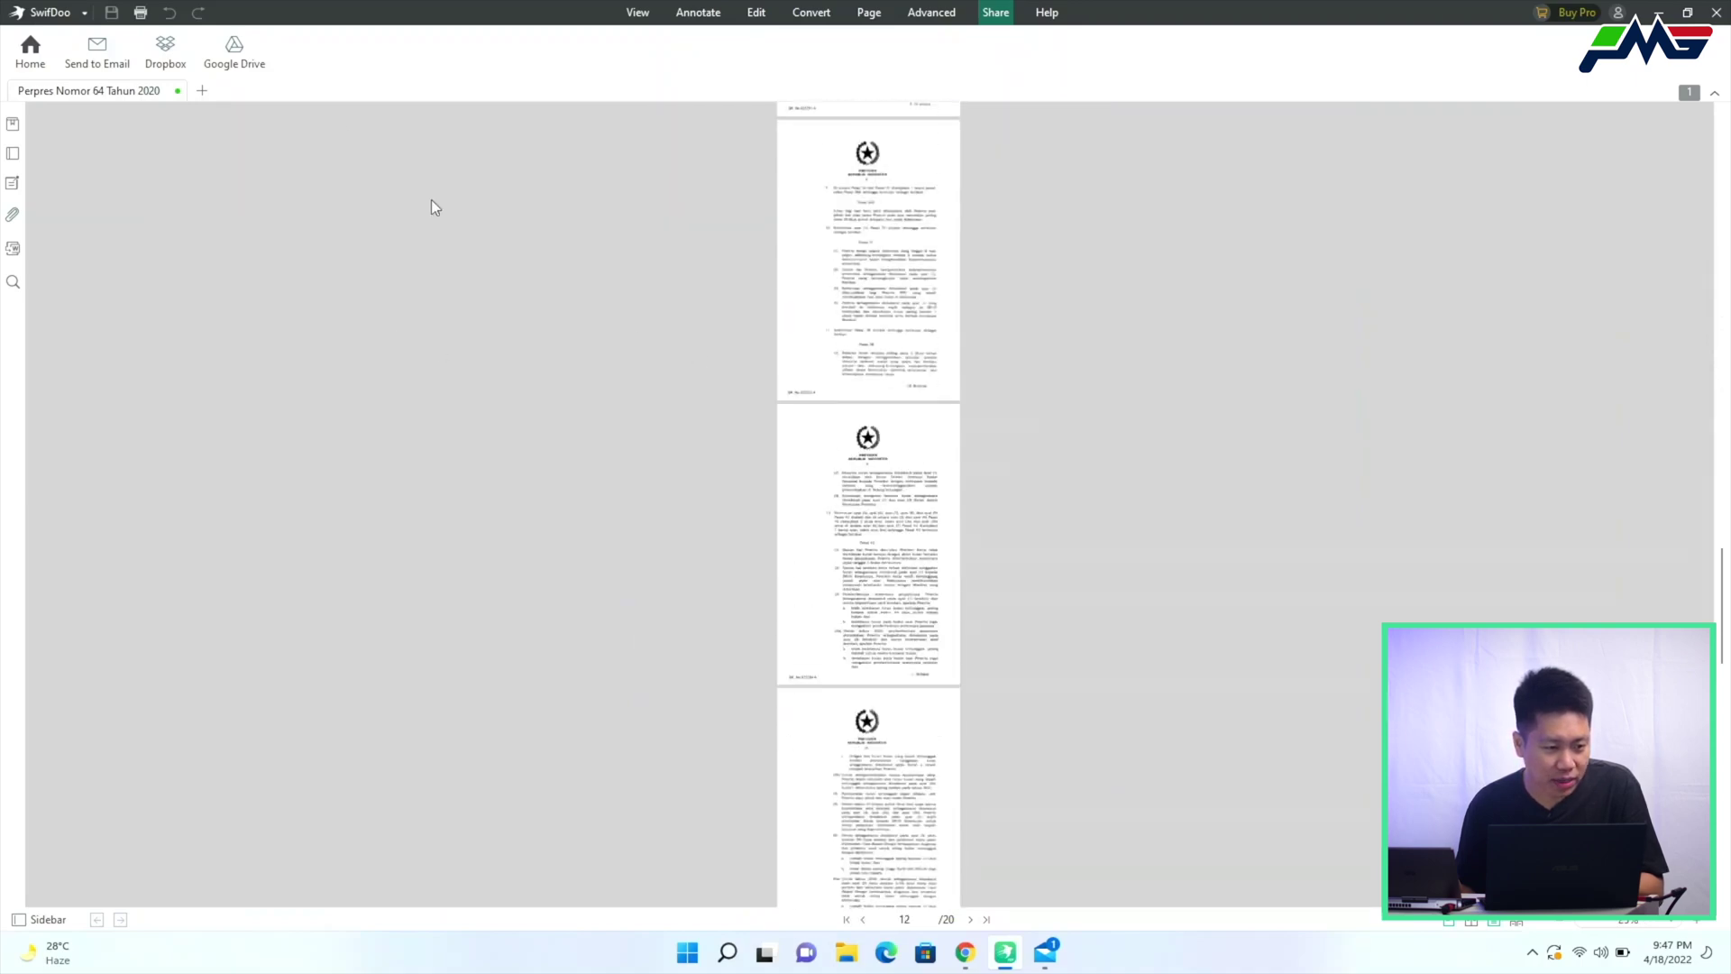
Save the document to the Desktop as 'Combined - Perpres Nomor 64 Tahun 2020'
click(47, 14)
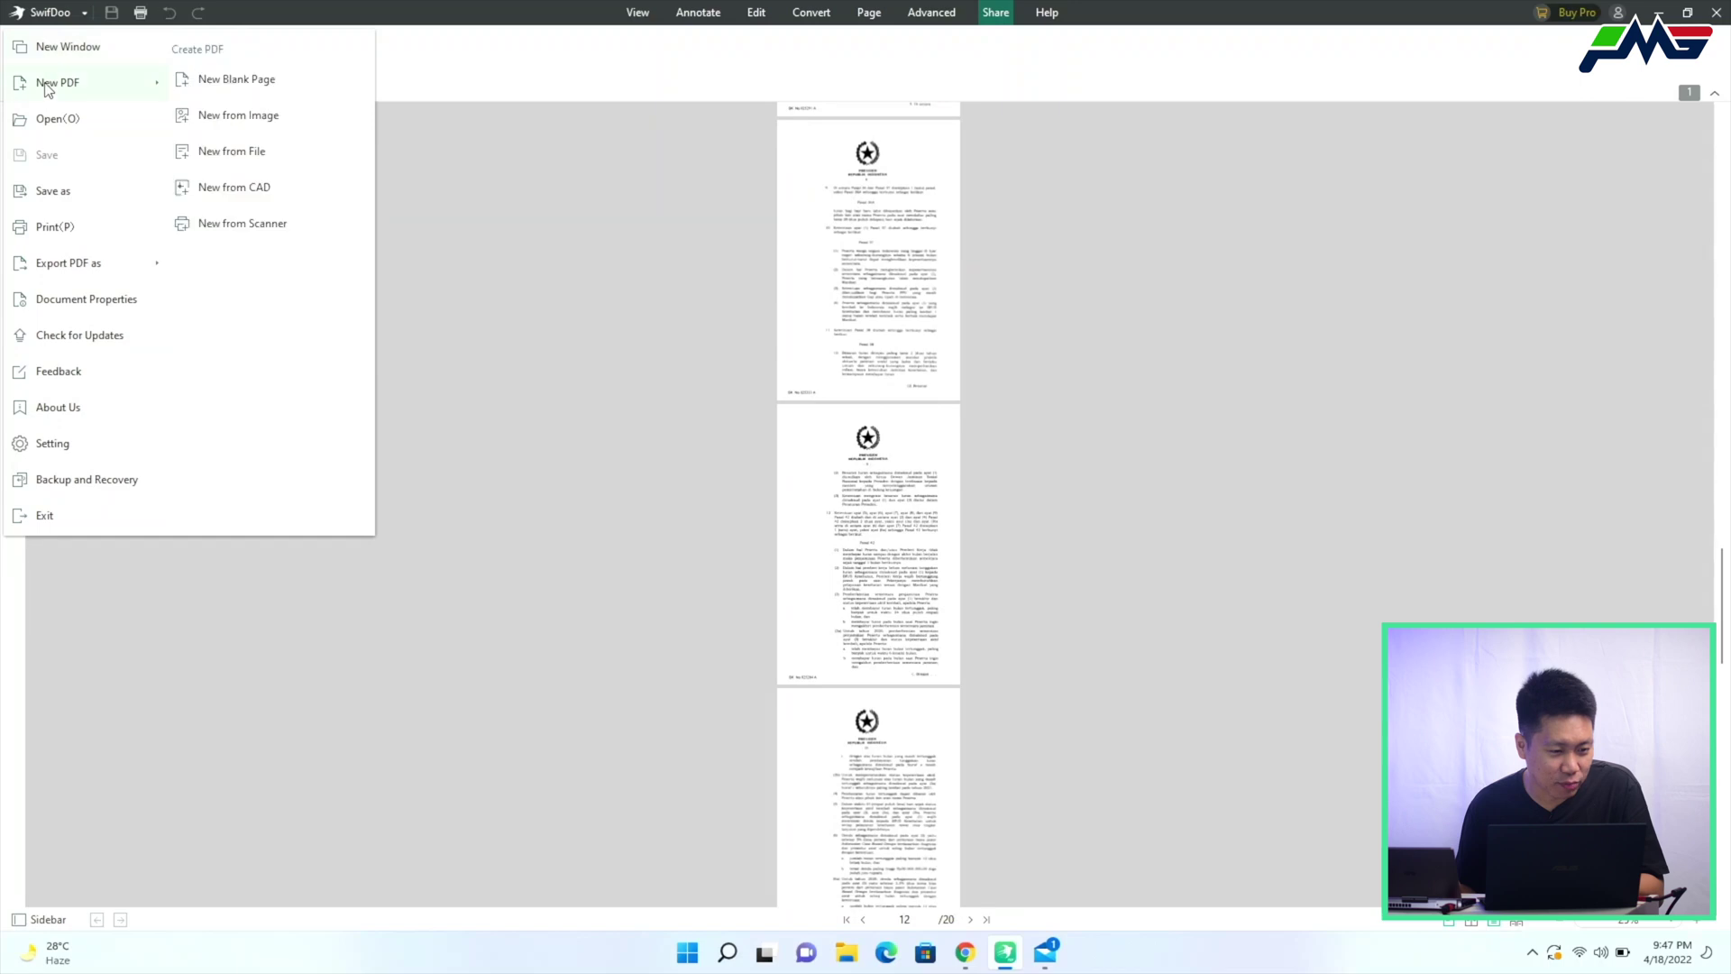
click(56, 191)
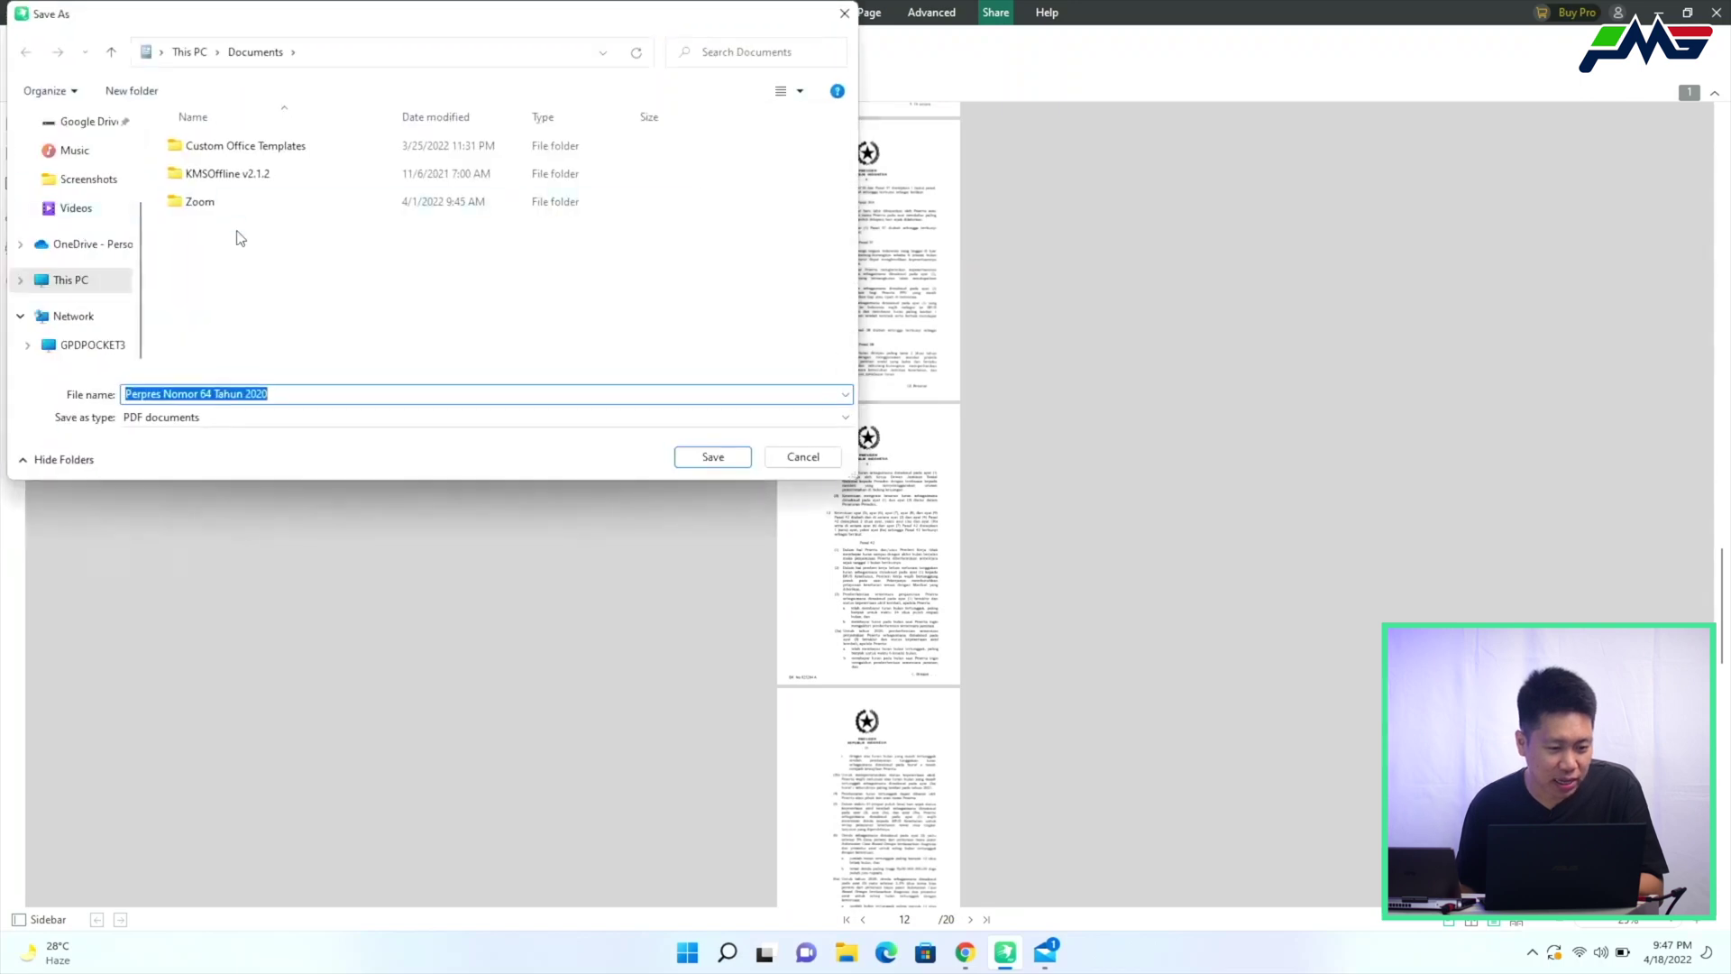
scroll(49, 193, up, 3)
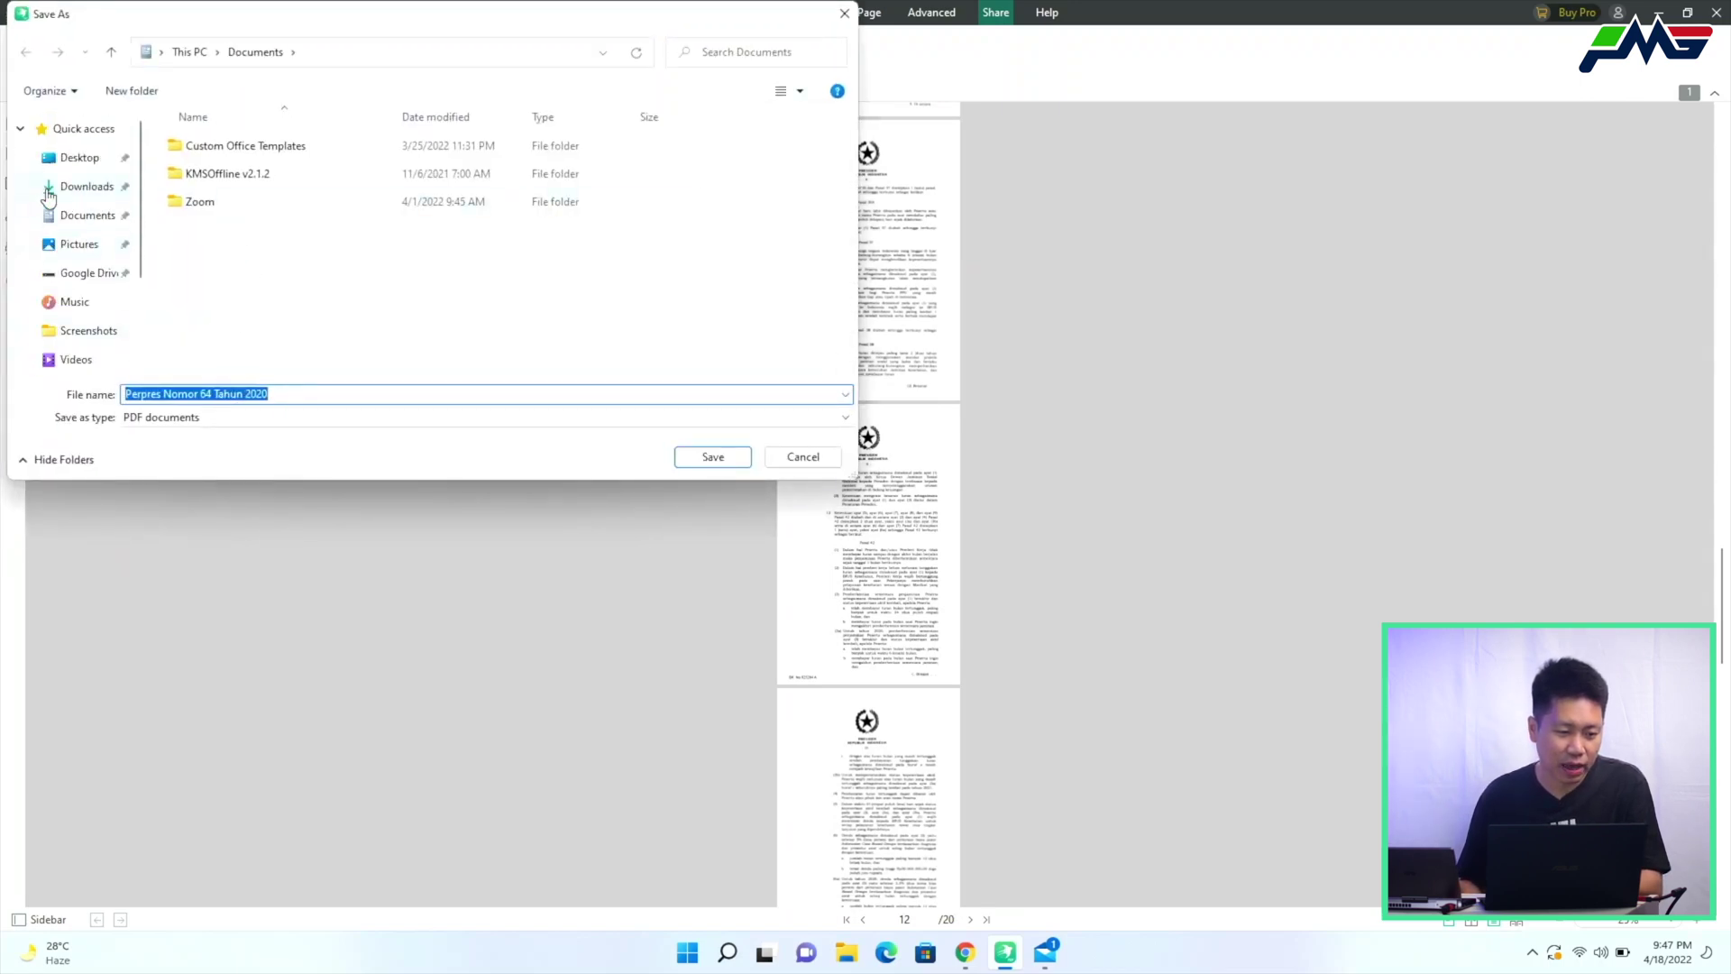
click(79, 160)
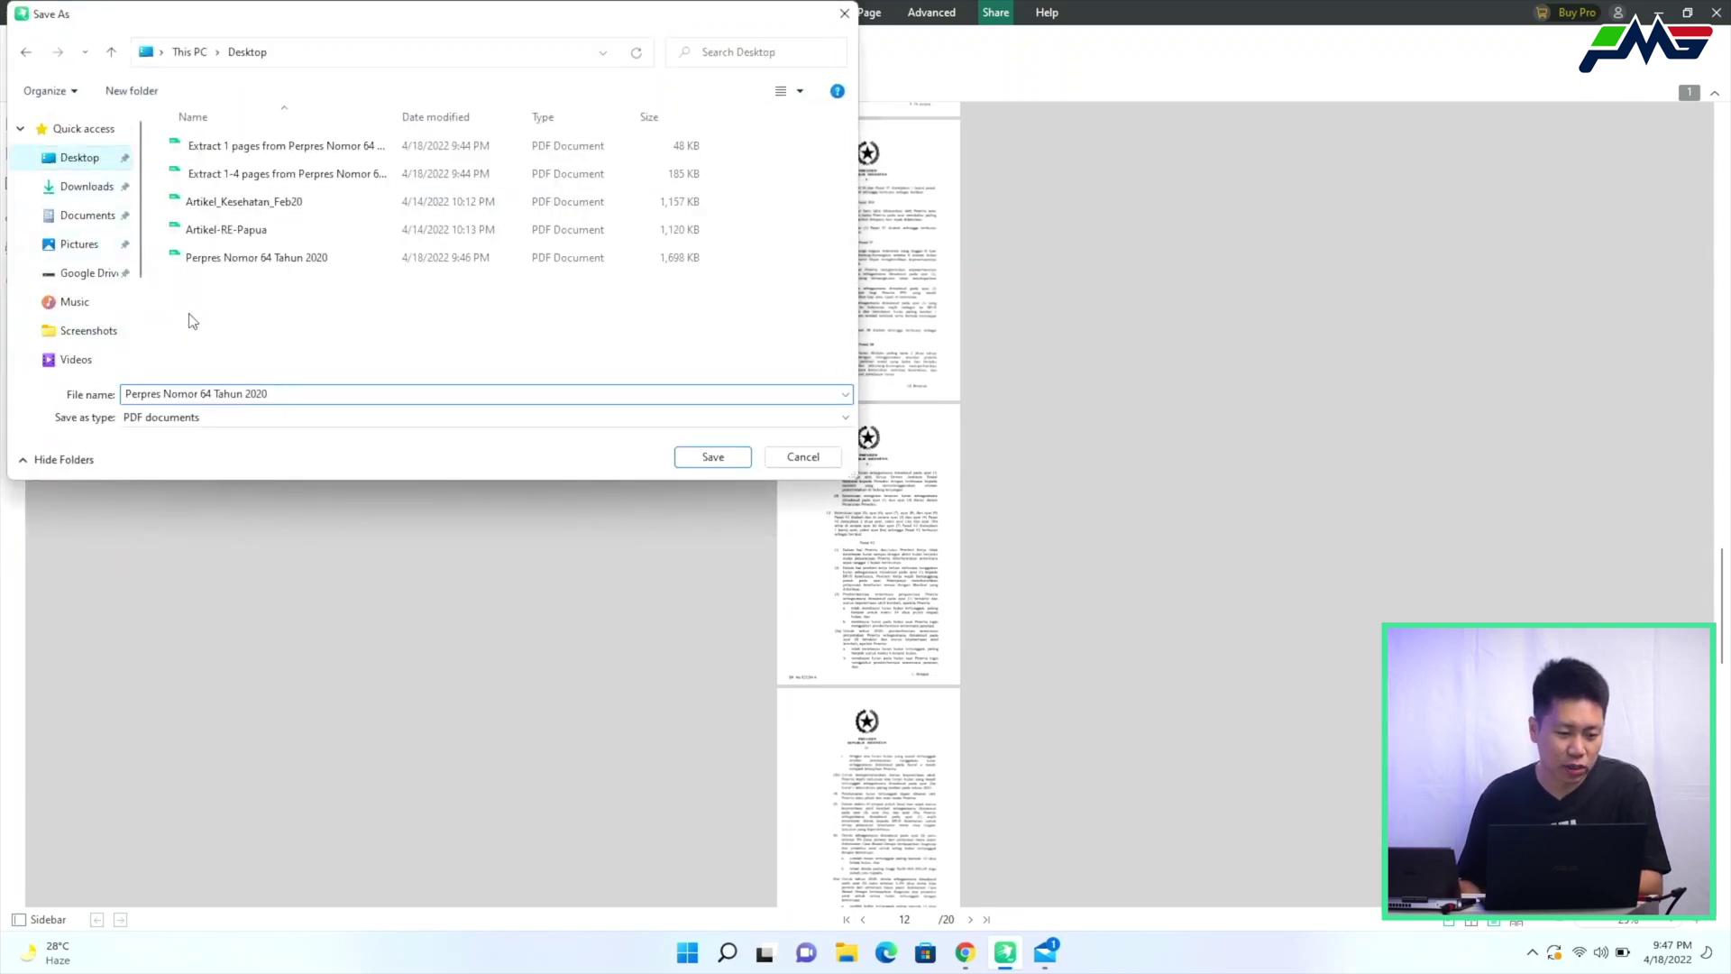
click(124, 396)
key(Home)
text(Combined -)
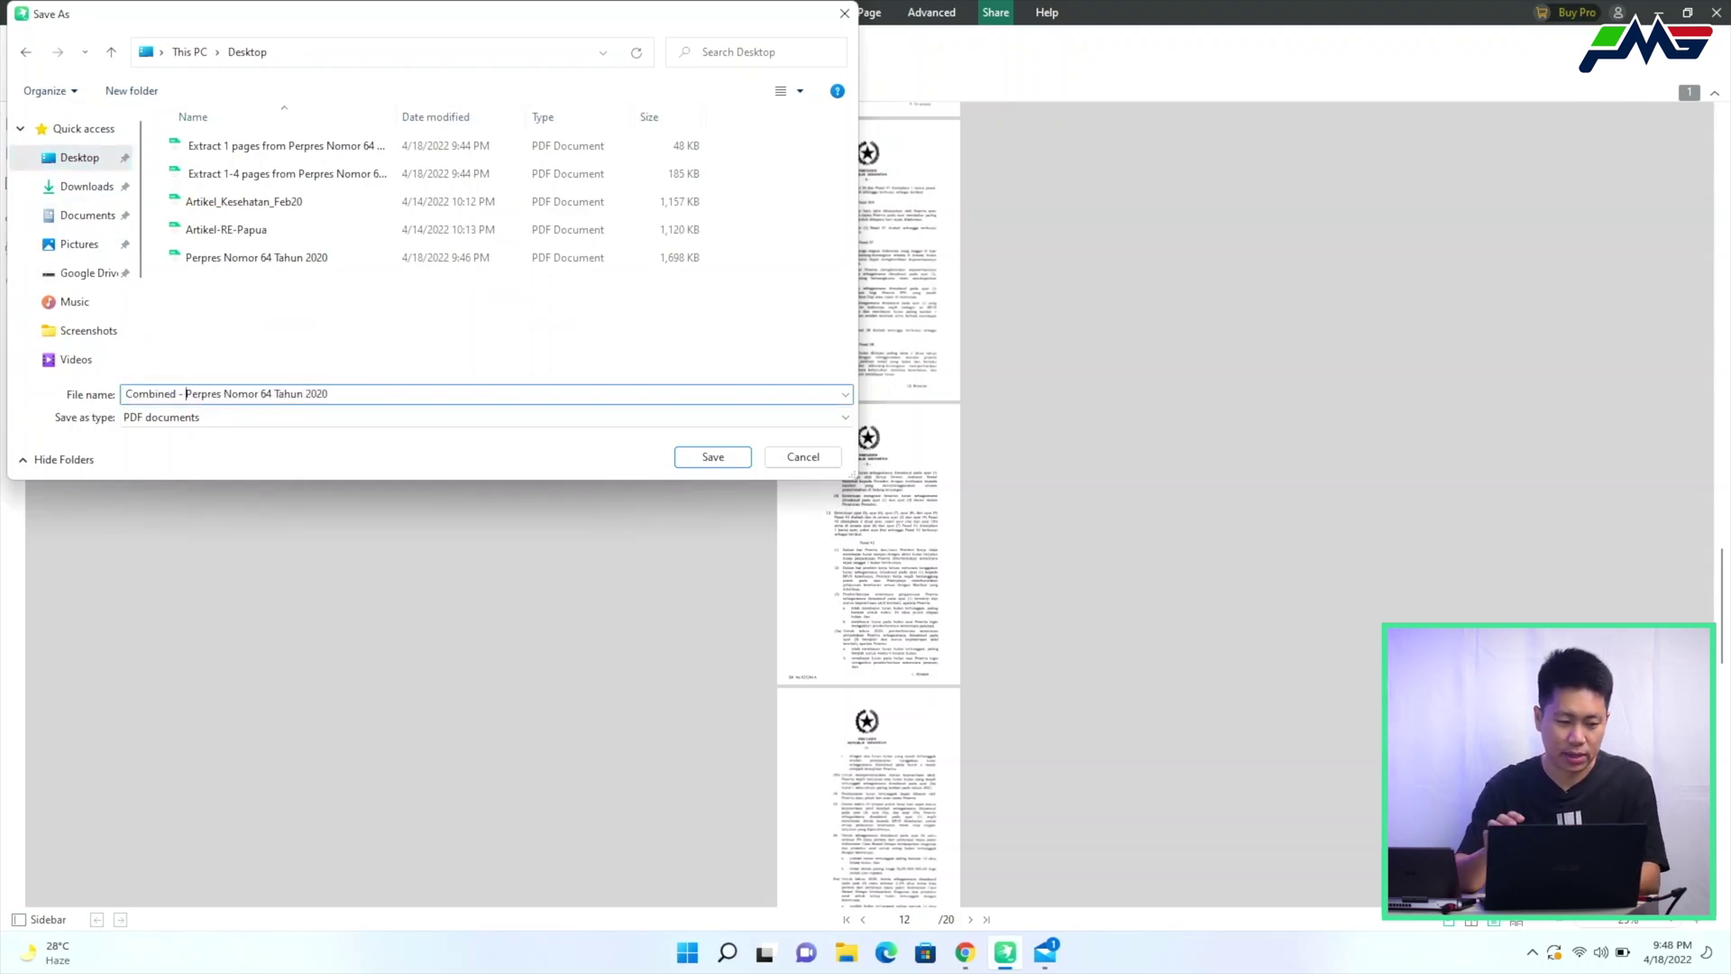
key(Return)
Scroll through the saved pages, then close SwifDoo PDF
scroll(685, 317, up, 10)
scroll(685, 317, up, 10)
scroll(669, 308, up, 3)
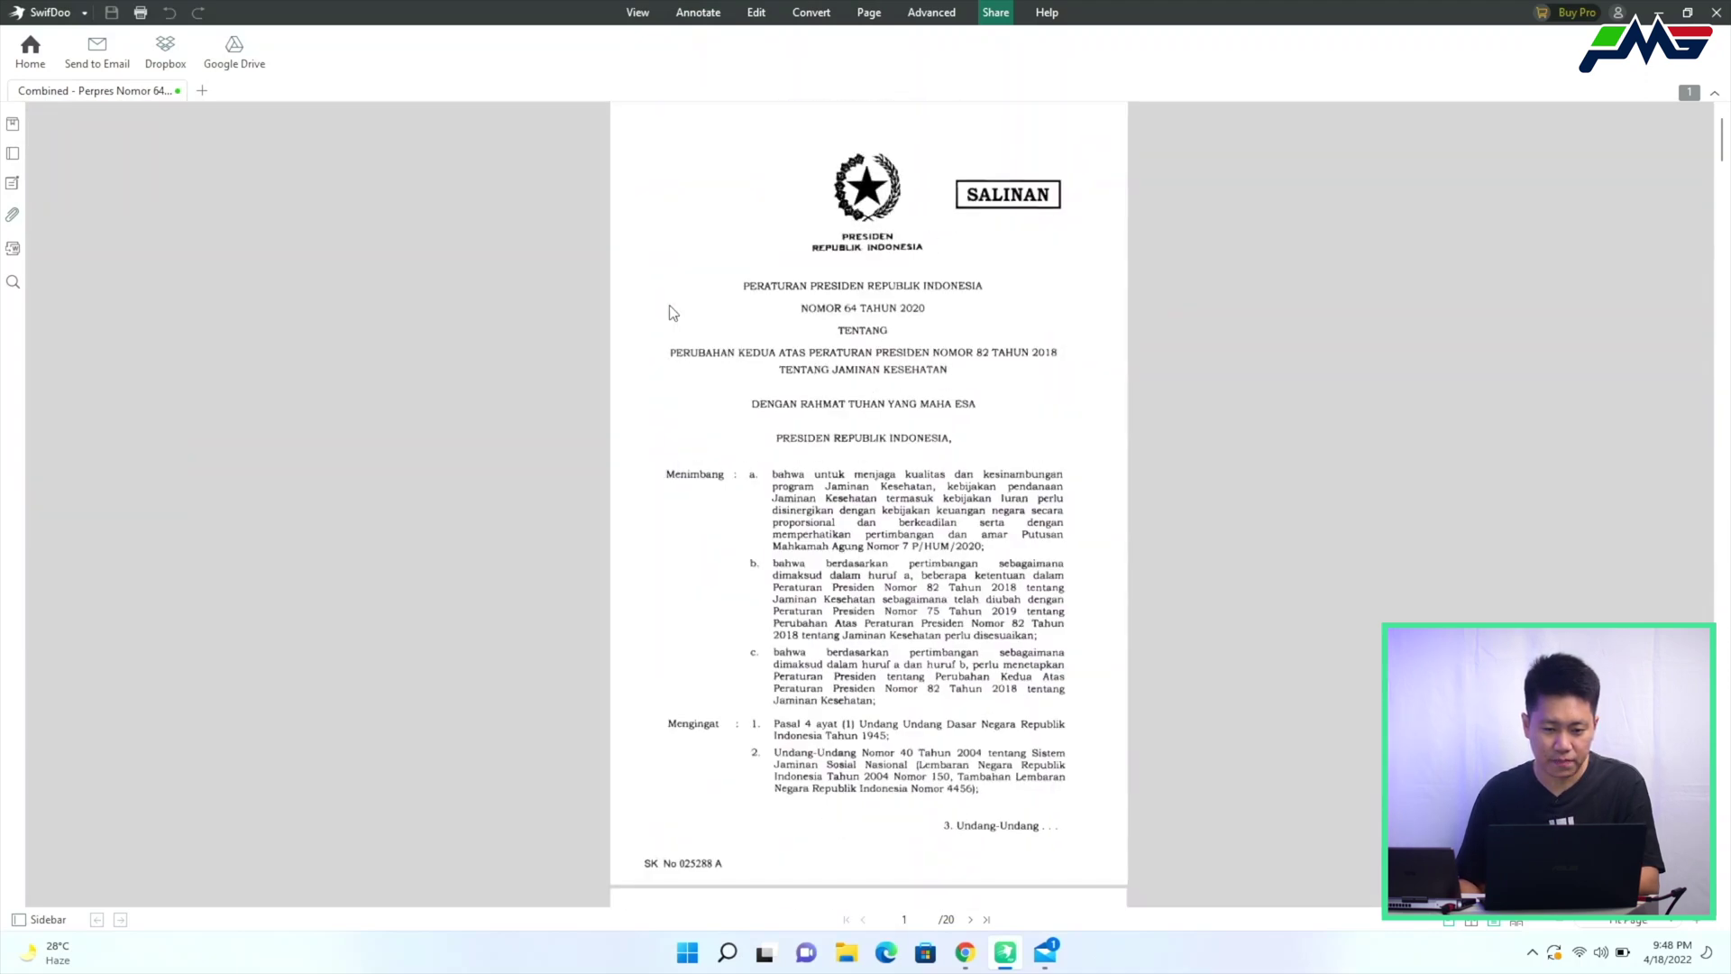
scroll(669, 305, down, 15)
scroll(669, 309, down, 15)
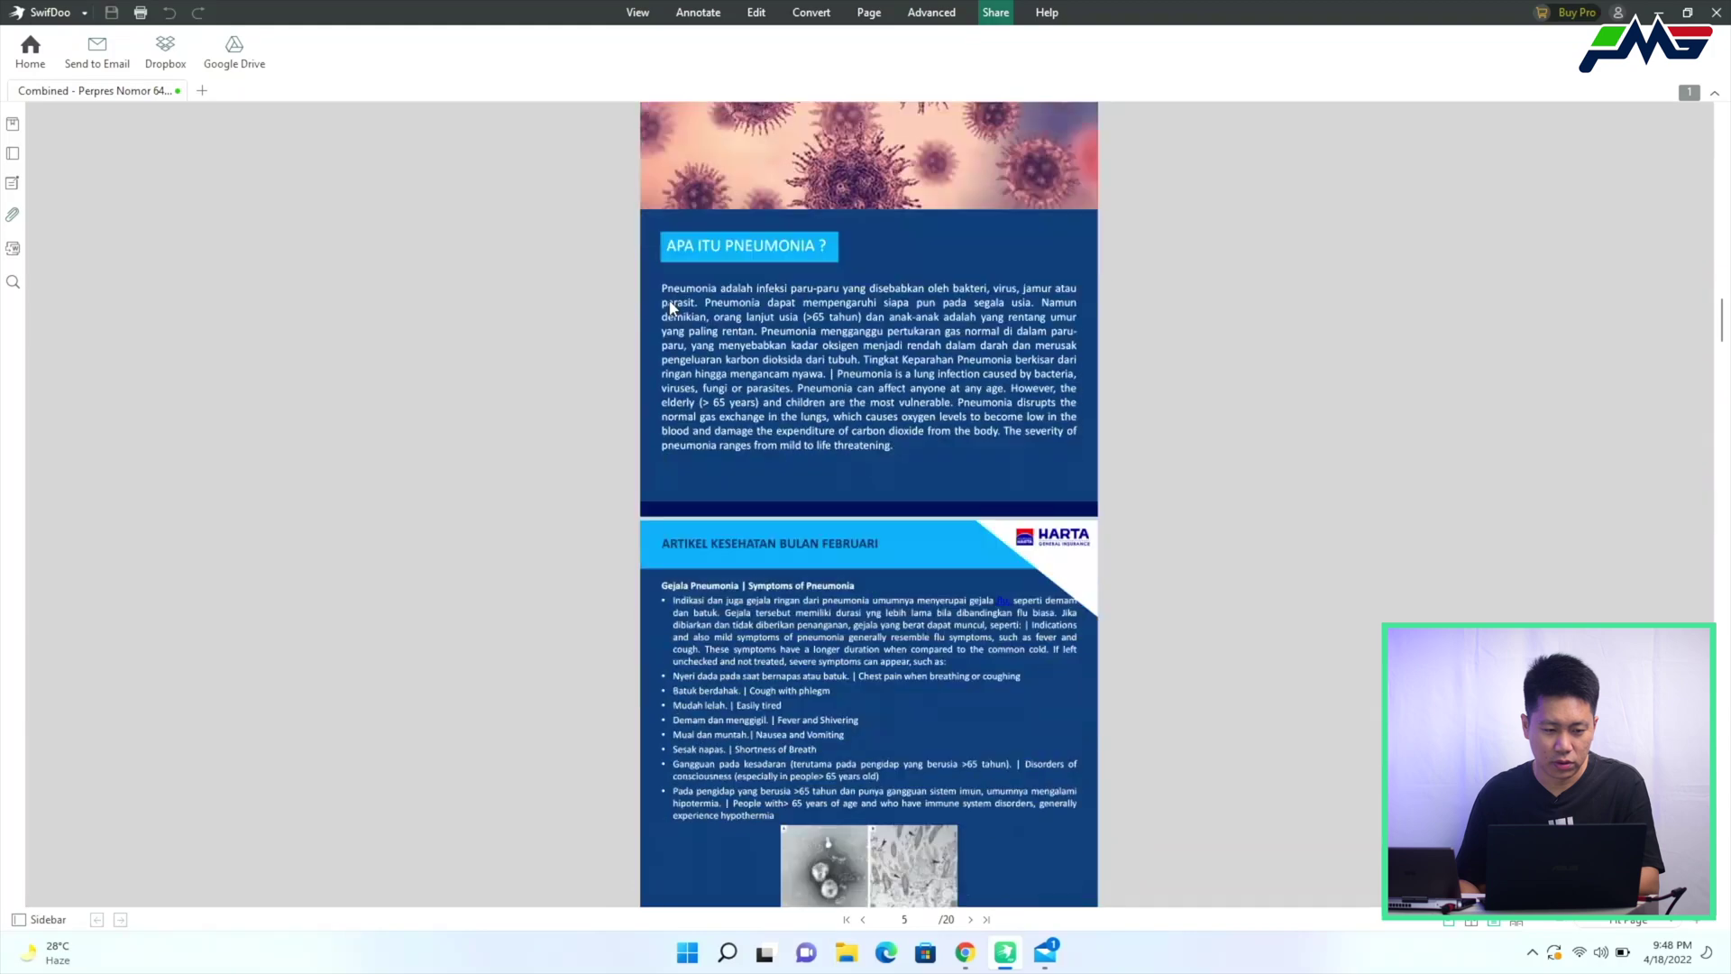
click(1718, 15)
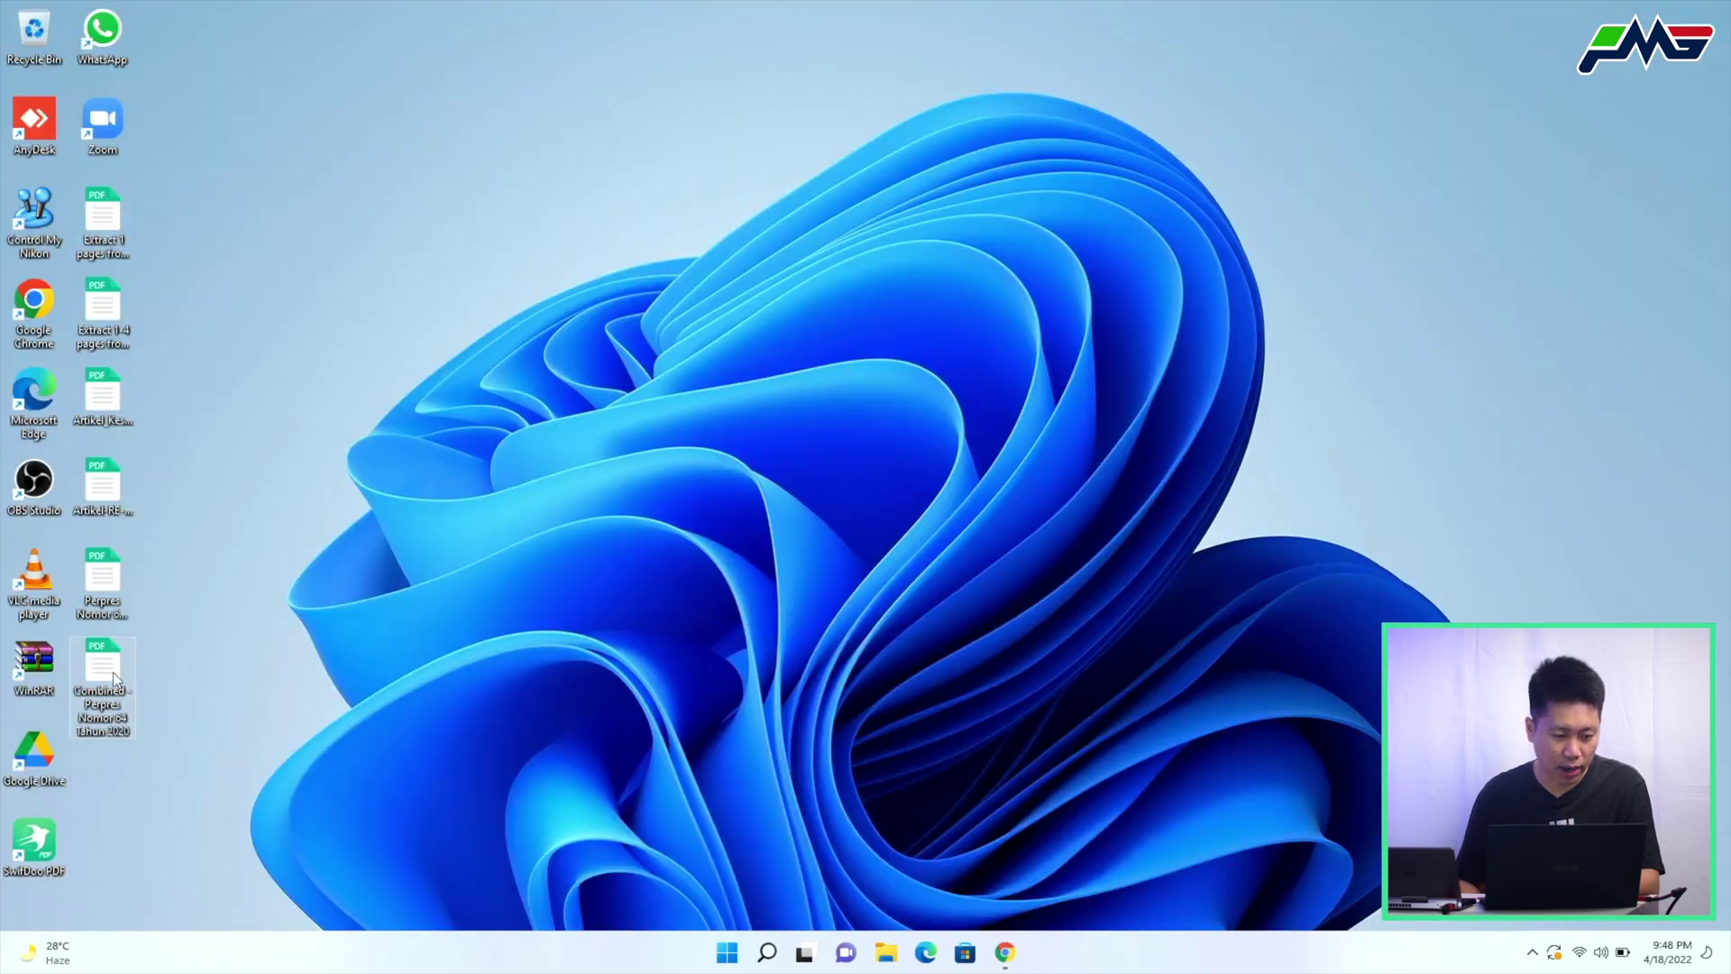
mouse_move(220, 505)
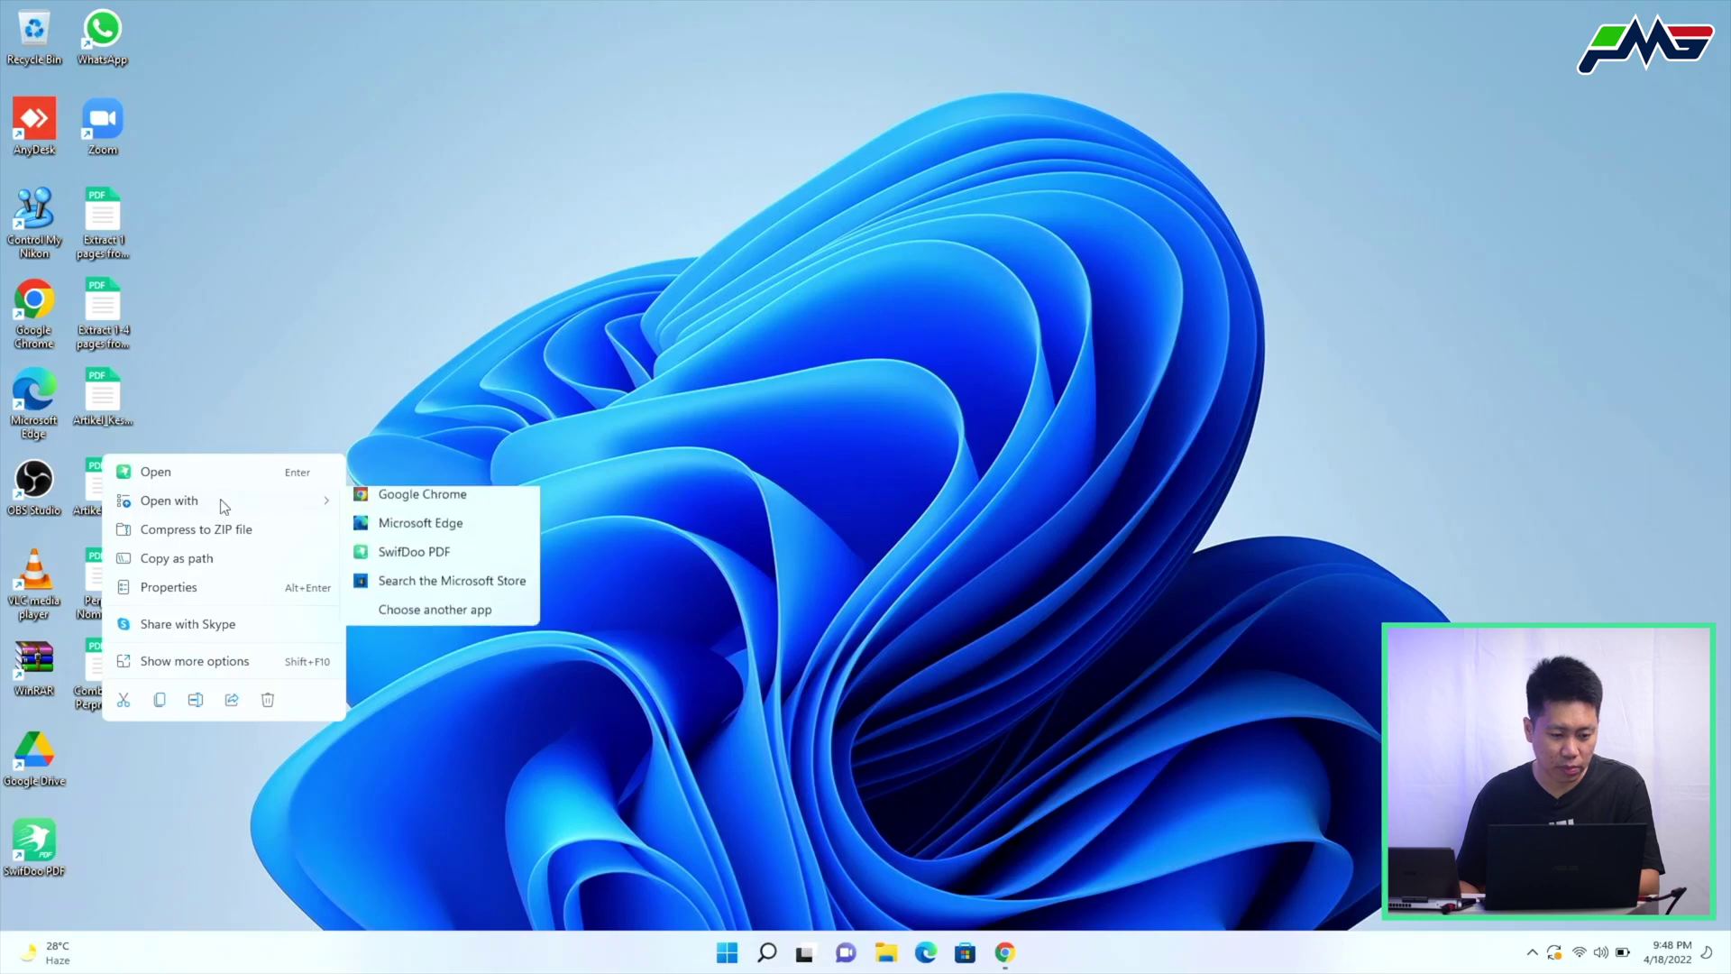
click(444, 541)
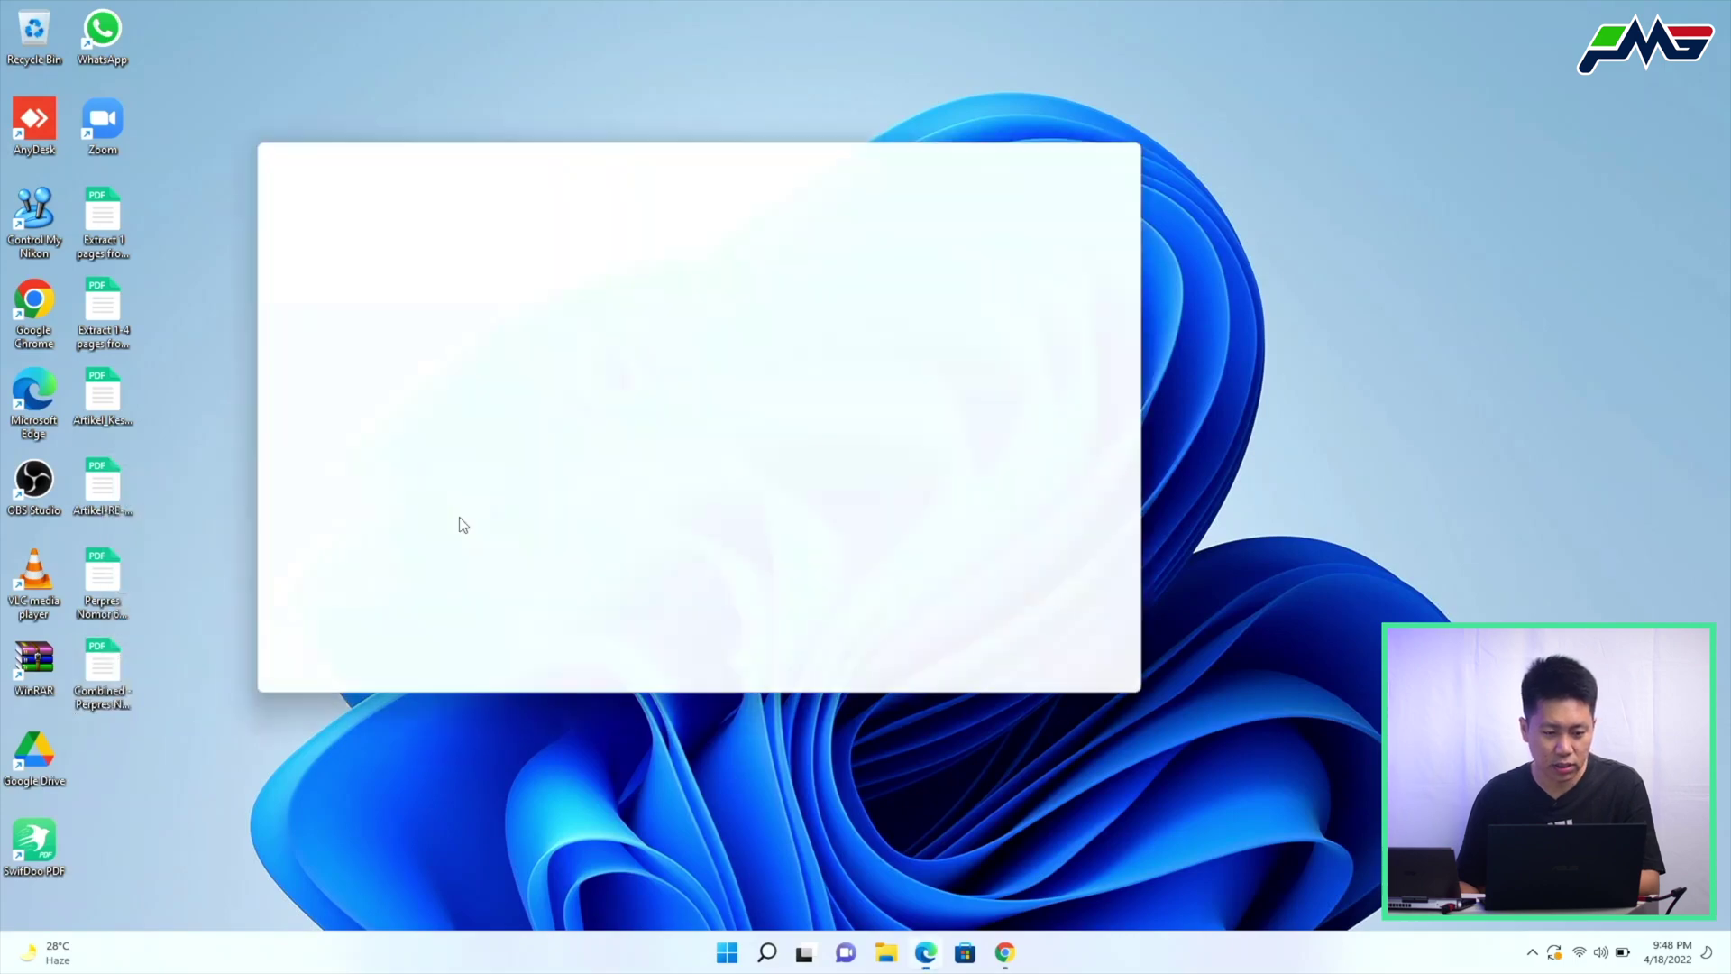
double_click(633, 150)
scroll(736, 372, down, 15)
scroll(737, 382, down, 10)
scroll(737, 381, up, 5)
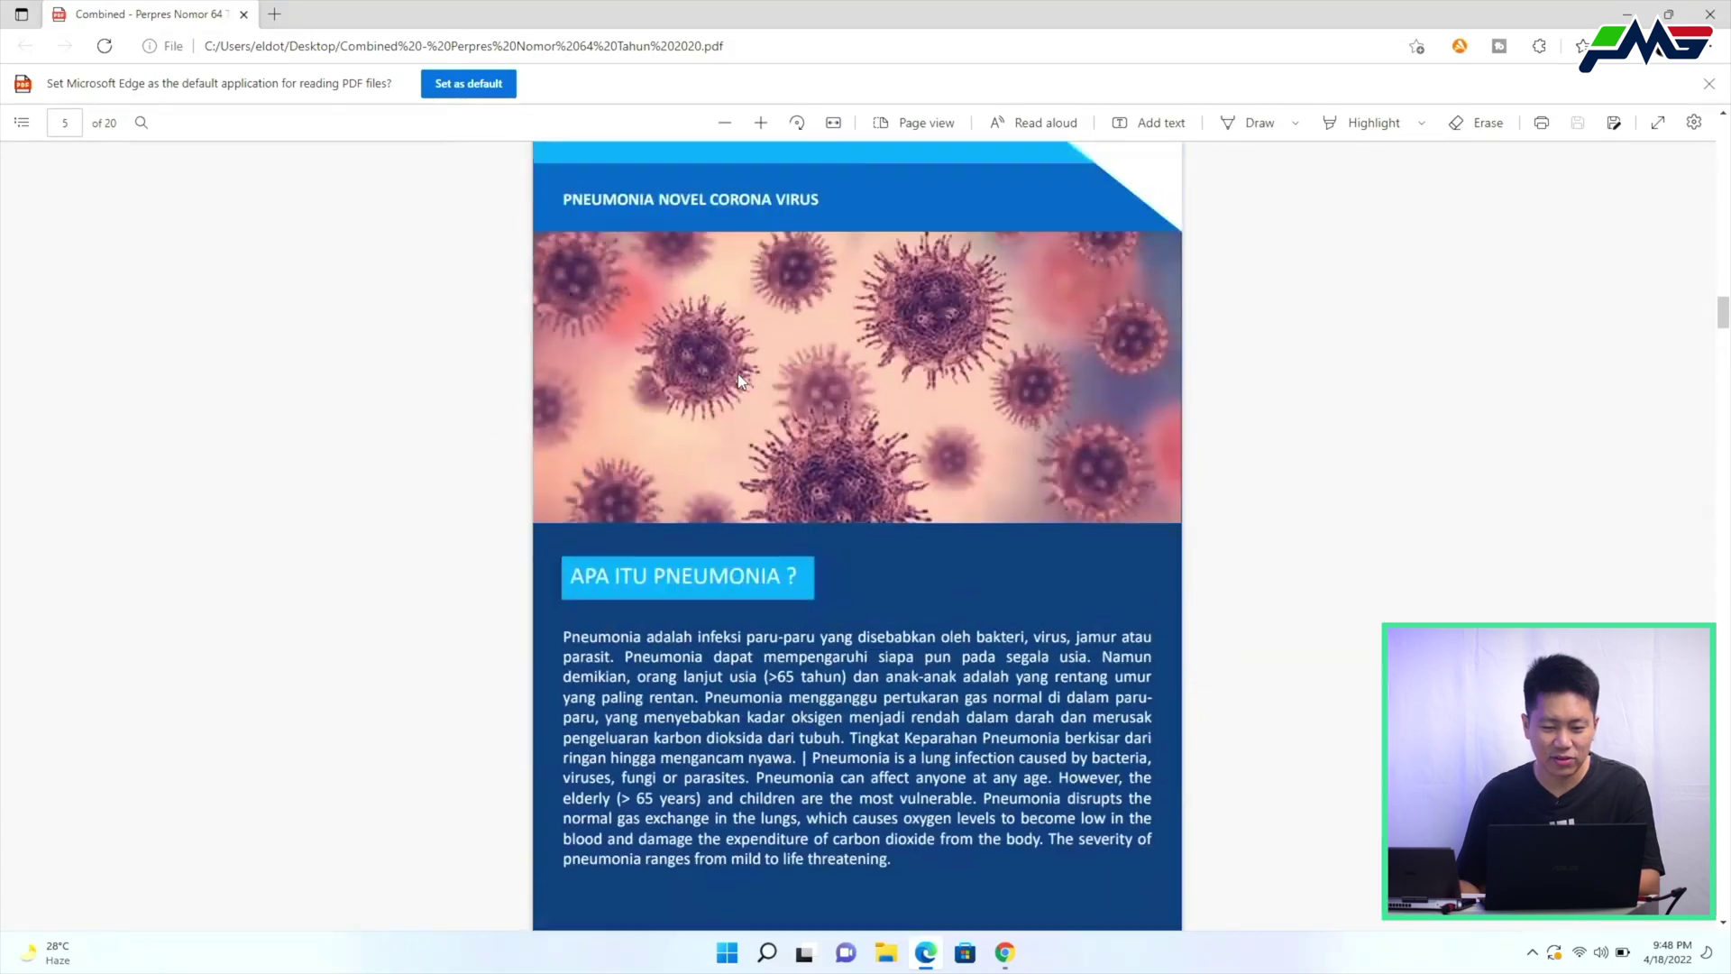
ctrl+scroll(738, 381, down, 6)
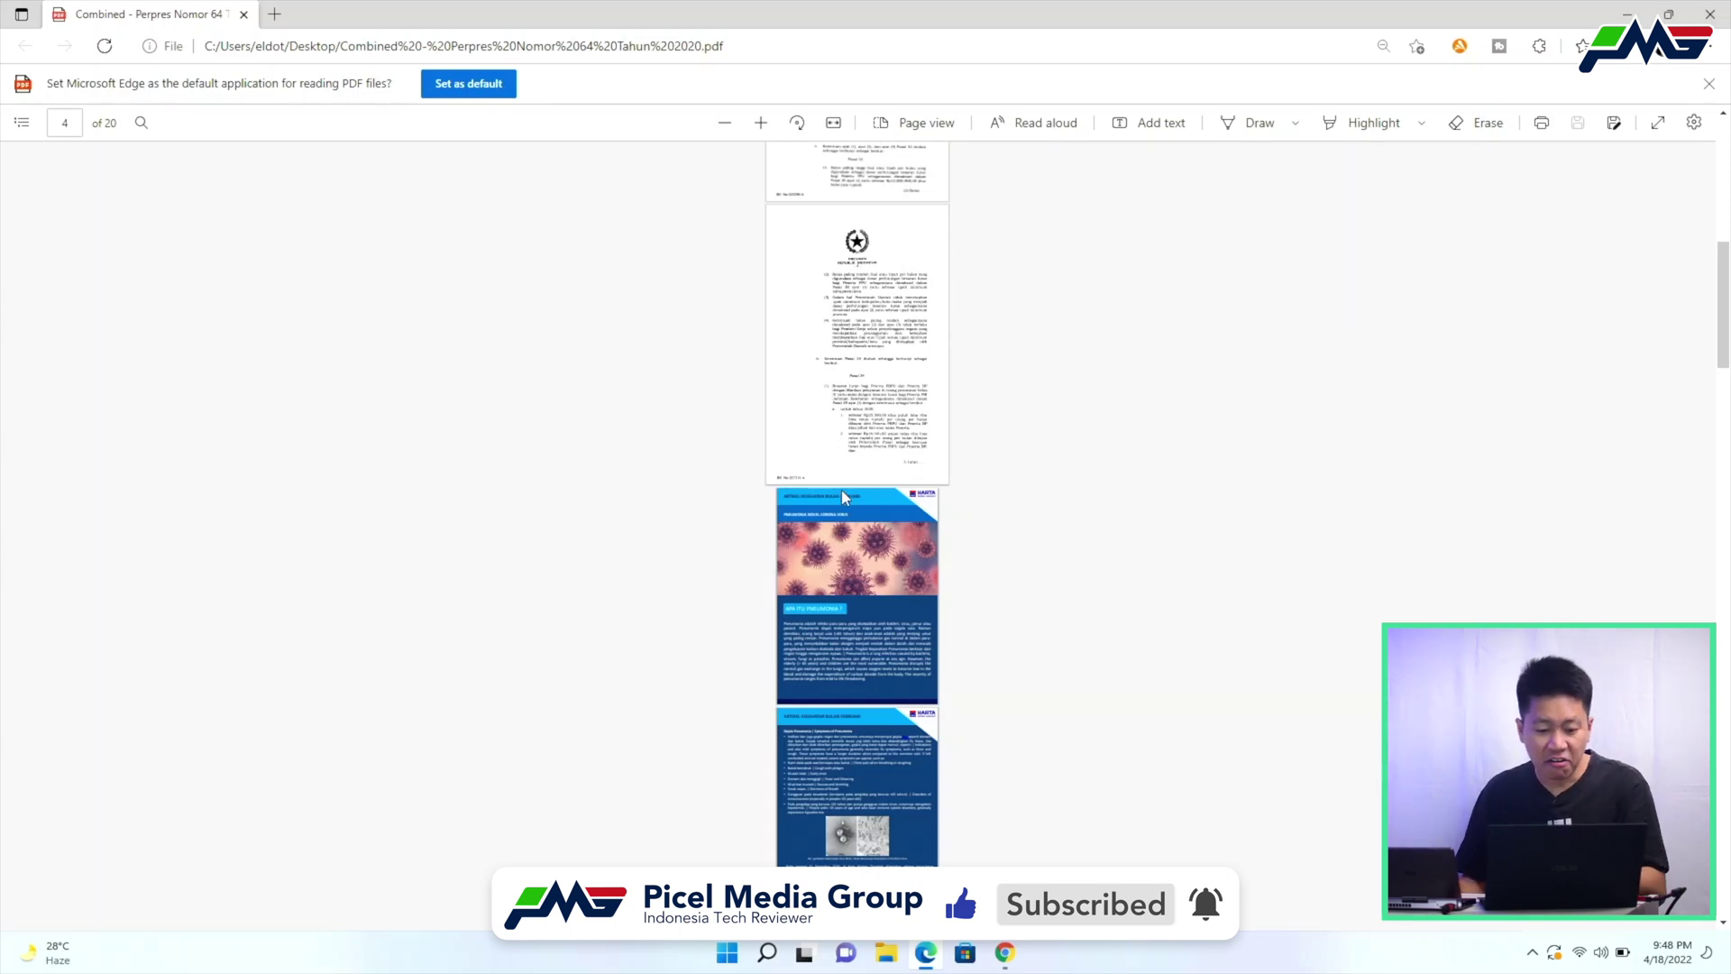
scroll(970, 598, up, 7)
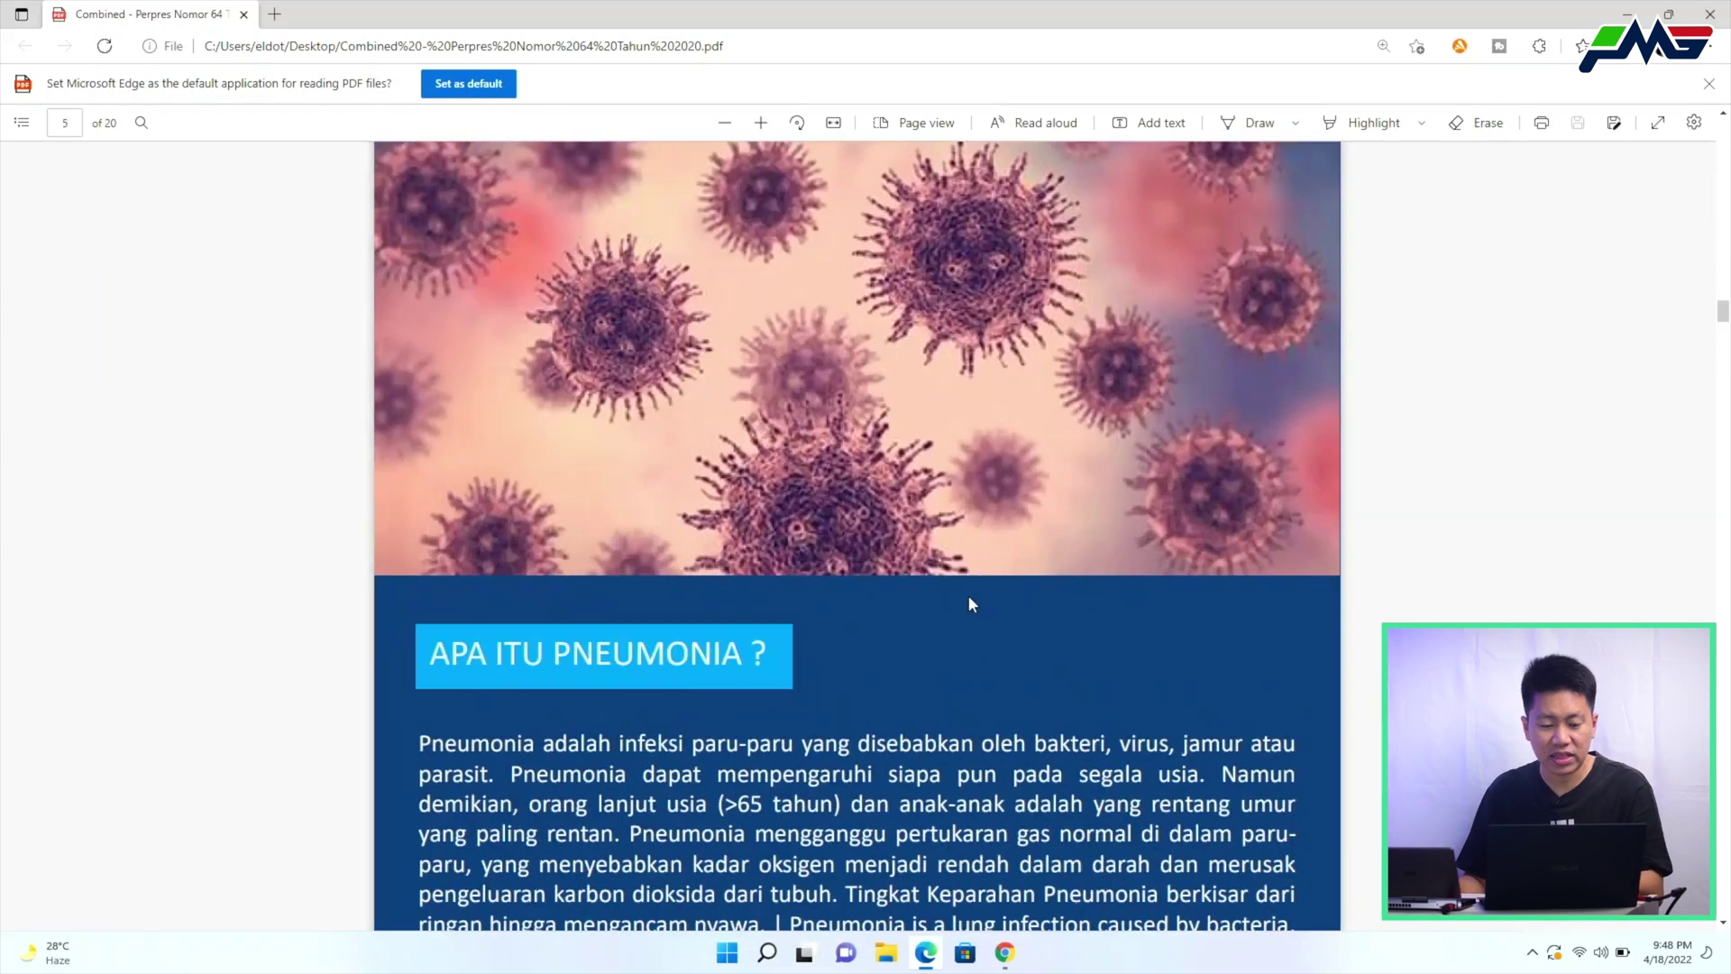
scroll(972, 598, down, 4)
scroll(1019, 597, down, 7)
scroll(1023, 605, down, 14)
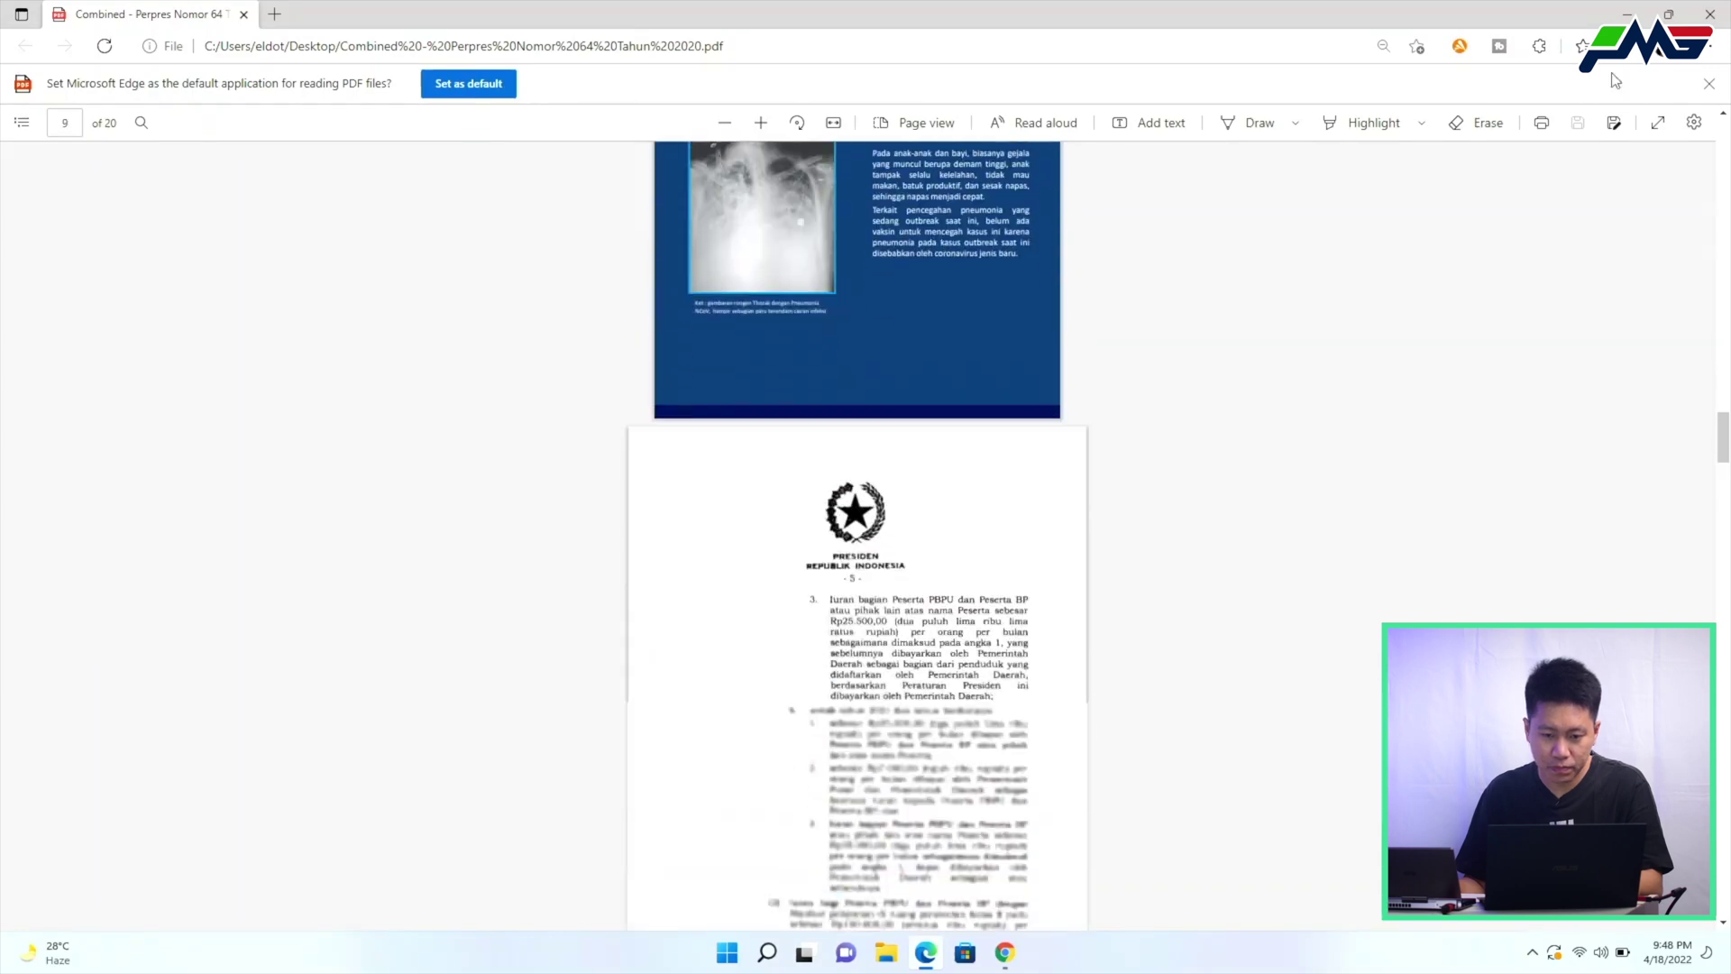
click(1713, 10)
right_click(117, 708)
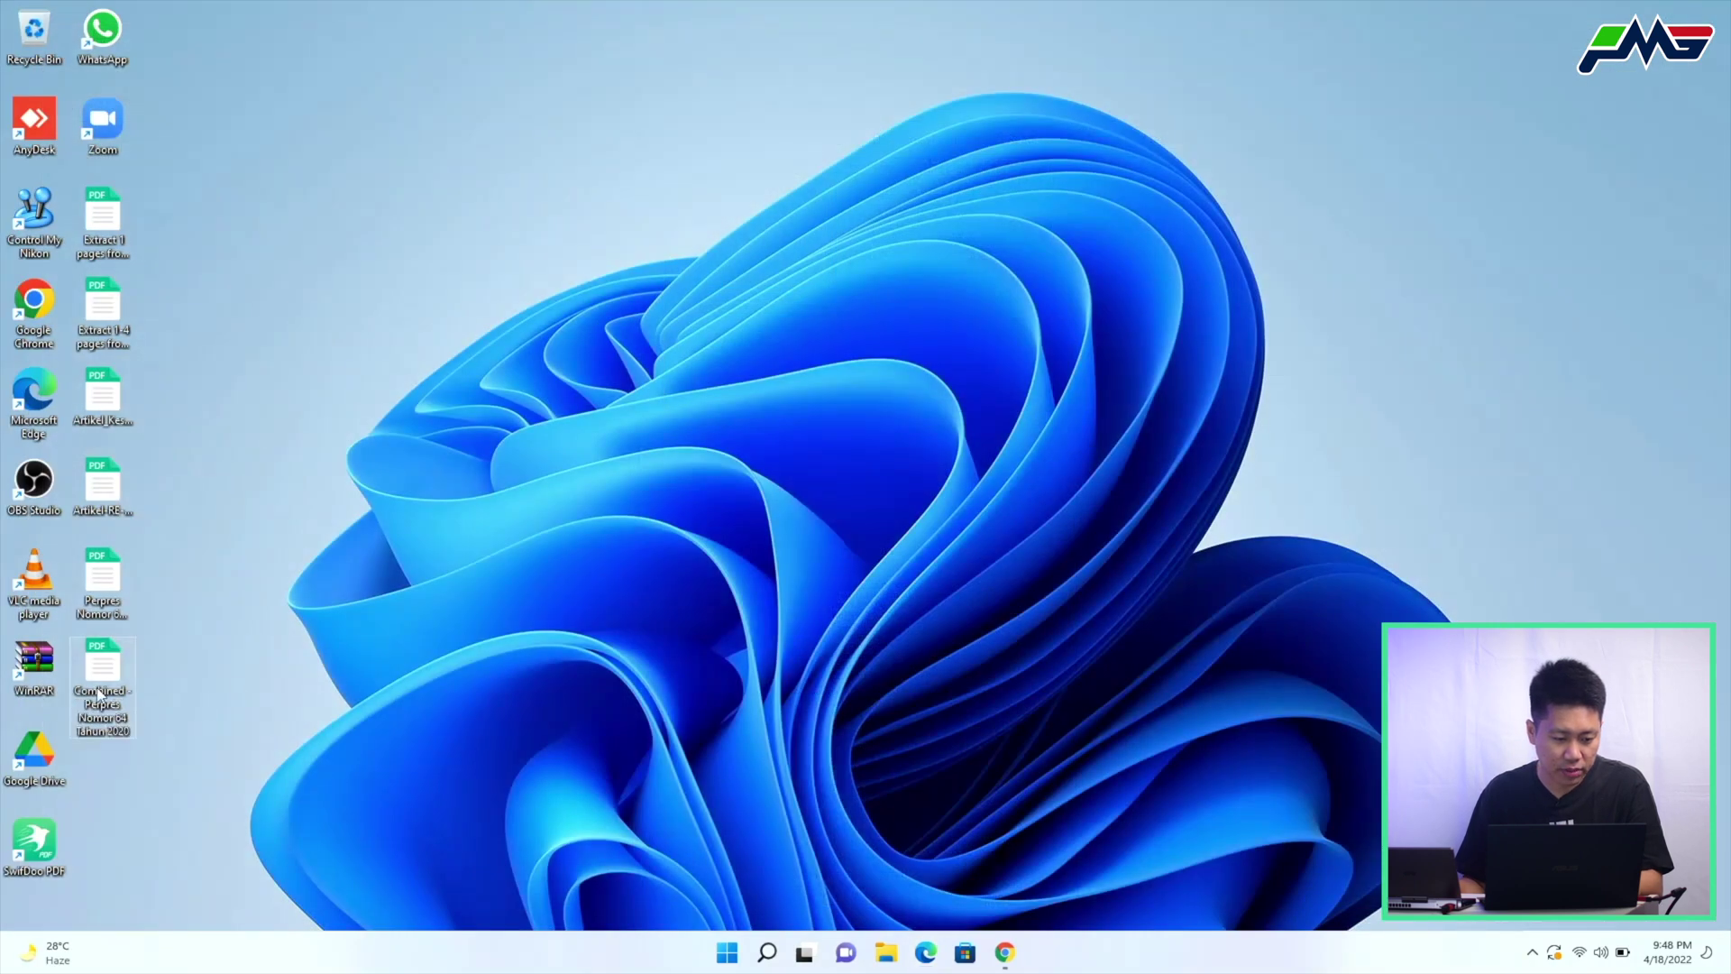
click(146, 599)
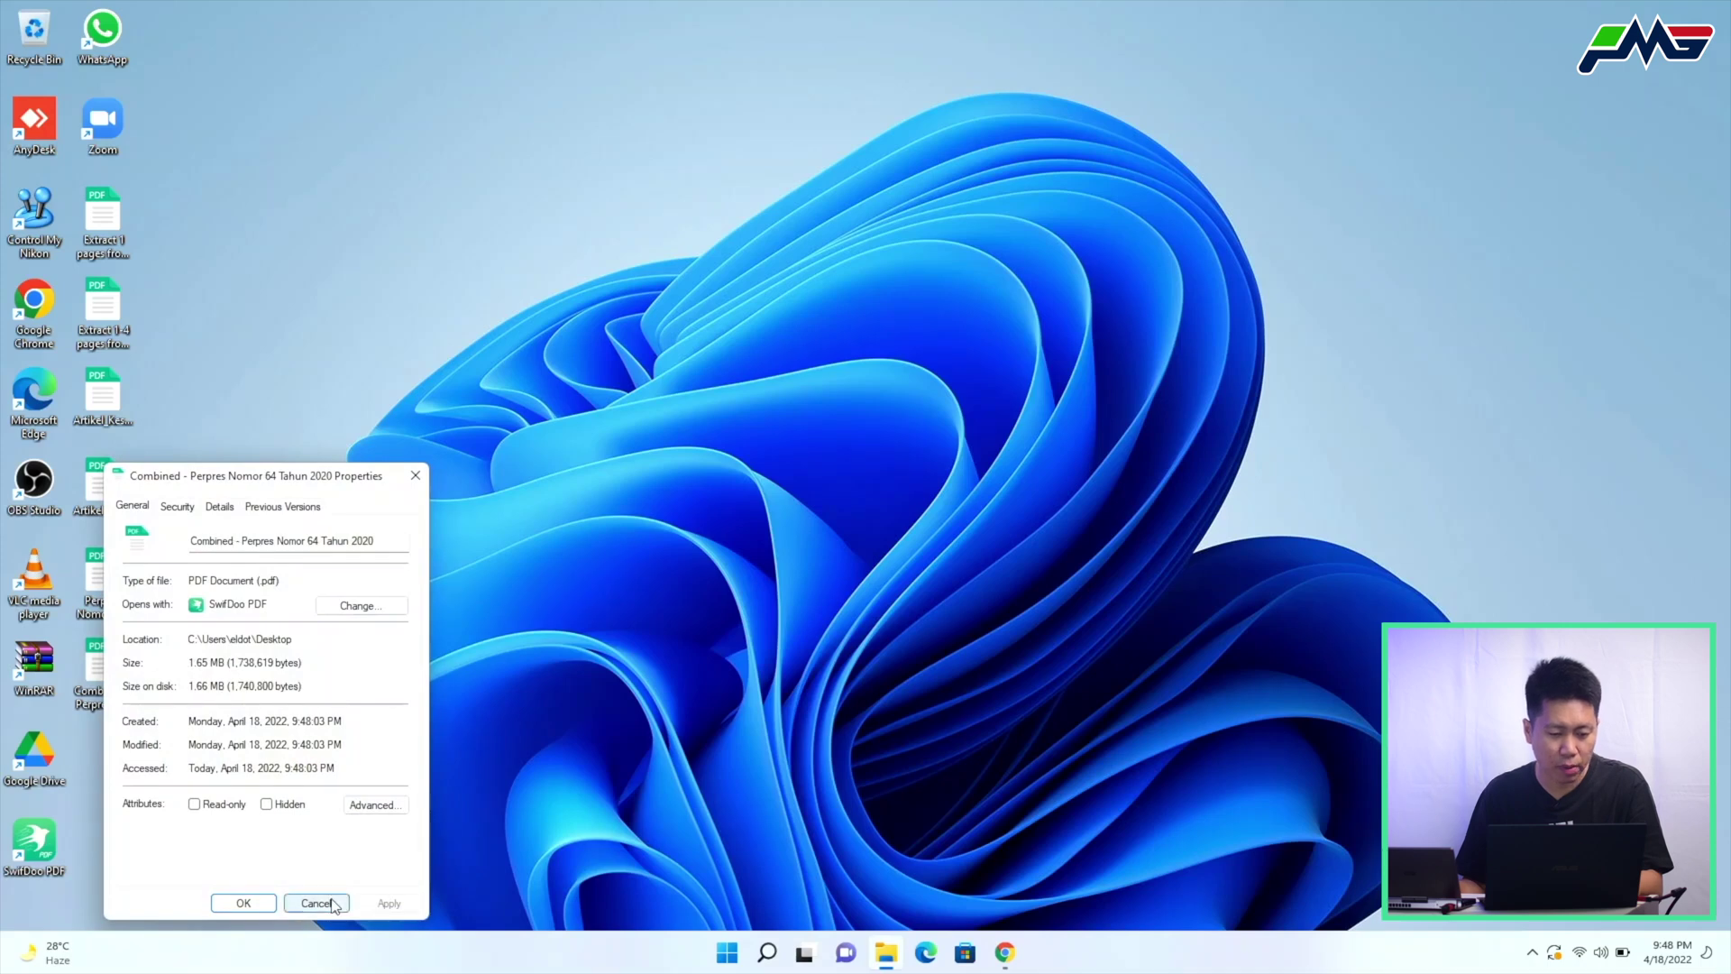
click(321, 902)
right_click(120, 706)
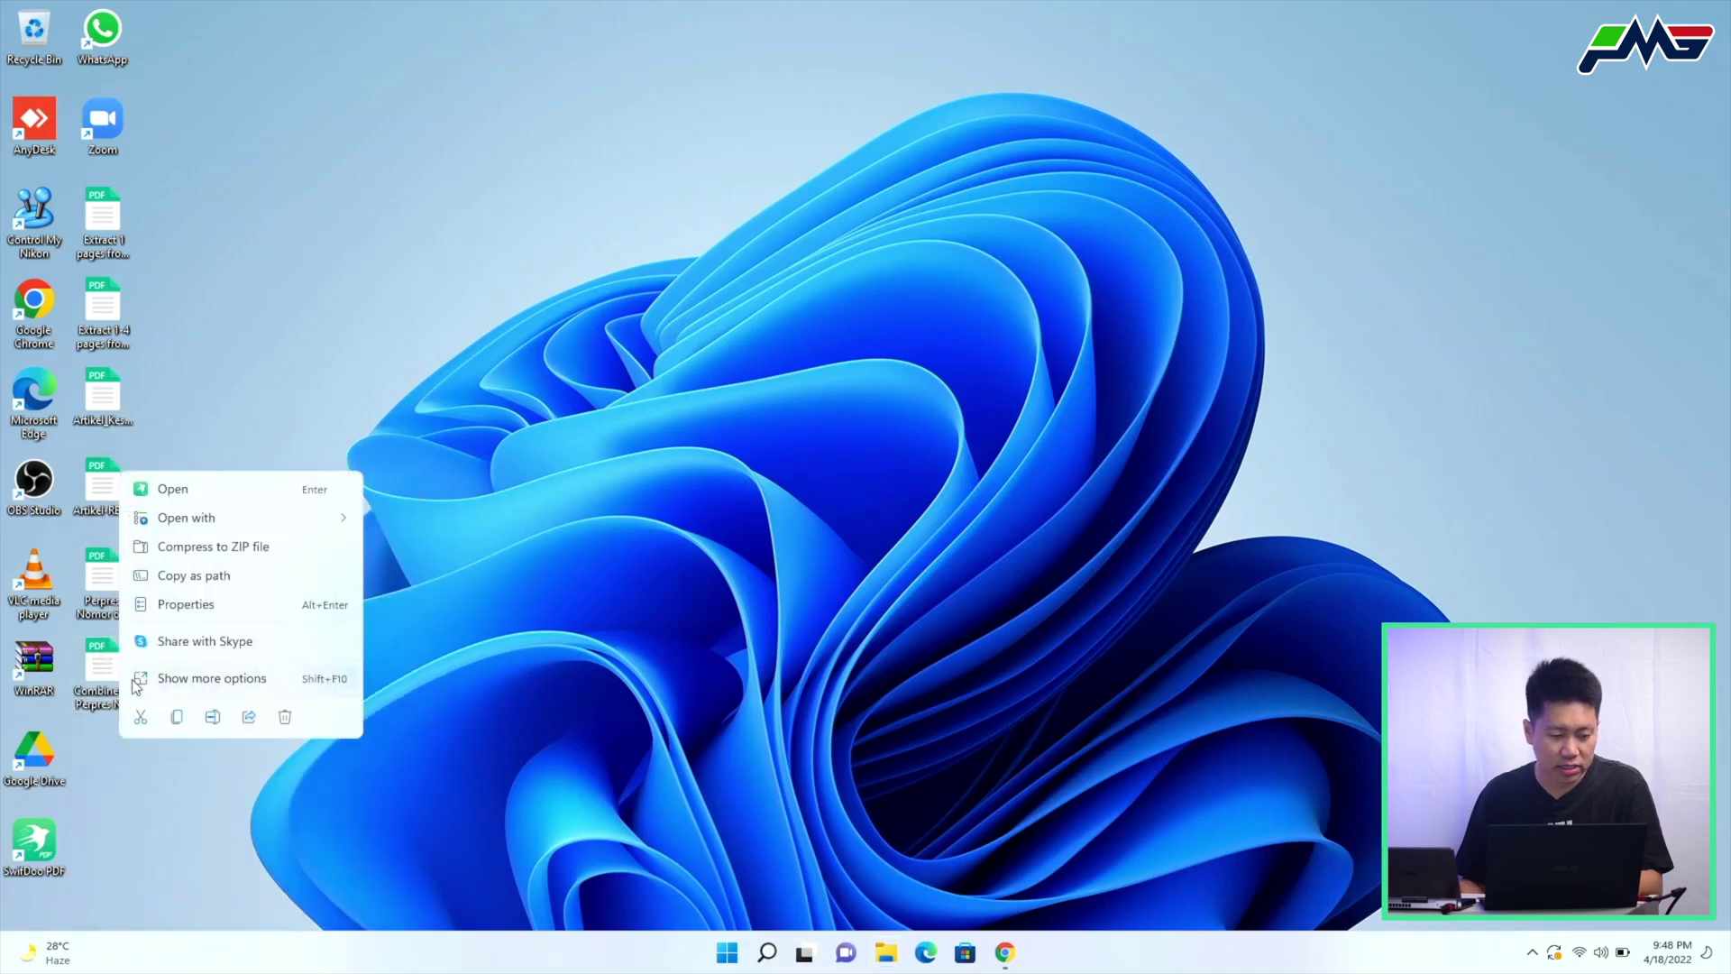
click(178, 606)
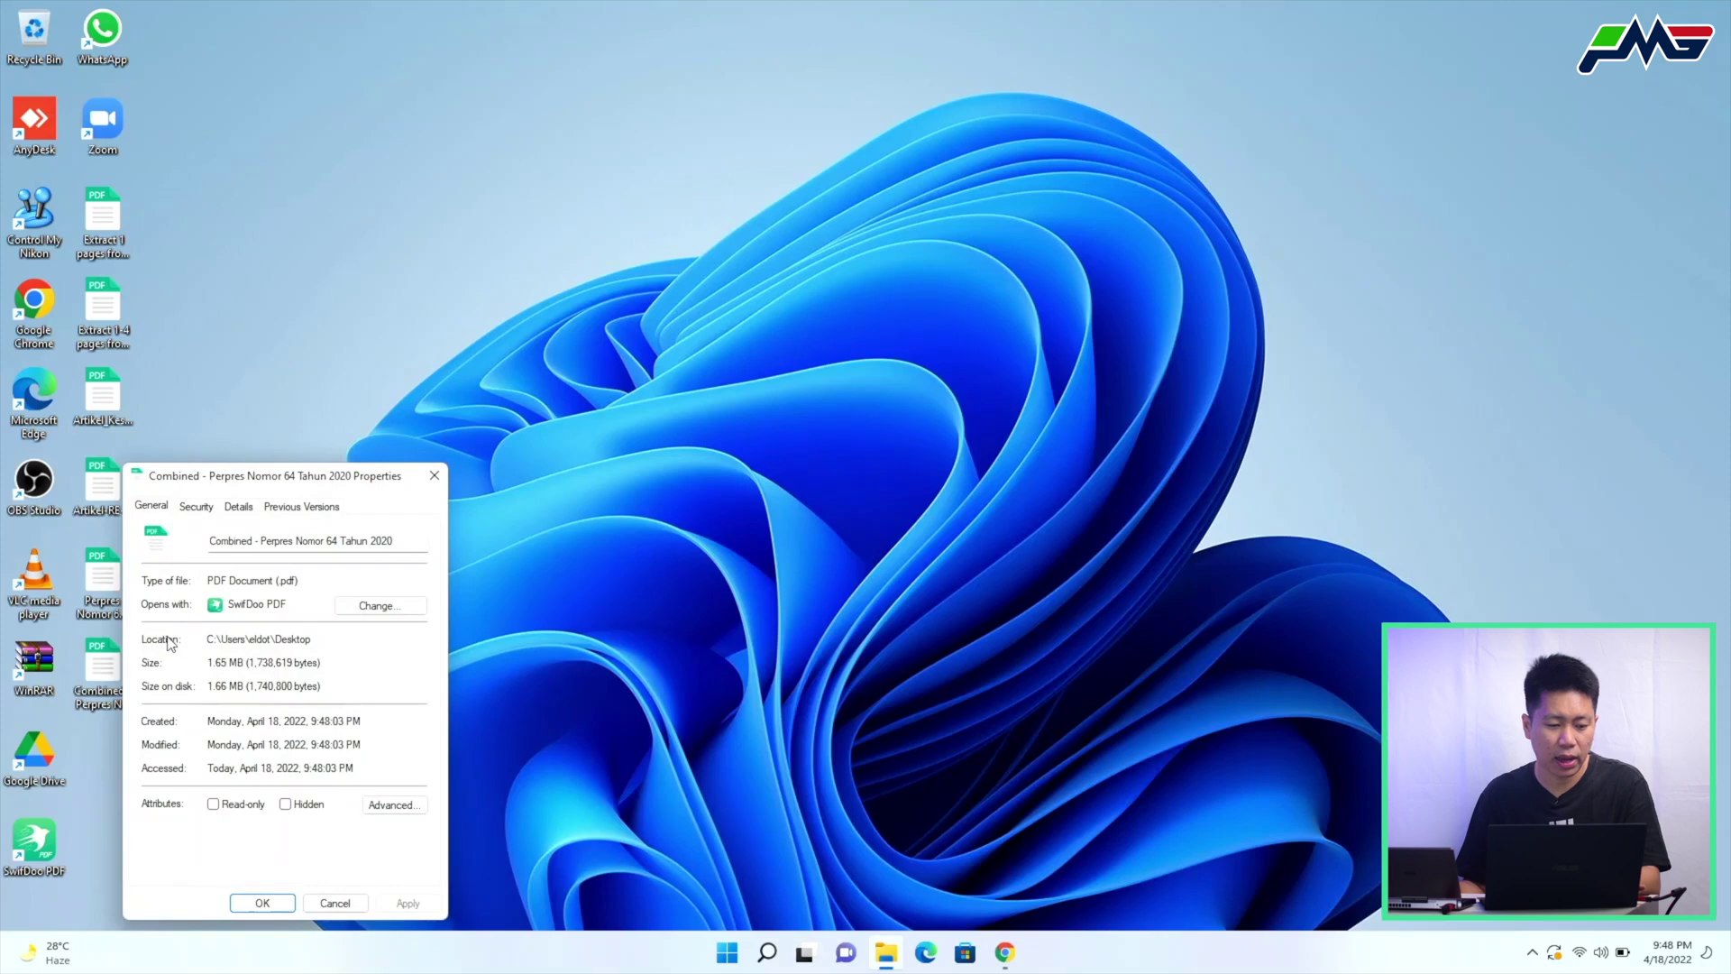
key(Escape)
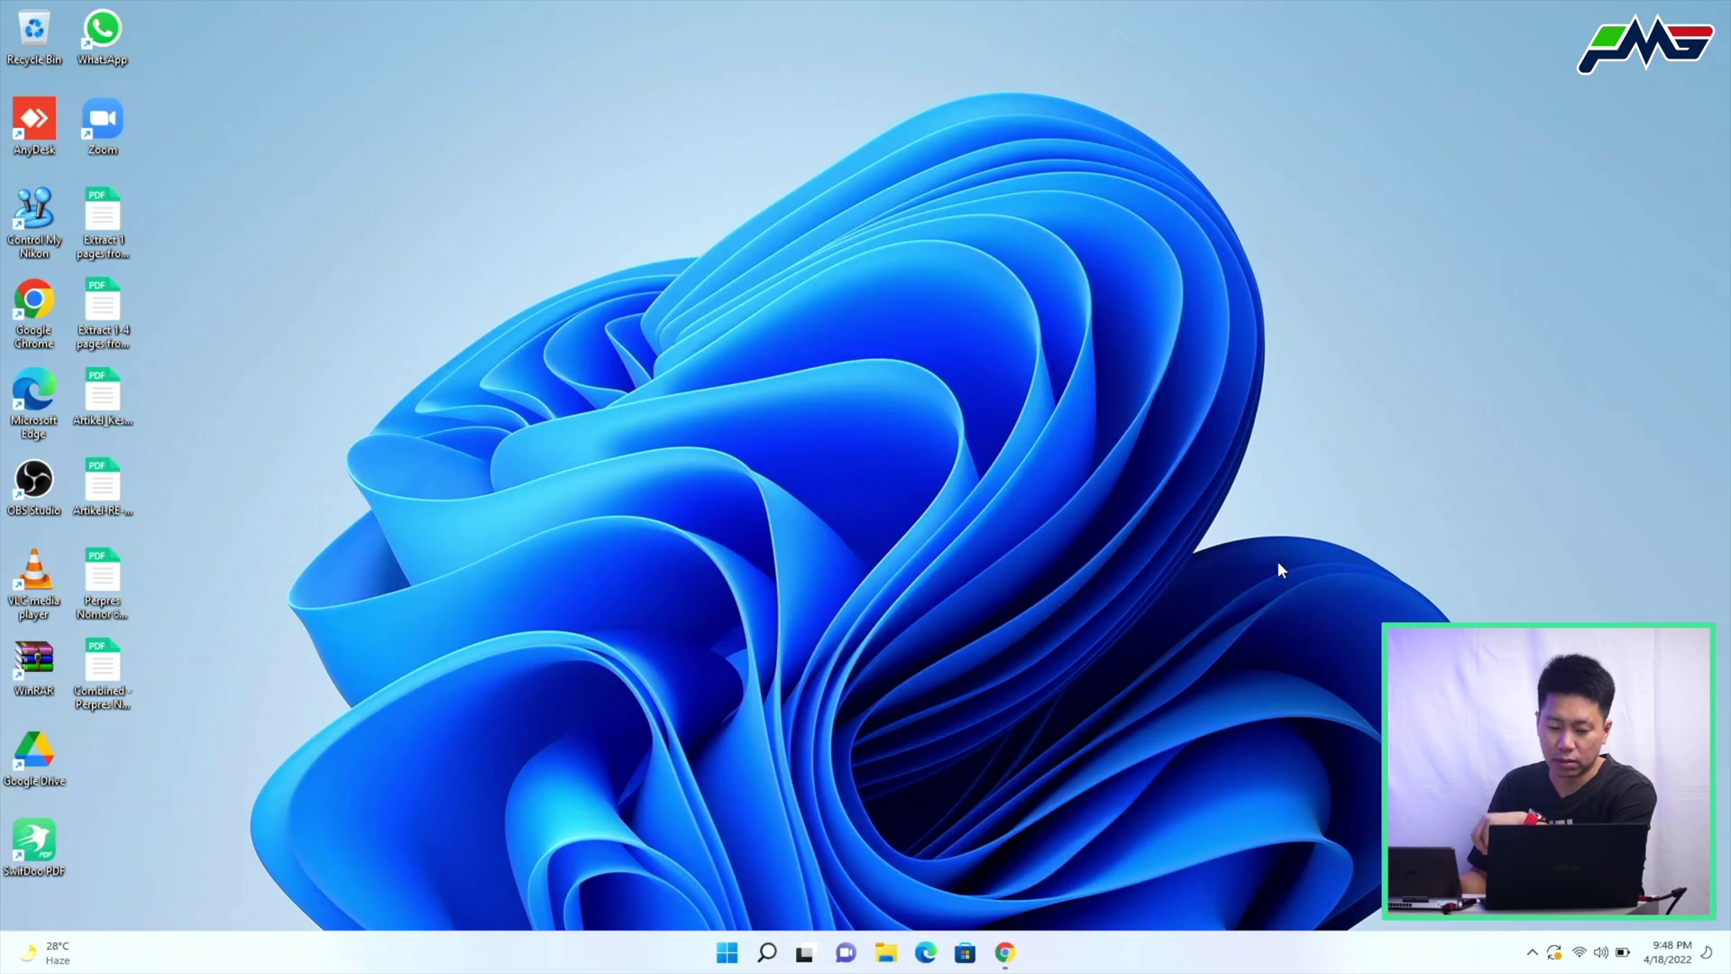
click(608, 421)
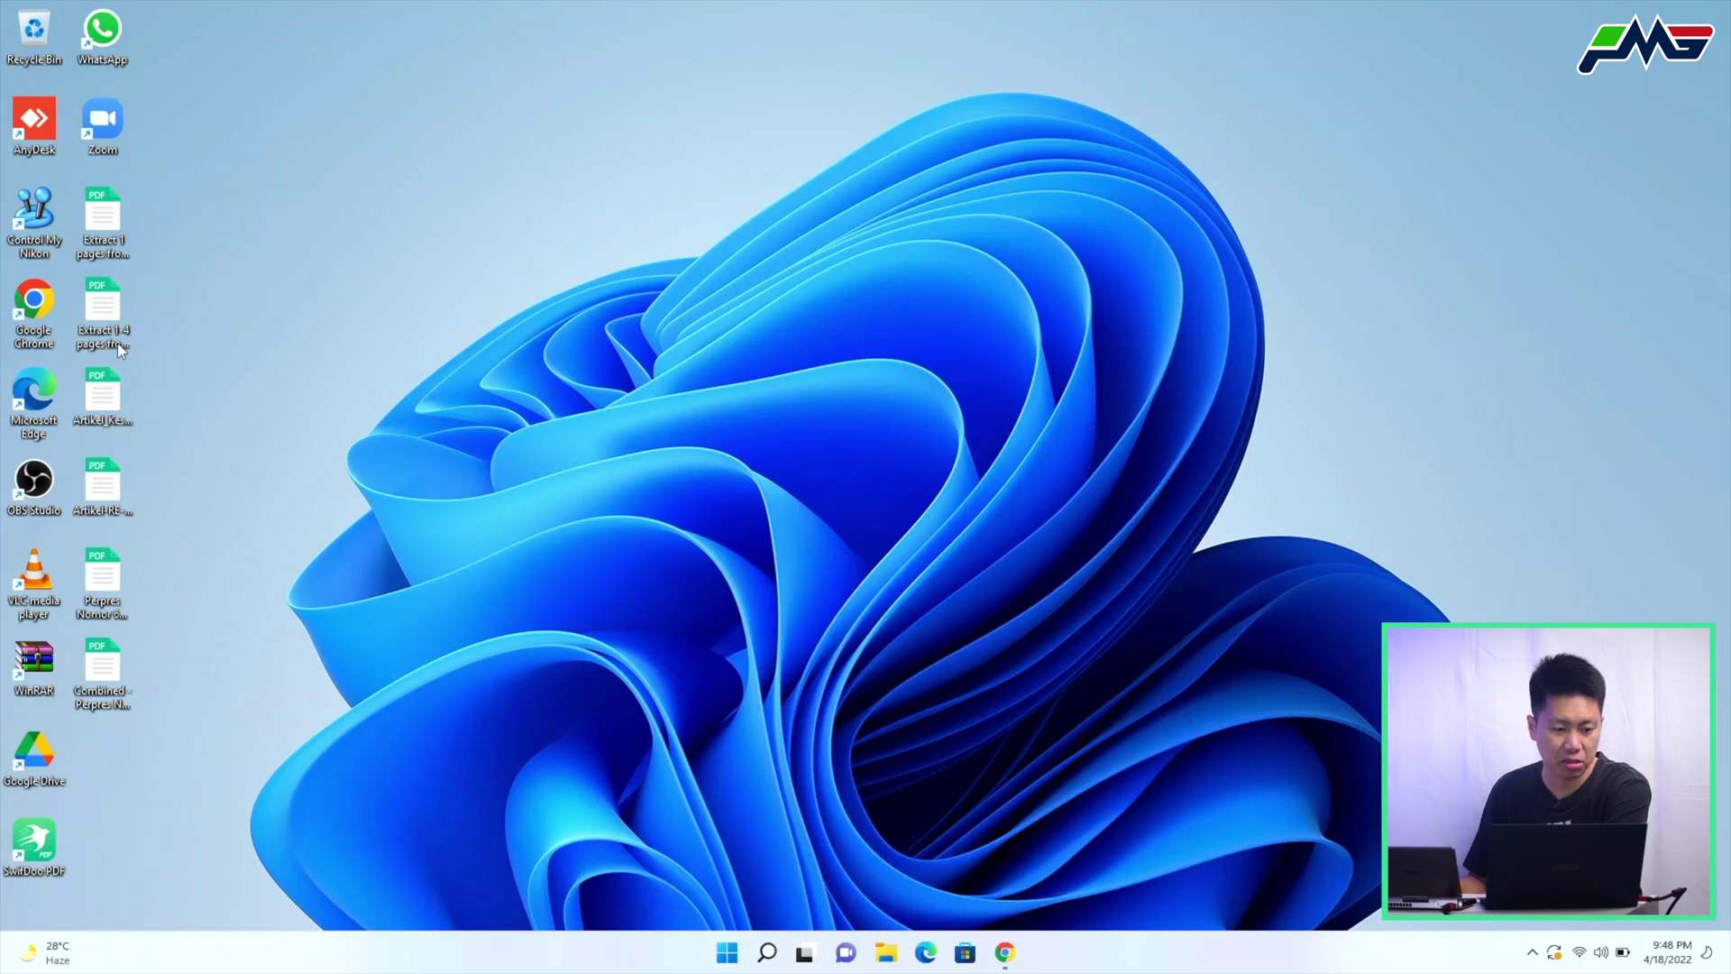
Launch SwifDoo PDF, reopen the recent Combined document and dismiss the sign-in prompt
double_click(60, 826)
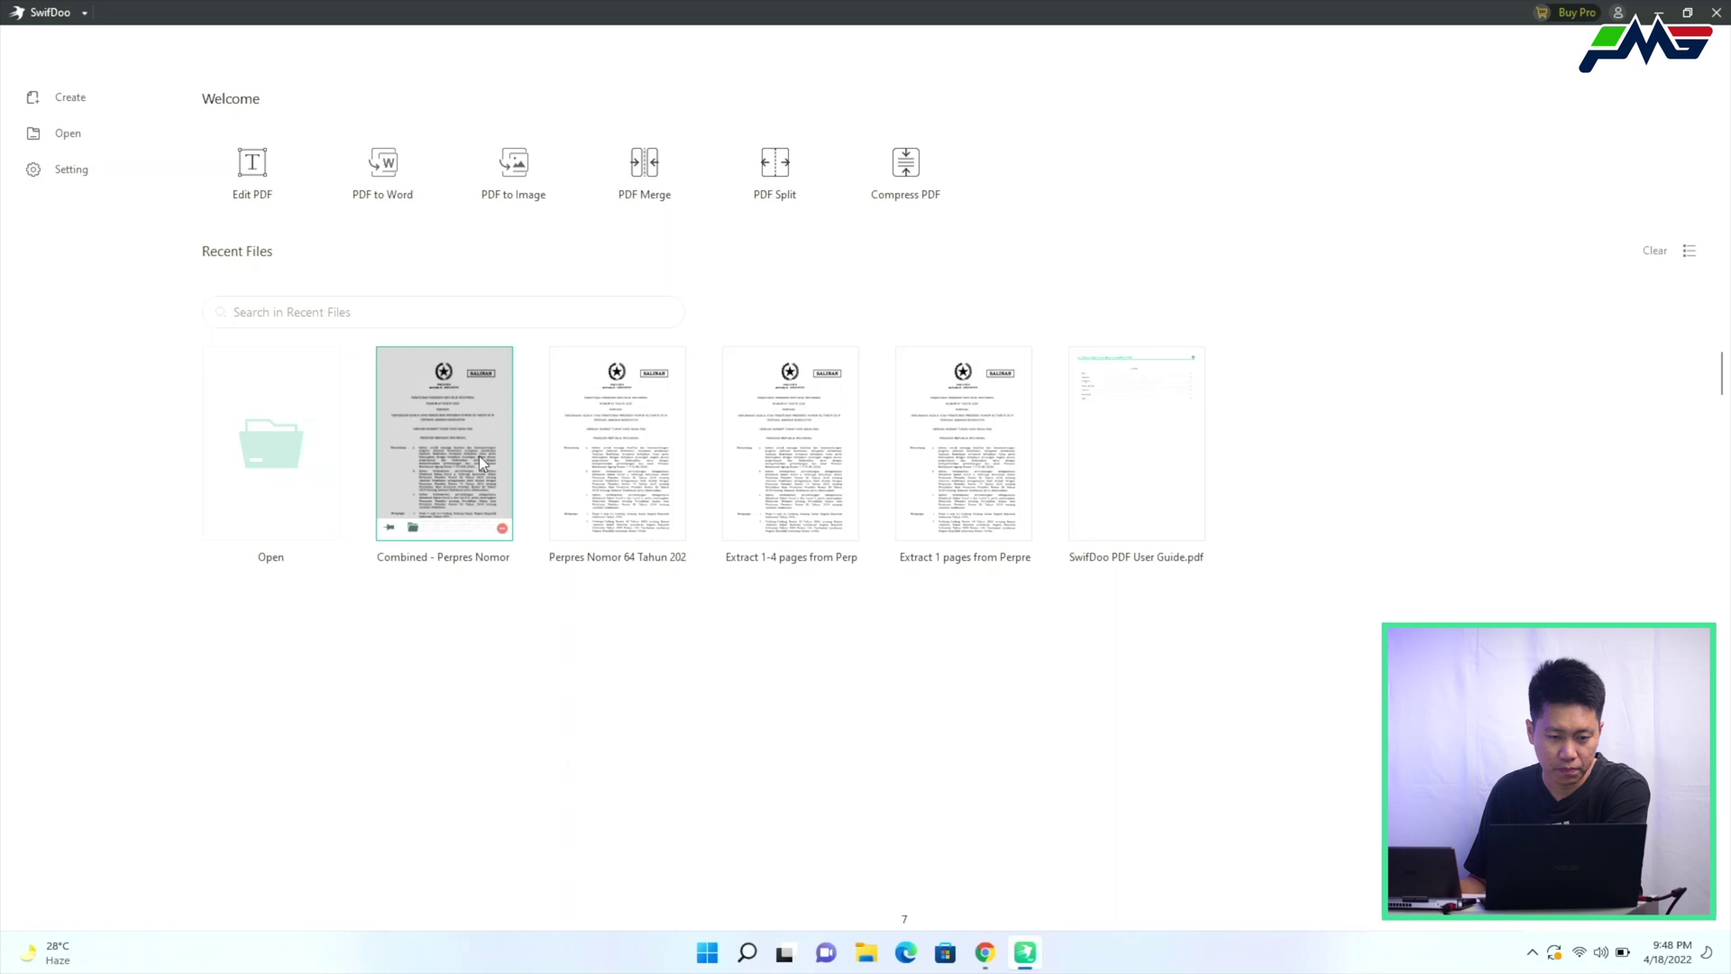
click(478, 456)
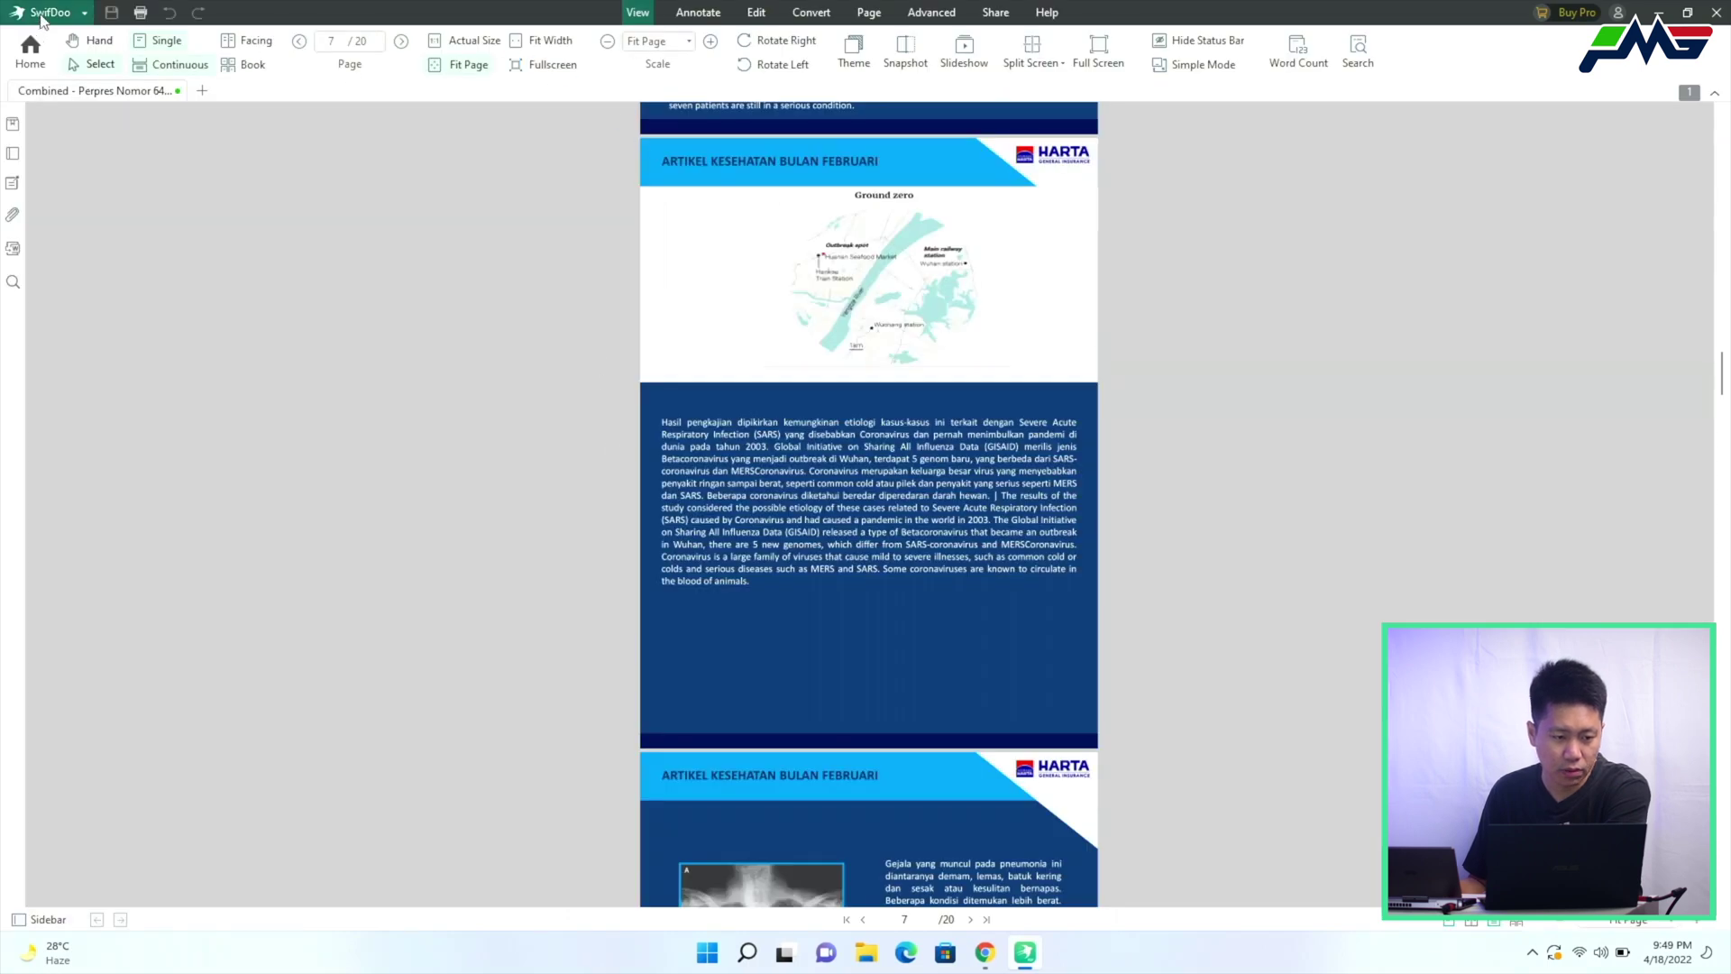
click(42, 15)
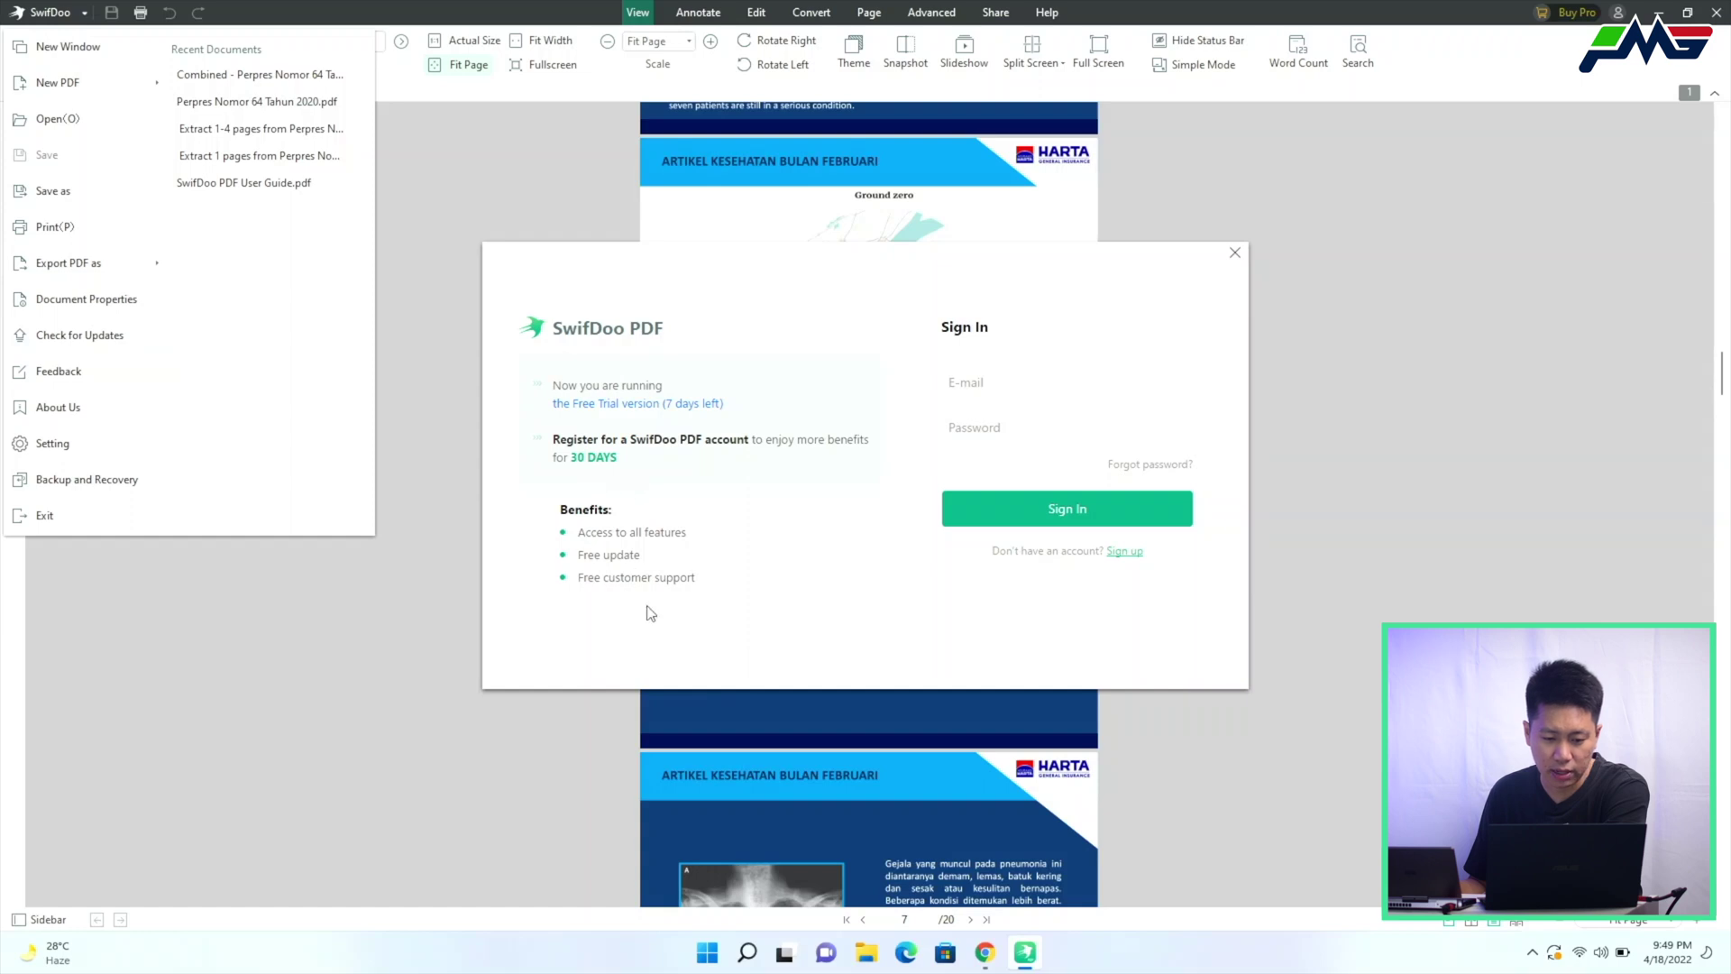
click(1235, 254)
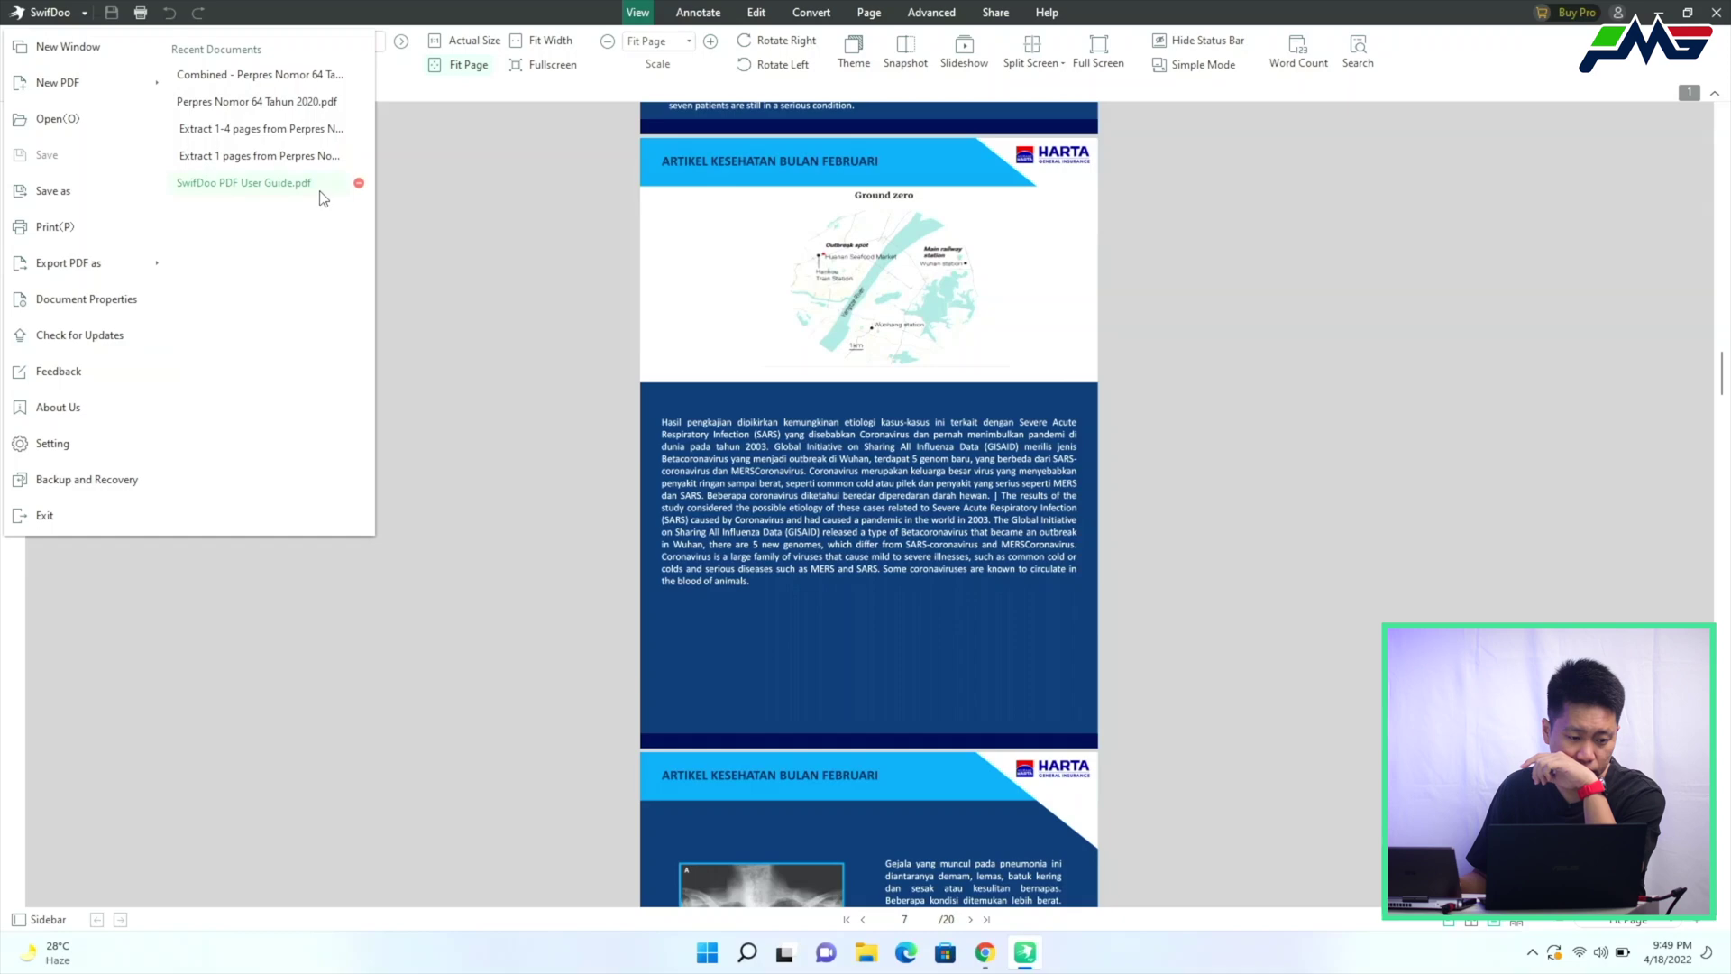
Show the pages as a thumbnail grid, then return to the page view with conversion tools
click(496, 18)
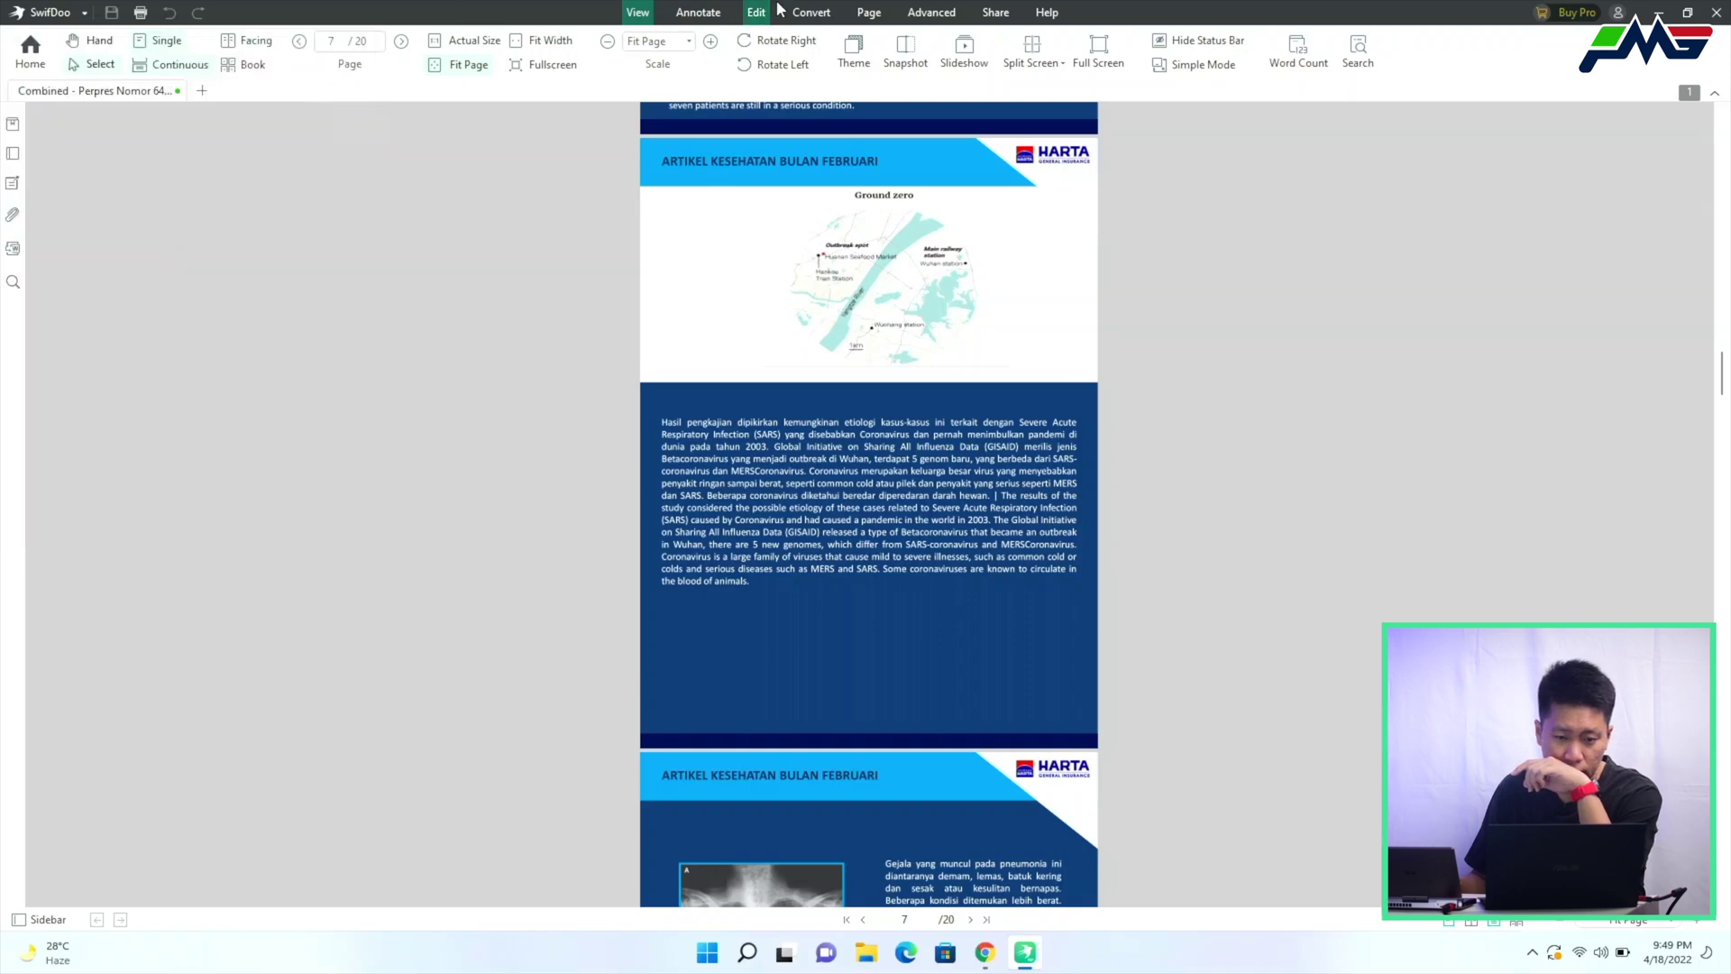
click(866, 13)
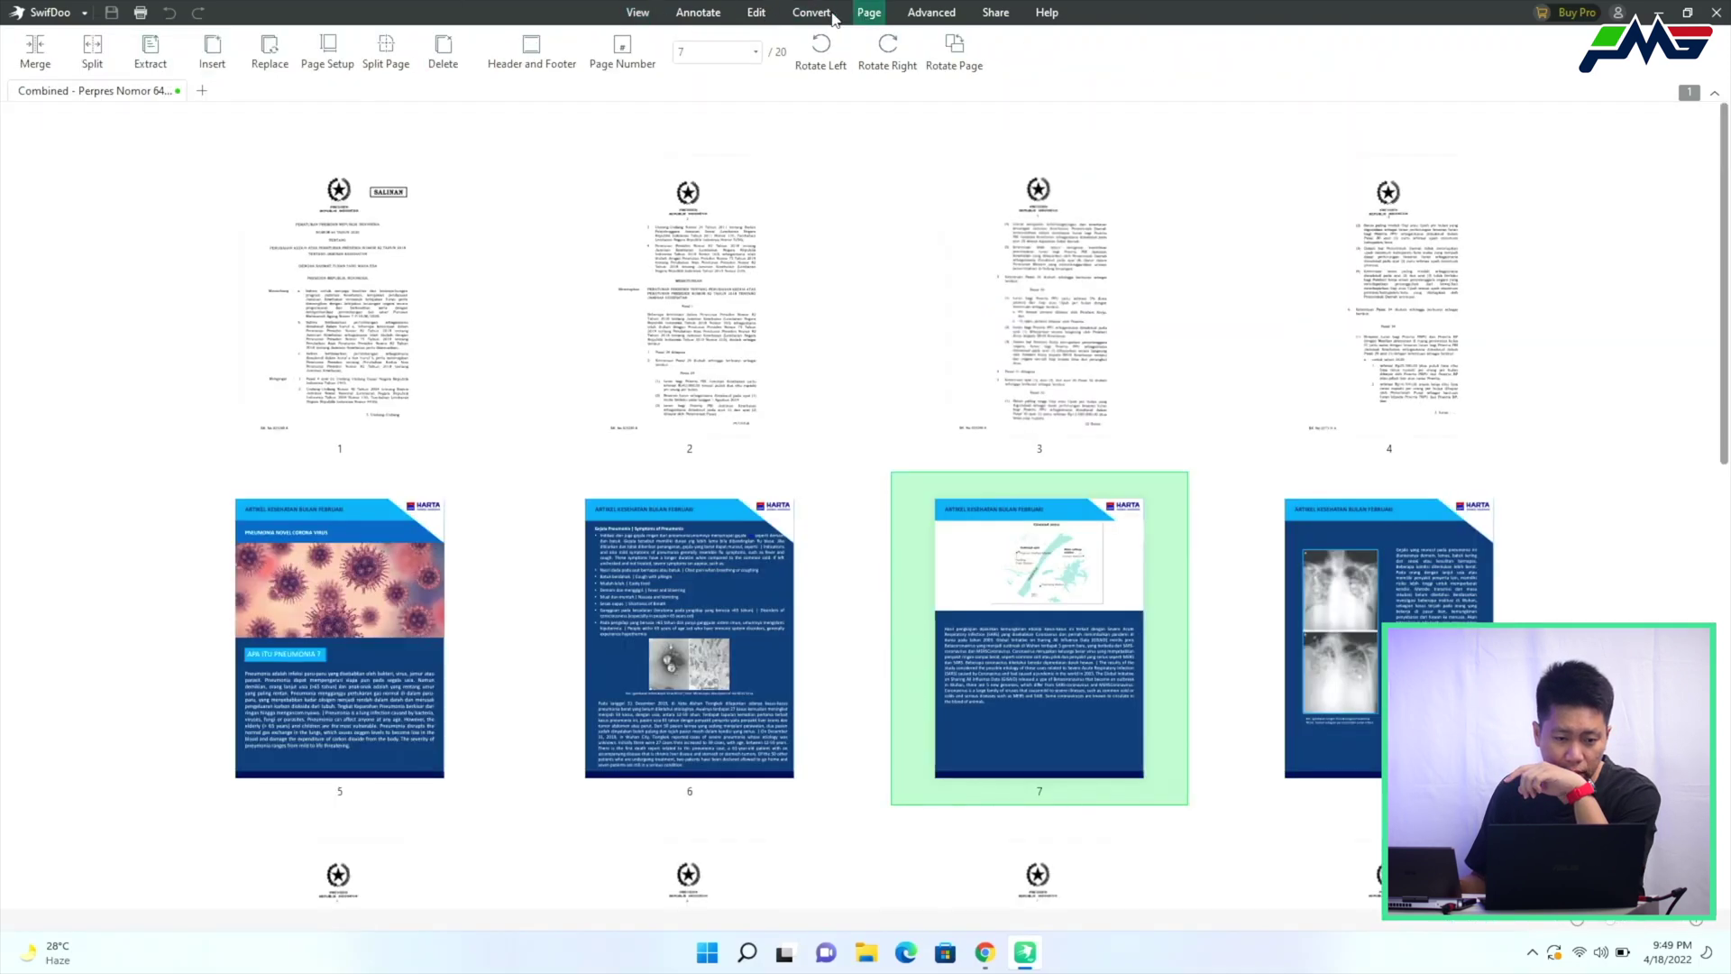
click(815, 14)
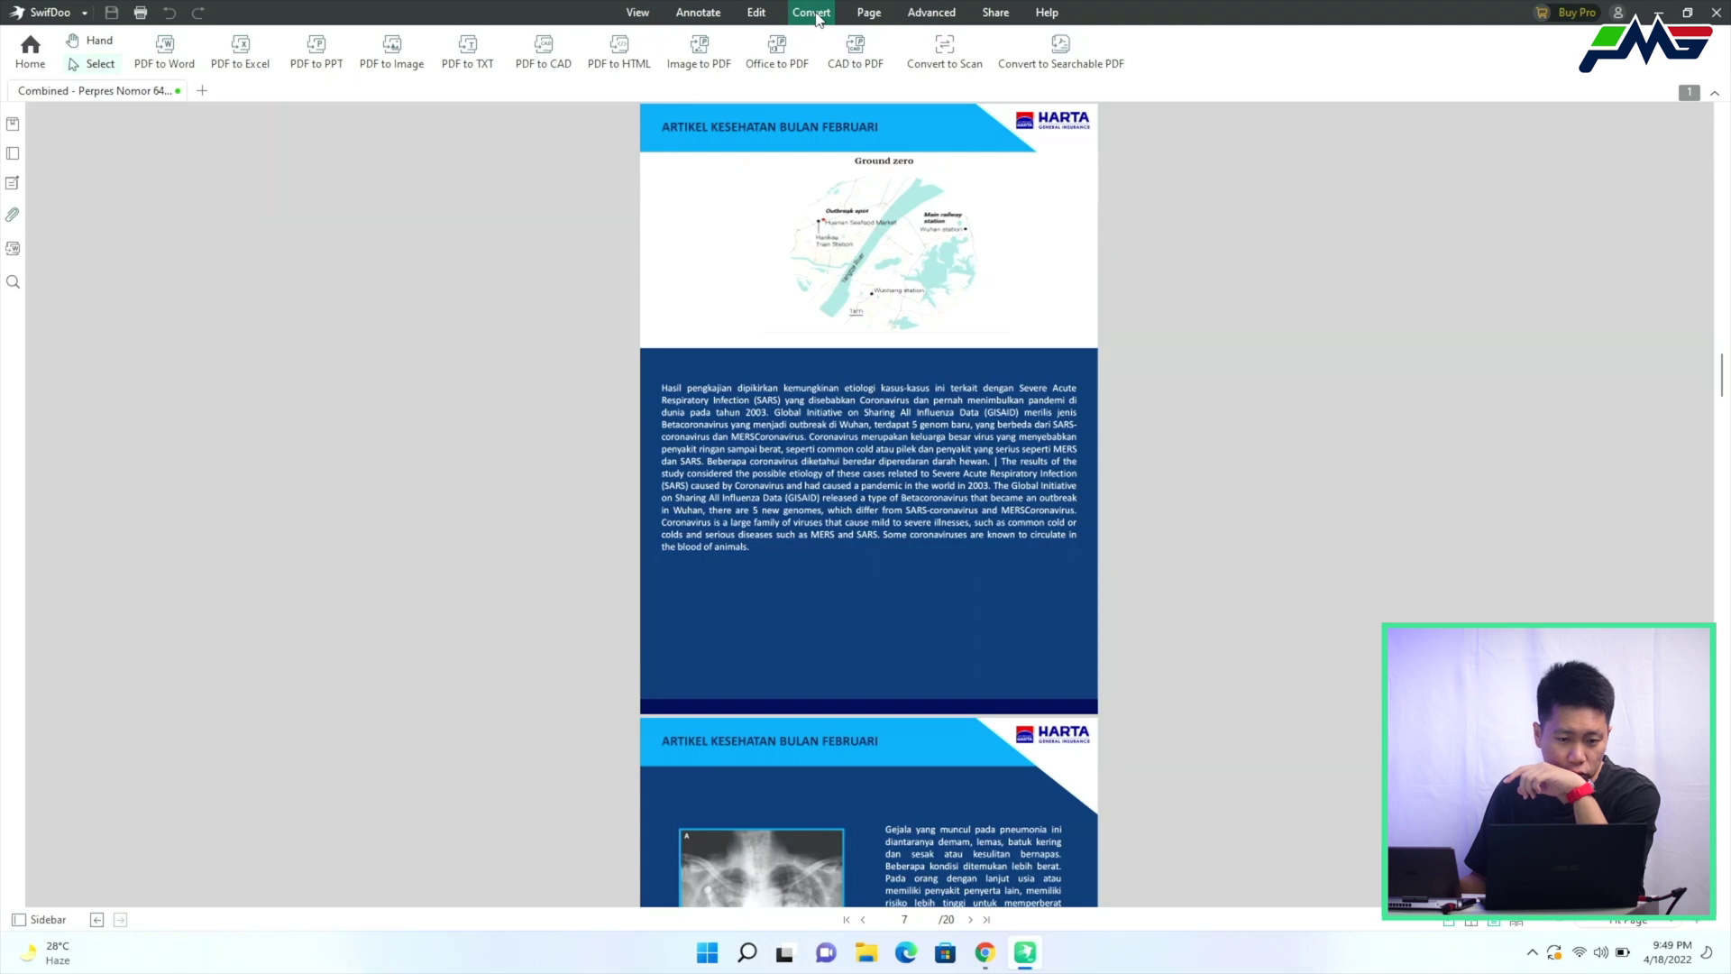
Place the CONFIDENTIAL most-used watermark diagonally across the Combined document's pages
click(929, 12)
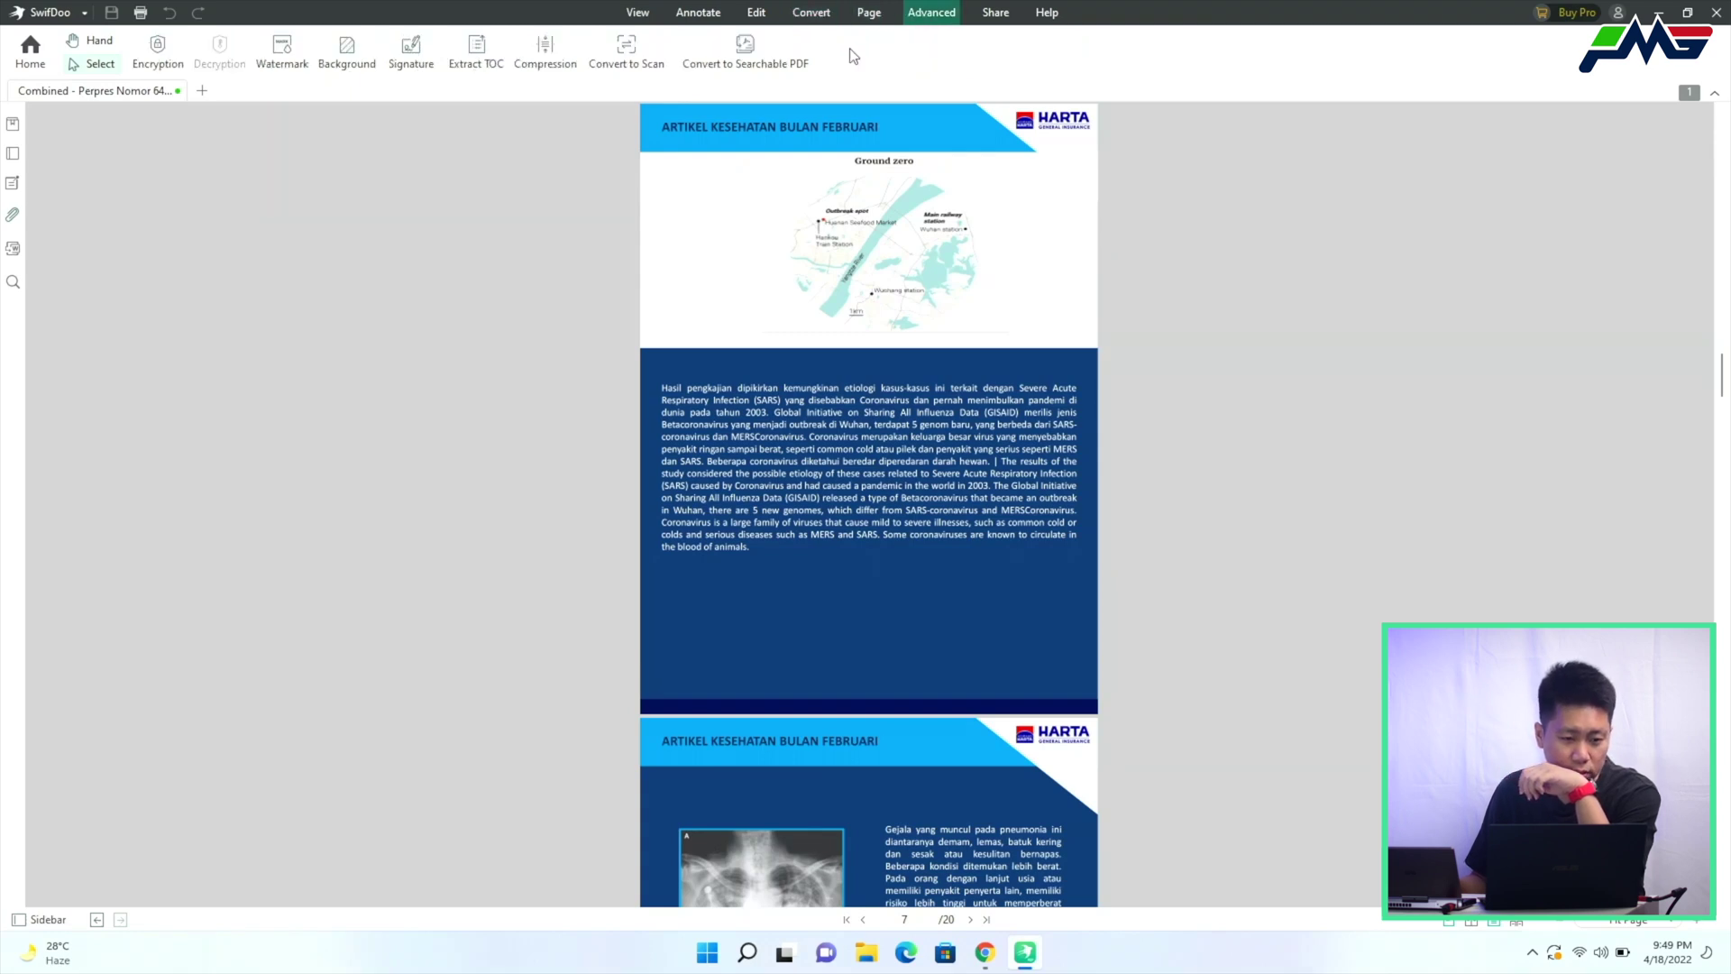
click(282, 52)
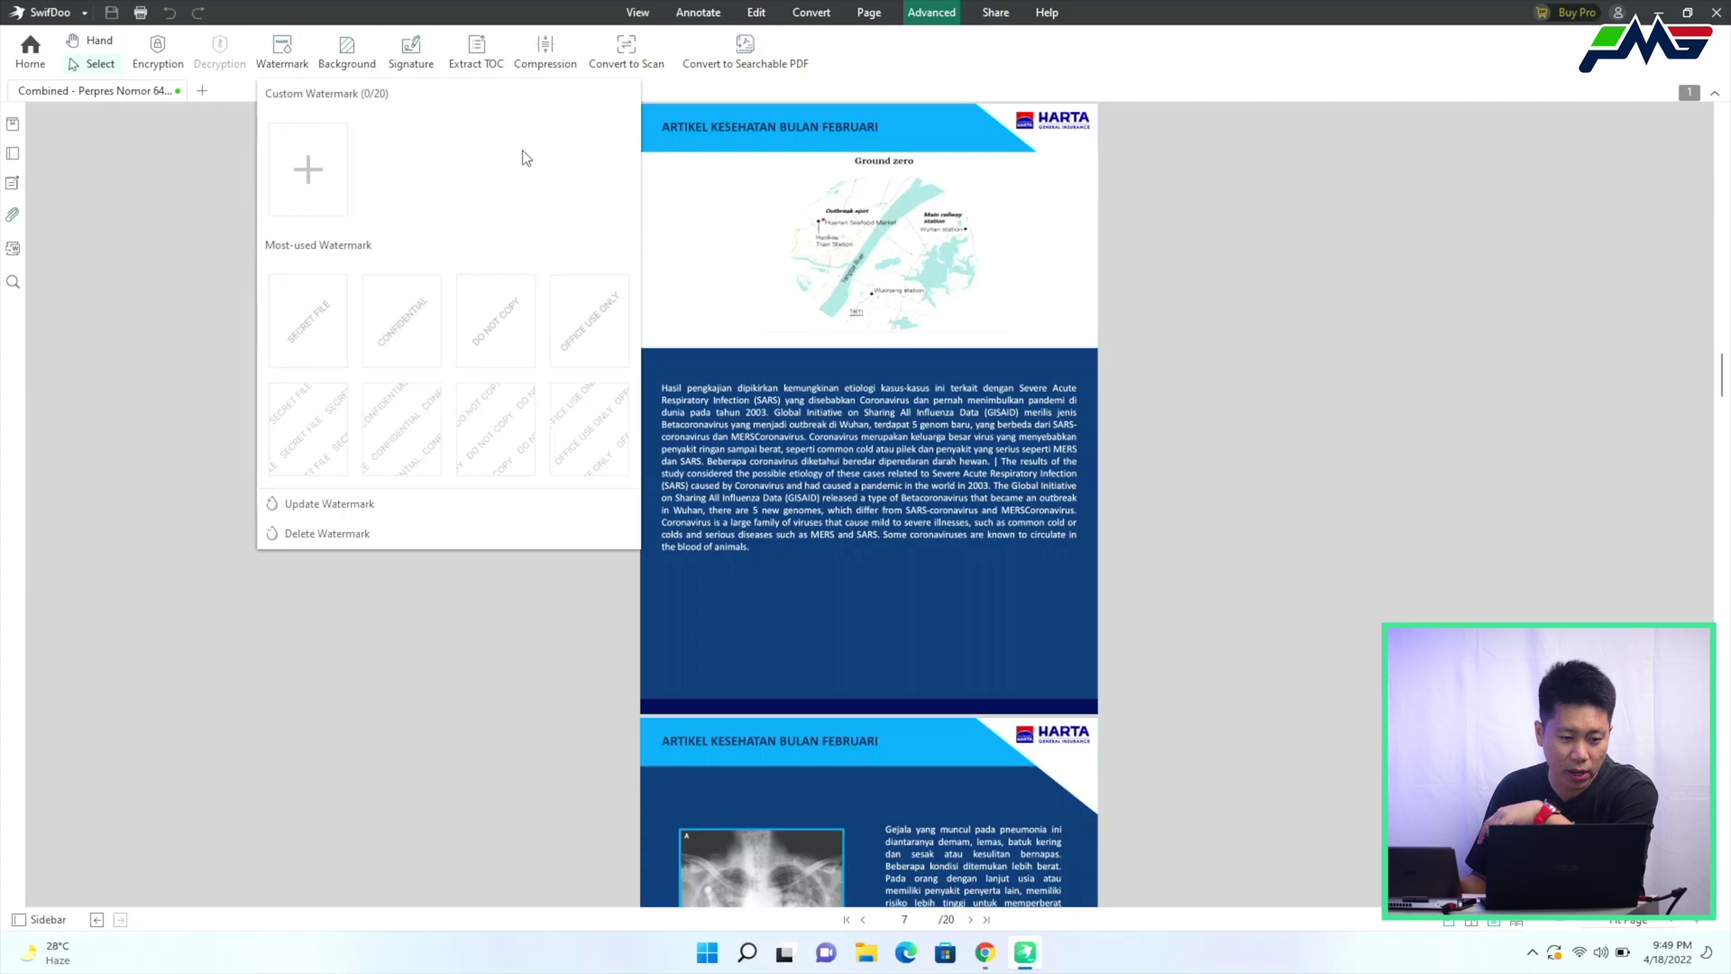
click(397, 336)
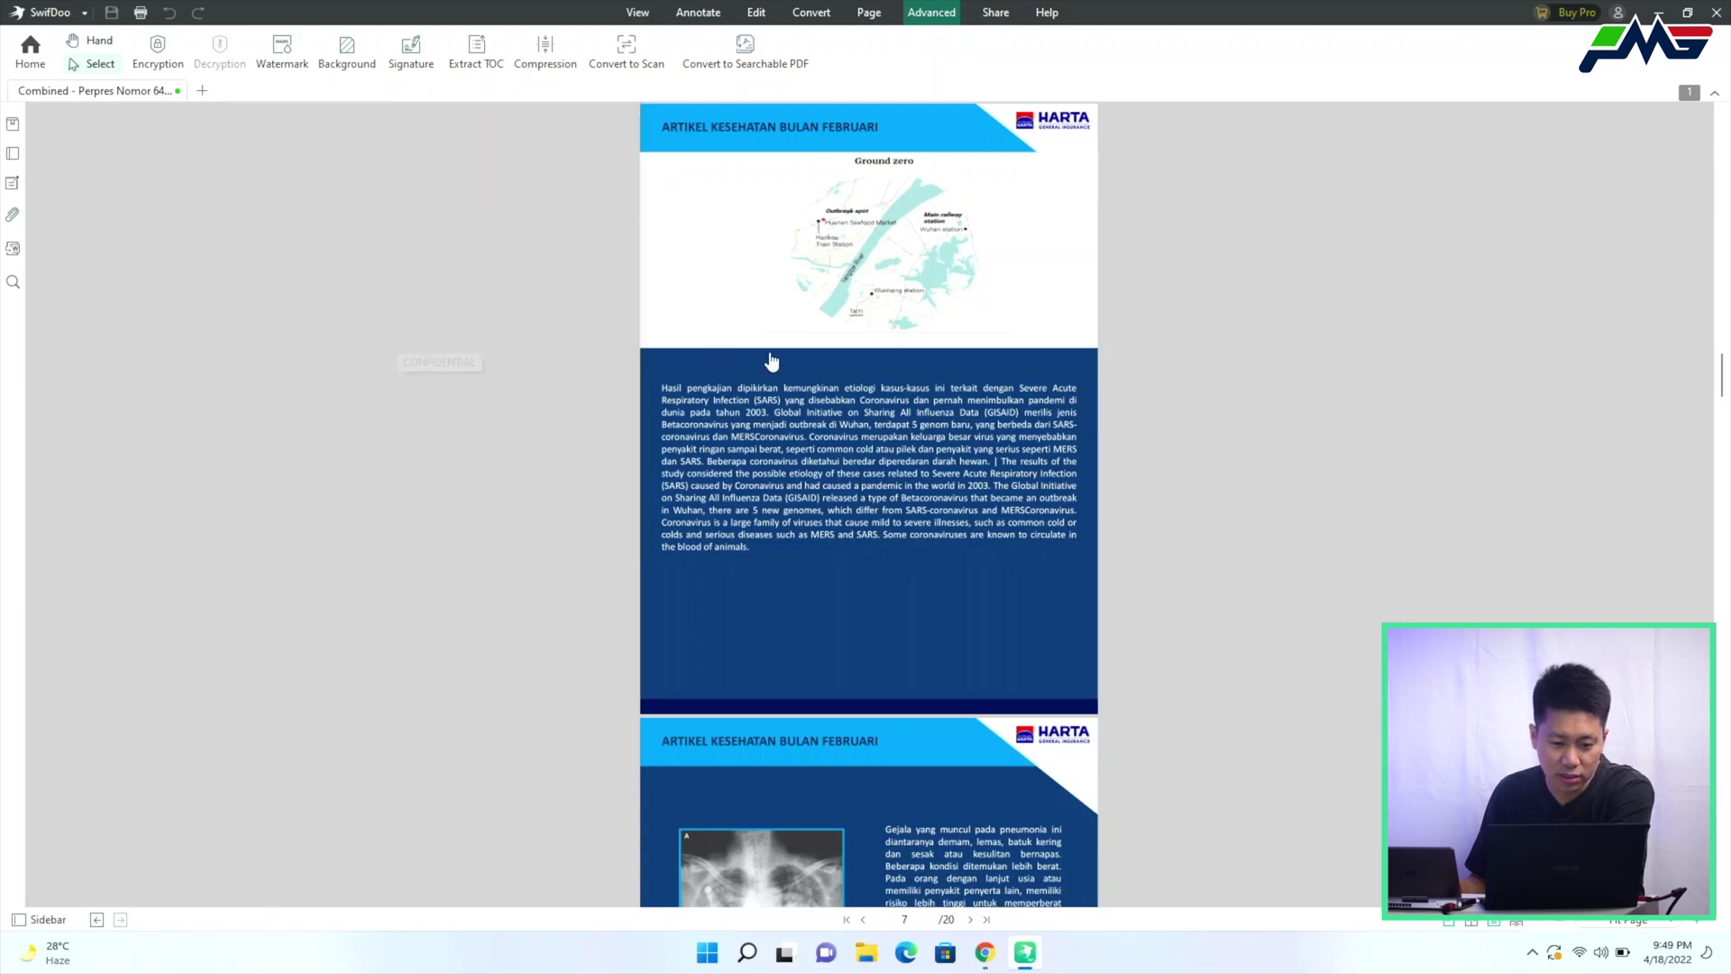
scroll(1034, 339, down, 5)
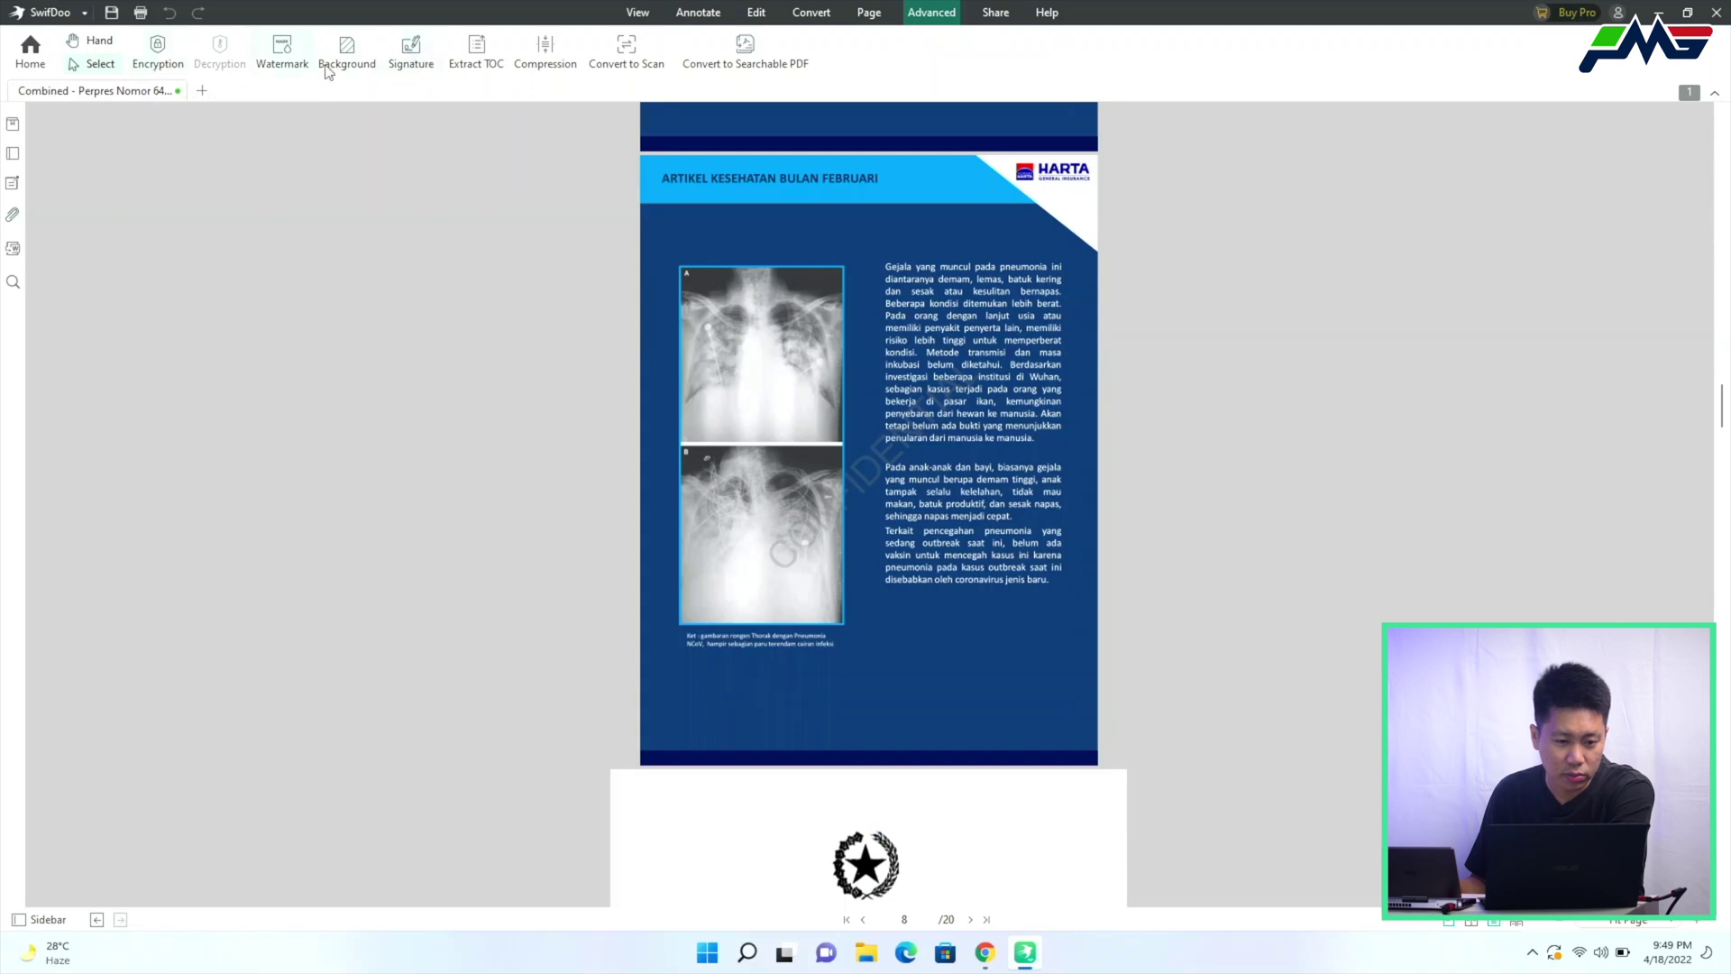
Compress the 1.66 MB Combined document with Image Quality set to Medium
click(560, 63)
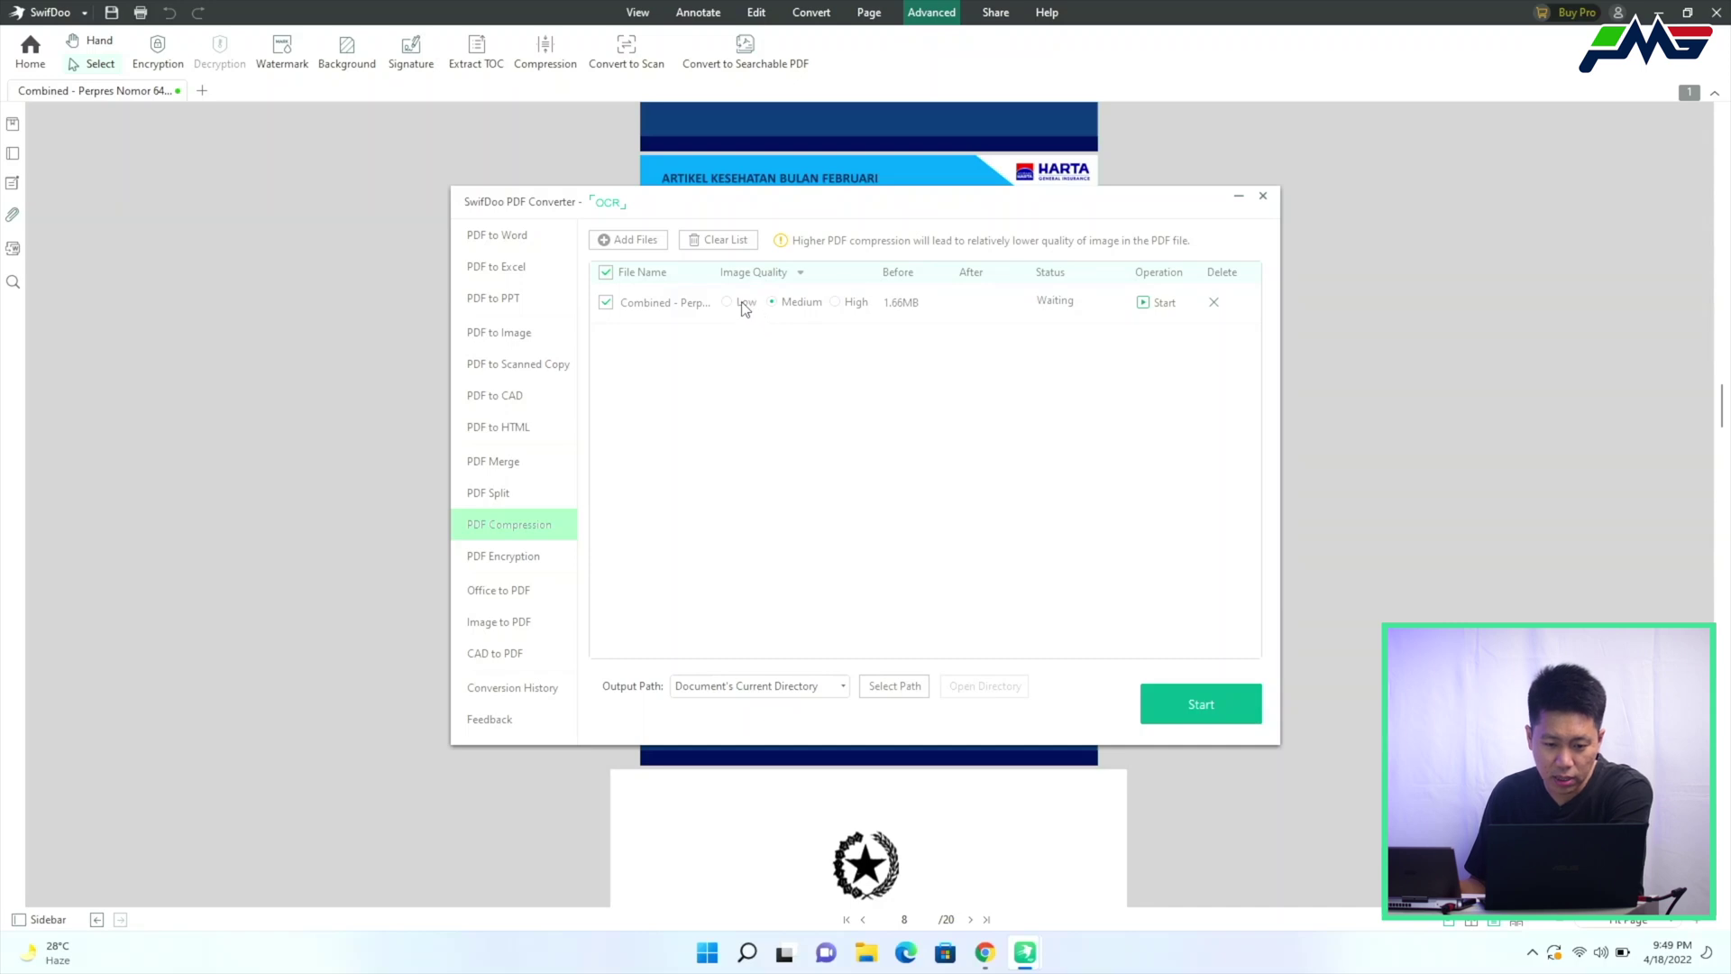
click(852, 303)
click(807, 305)
click(838, 311)
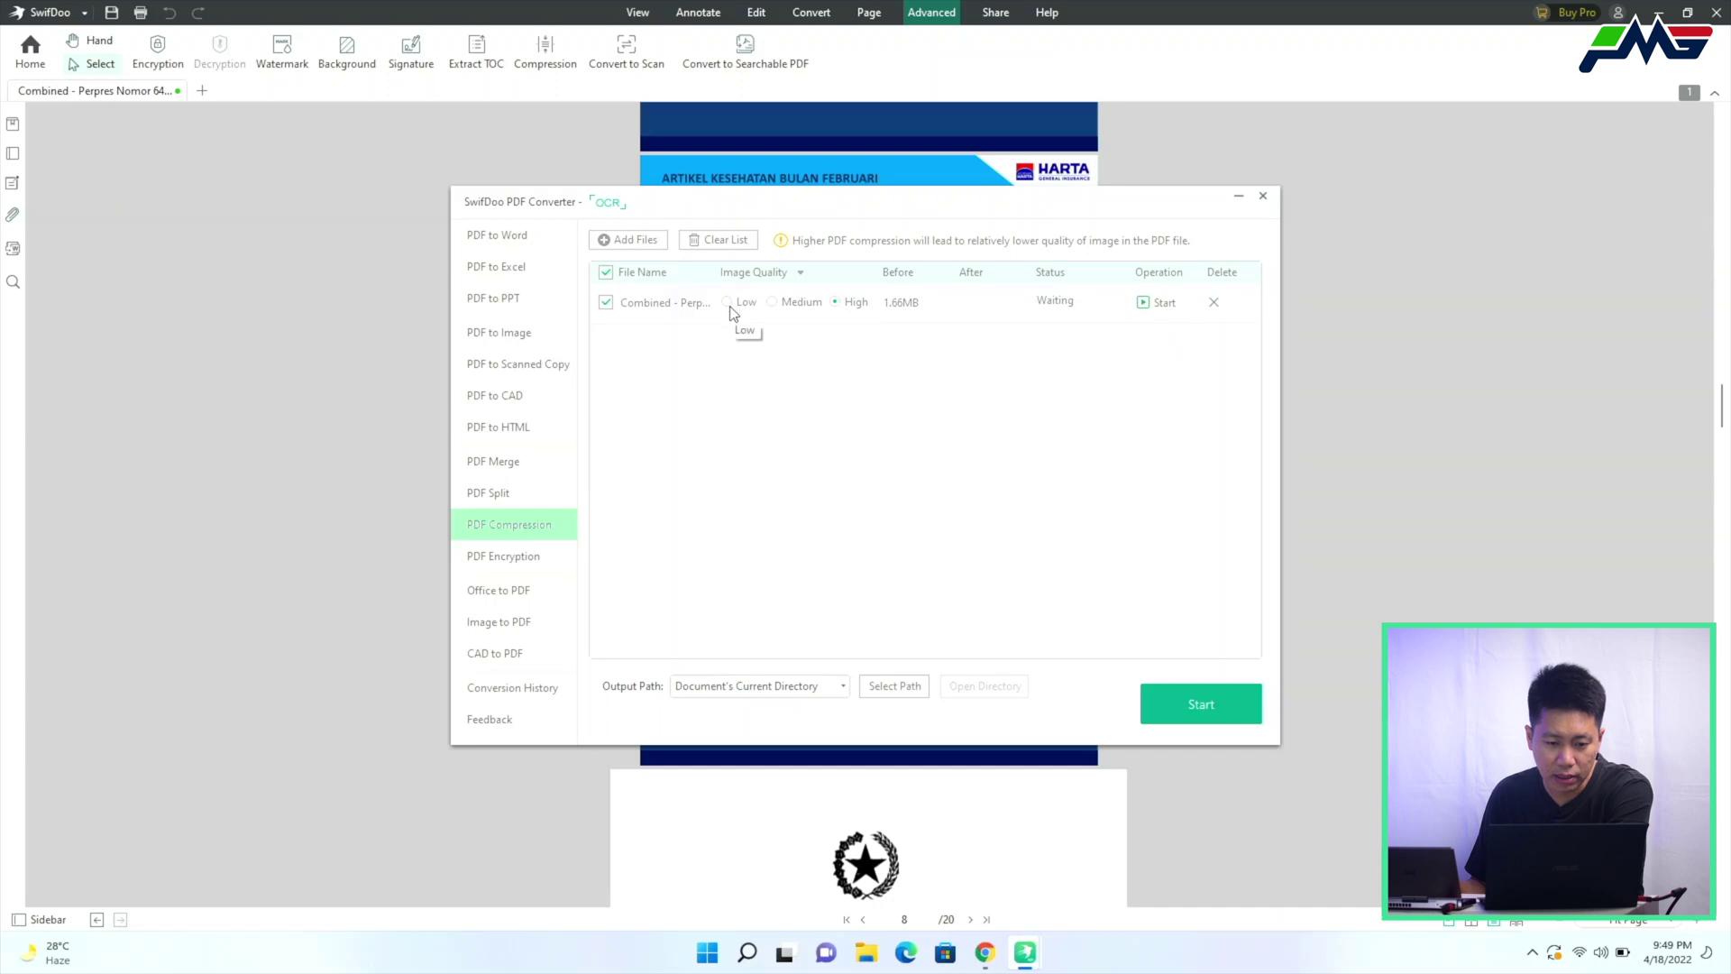
click(789, 304)
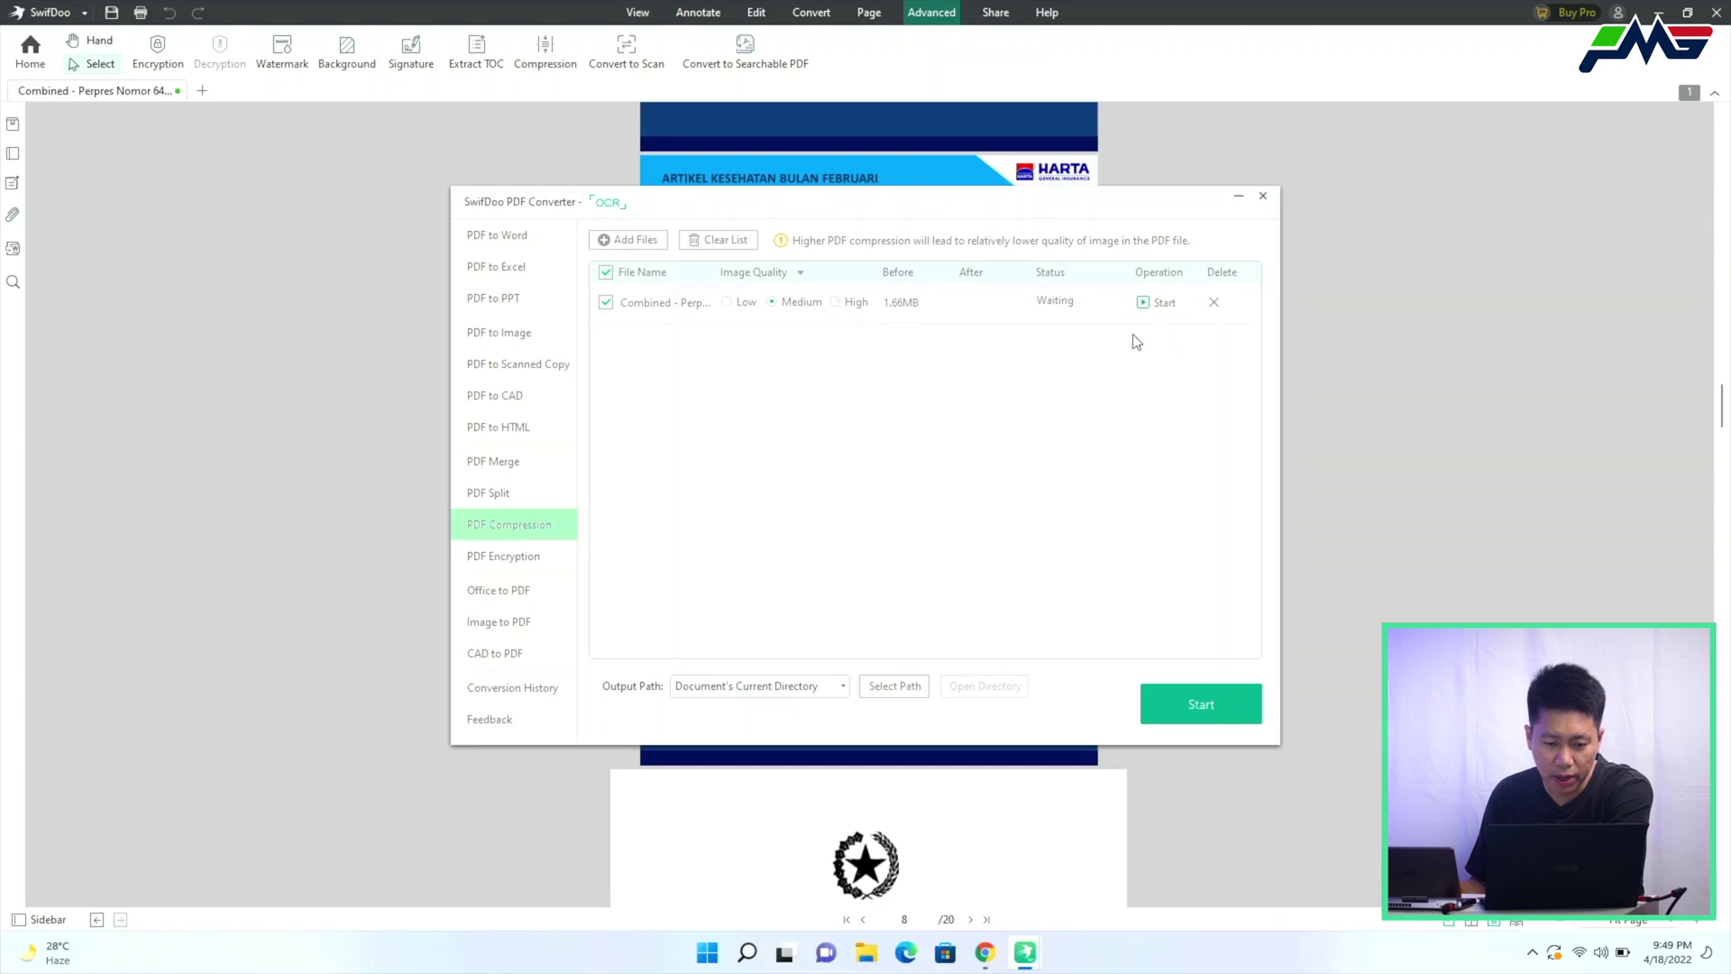
click(1172, 304)
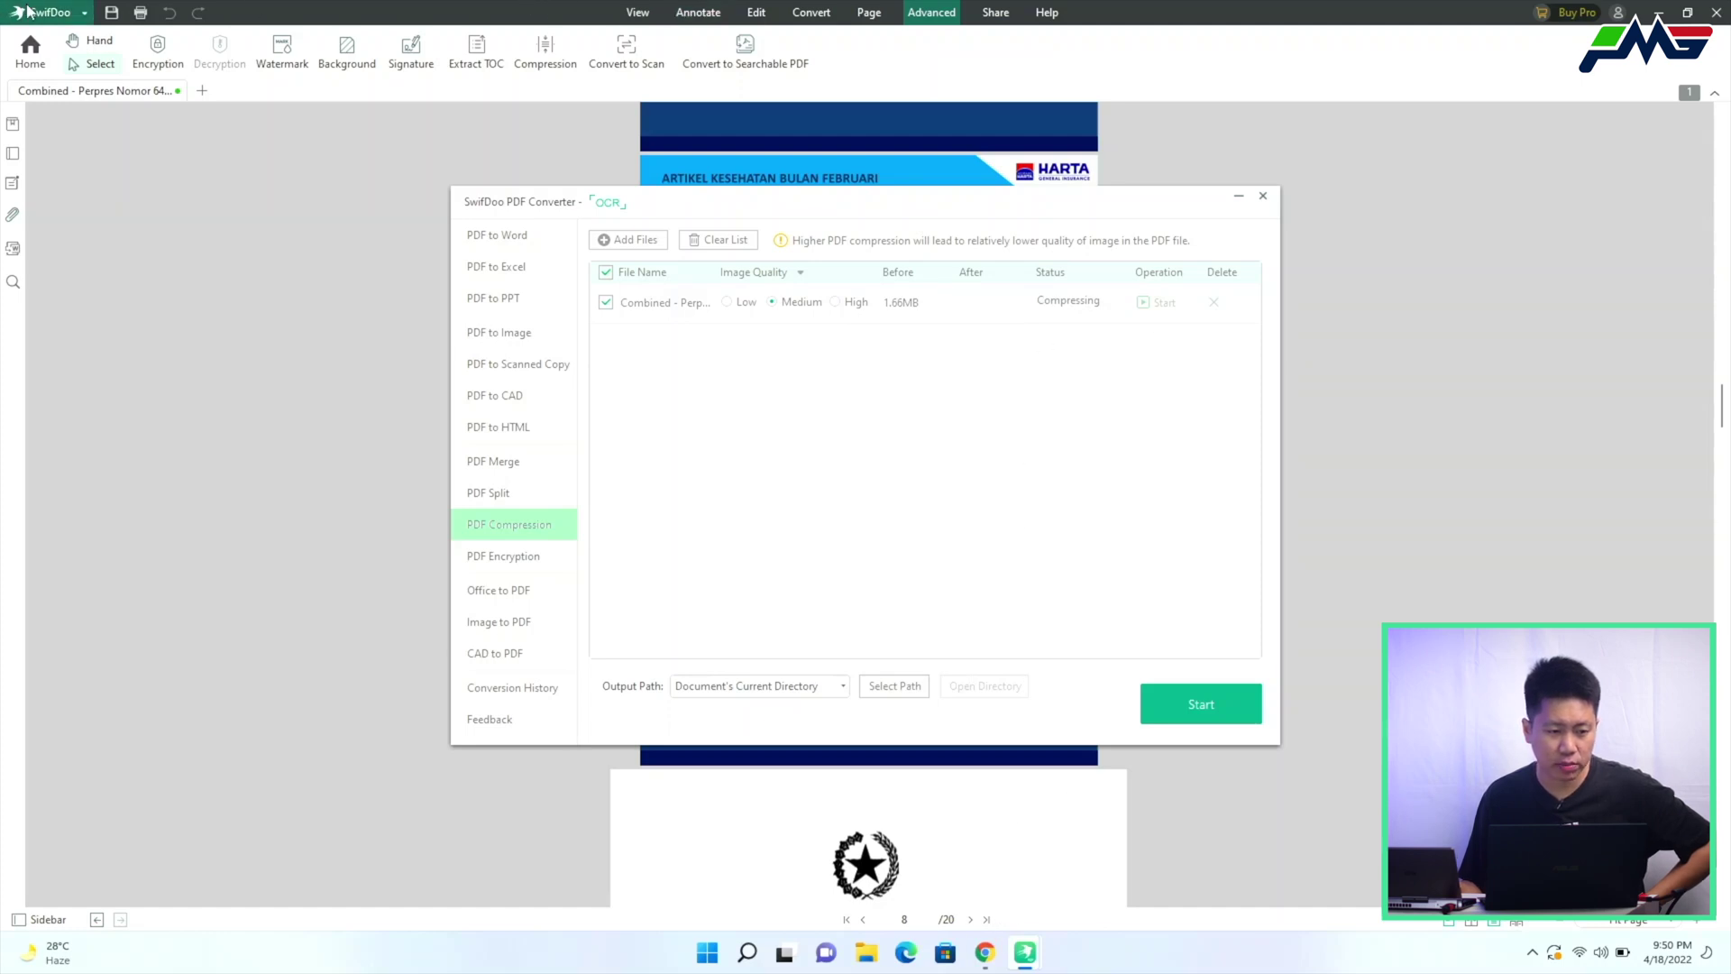
Check the SwifDoo process in Task Manager while compression finishes at 1.10 MB
click(77, 22)
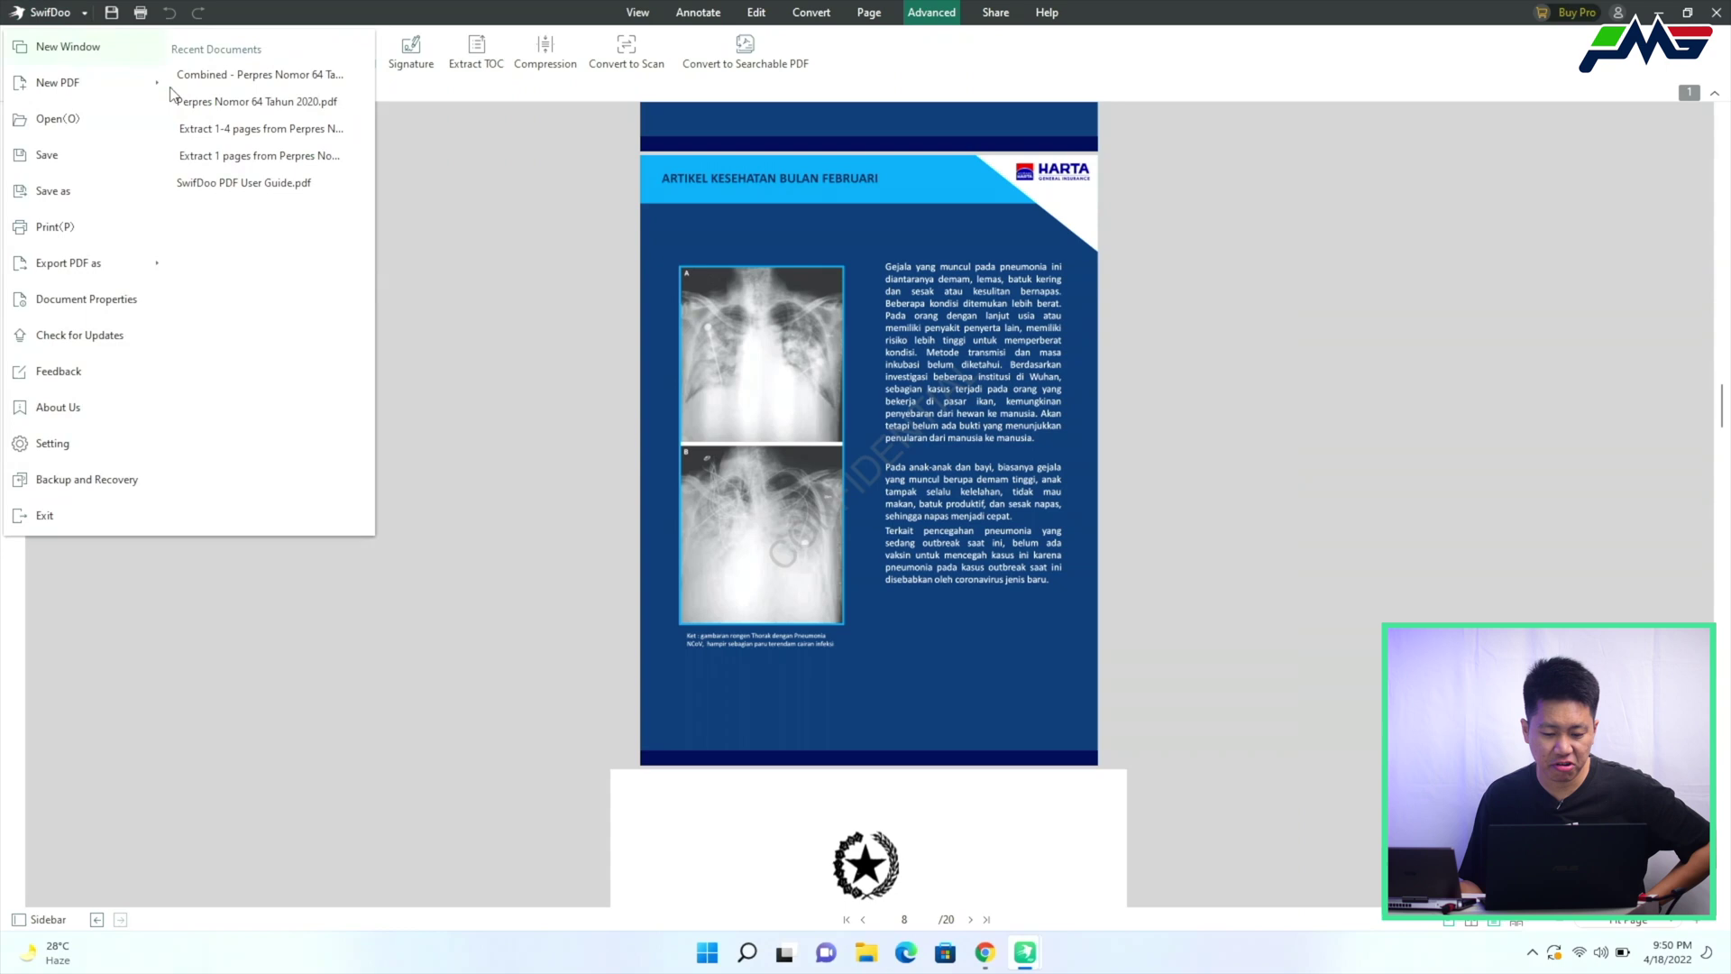
click(1037, 958)
click(1079, 871)
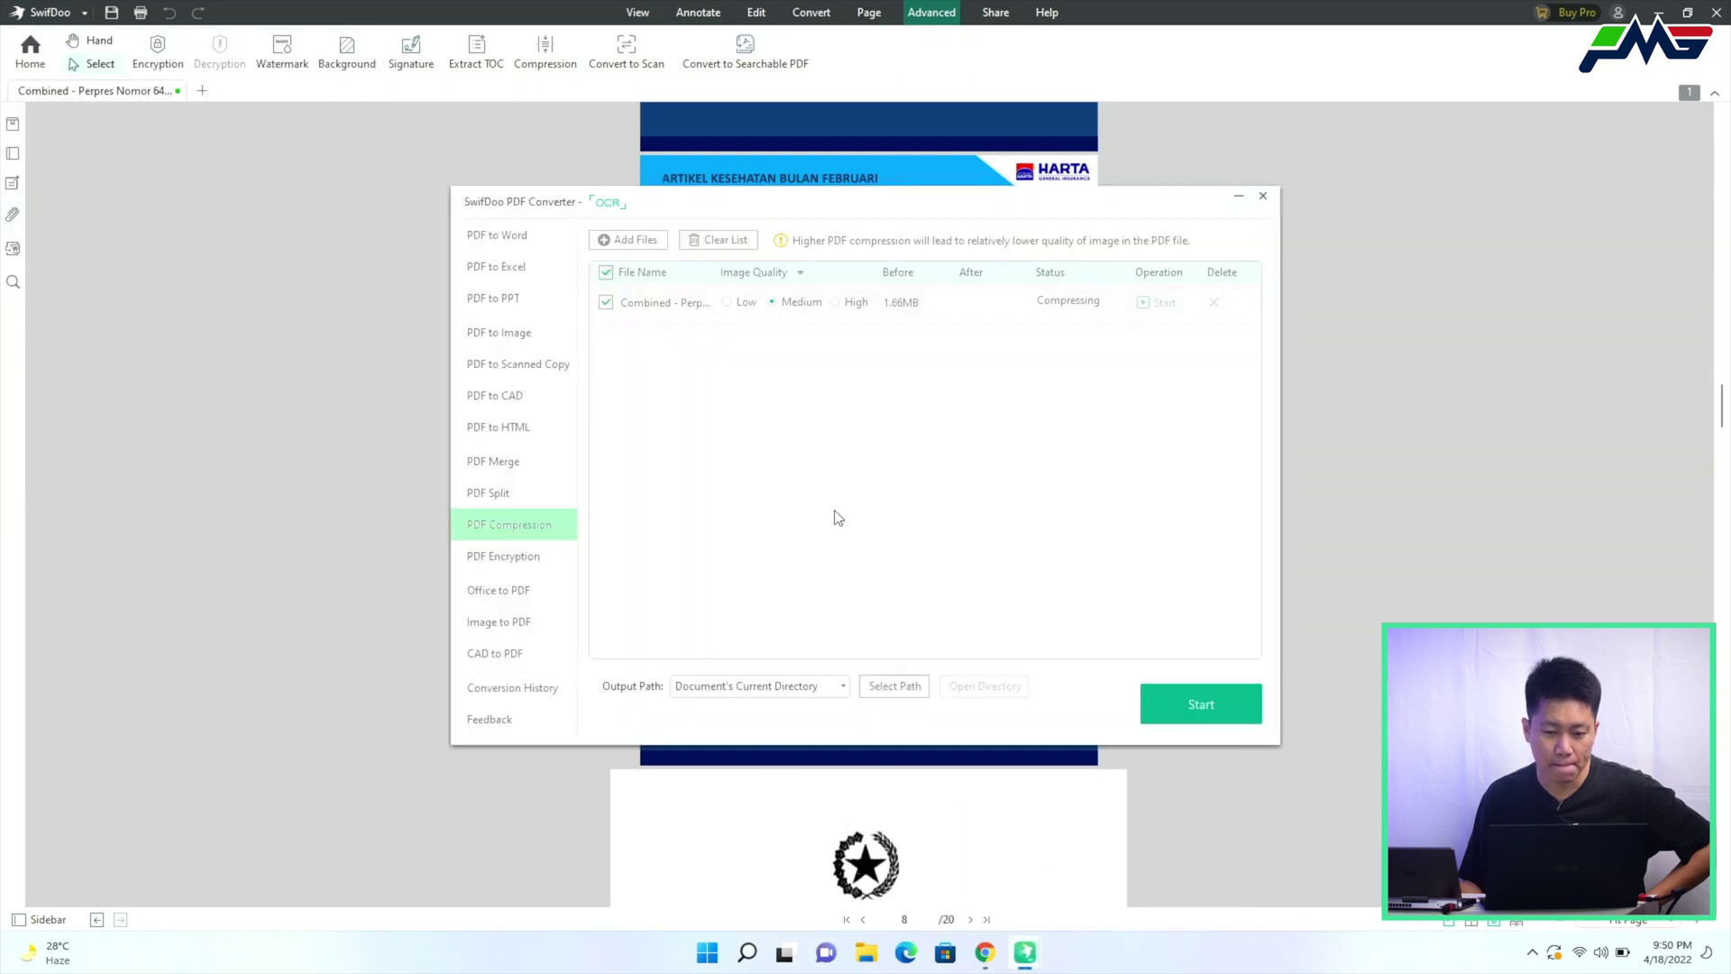
key(ctrl+shift+Escape)
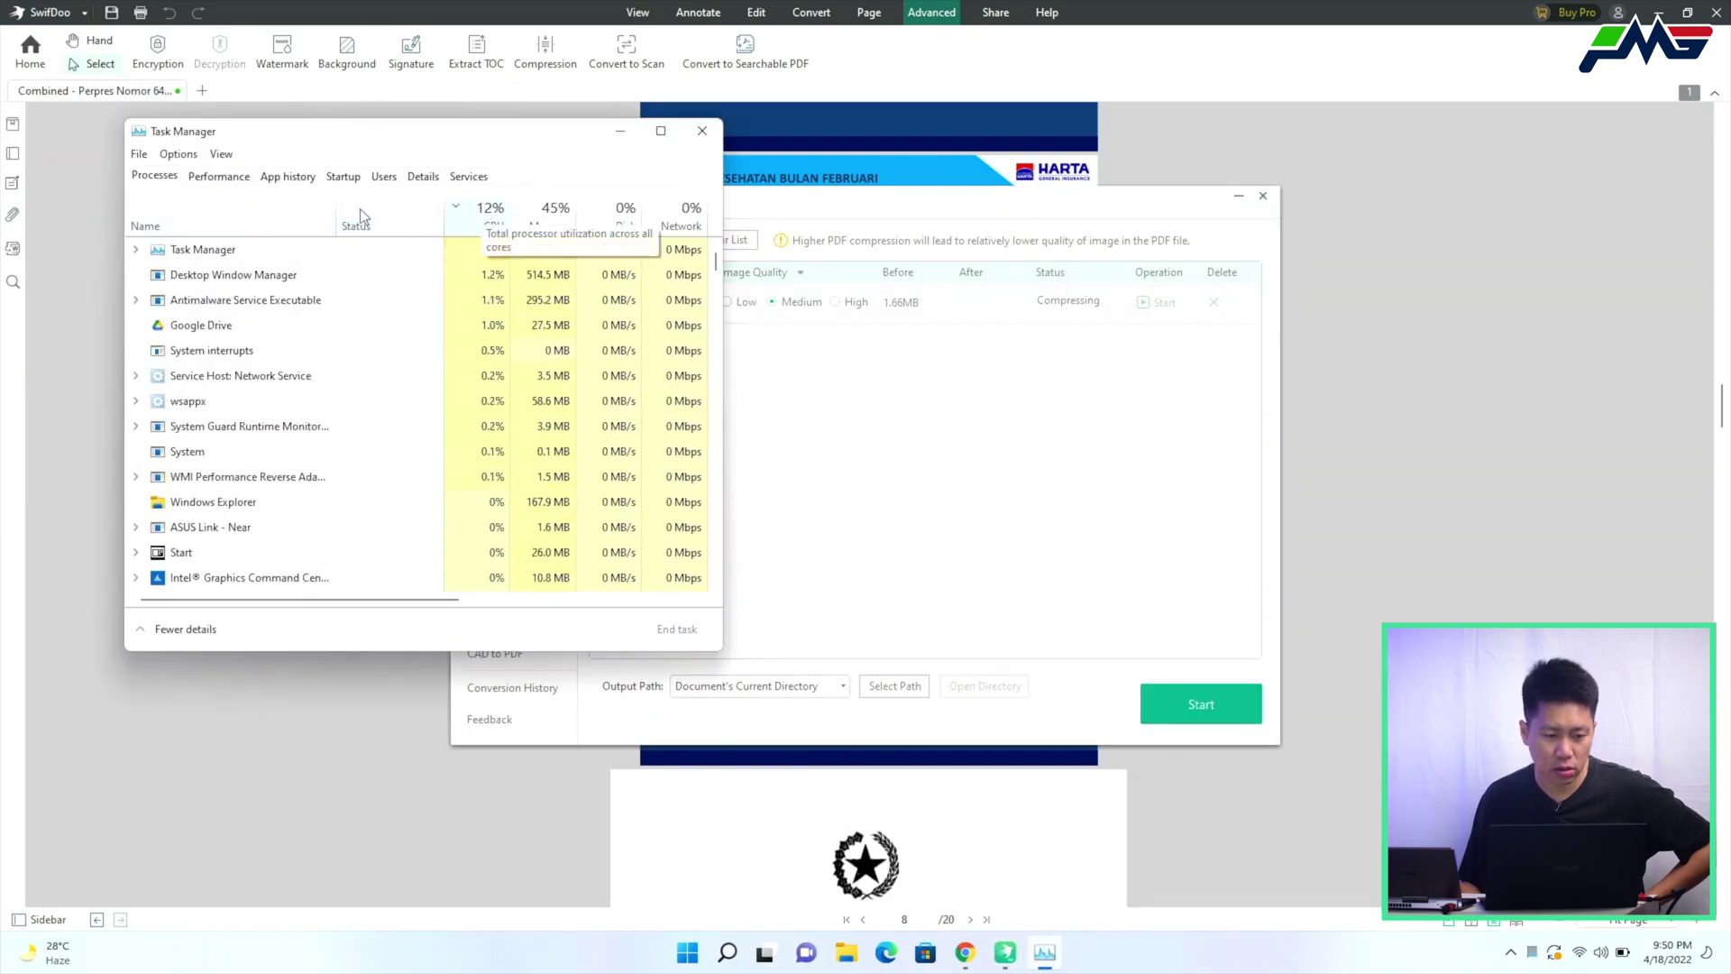
click(274, 224)
click(401, 311)
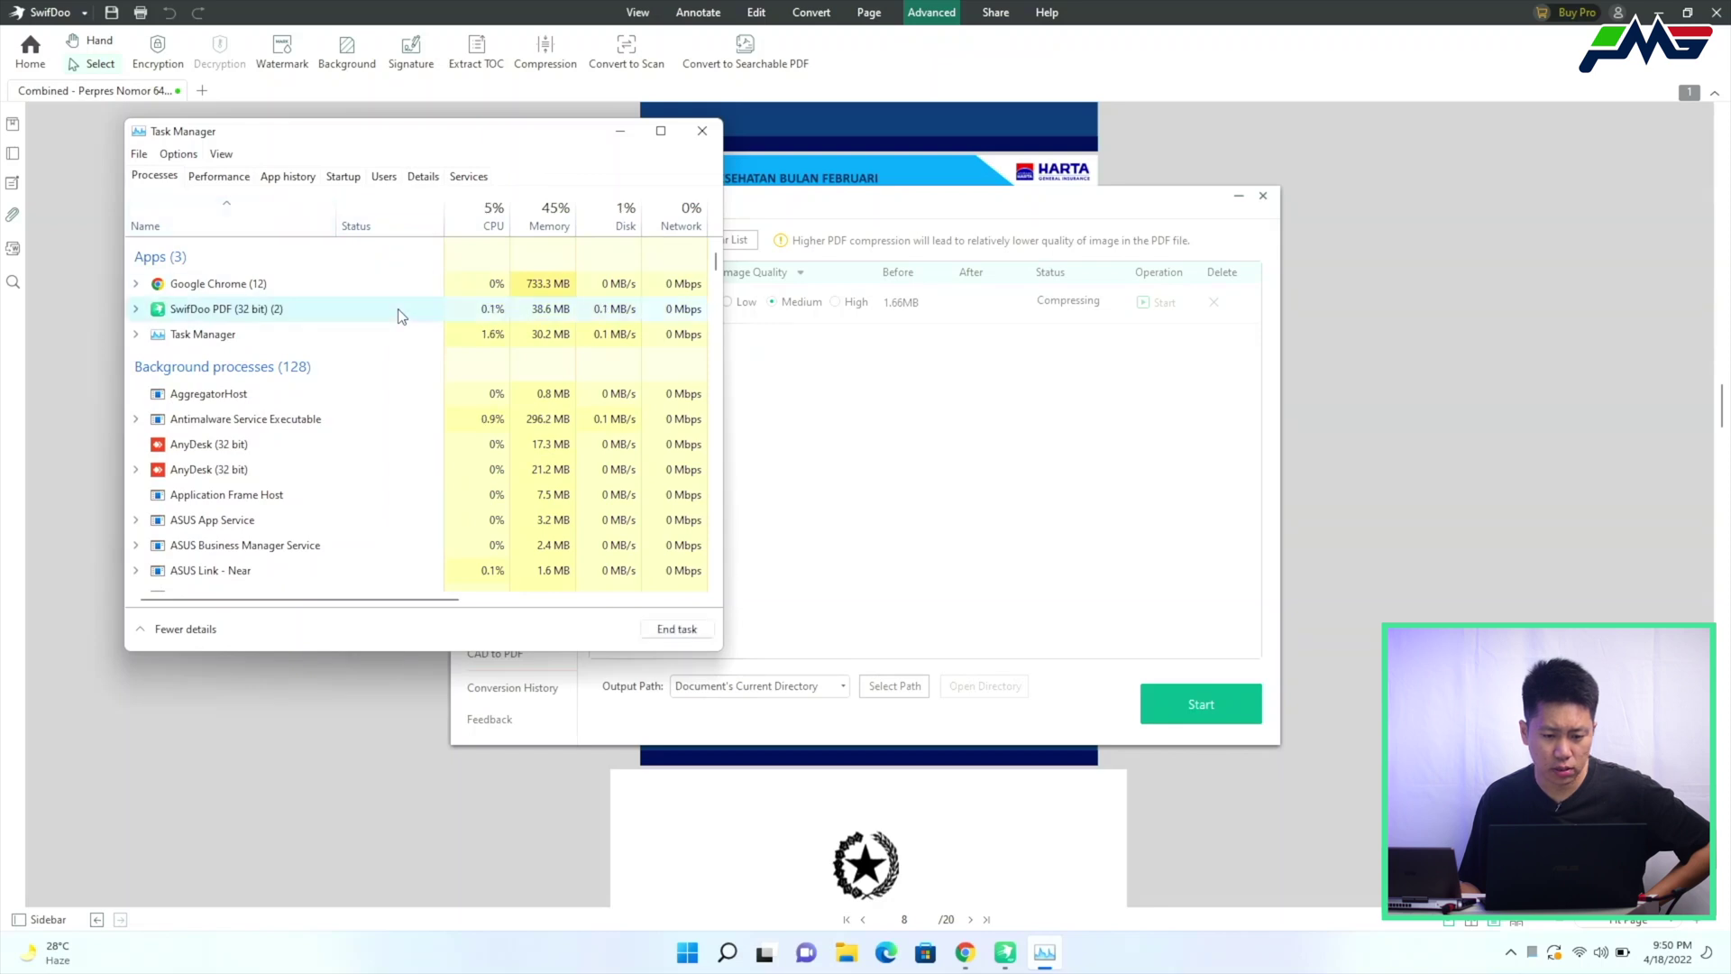
click(703, 133)
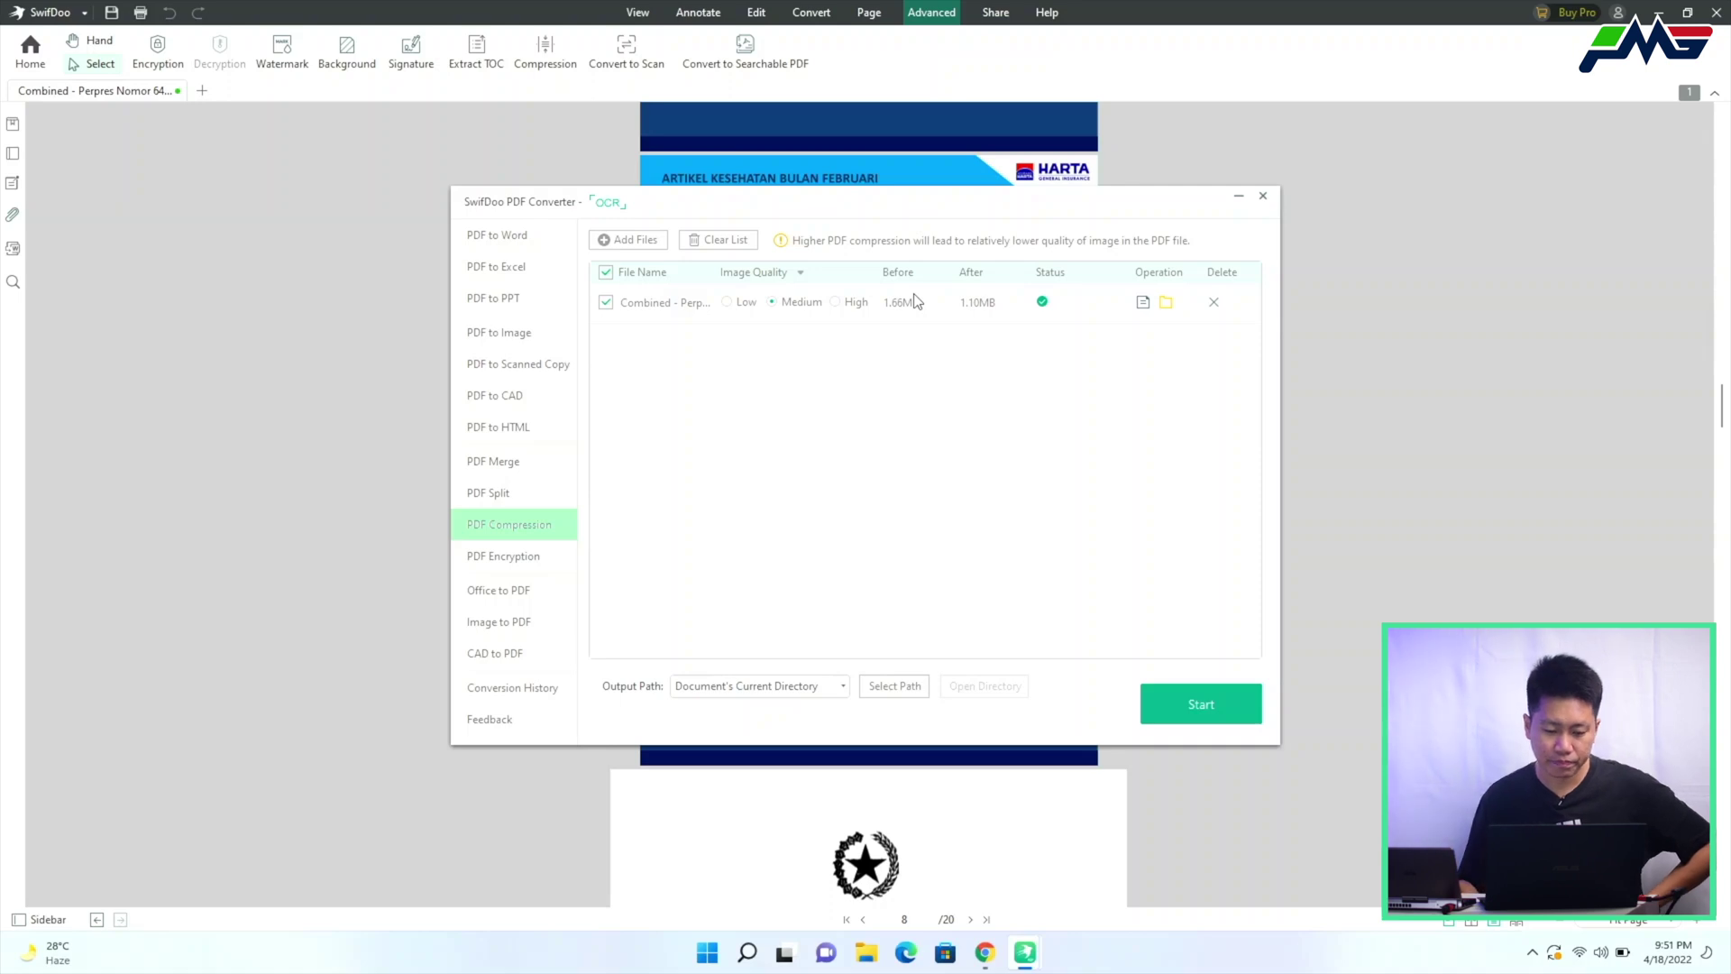
Check the Desktop in File Explorer for the compressed copy, then return to Chrome's SwifDoo pricing page
click(866, 952)
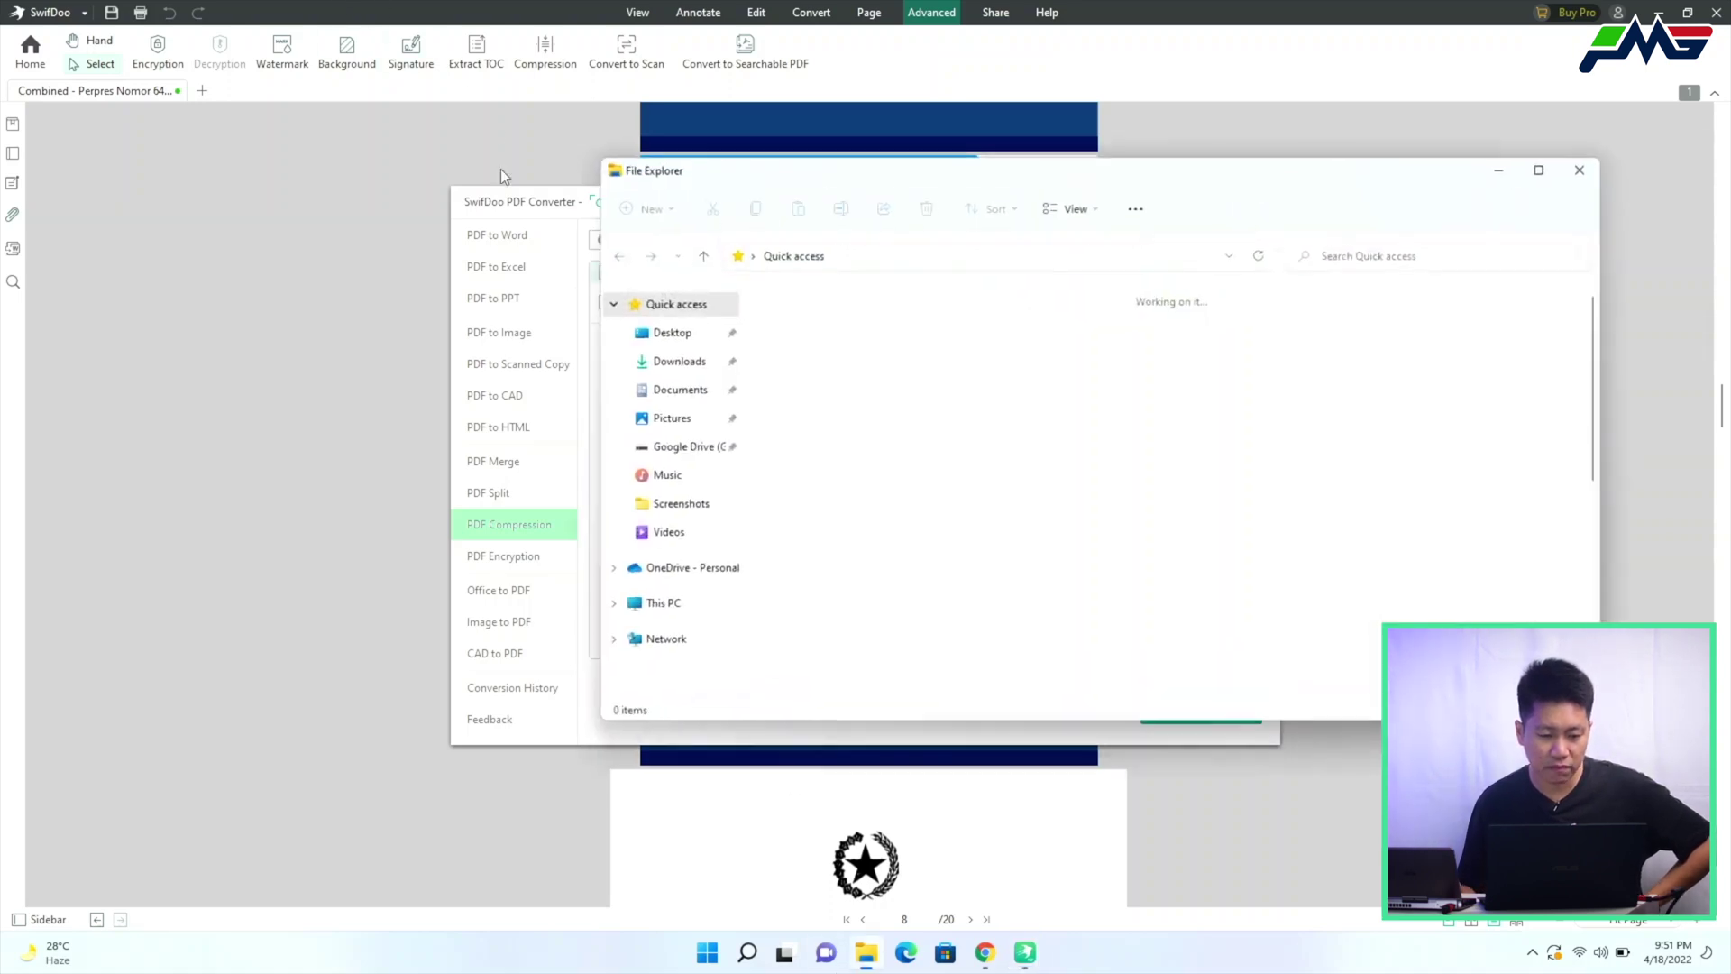
click(655, 332)
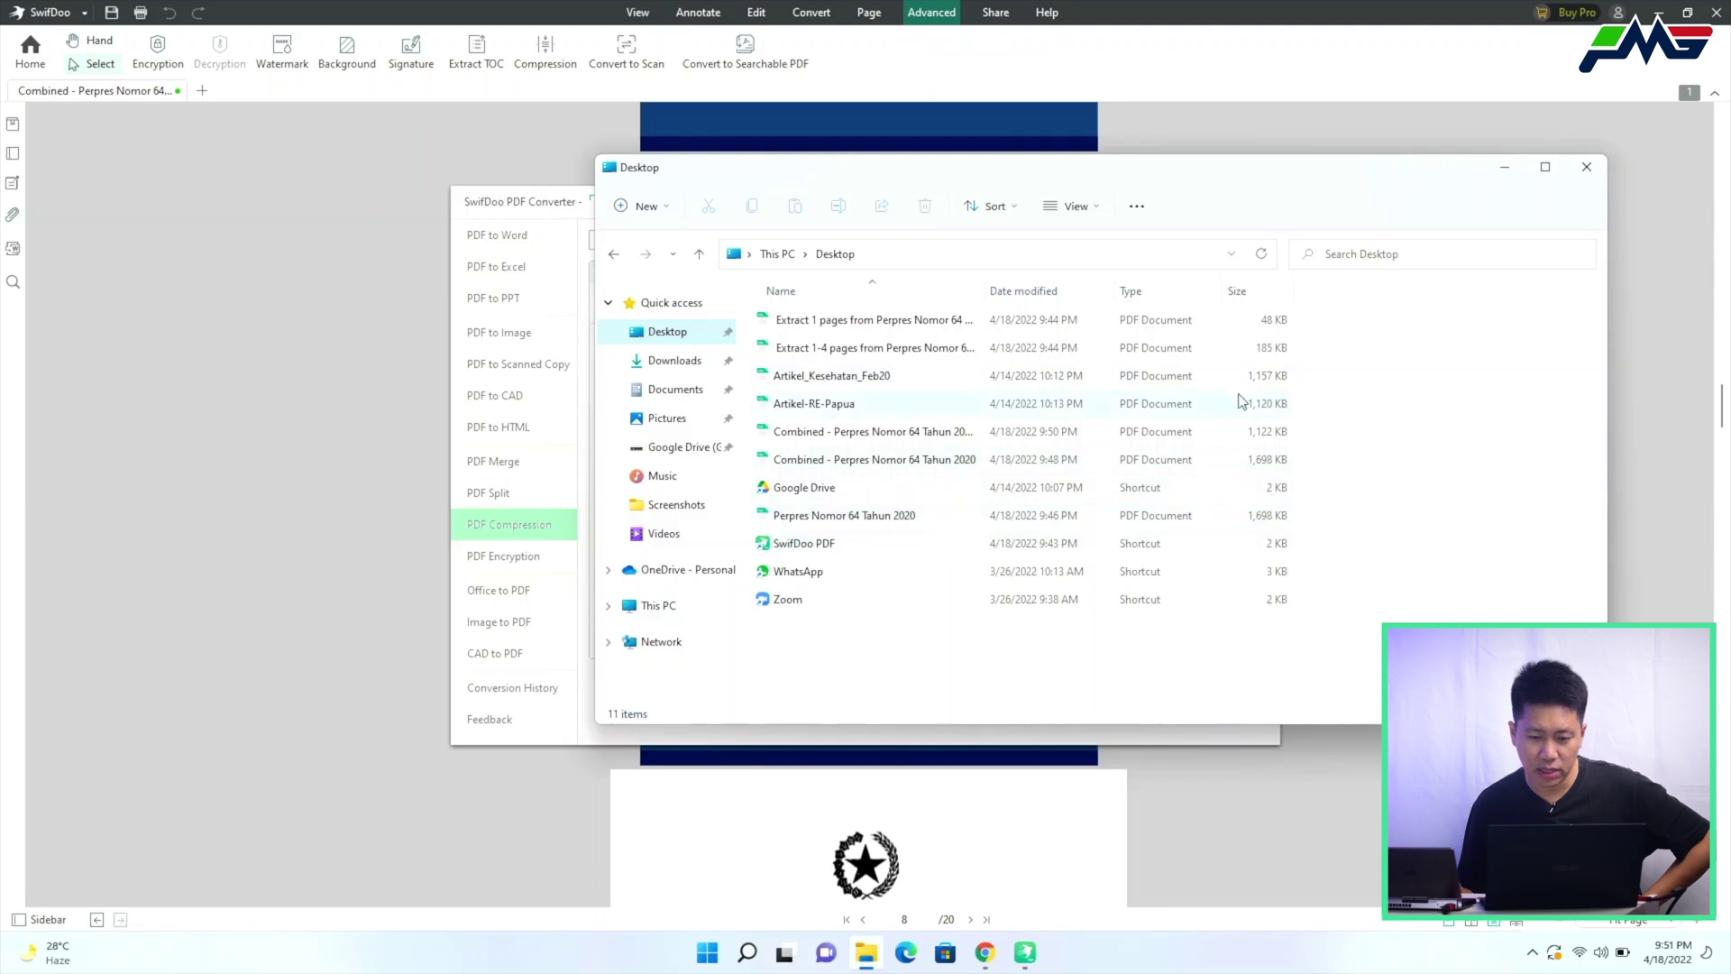
click(1587, 167)
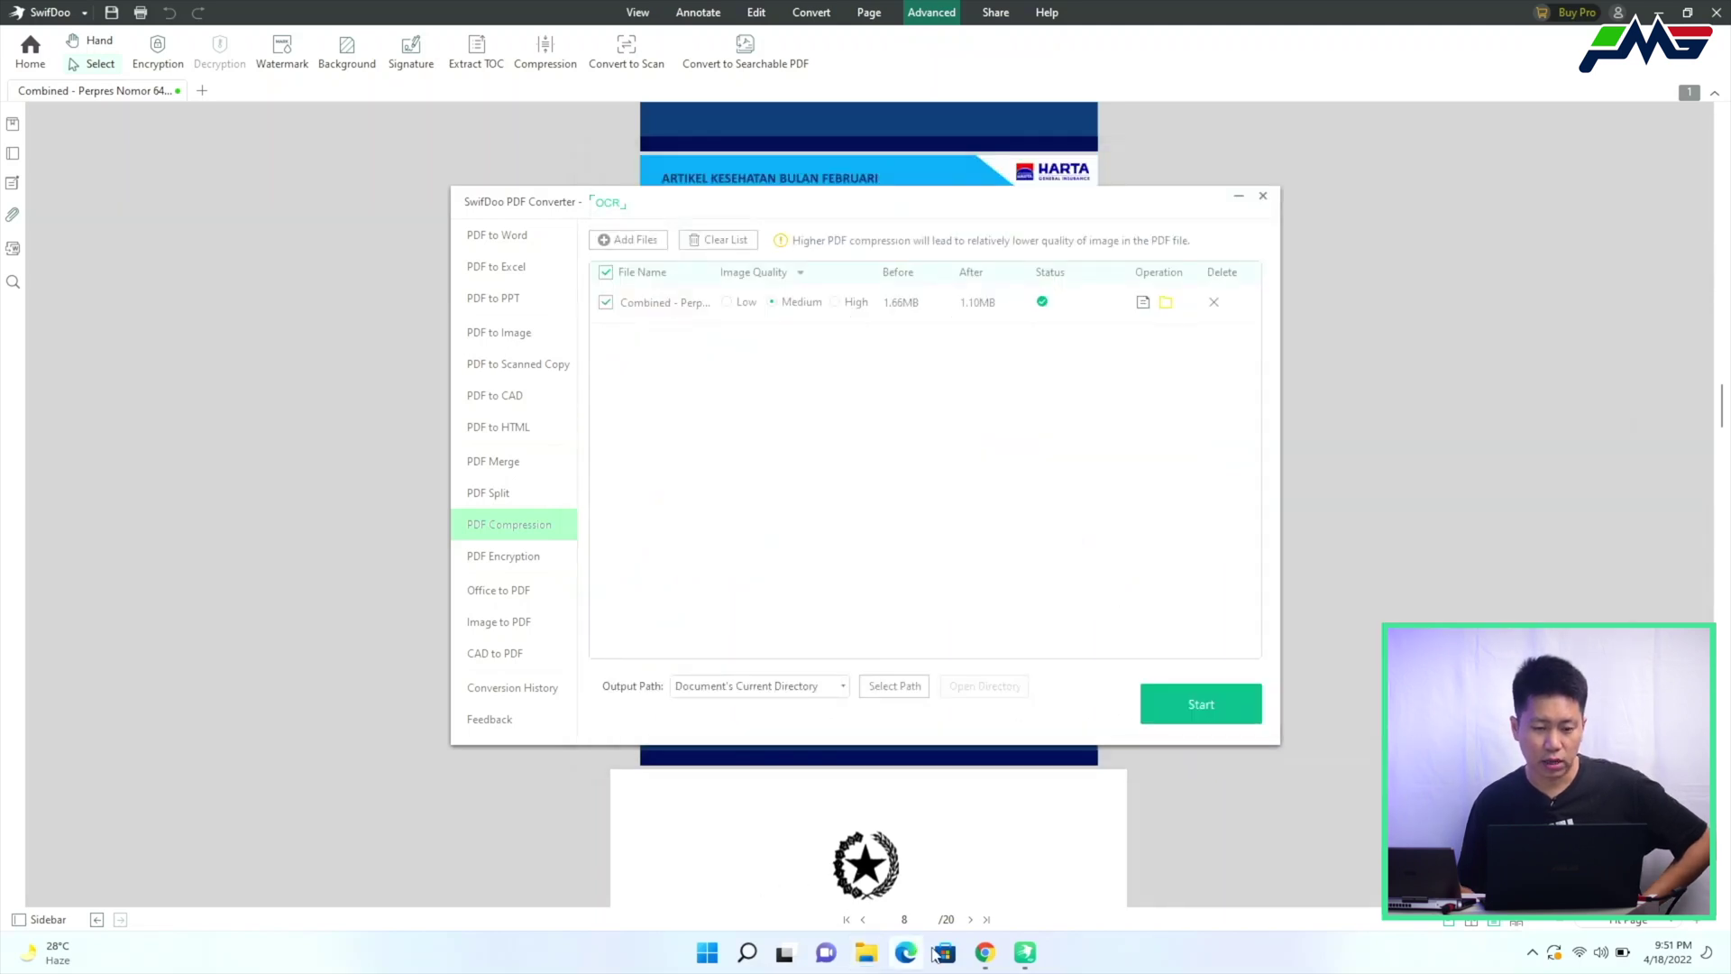
mouse_move(984, 952)
click(1081, 861)
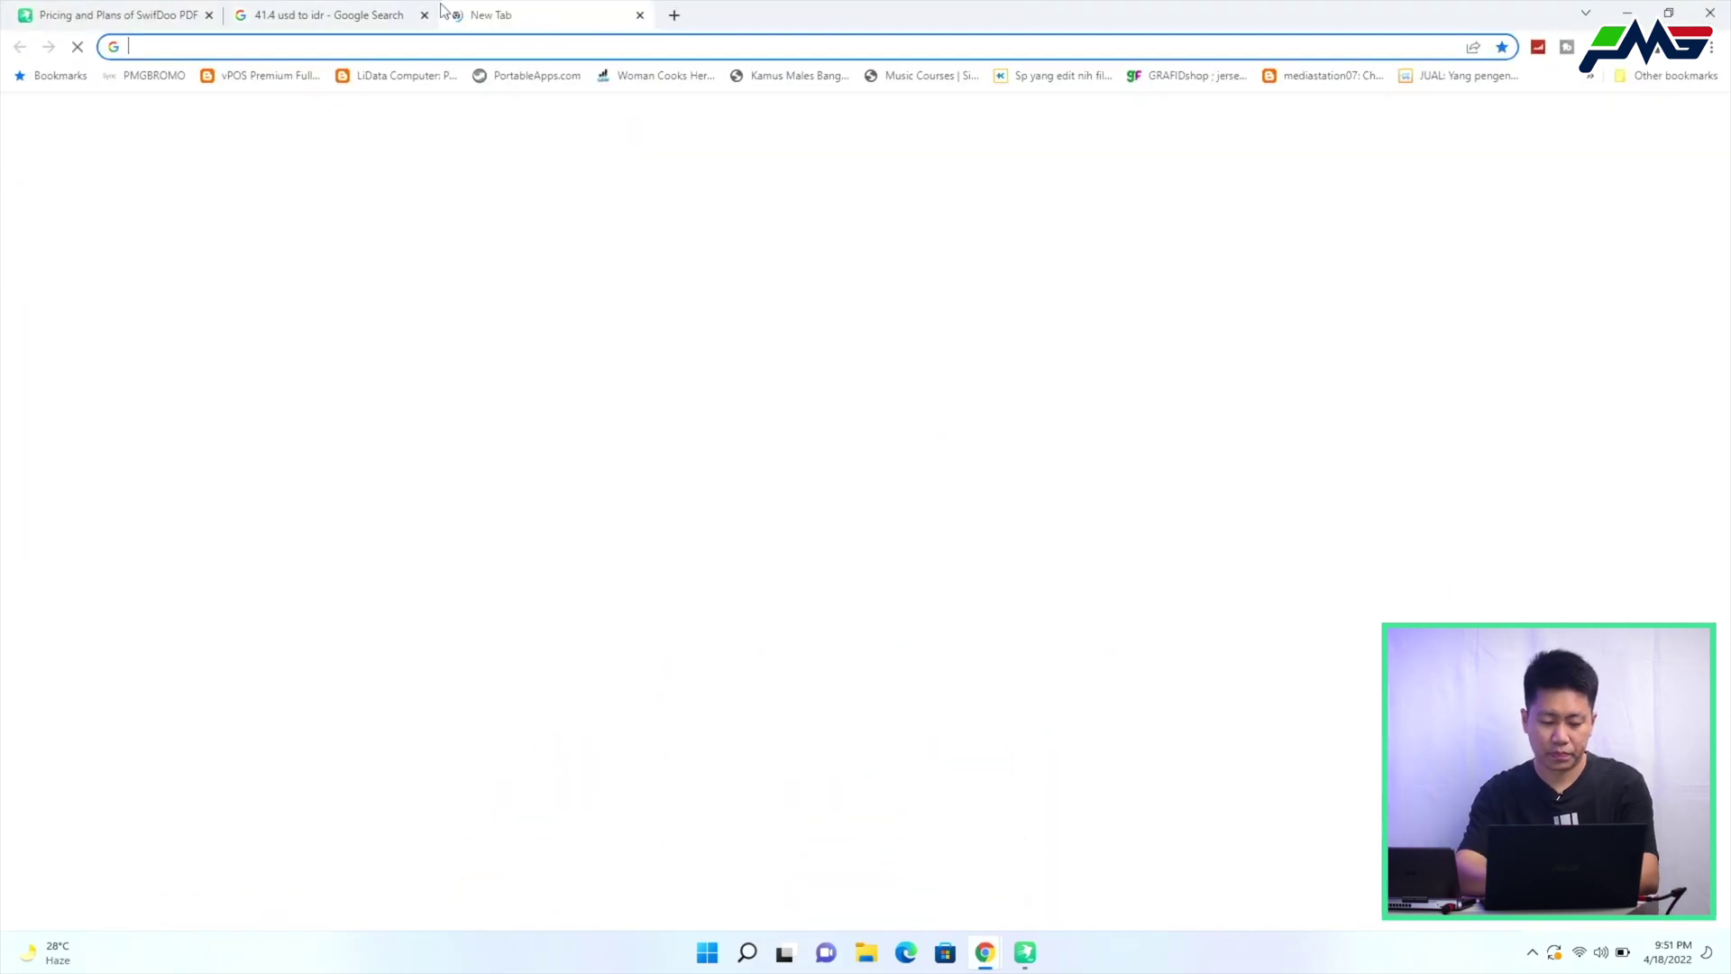
Search 'brosur hyundai creta filetype:pdf' in a new tab and open the e-brochure-hyundai-creta.pdf result
click(459, 14)
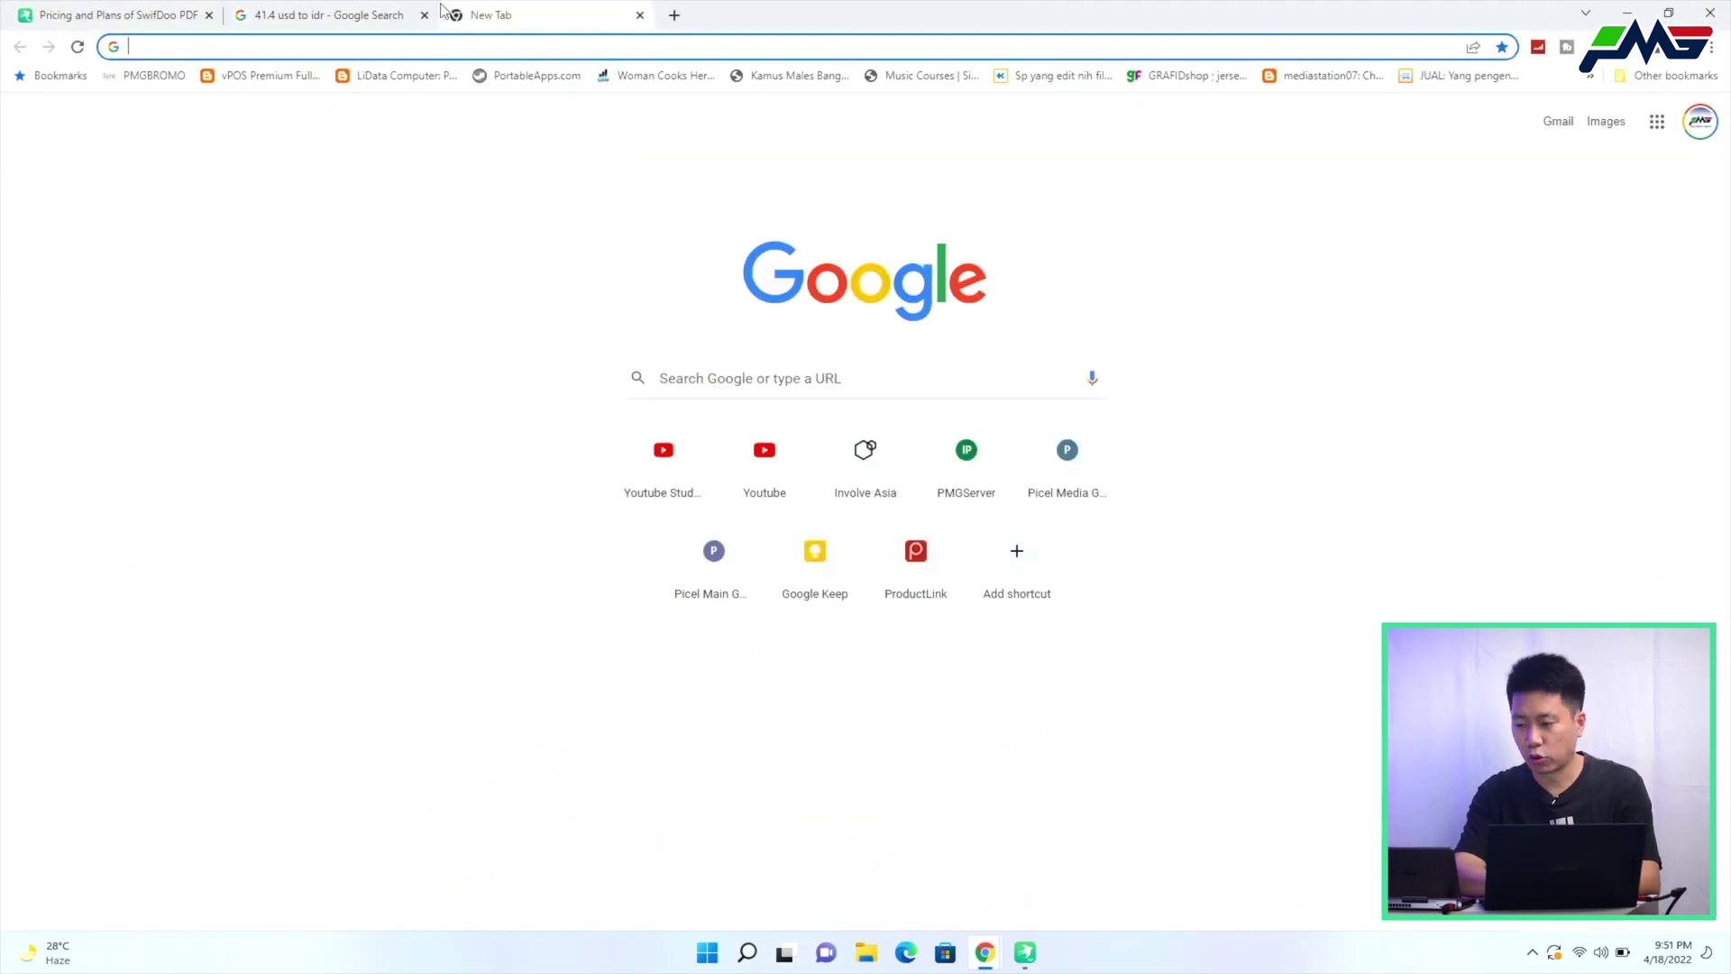
text(brosur)
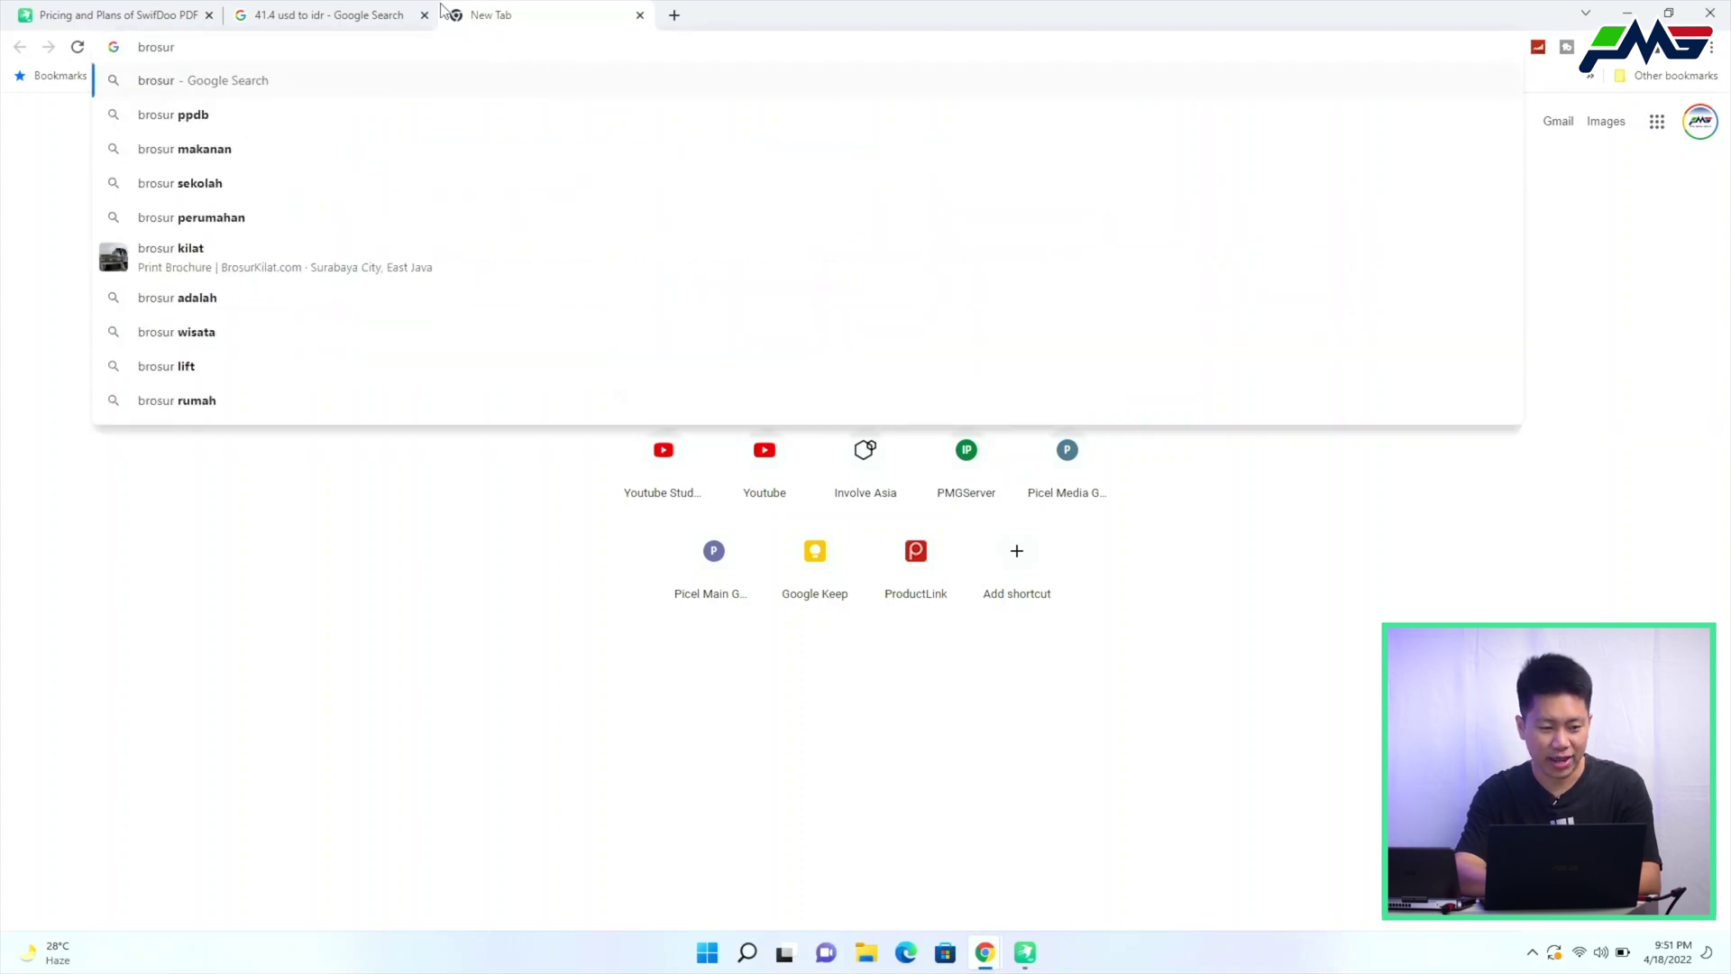
text( hyundai )
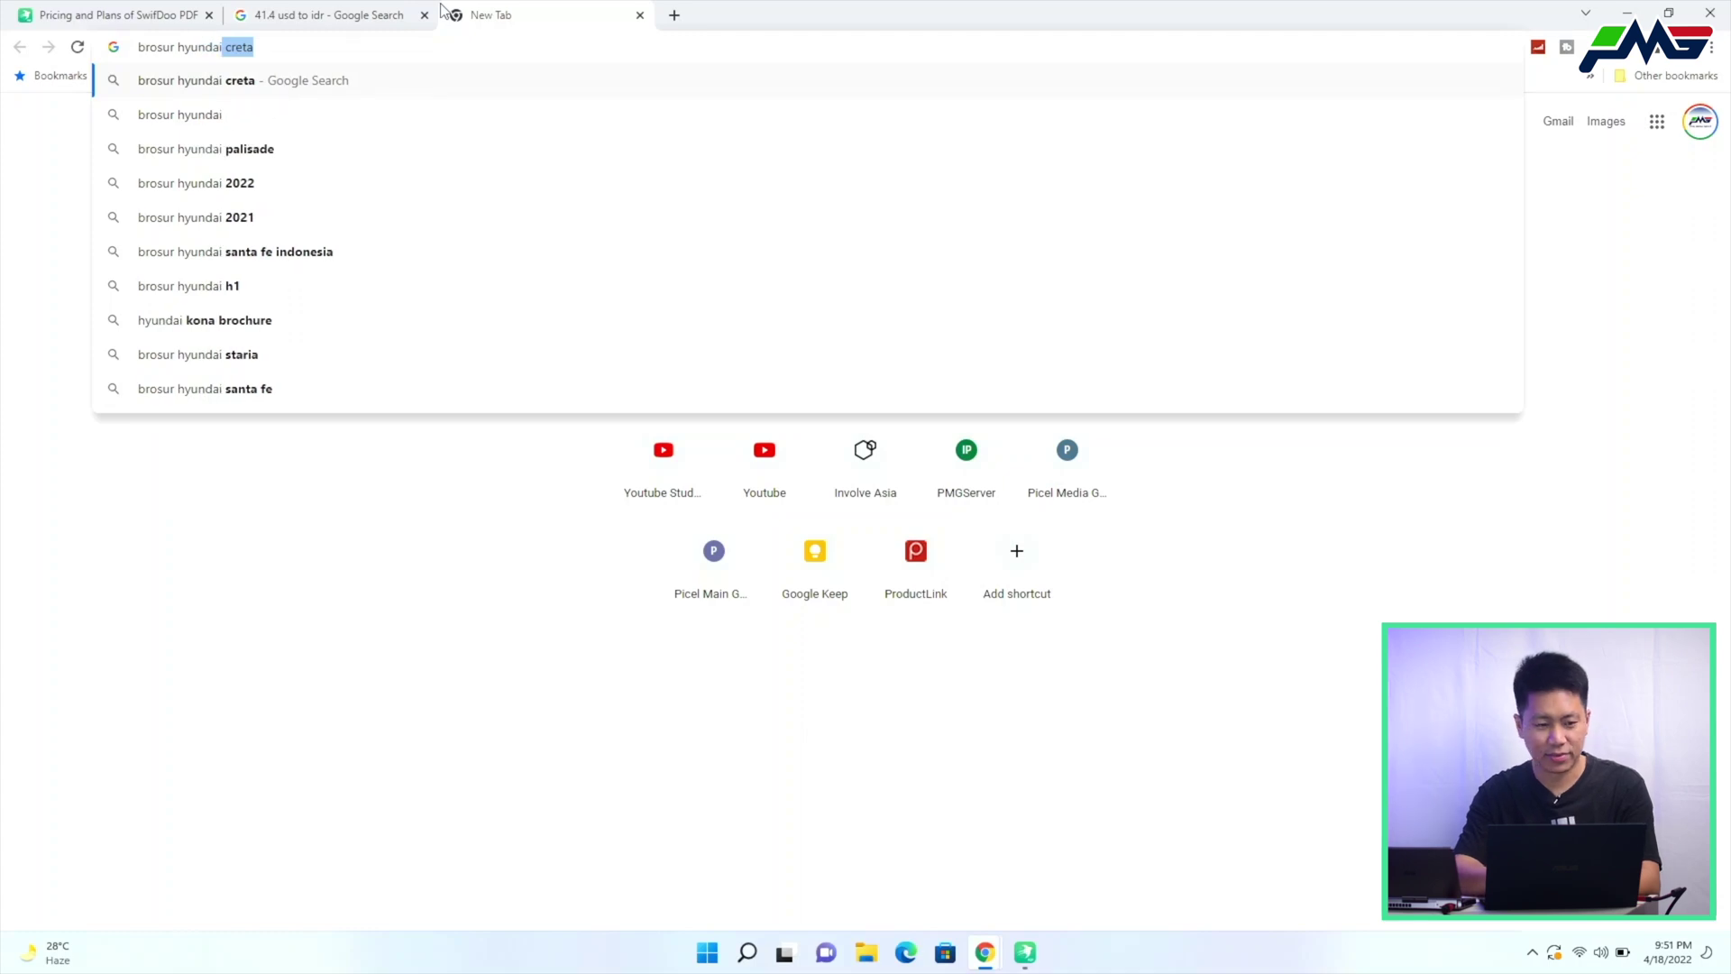
text(creta filetype:pdf)
key(Return)
click(279, 294)
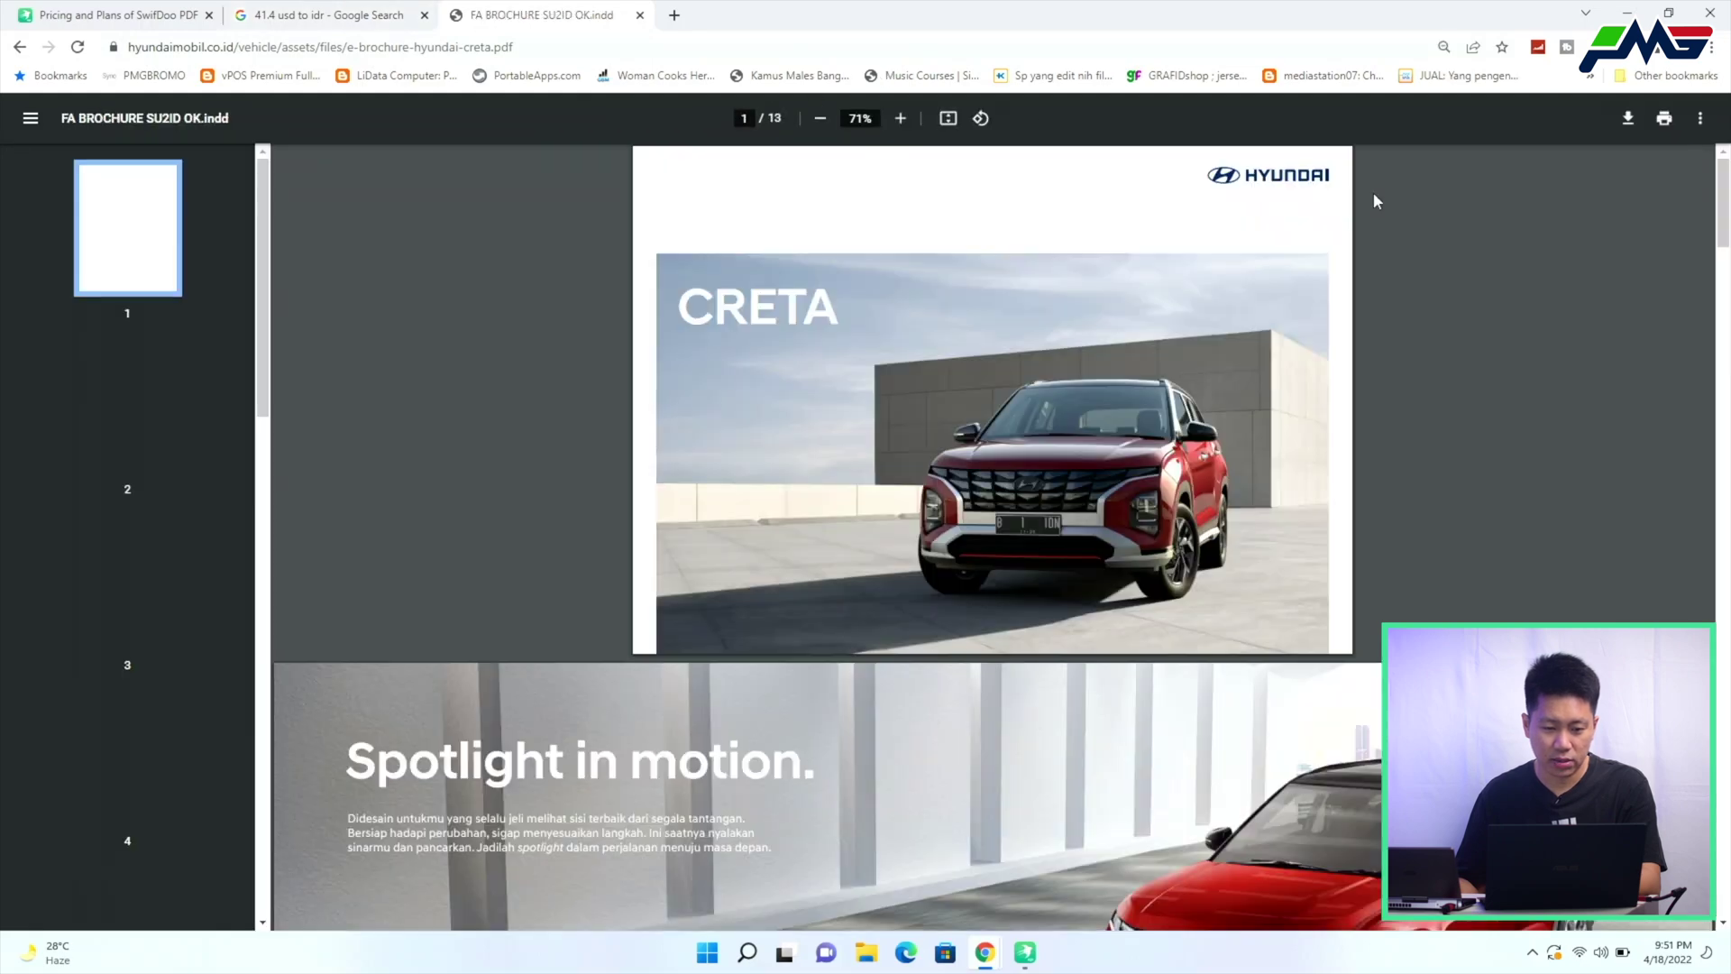
Save the Creta brochure PDF from Chrome to the Desktop (9,058 KB), then return to SwifDoo compression
scroll(985, 602, down, 5)
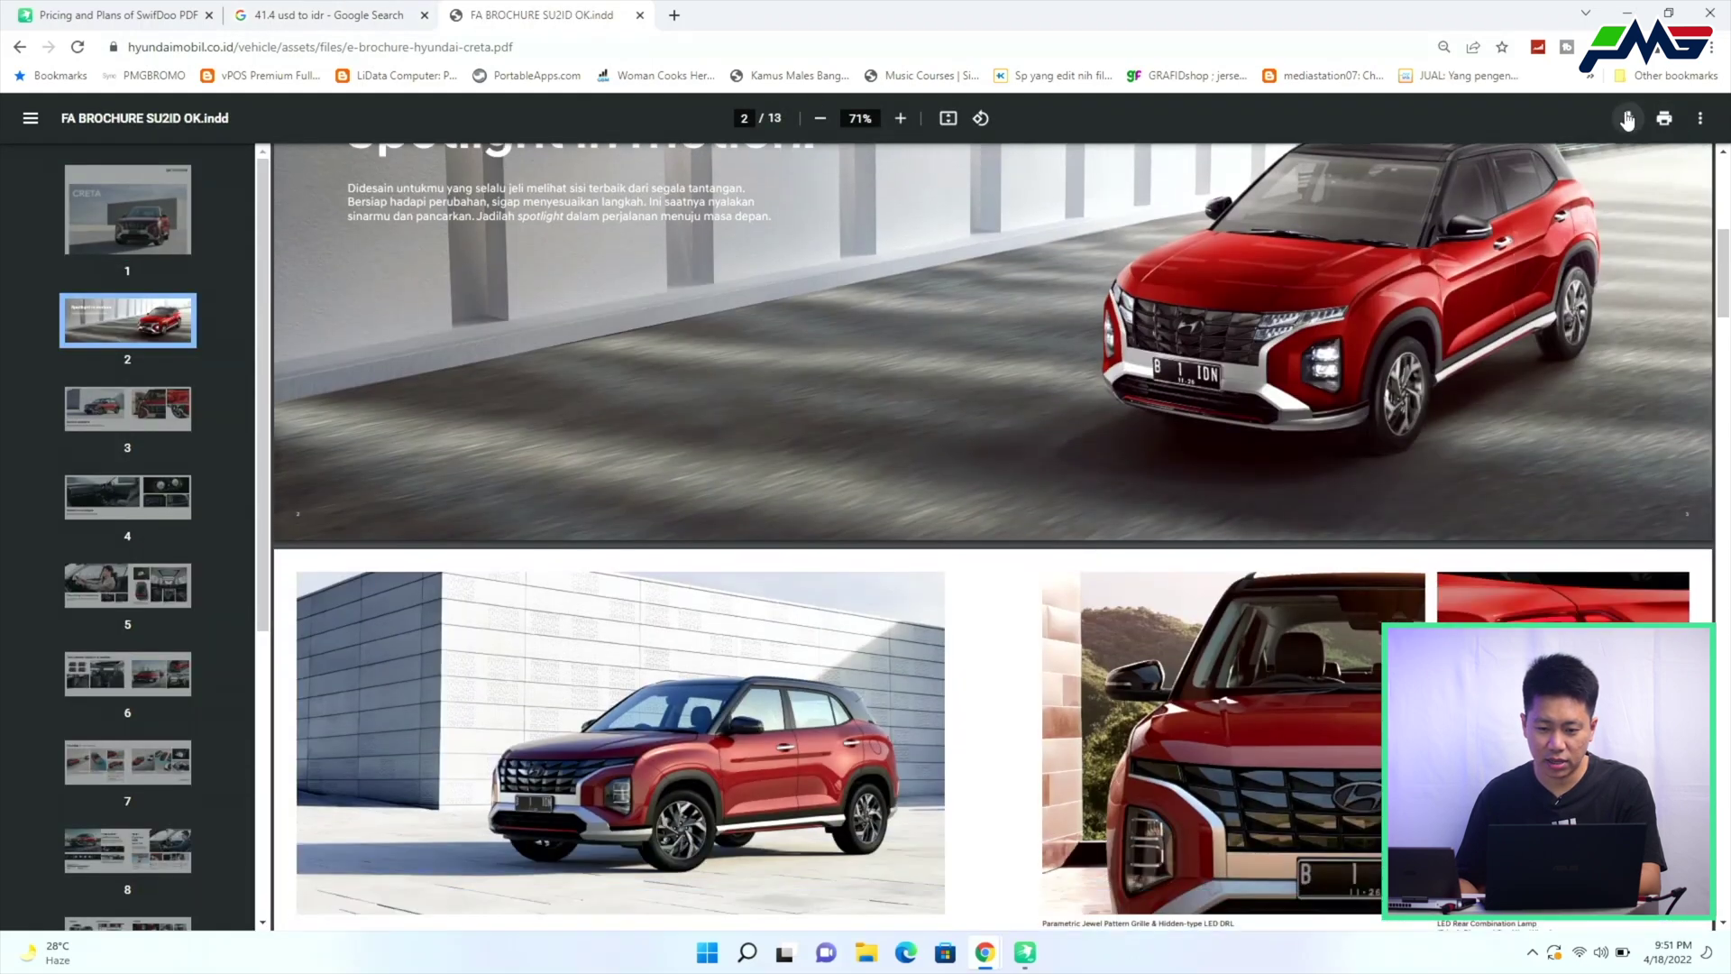
click(1628, 118)
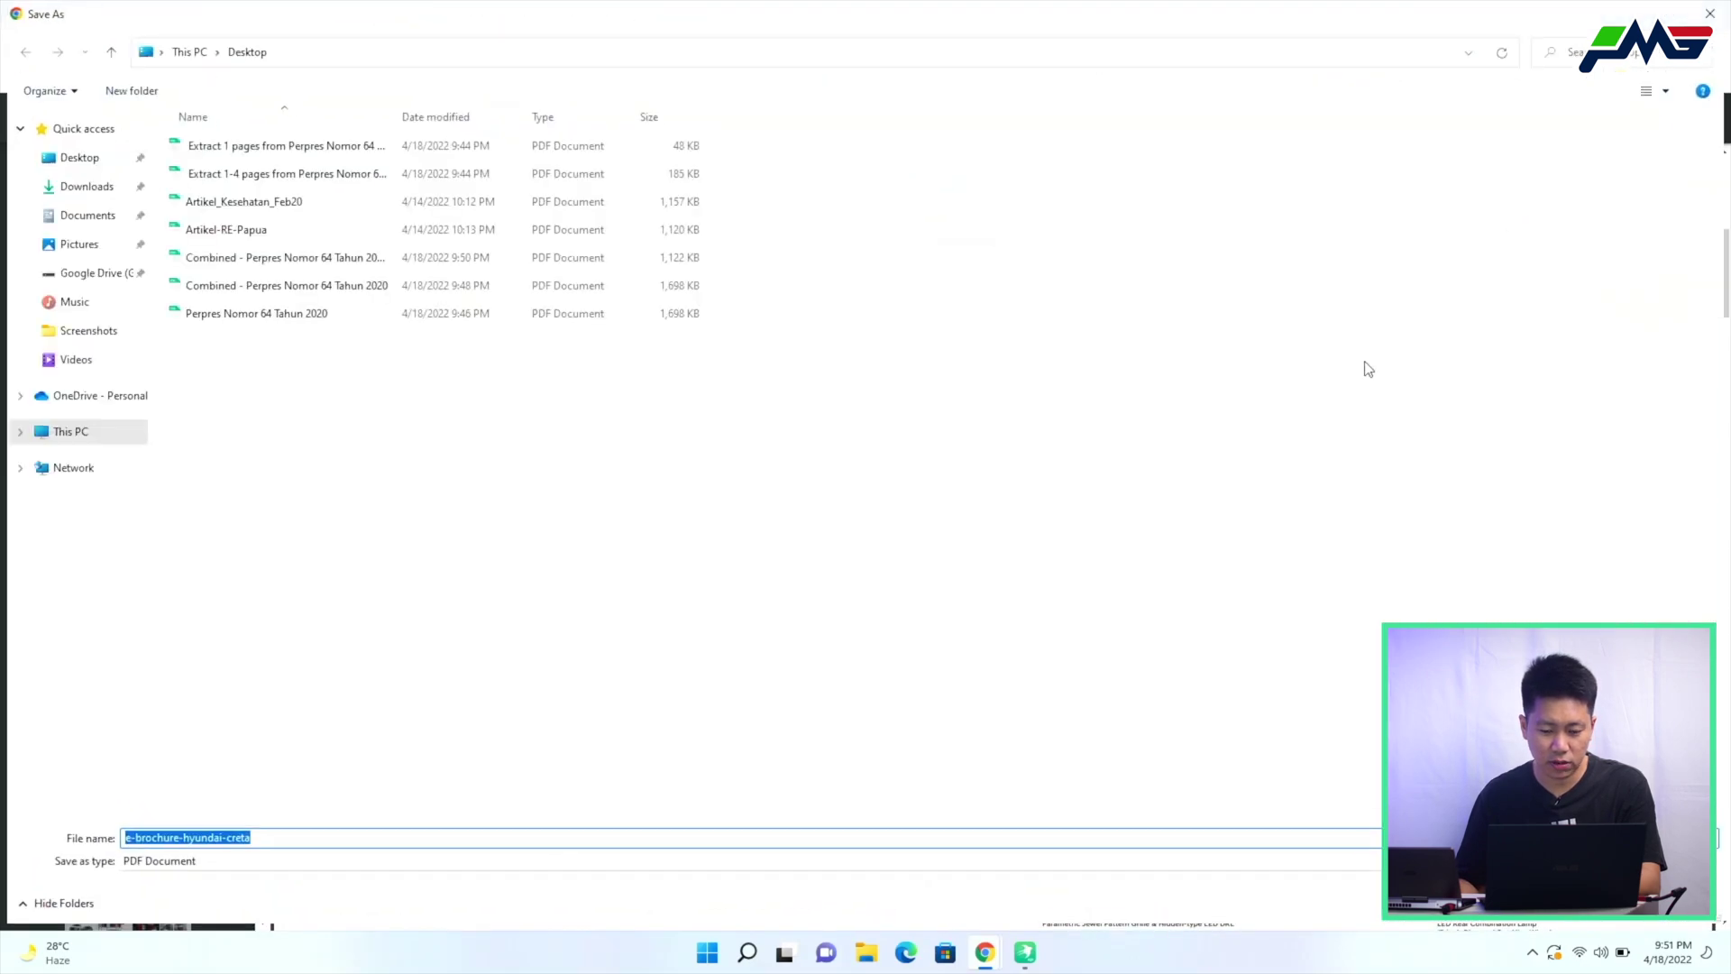
key(Return)
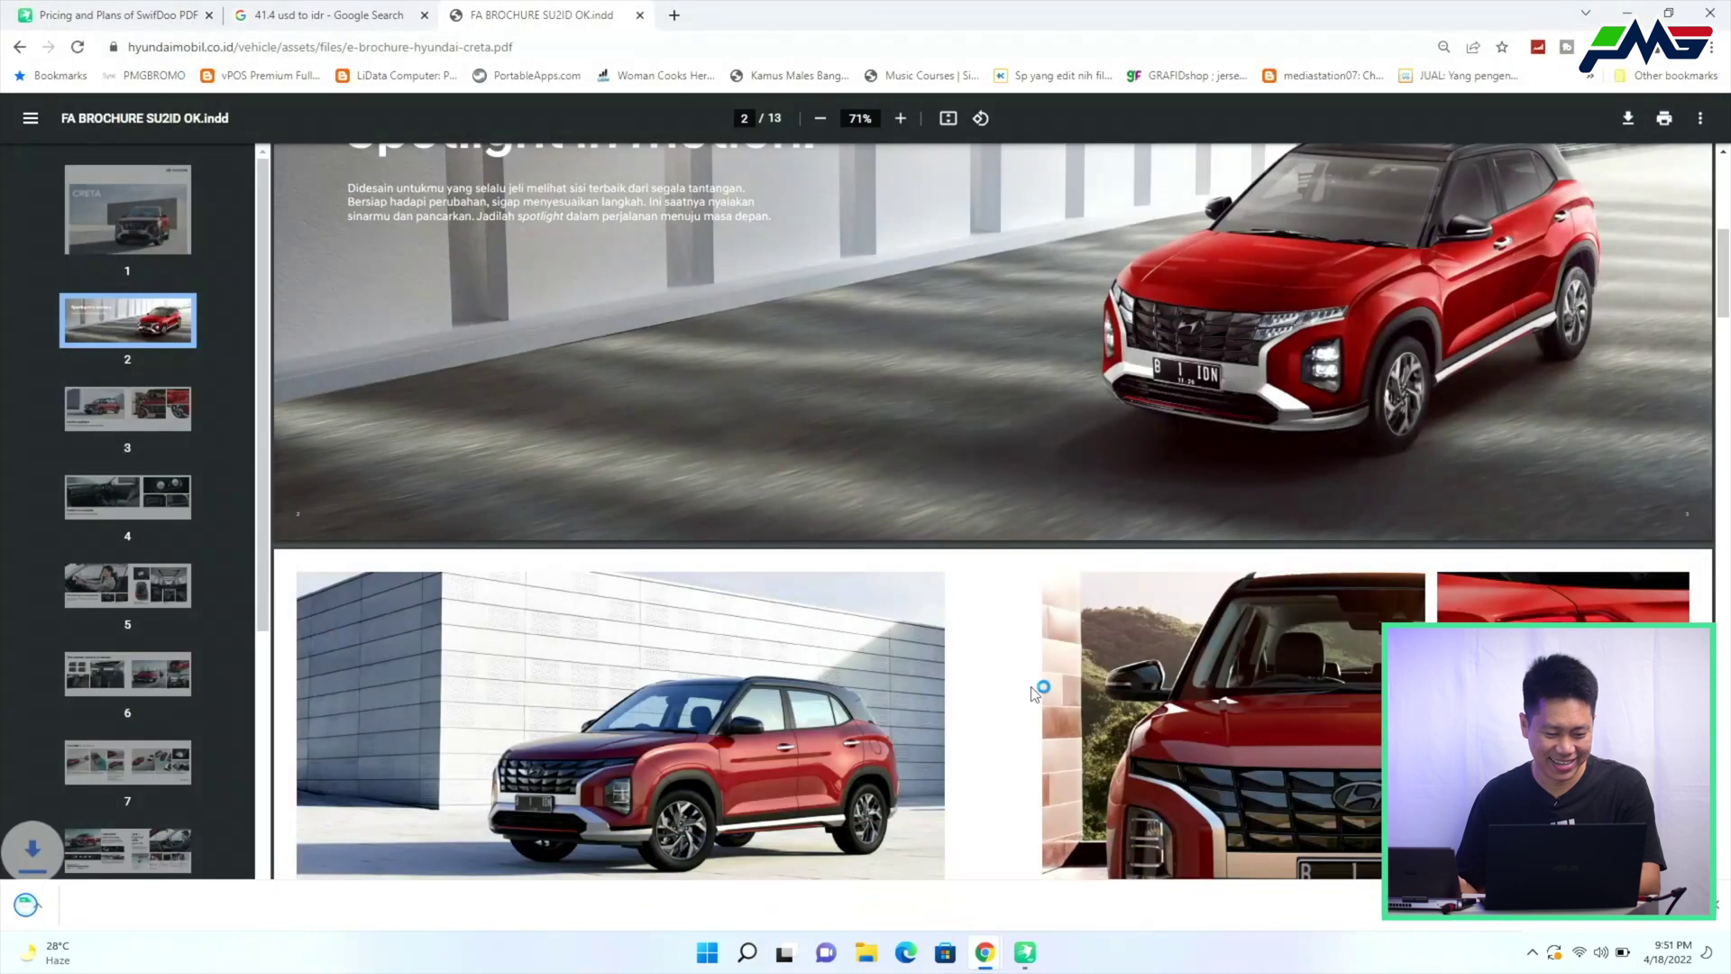
click(189, 905)
click(315, 827)
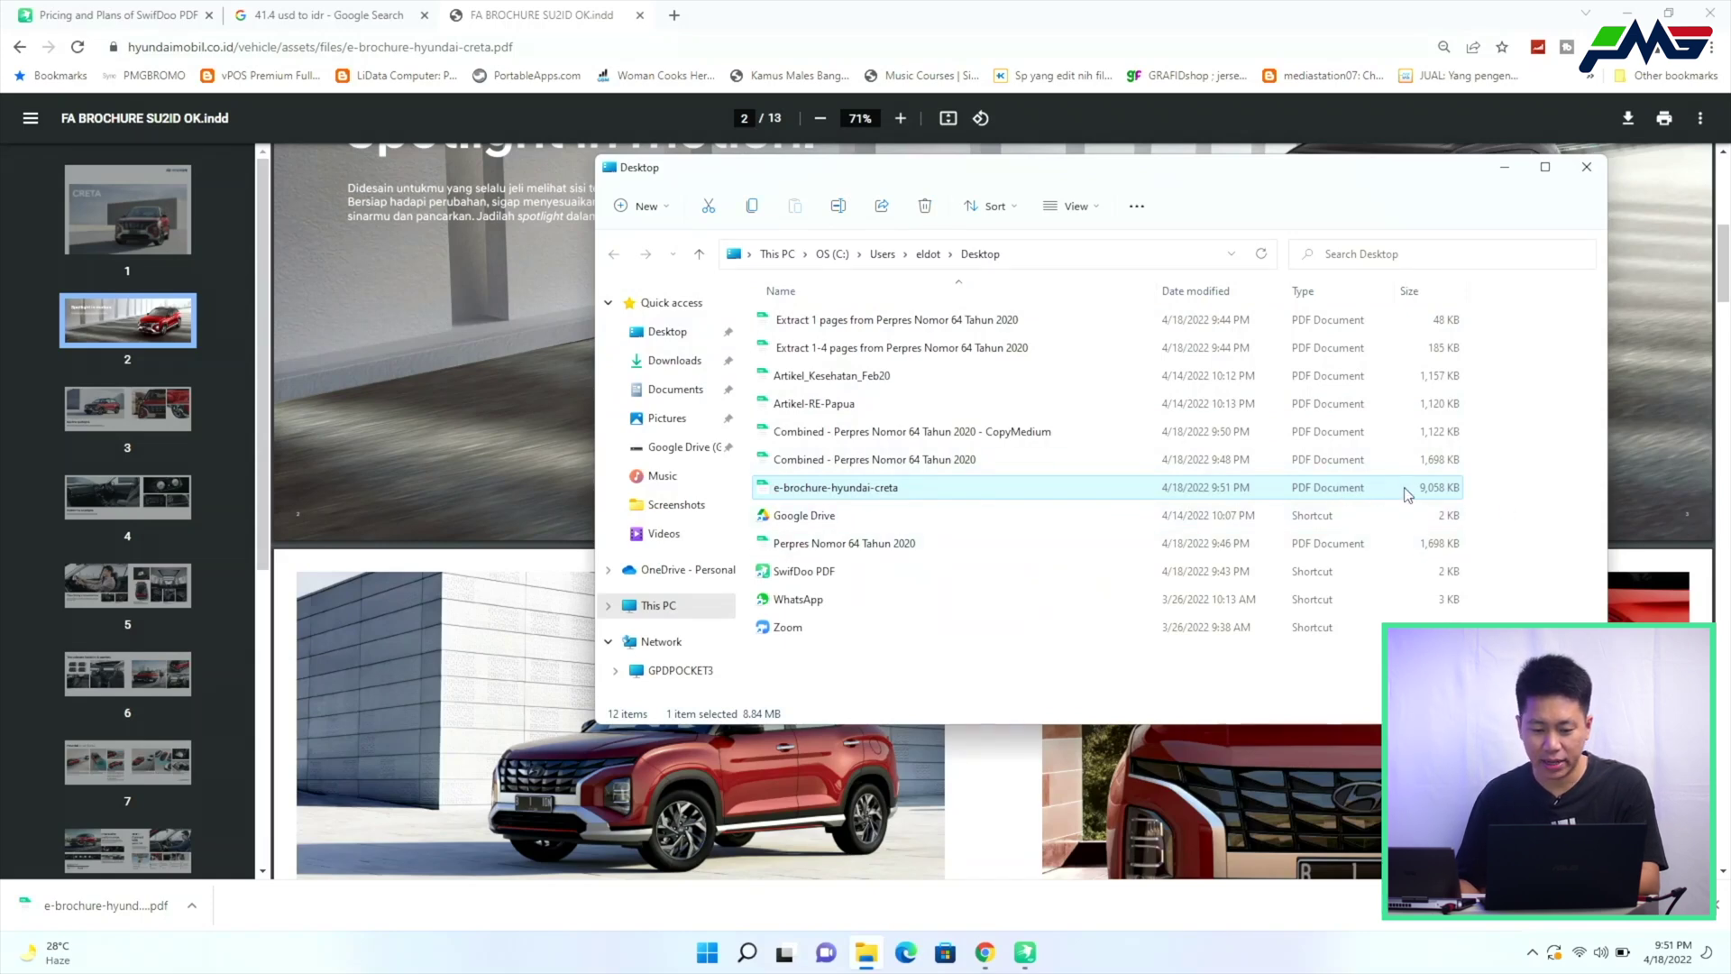
mouse_move(1025, 952)
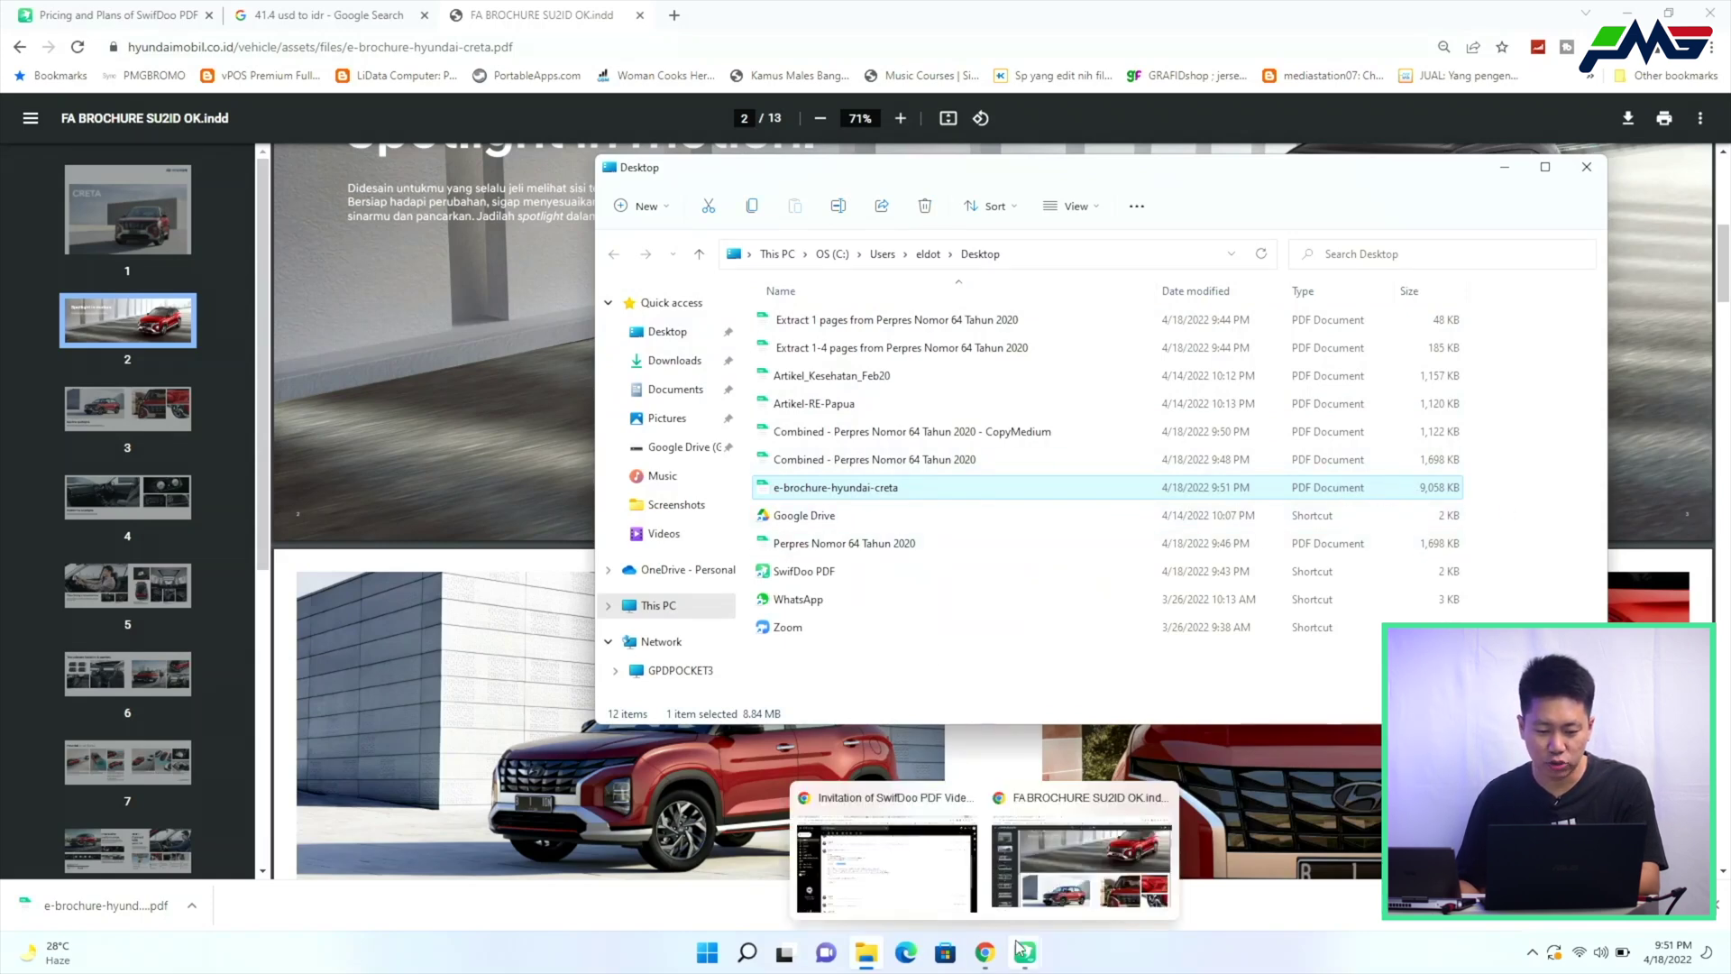
click(1102, 898)
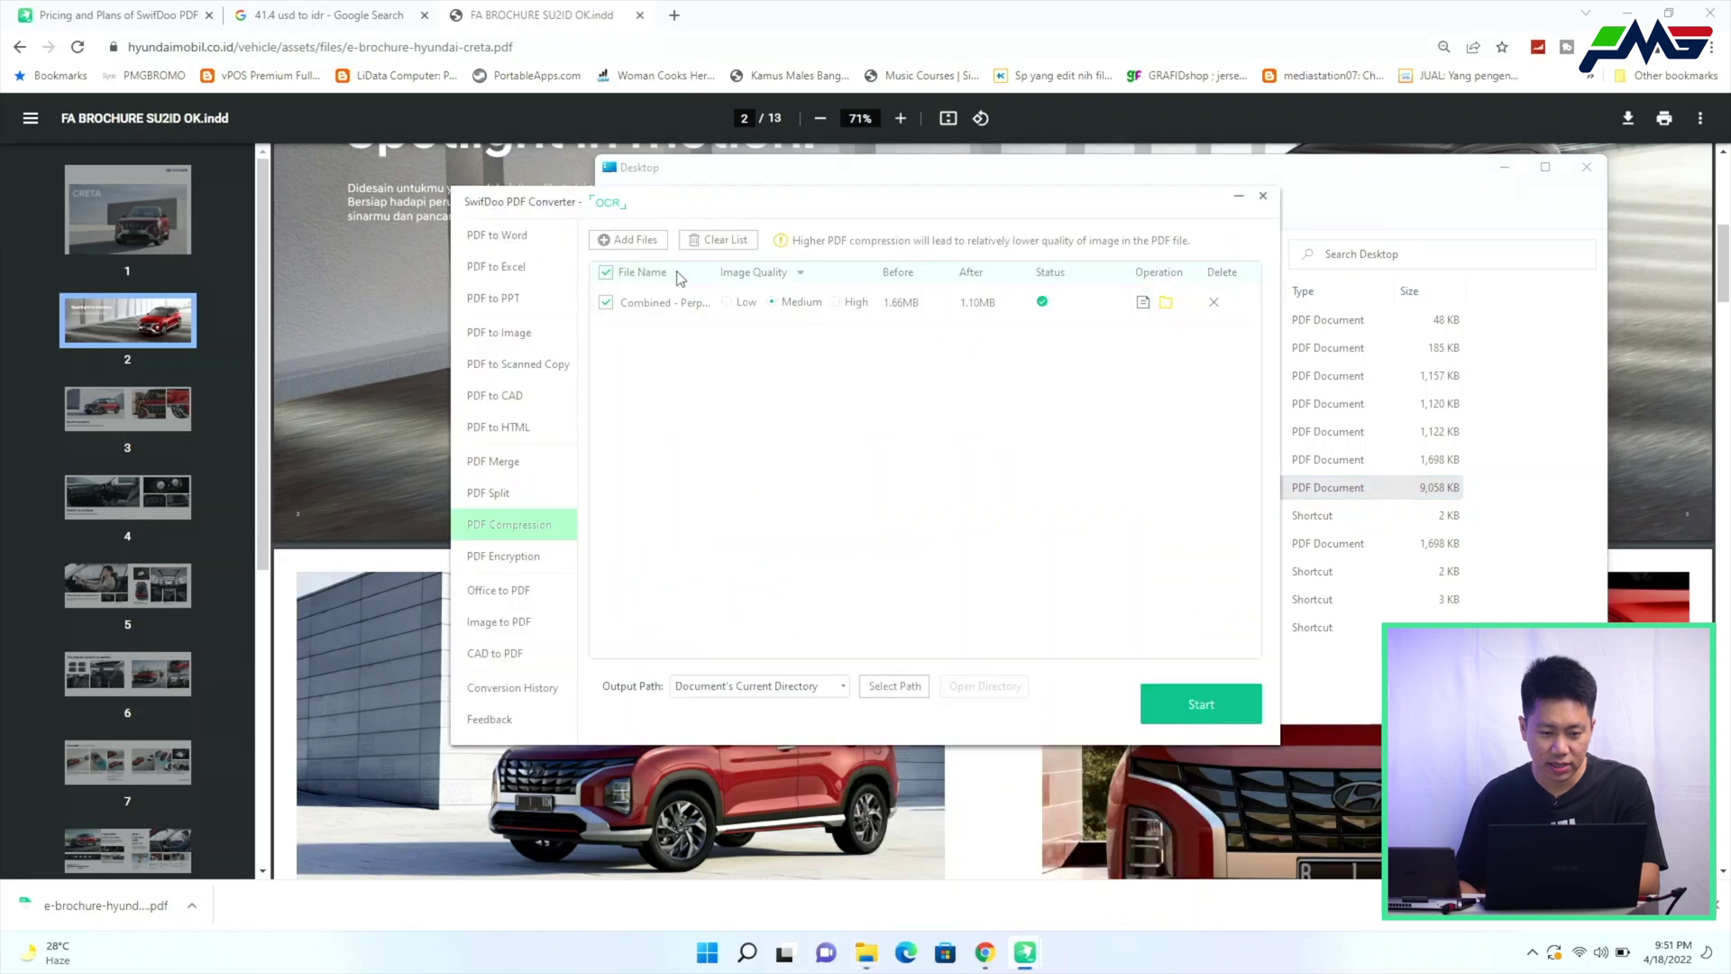
Add e-brochure-hyundai-creta to the batch, exclude the Combined file, and start Medium compression
click(631, 240)
scroll(667, 342, down, 5)
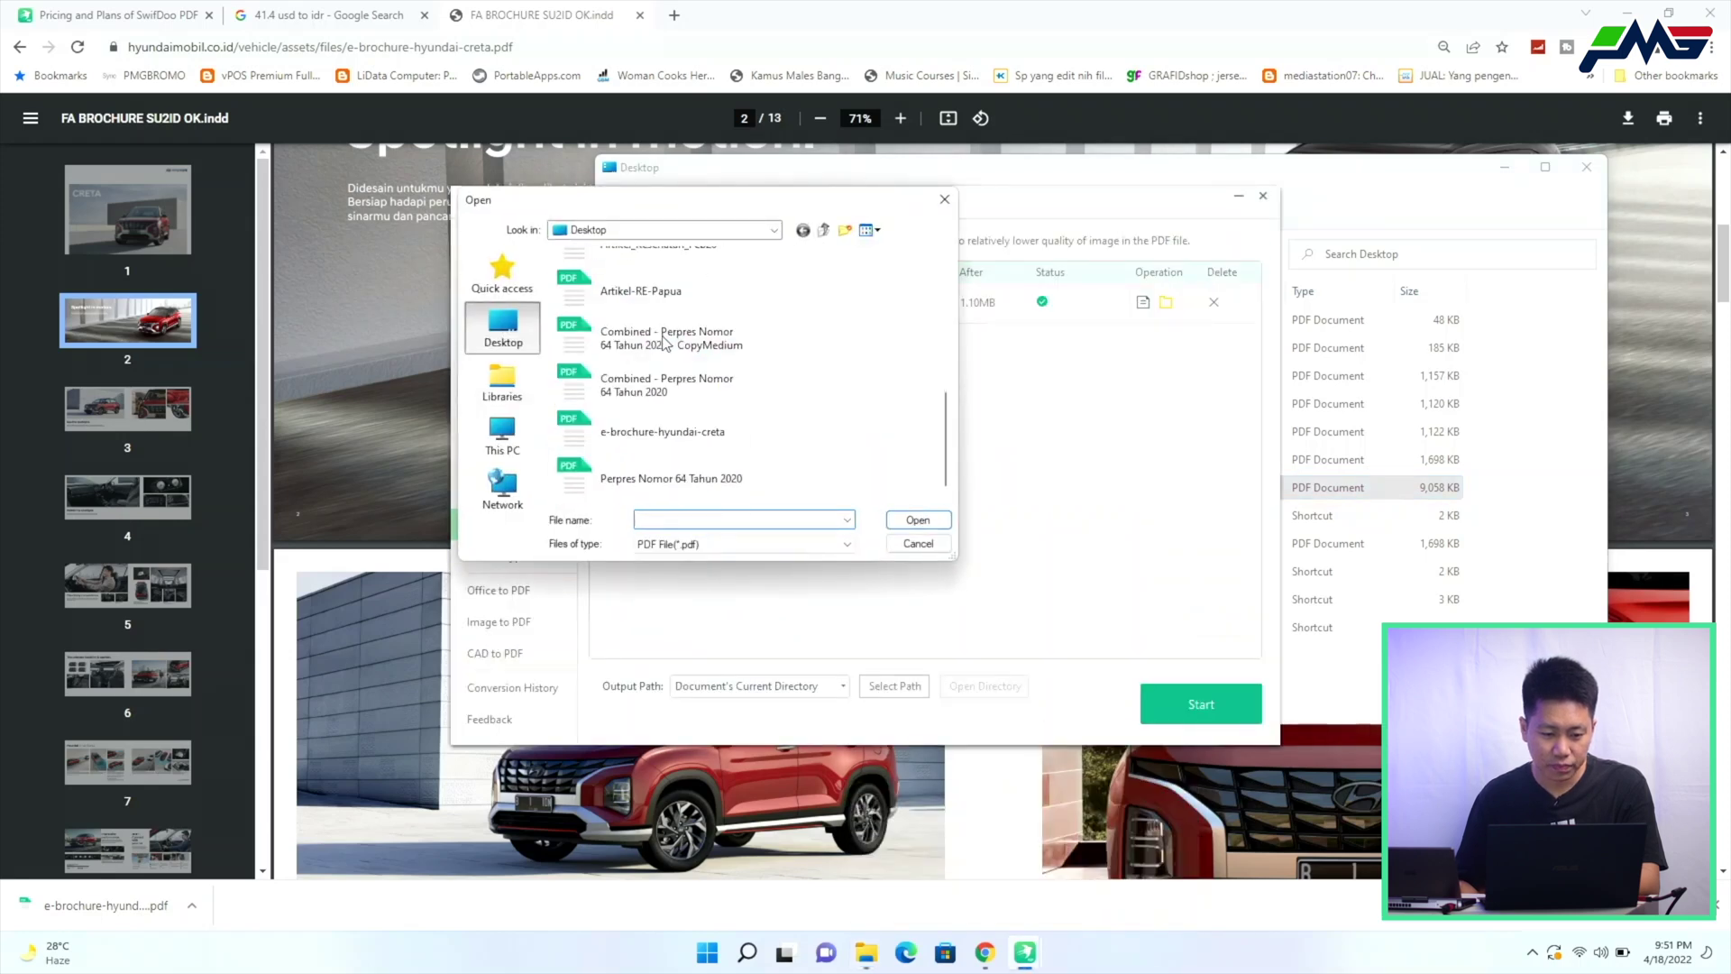
double_click(692, 445)
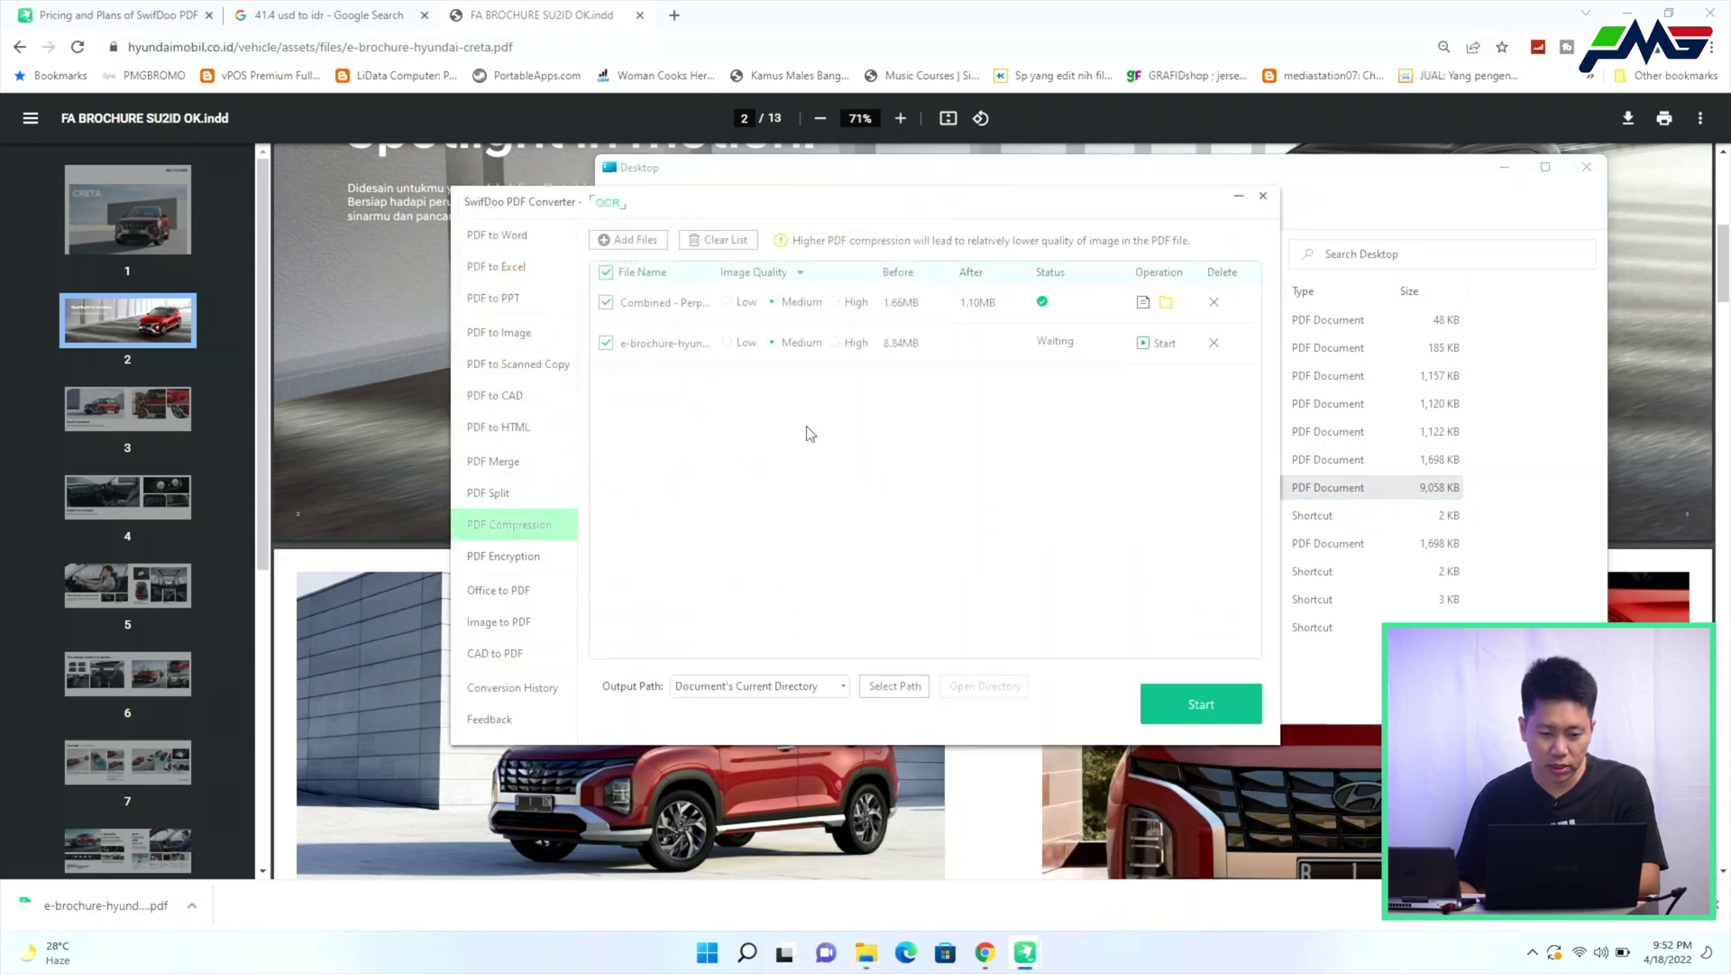
click(606, 302)
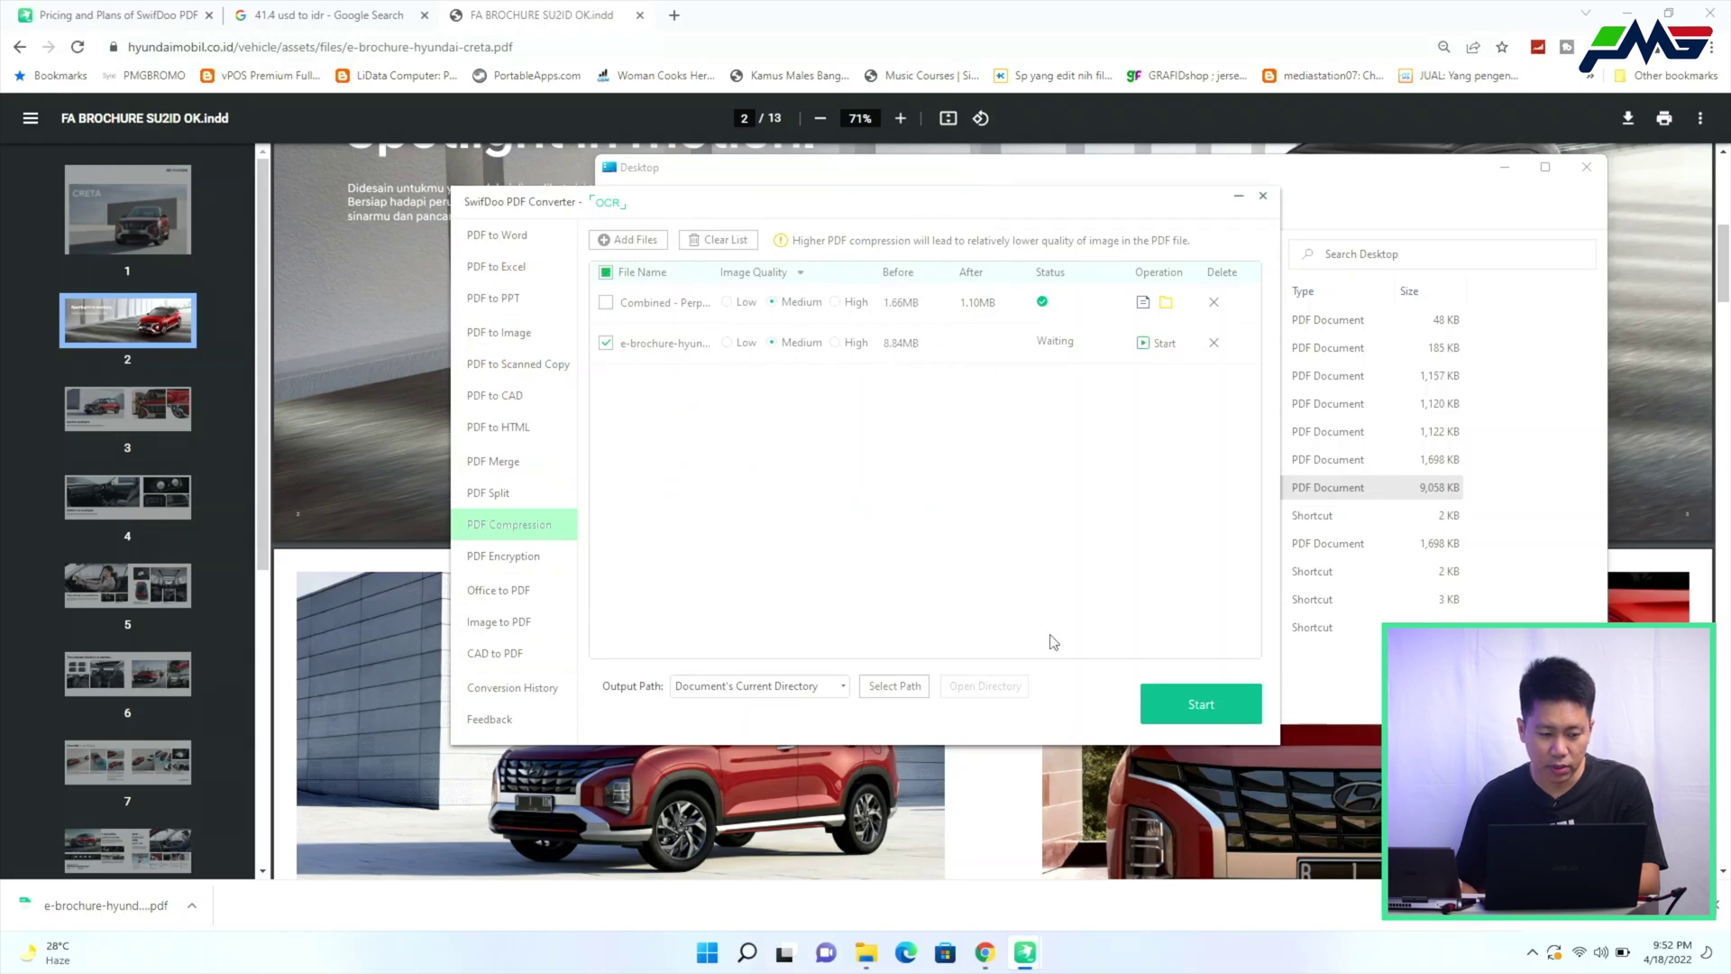
scroll(339, 640, down, 4)
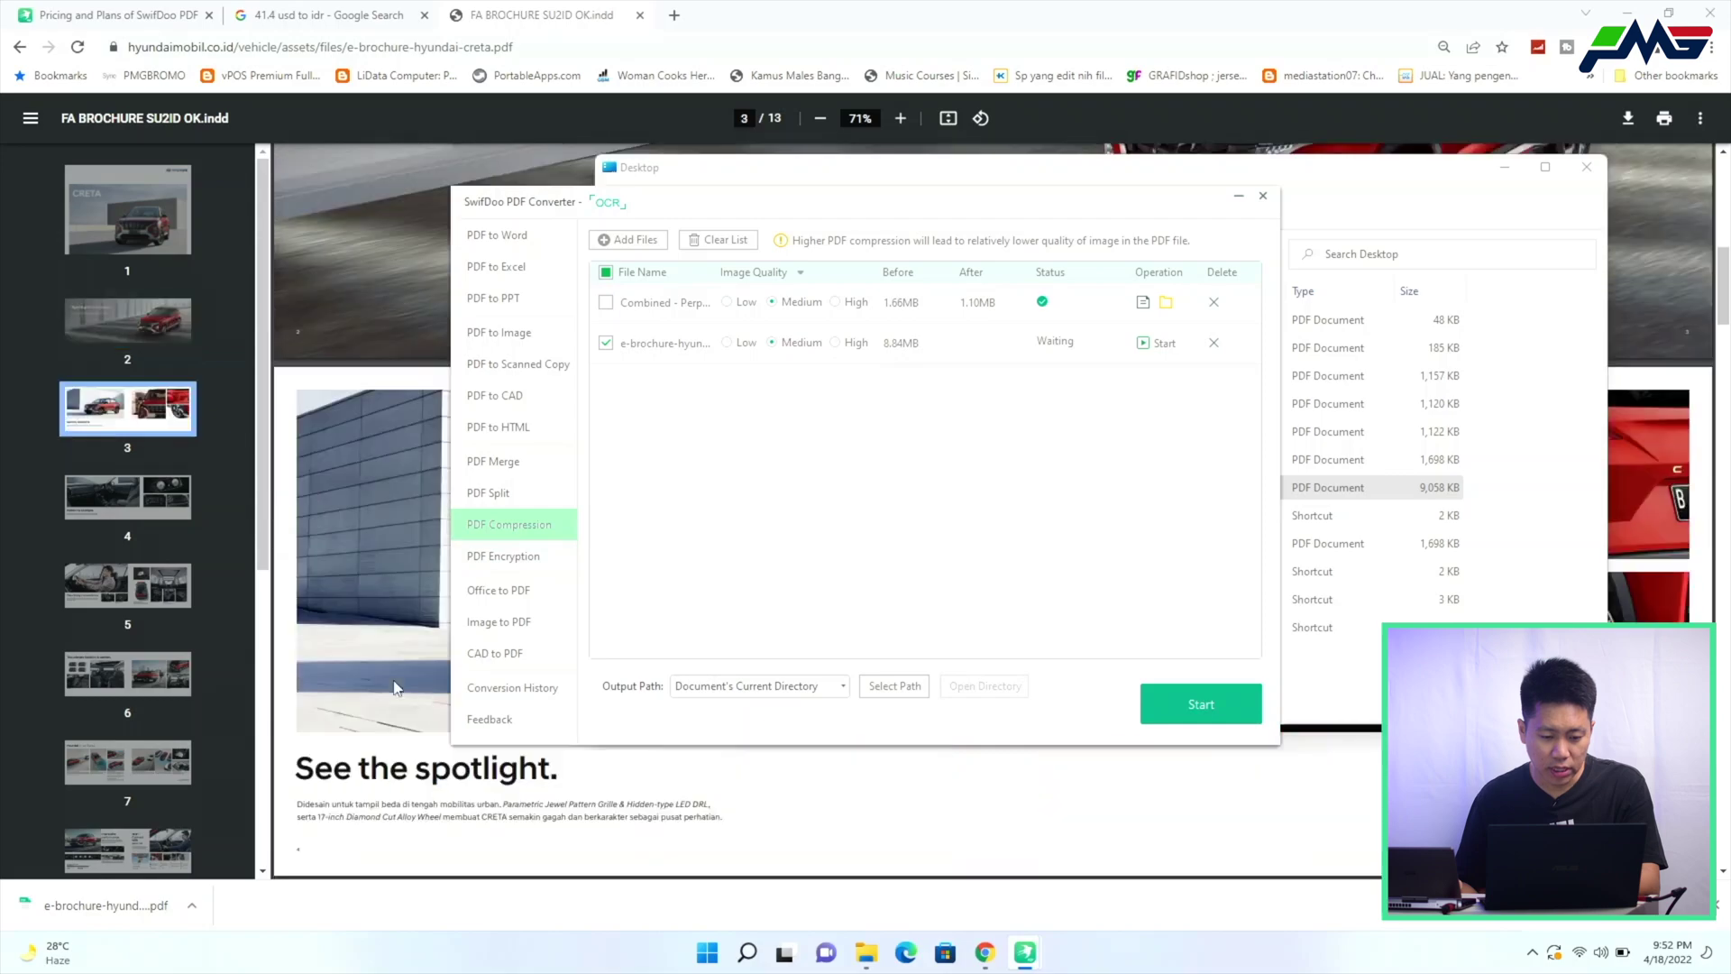
scroll(375, 751, down, 8)
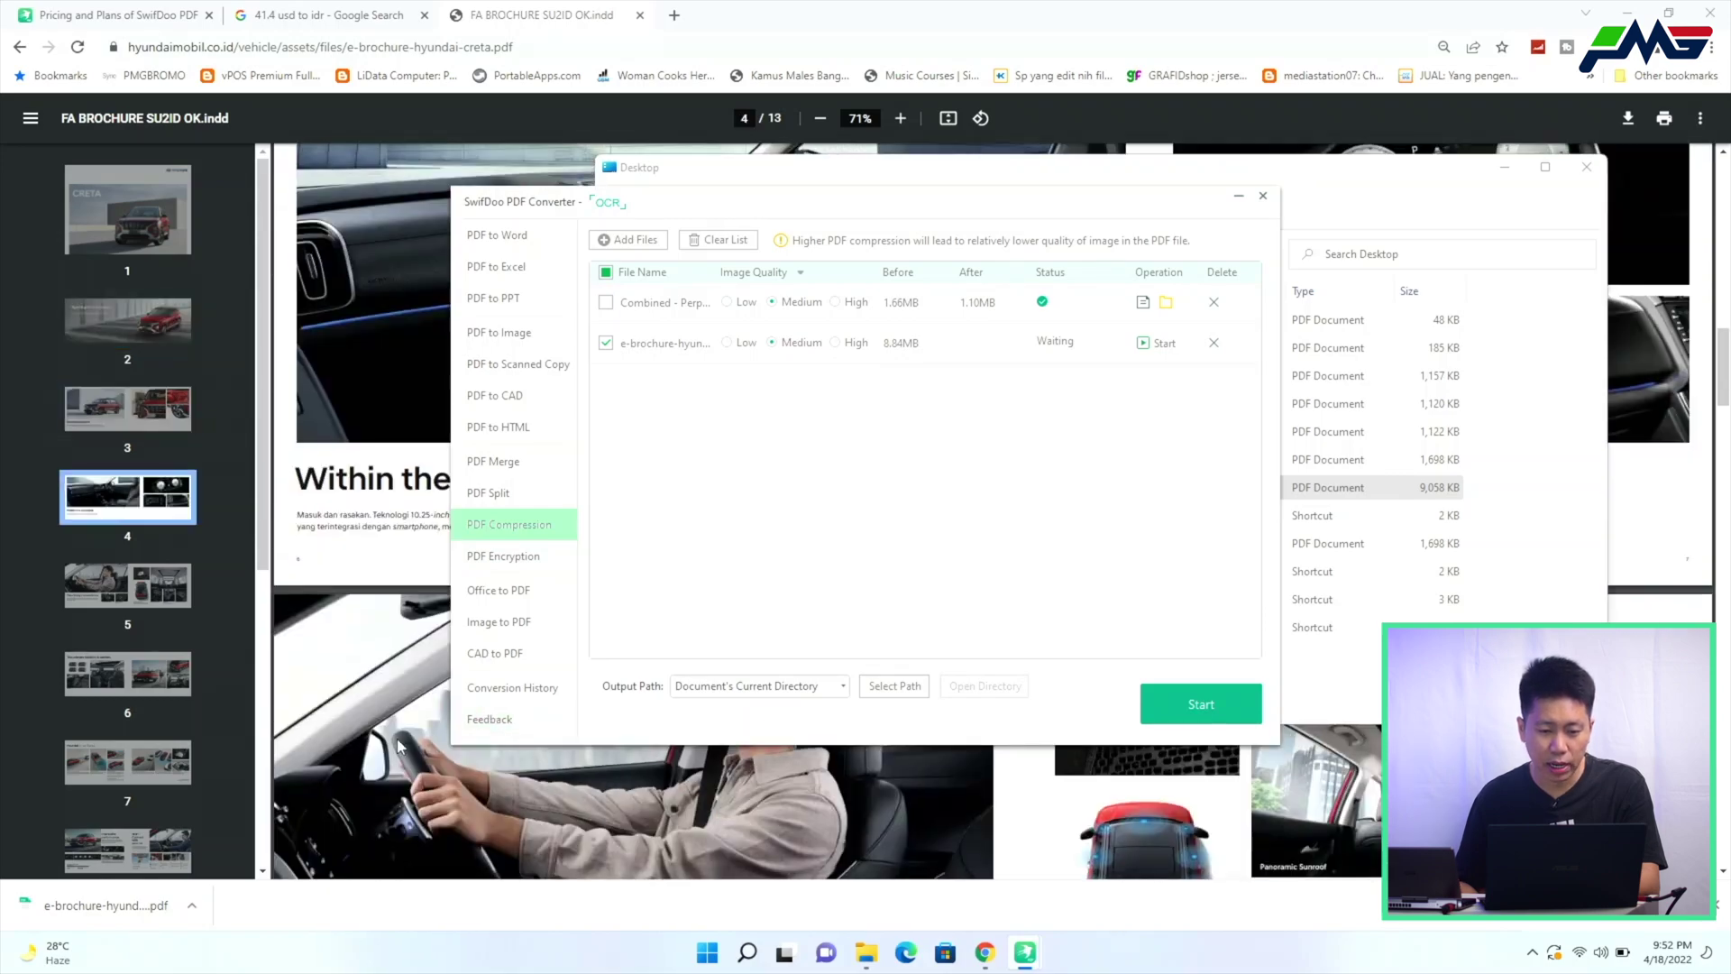
click(1143, 345)
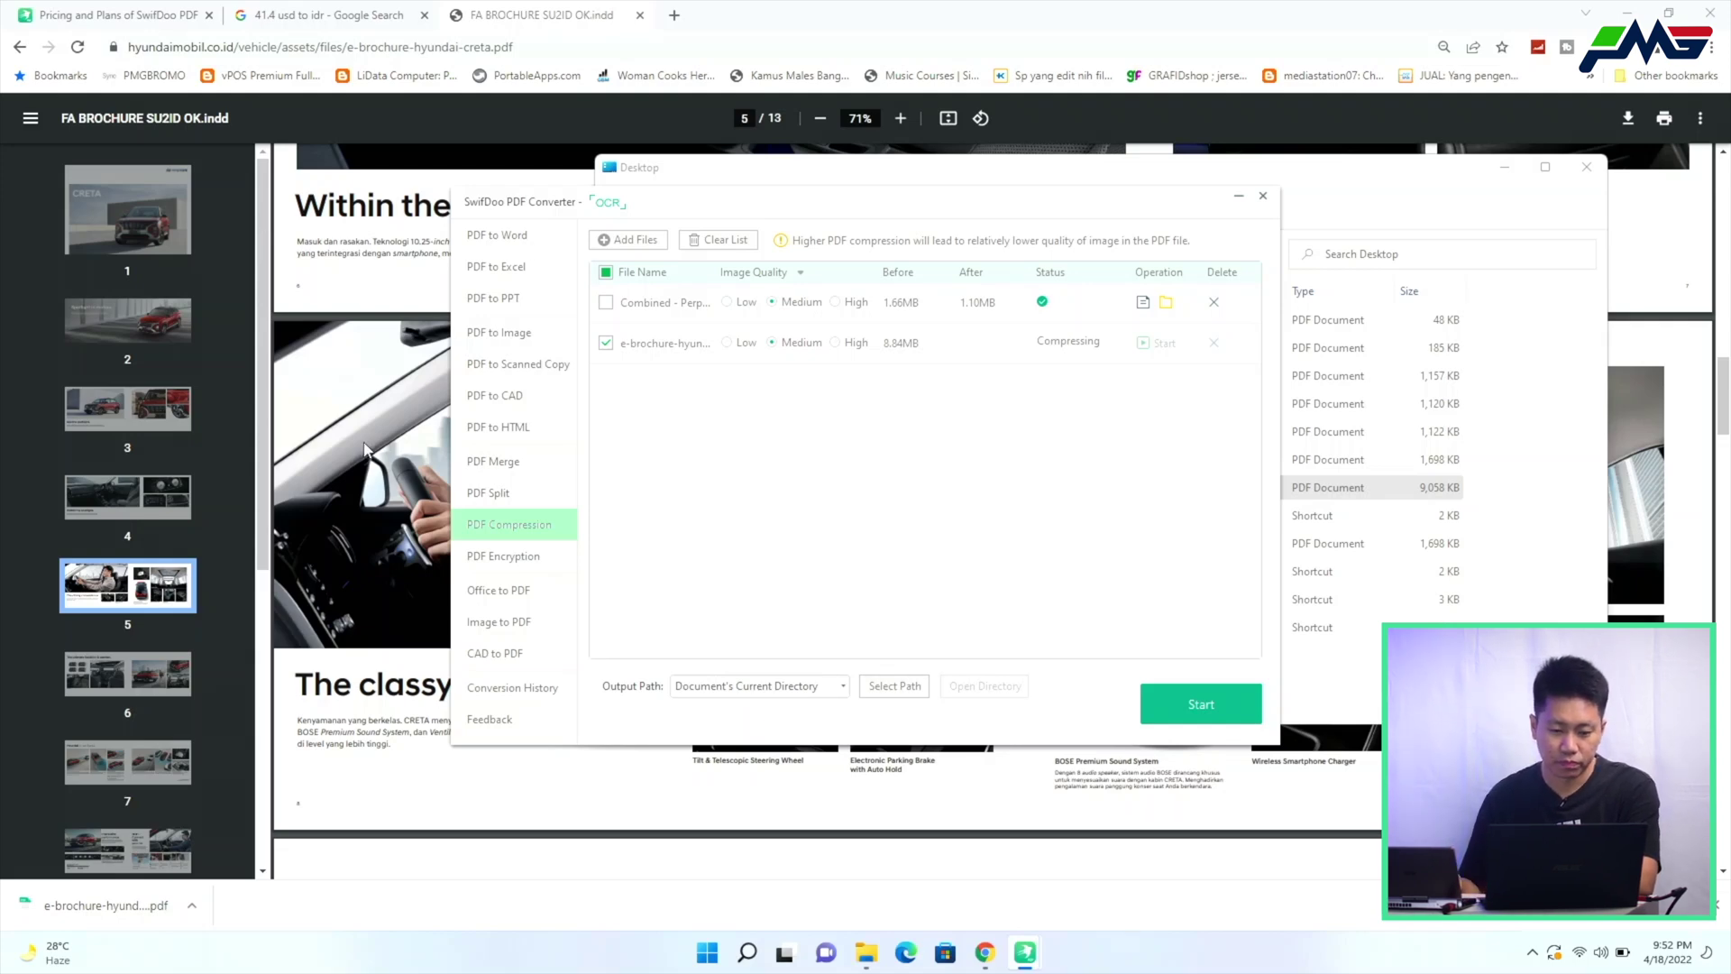
Rearrange the windows, minimize the Desktop folder, and close the brochure browser tab
scroll(365, 451, down, 4)
scroll(318, 484, down, 8)
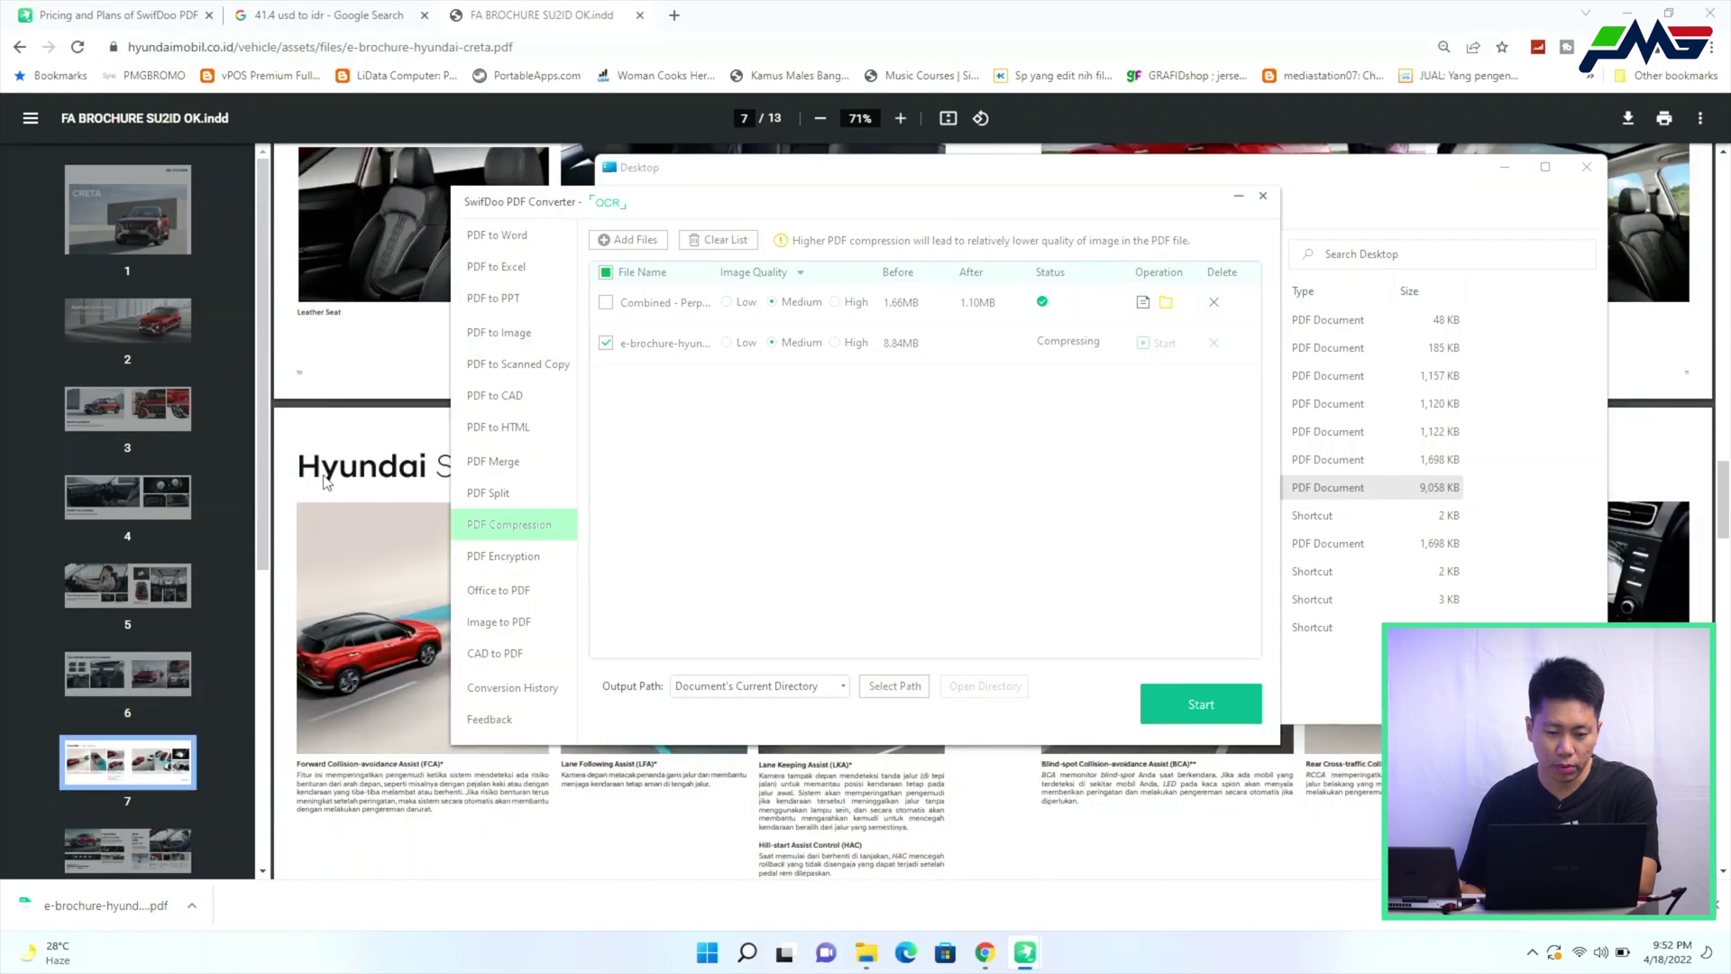
scroll(326, 483, down, 15)
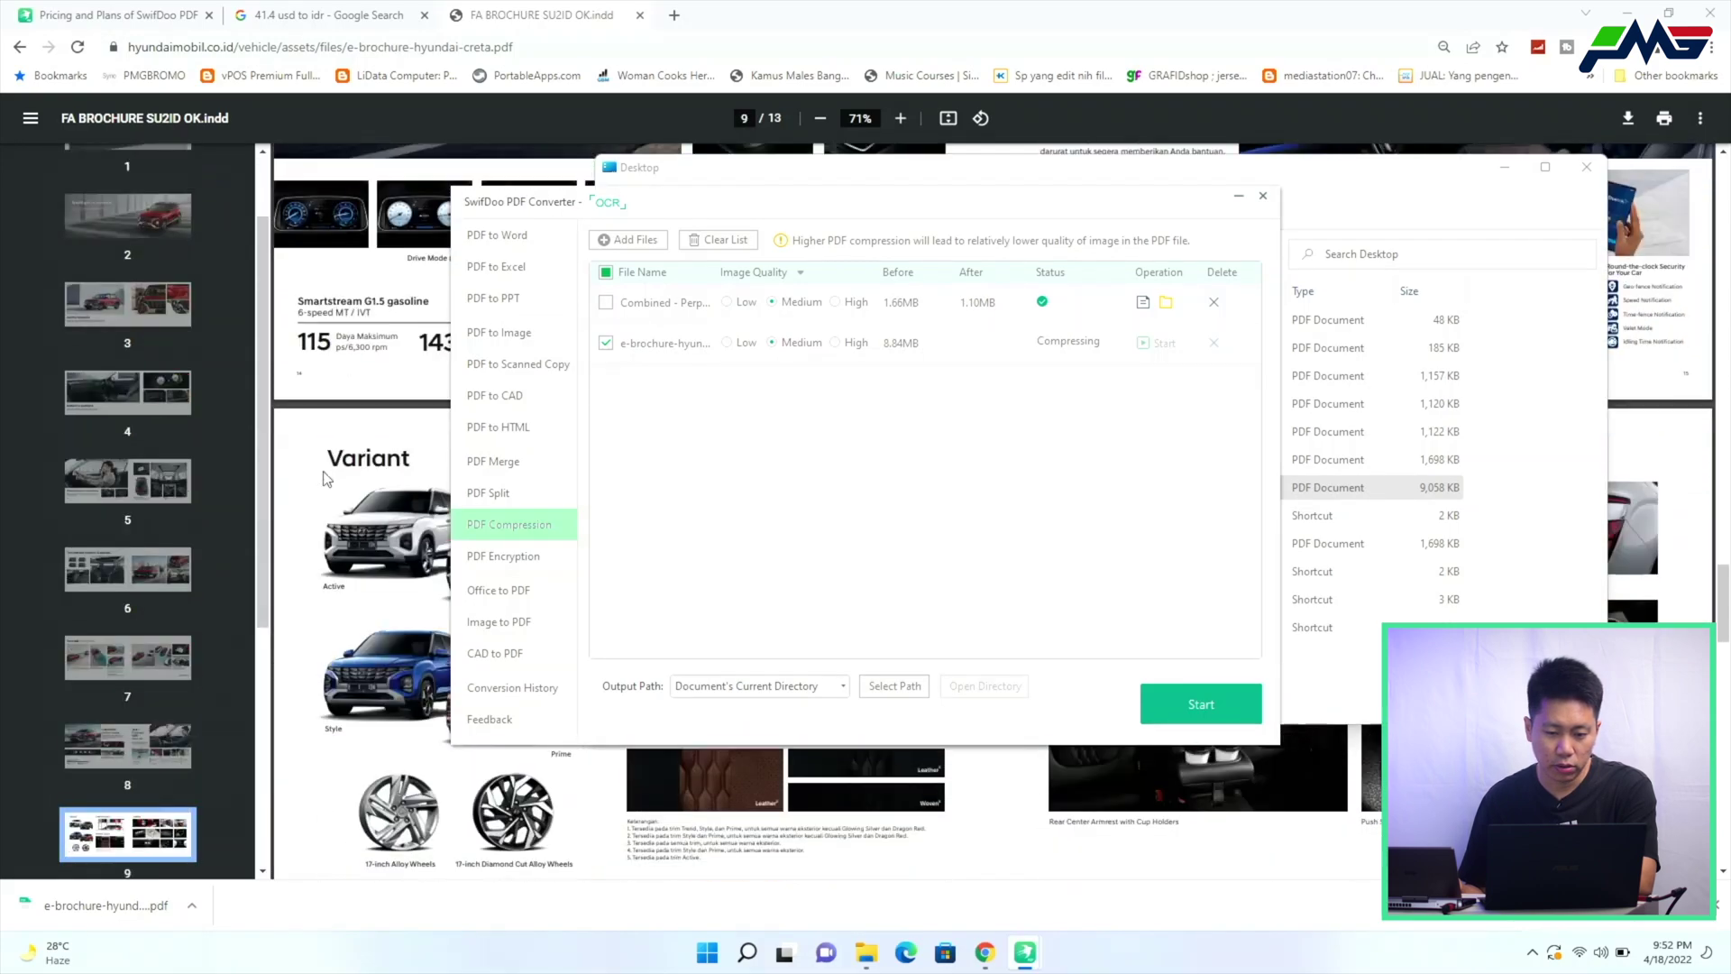
scroll(327, 478, down, 5)
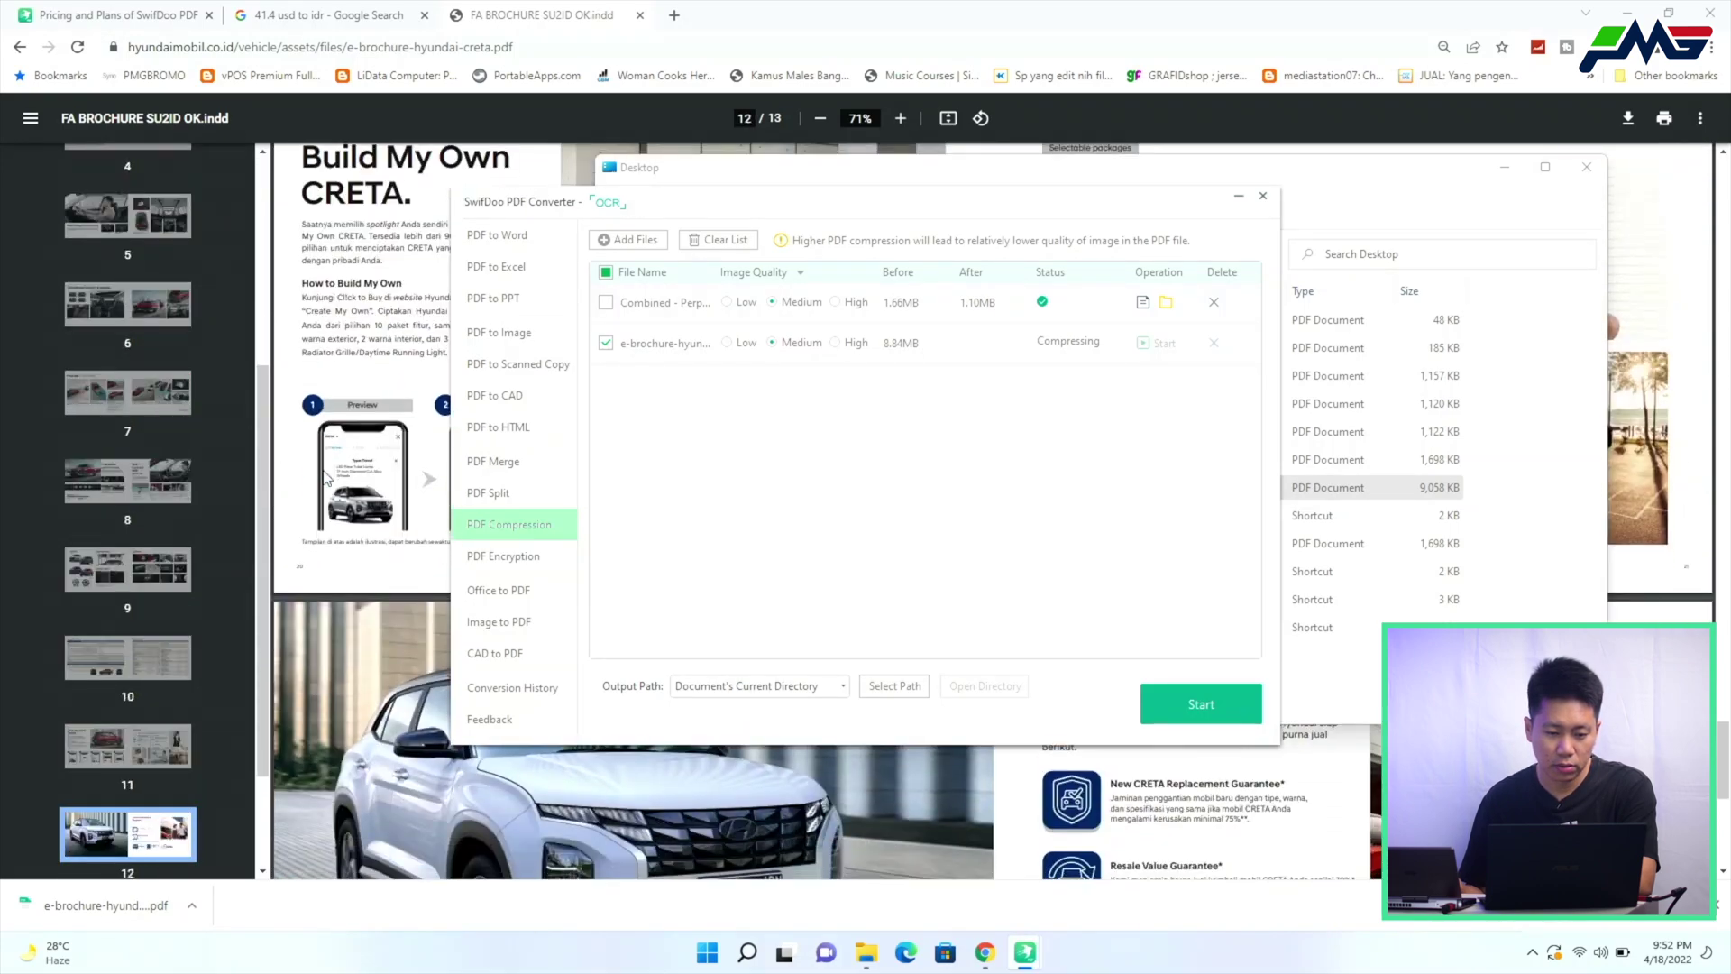
scroll(325, 477, up, 5)
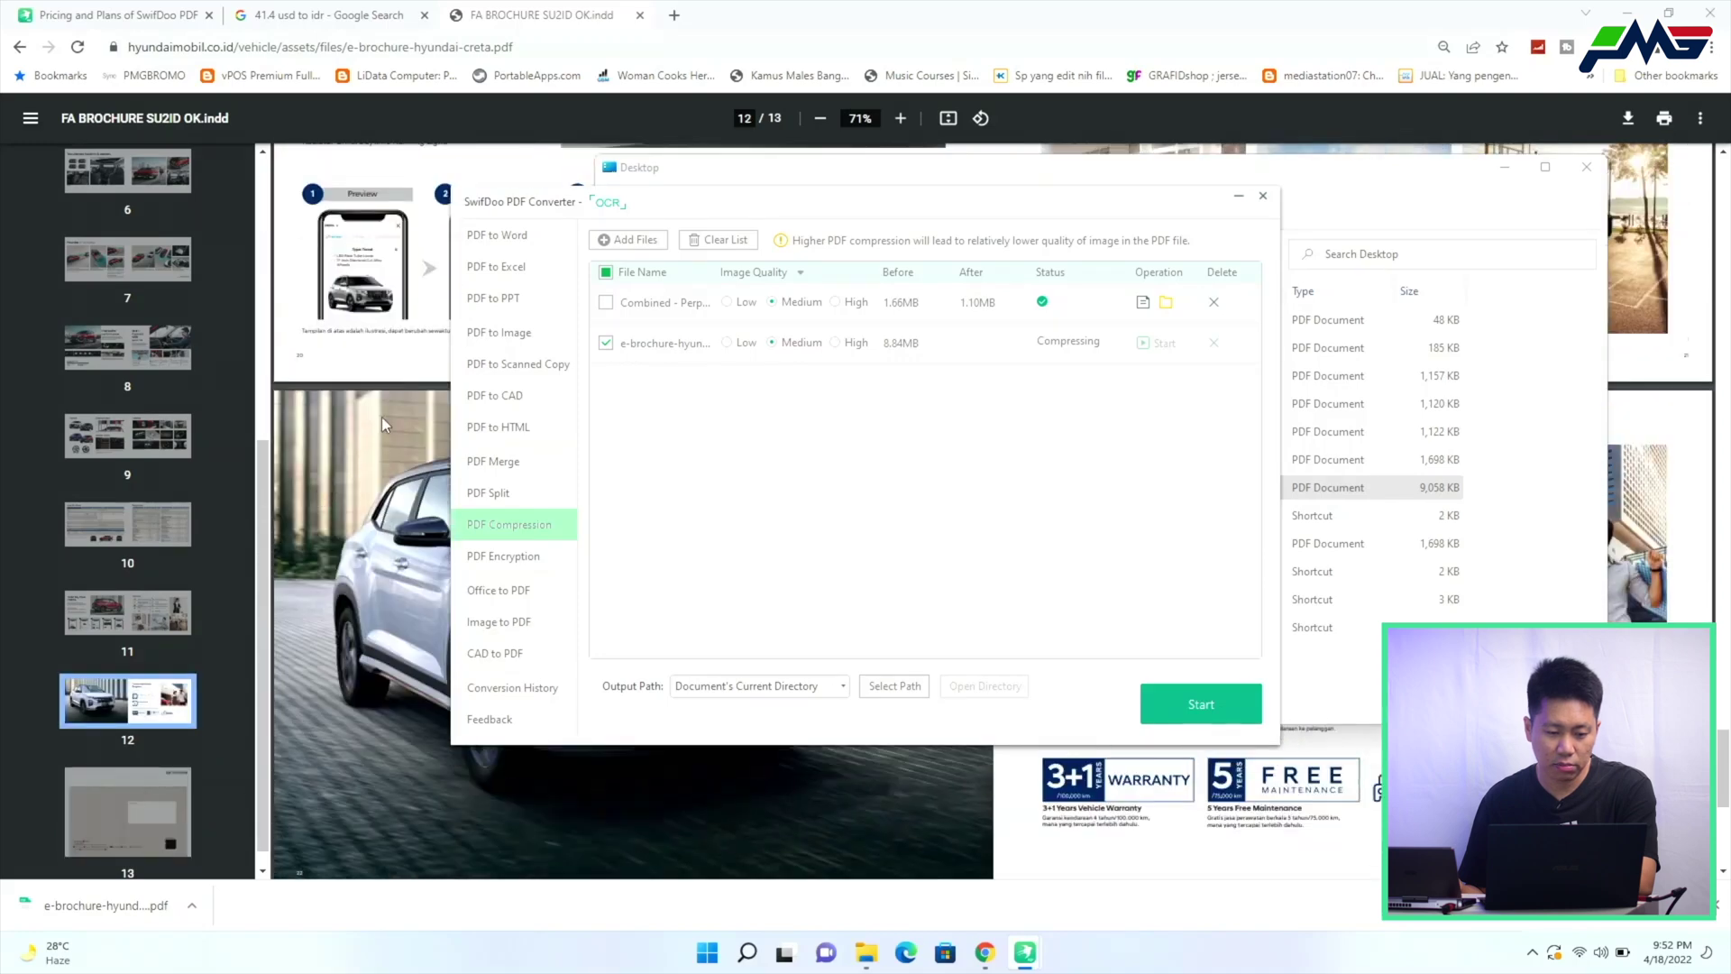
scroll(400, 392, down, 1)
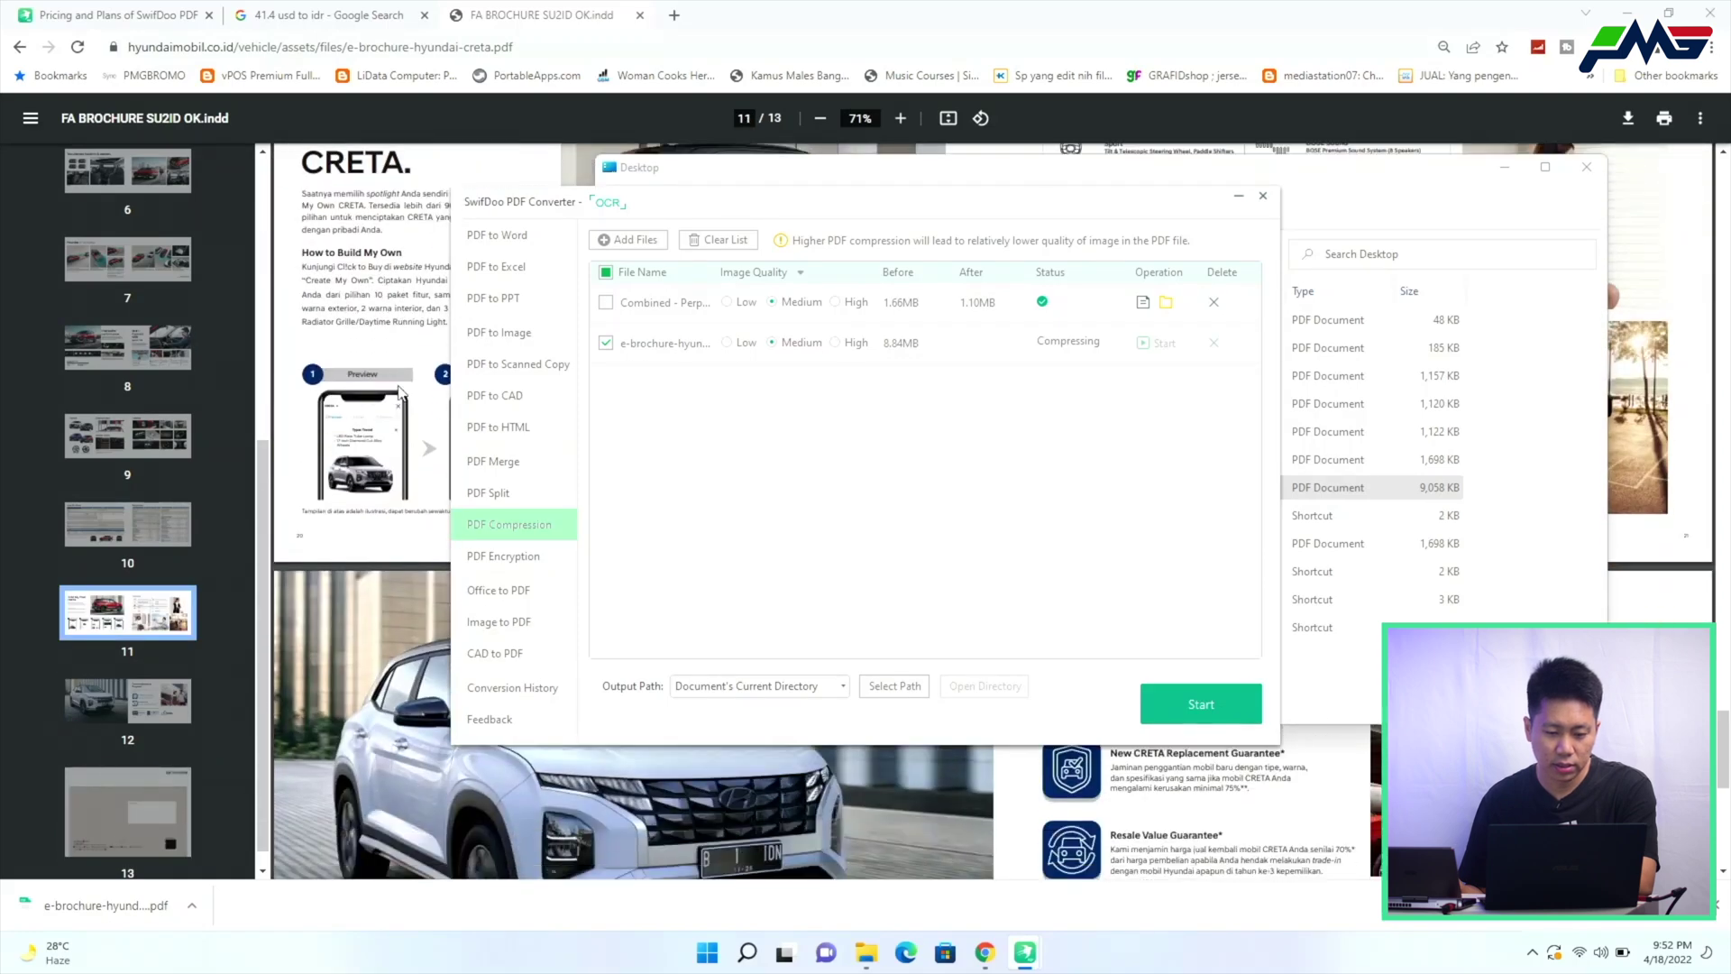
scroll(399, 391, up, 15)
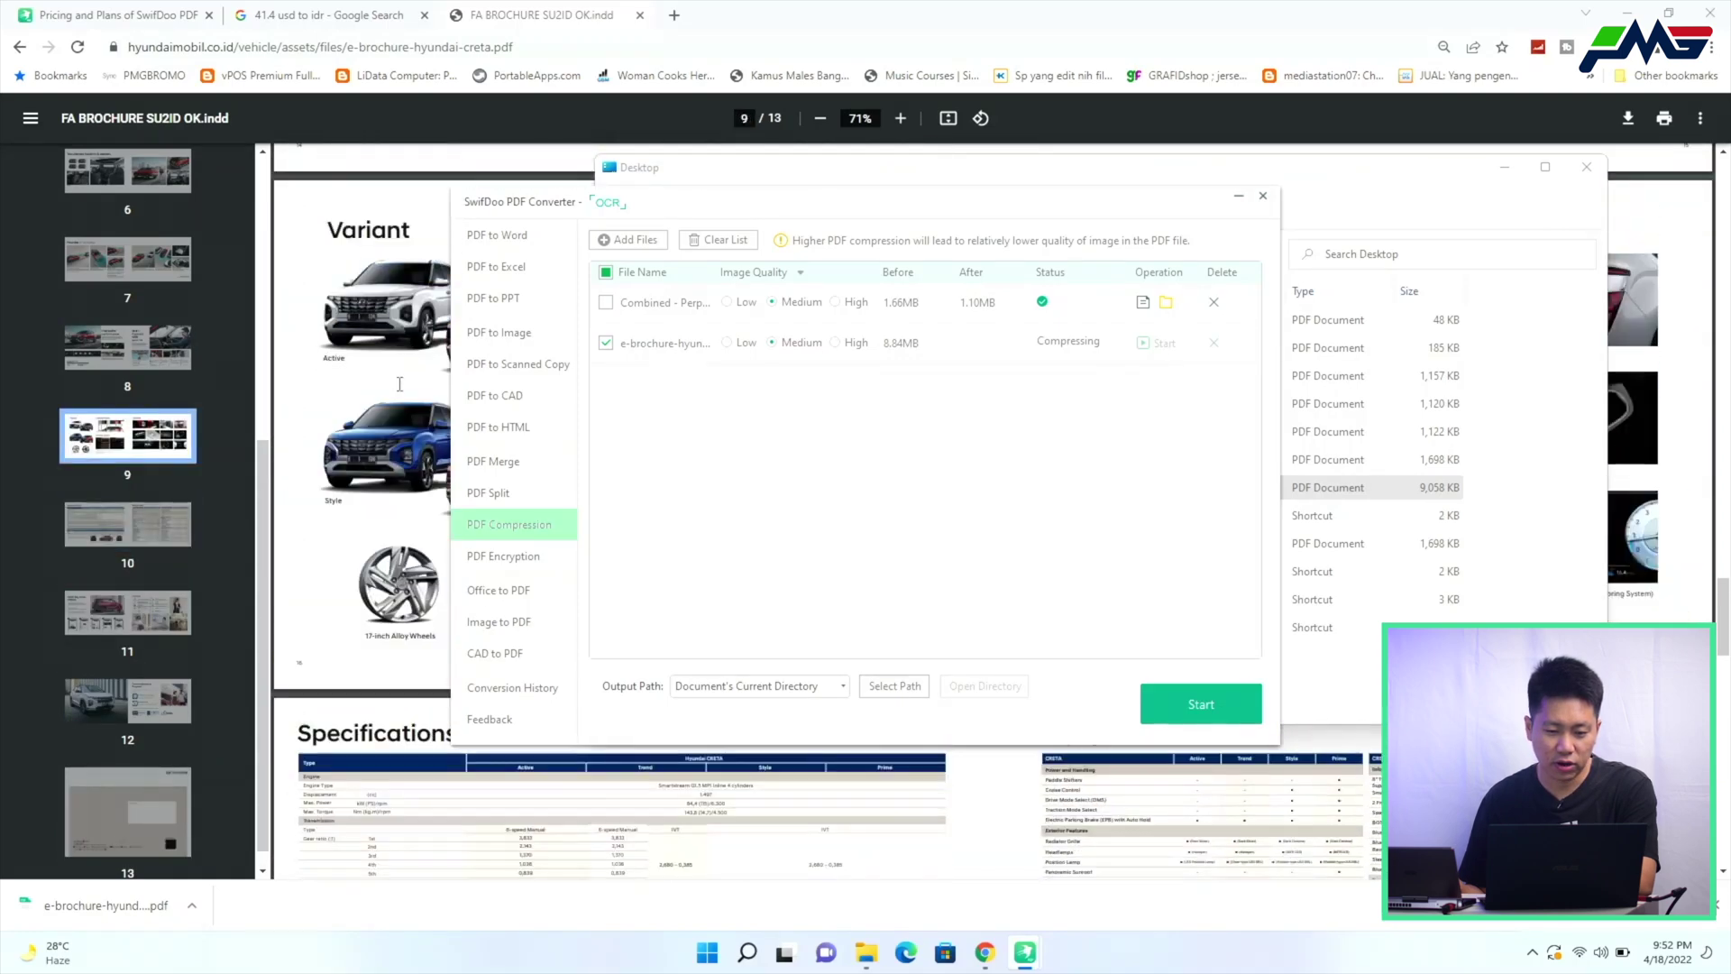
scroll(399, 385, up, 15)
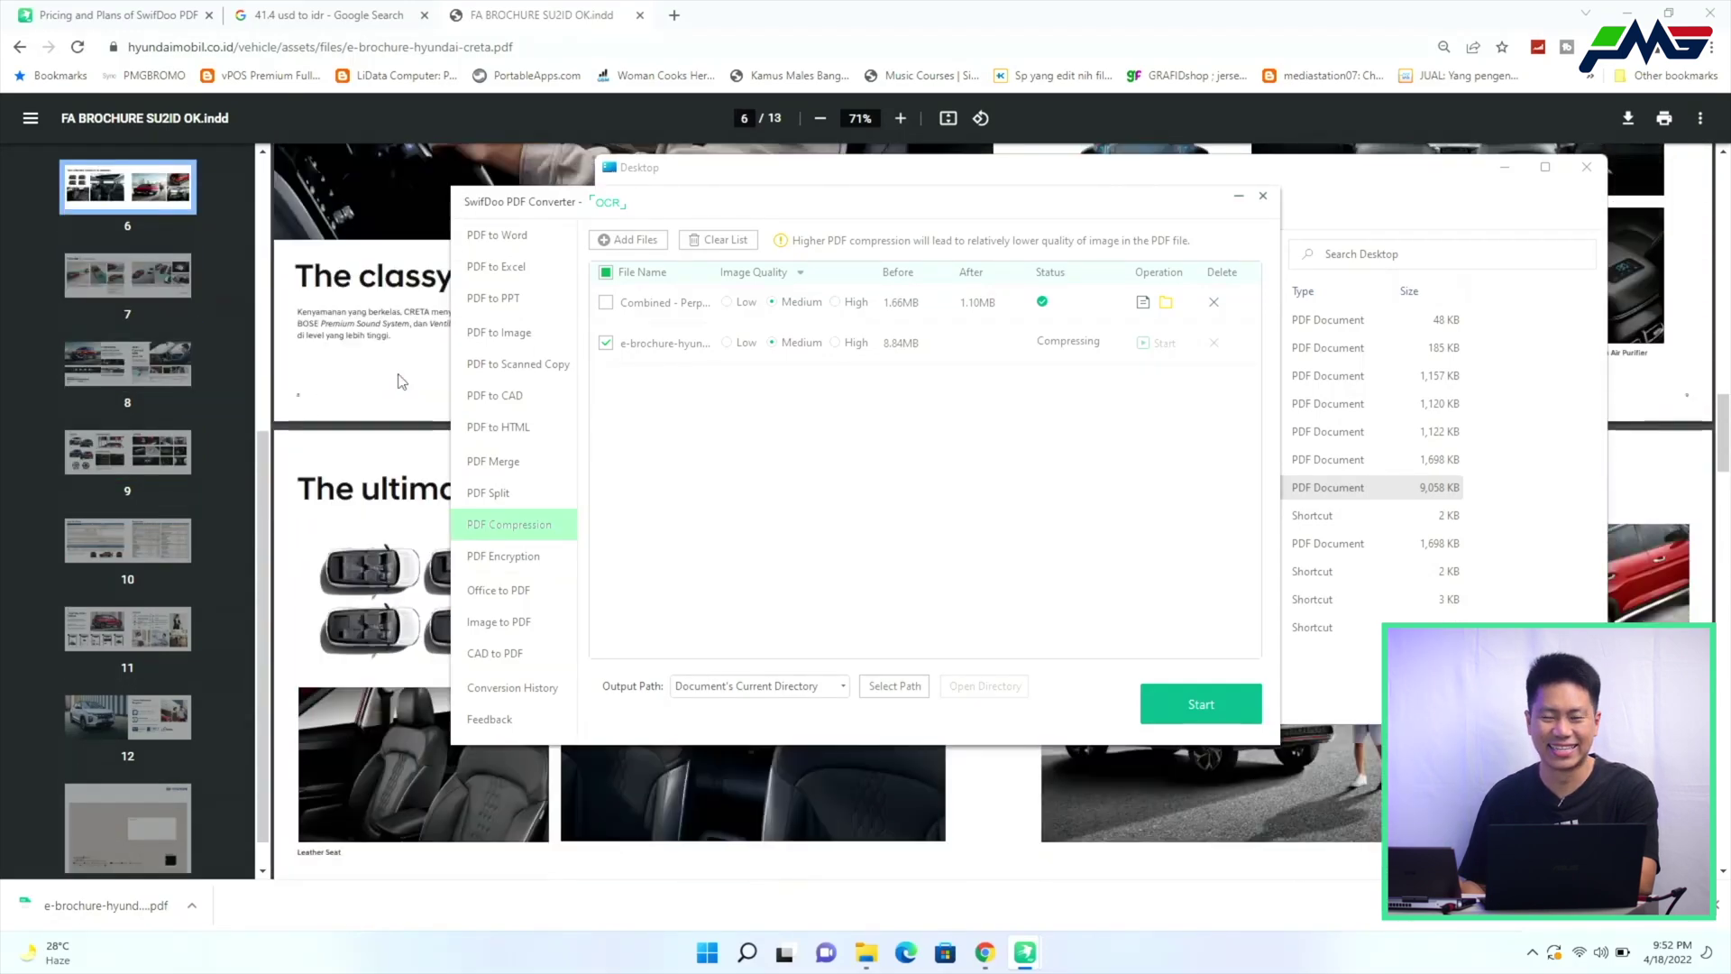
scroll(399, 385, up, 4)
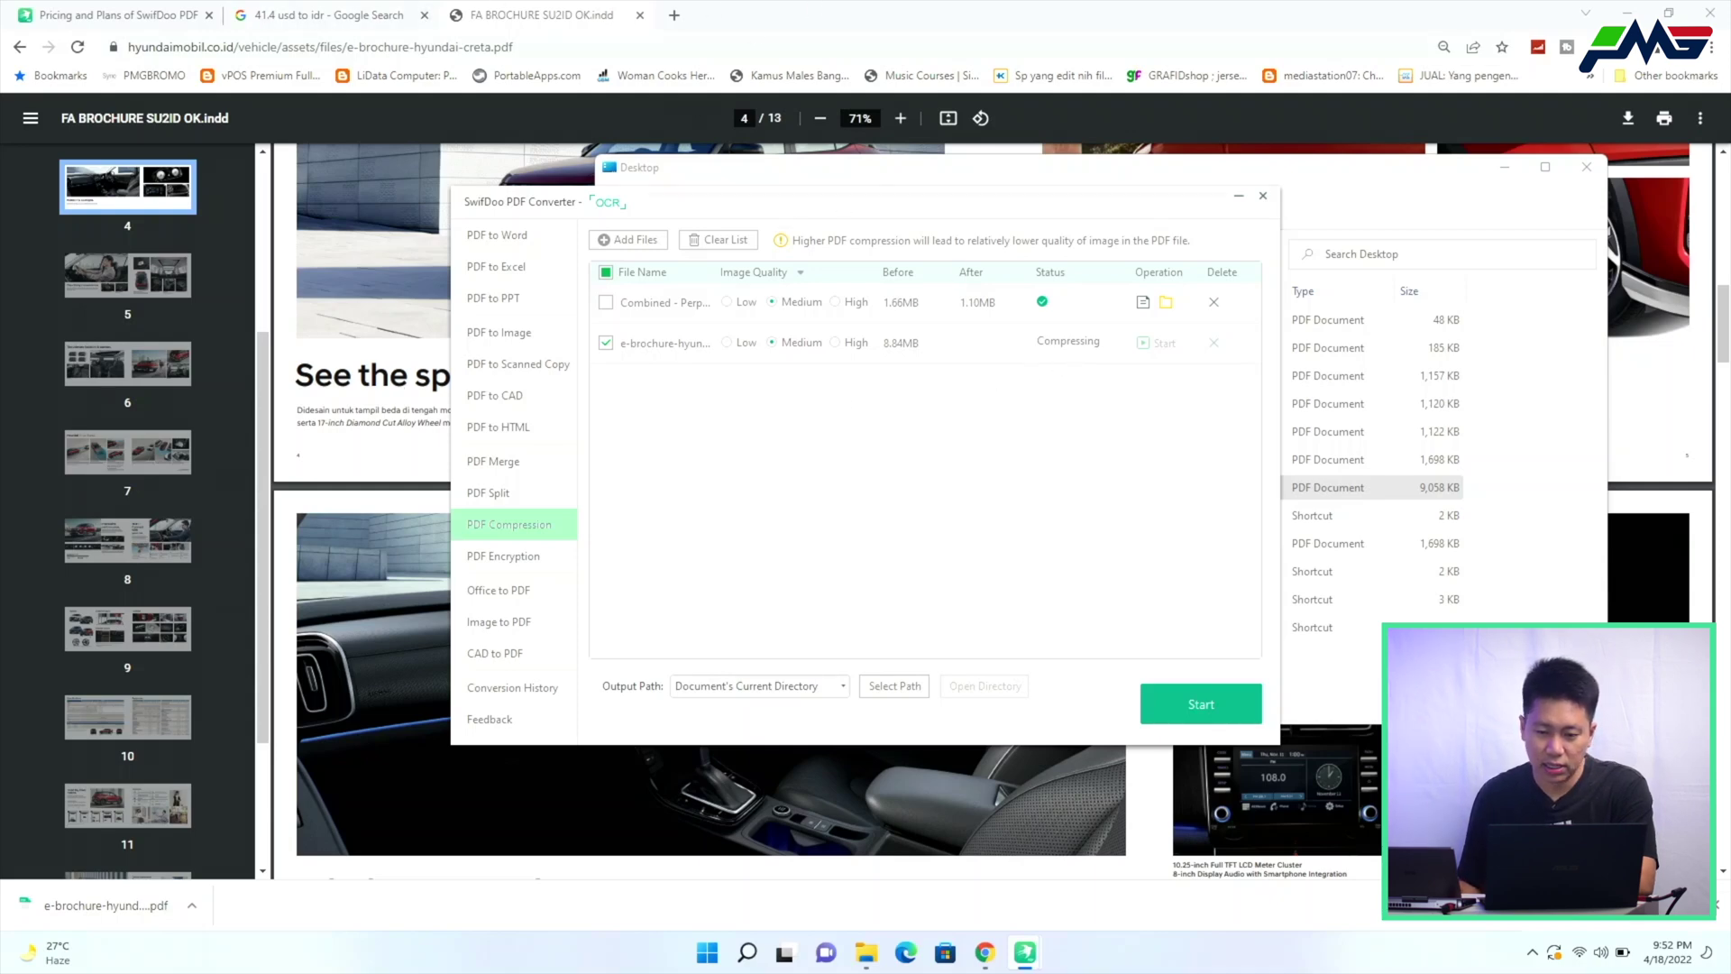
drag(793, 193, 876, 228)
drag(1504, 178, 1380, 127)
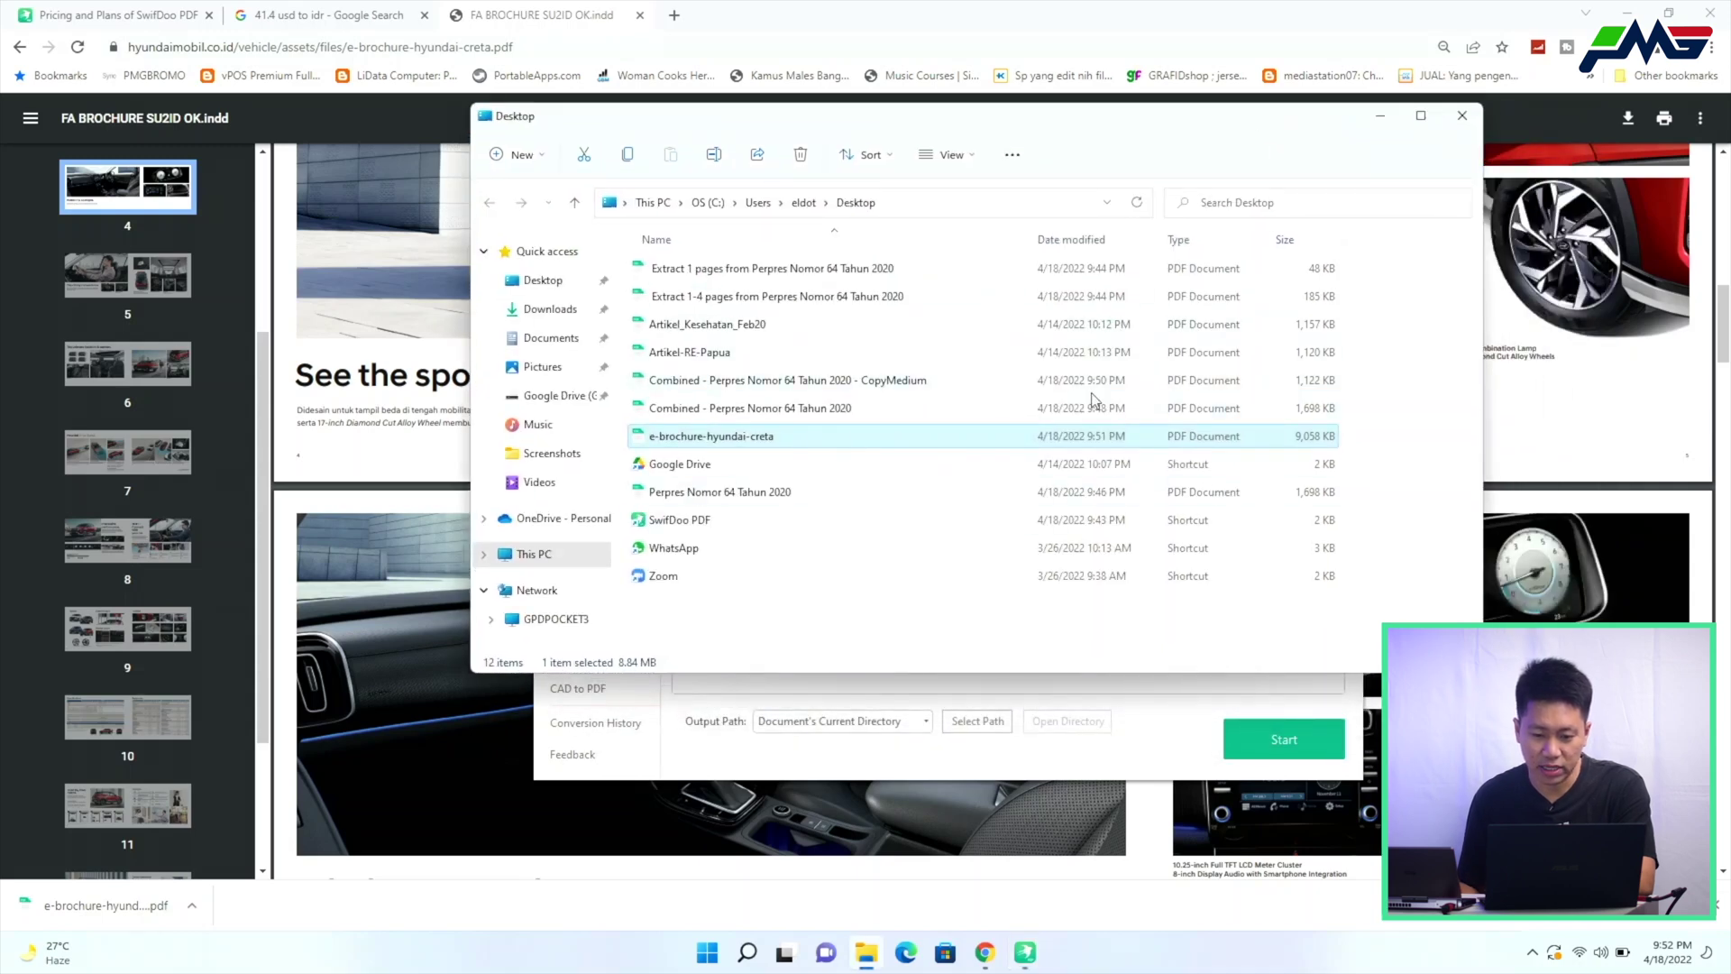
click(1385, 118)
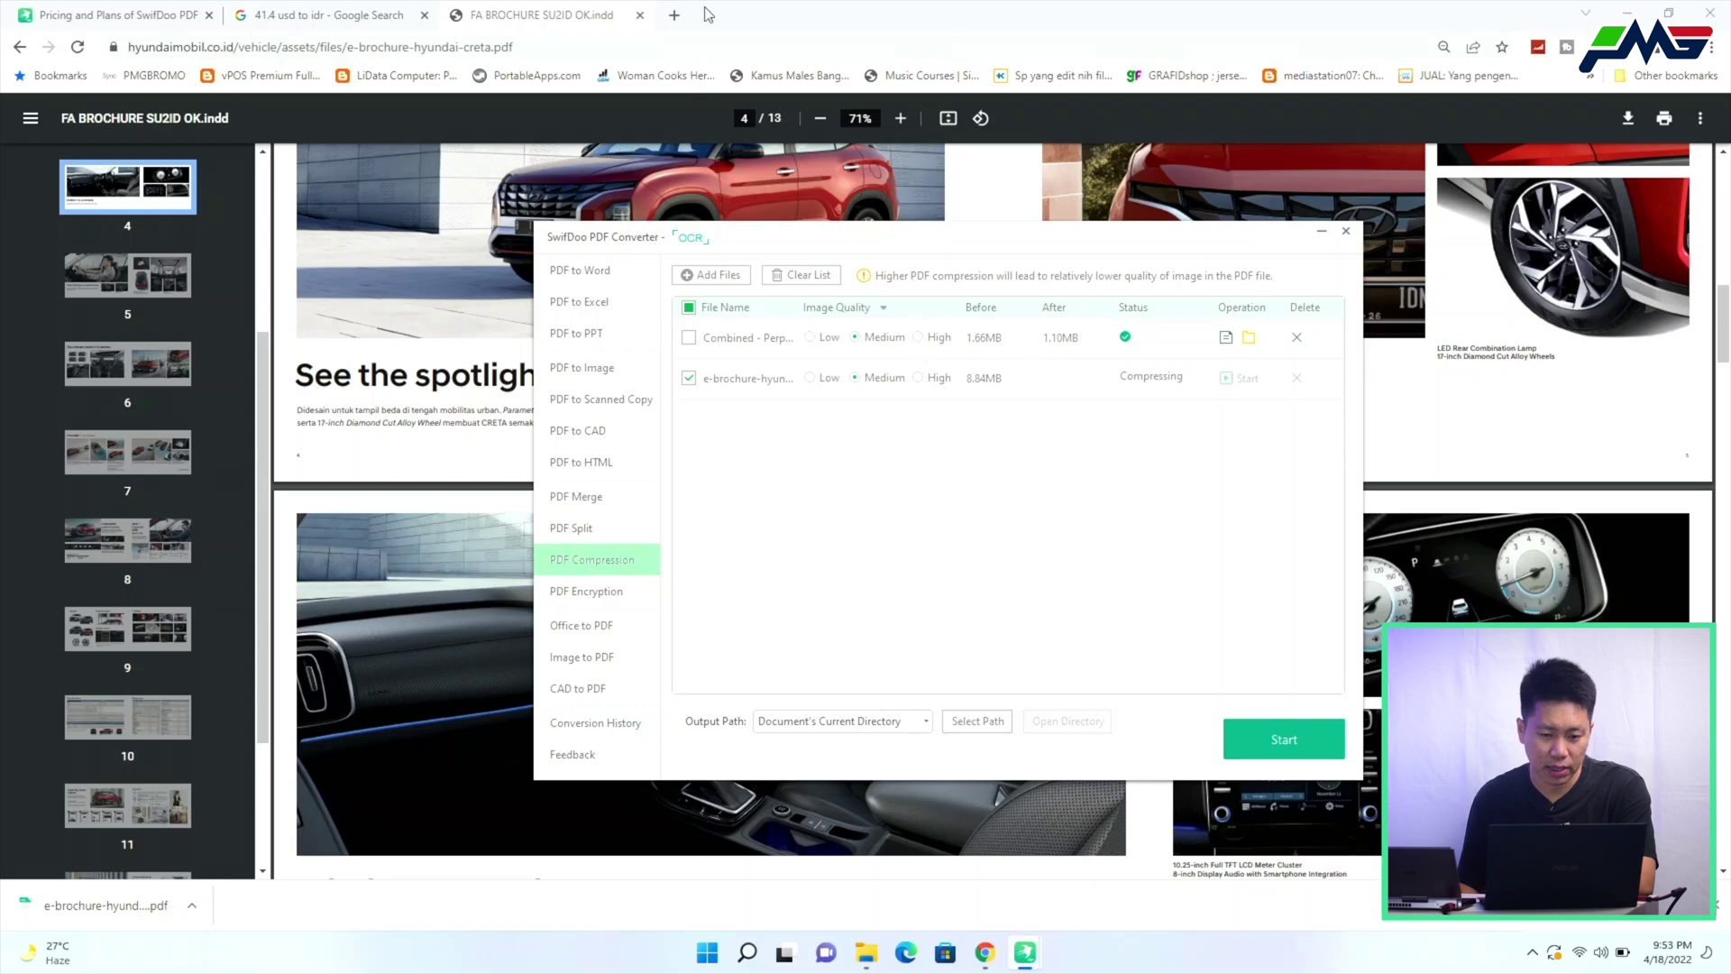
click(643, 17)
Bring the Combined Perpres PDF to the front and show its View and Annotate tools
mouse_move(1025, 952)
click(1047, 855)
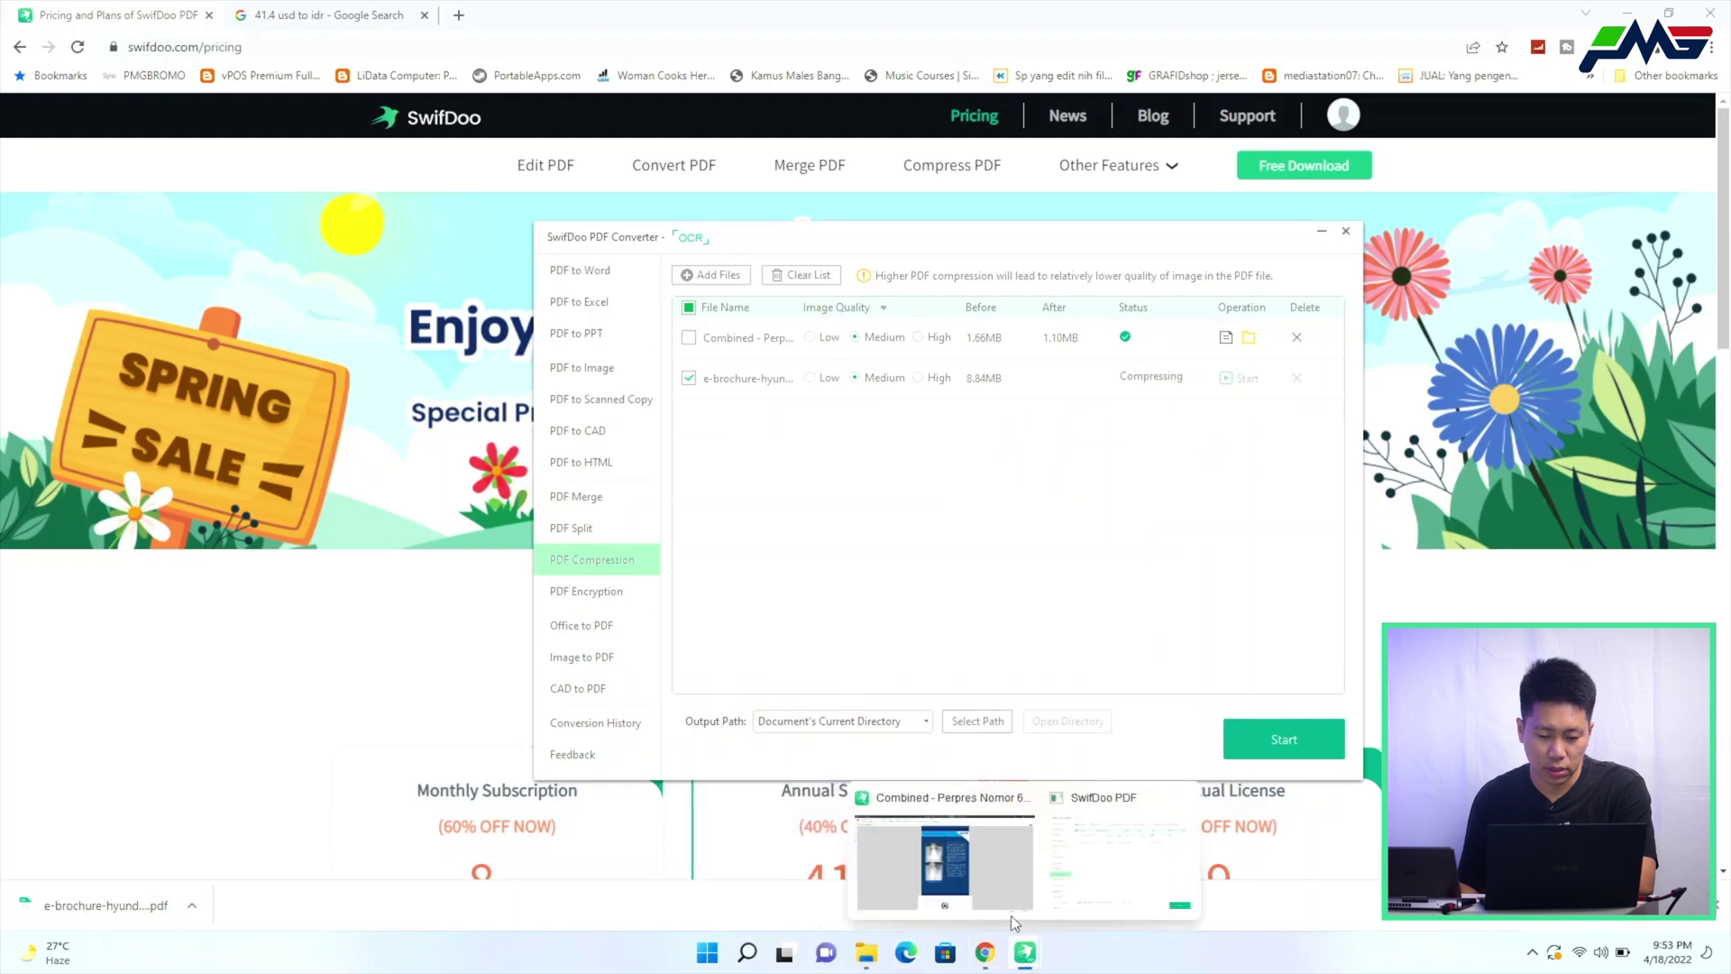
click(1029, 905)
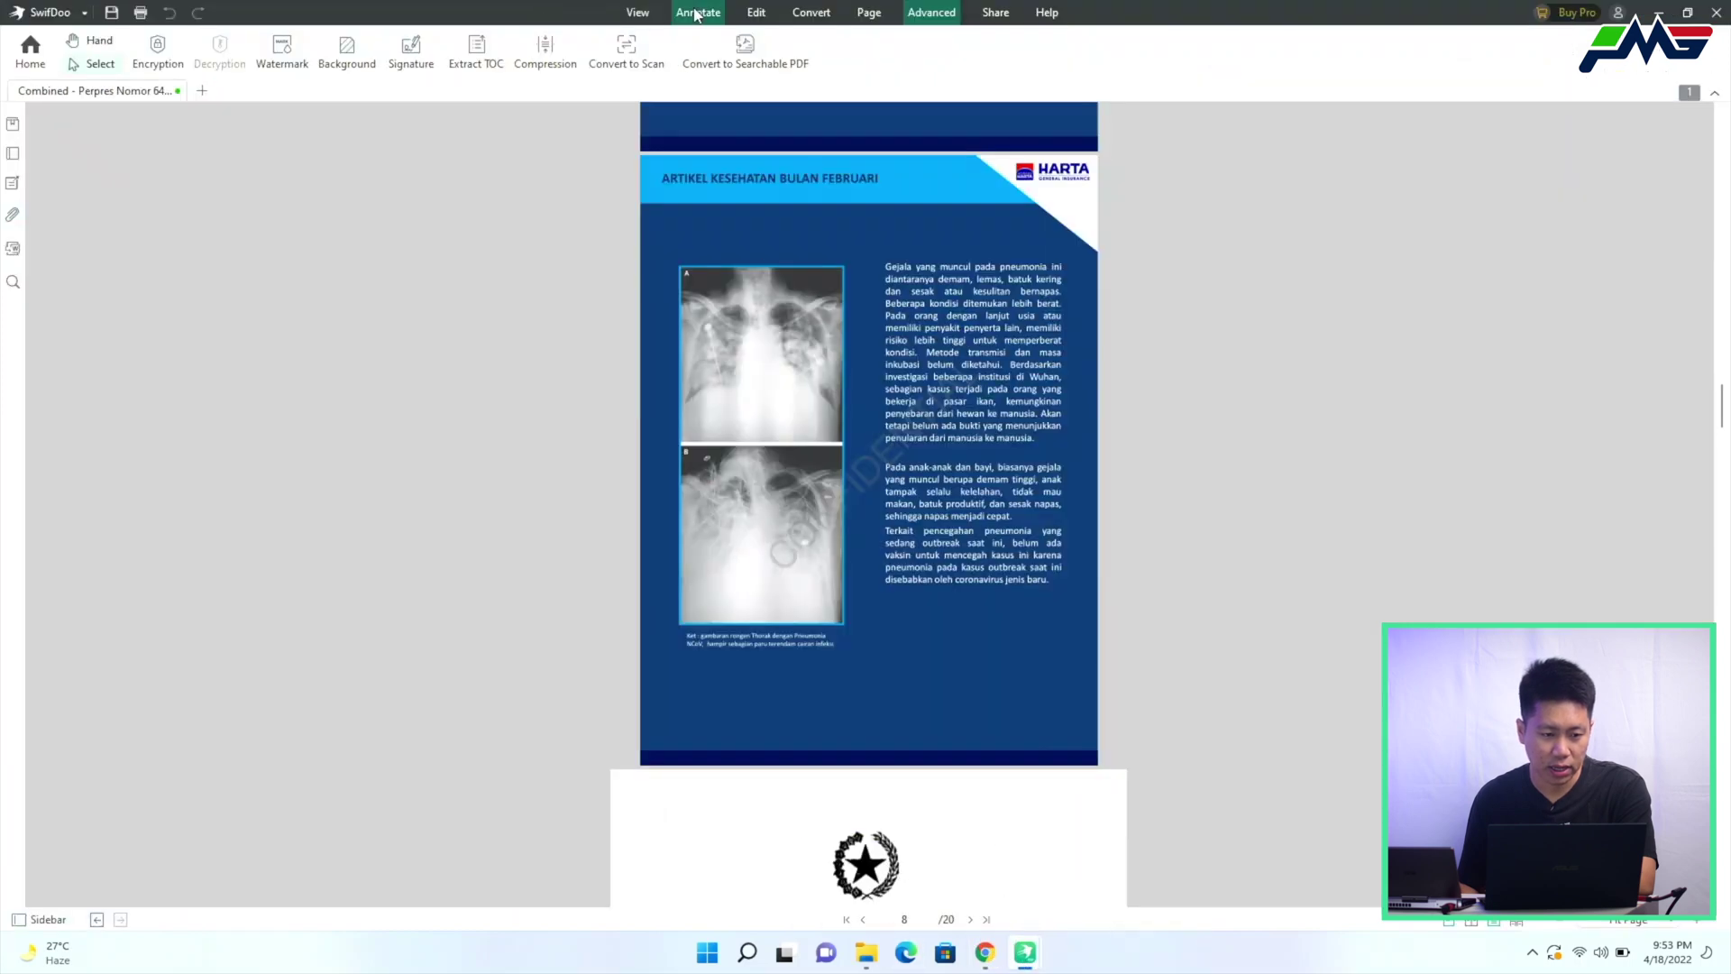
click(634, 13)
click(698, 13)
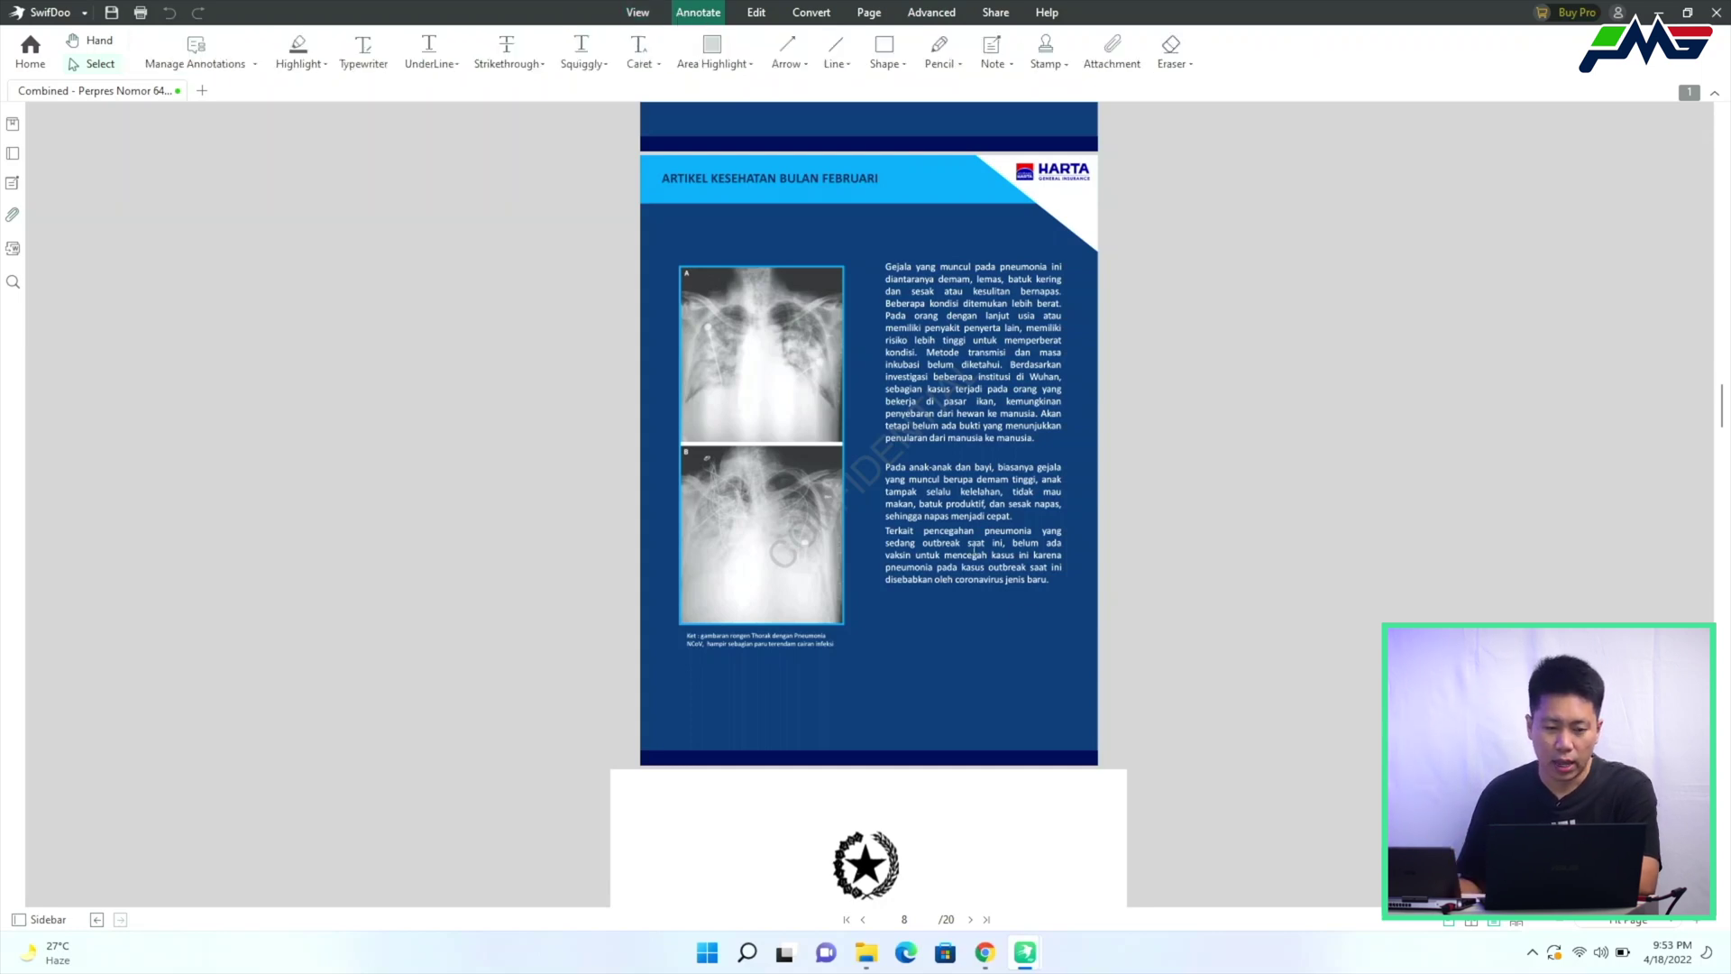
Browse the View, Edit and Convert tools of the Combined Perpres document
click(640, 12)
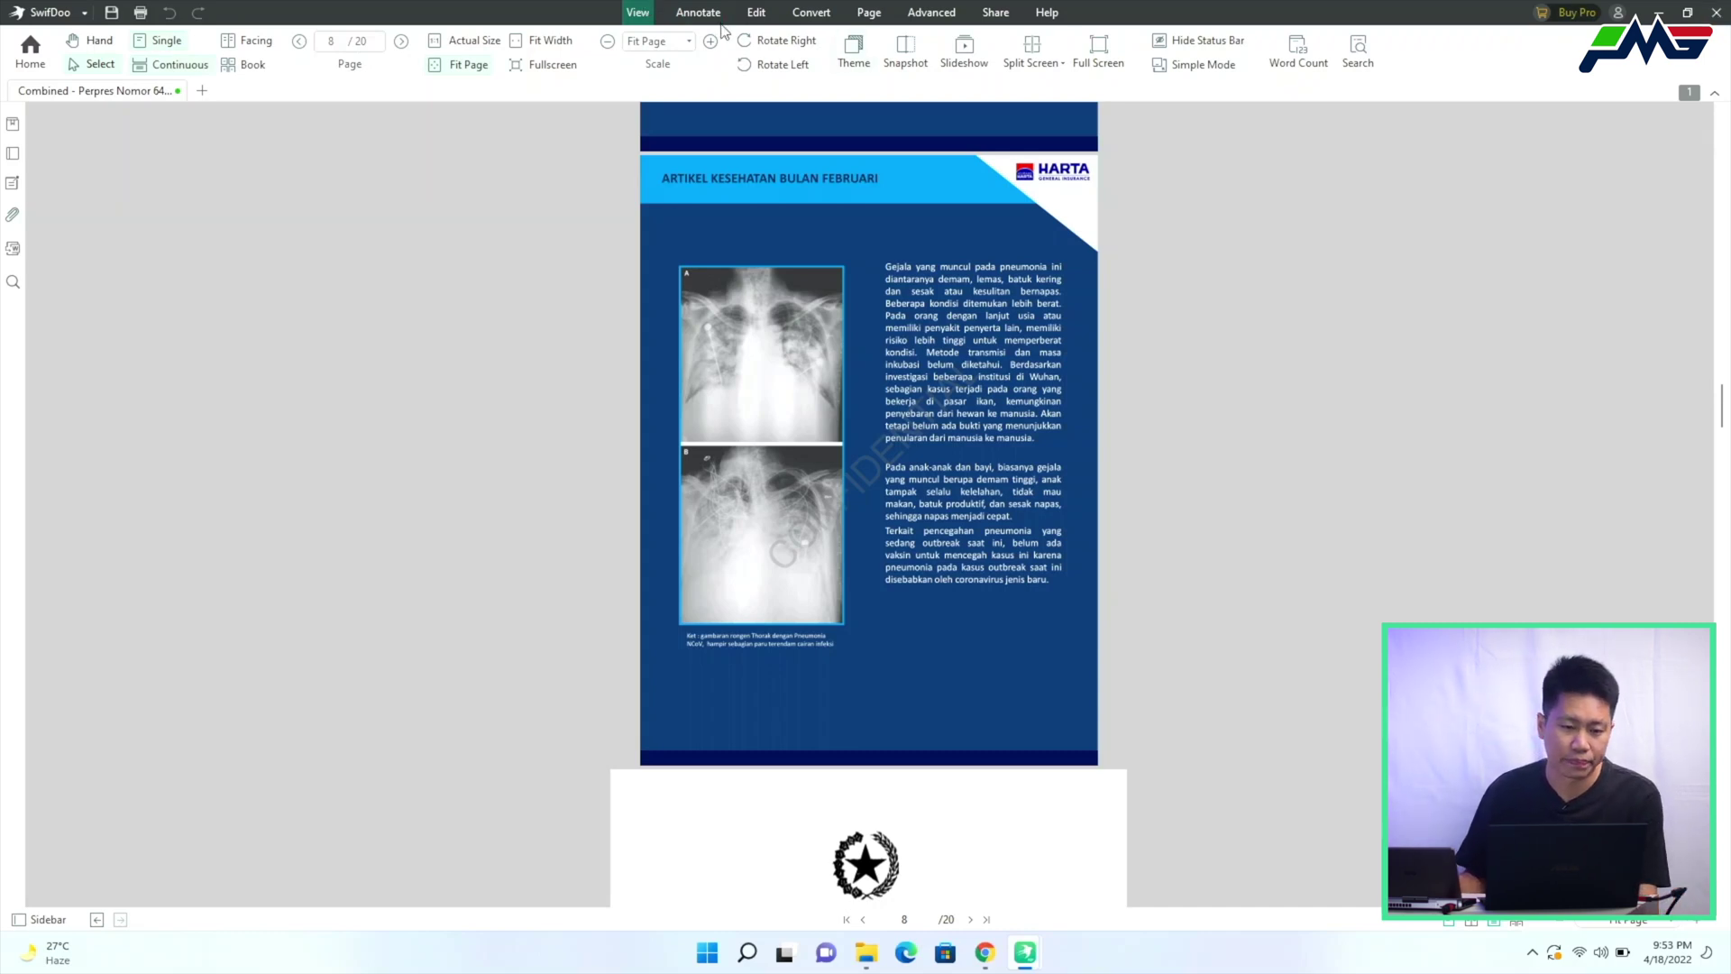
click(756, 14)
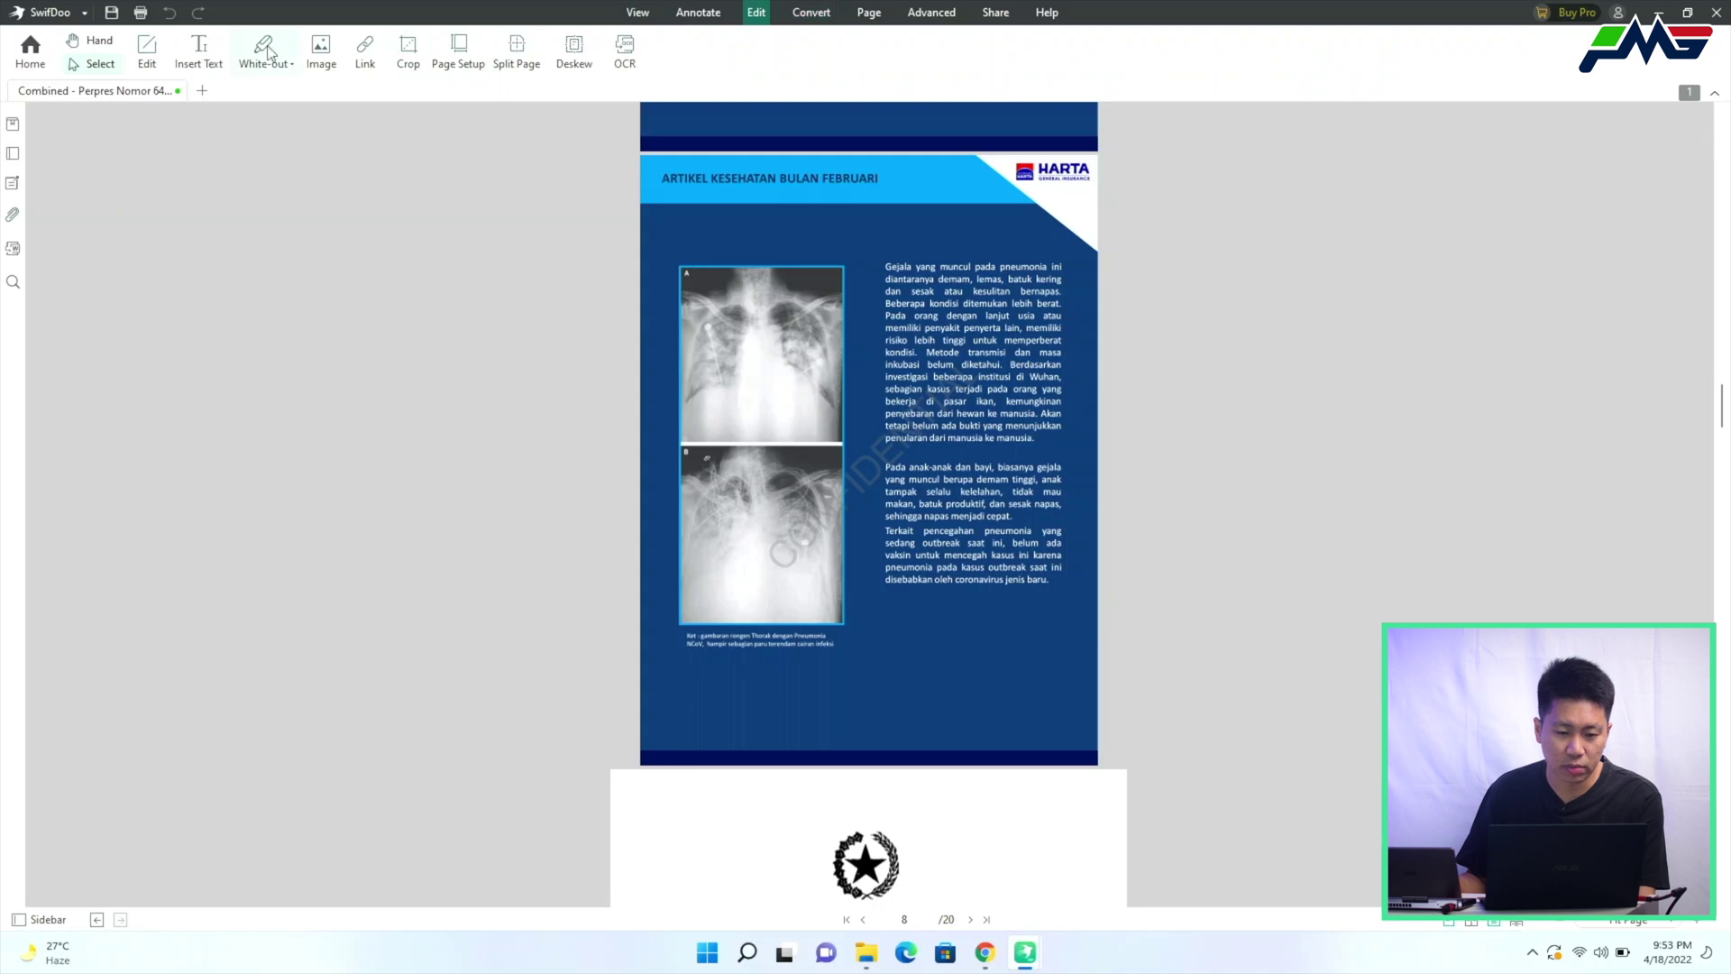
click(823, 18)
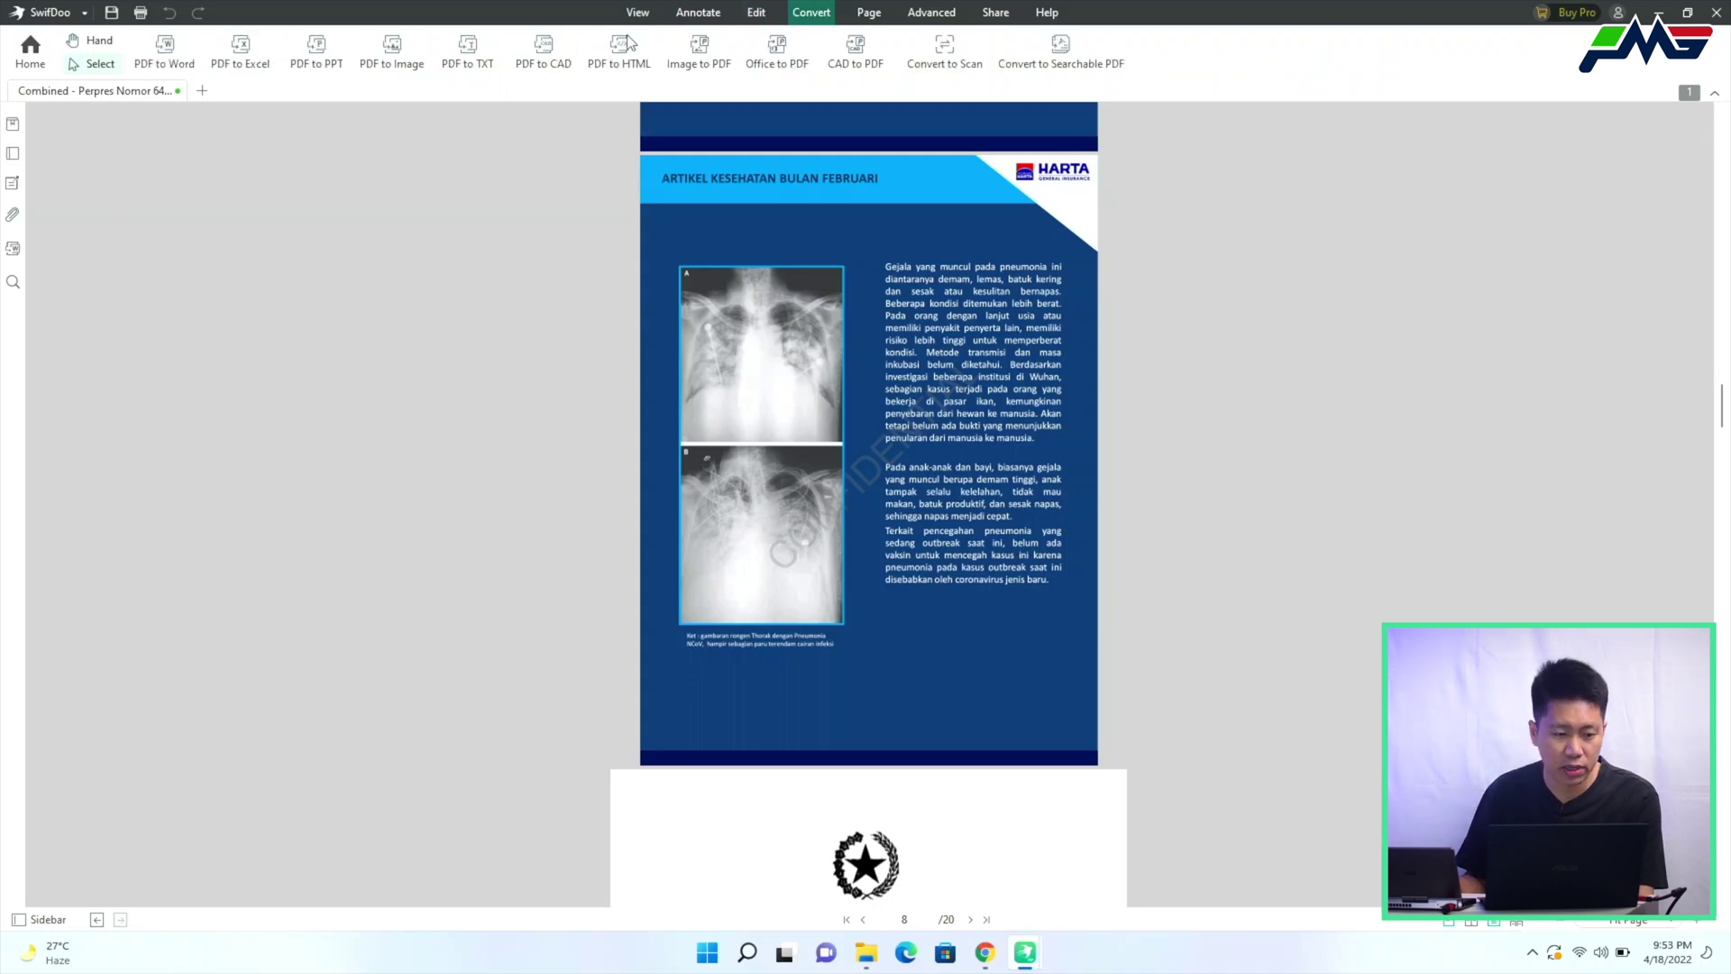
Check the brochure's progress in the converter's PDF Compression list, then close the converter
click(167, 59)
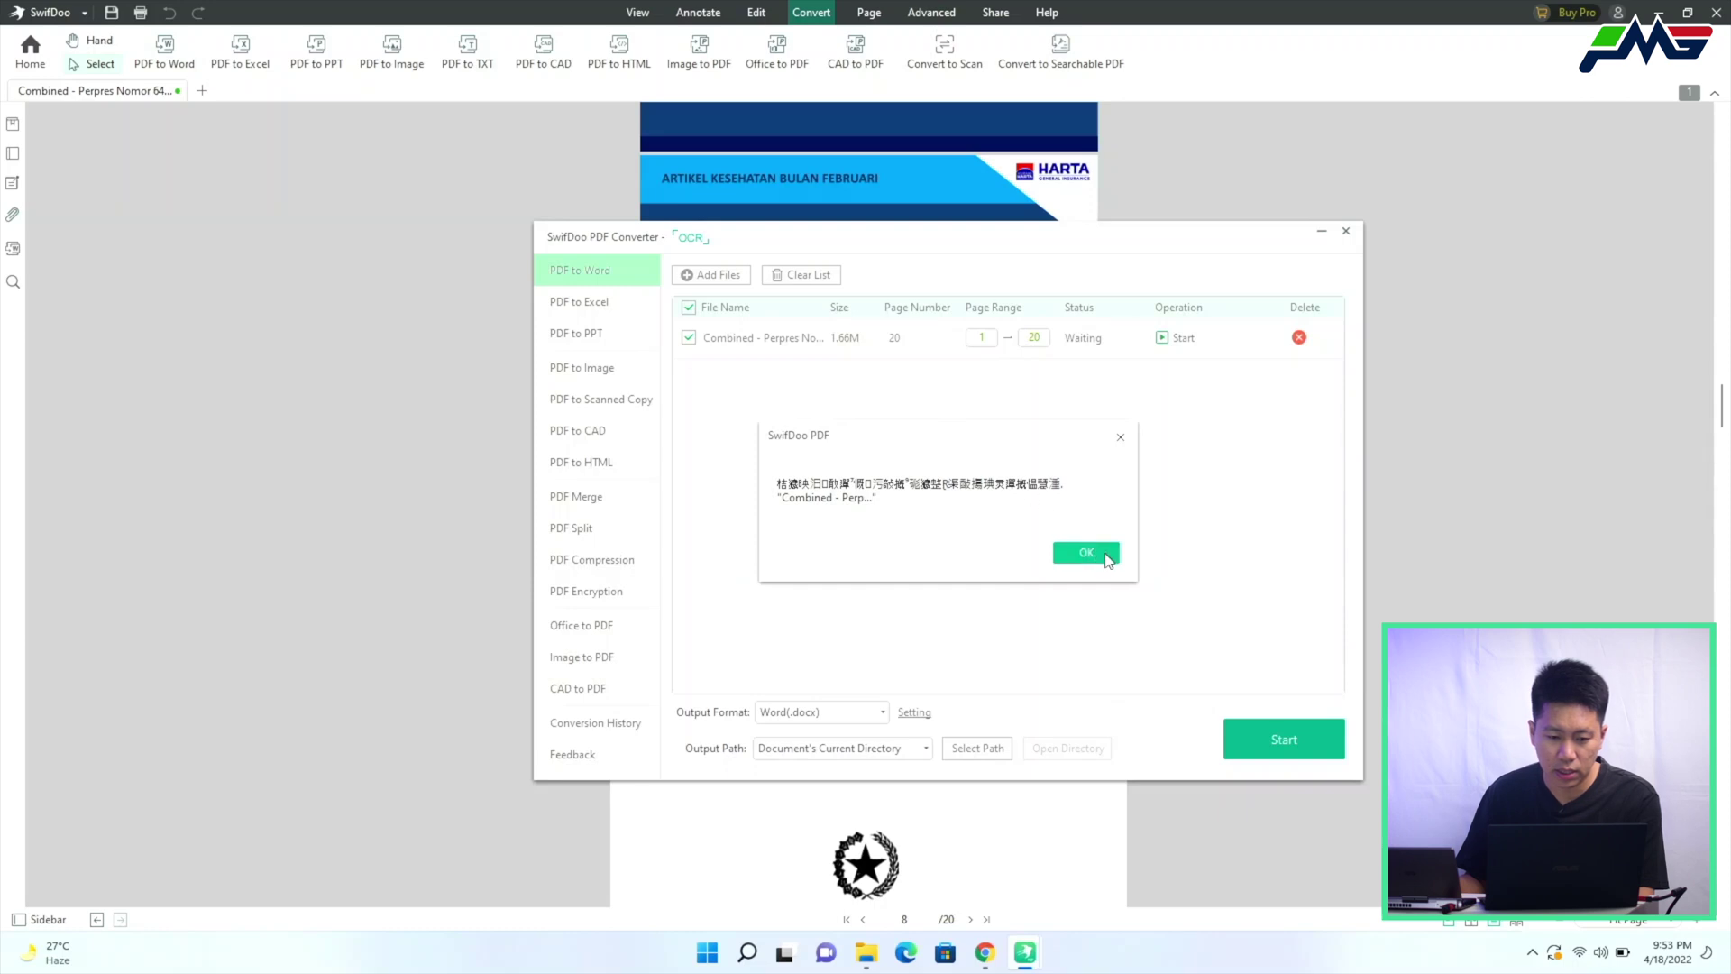
click(1087, 553)
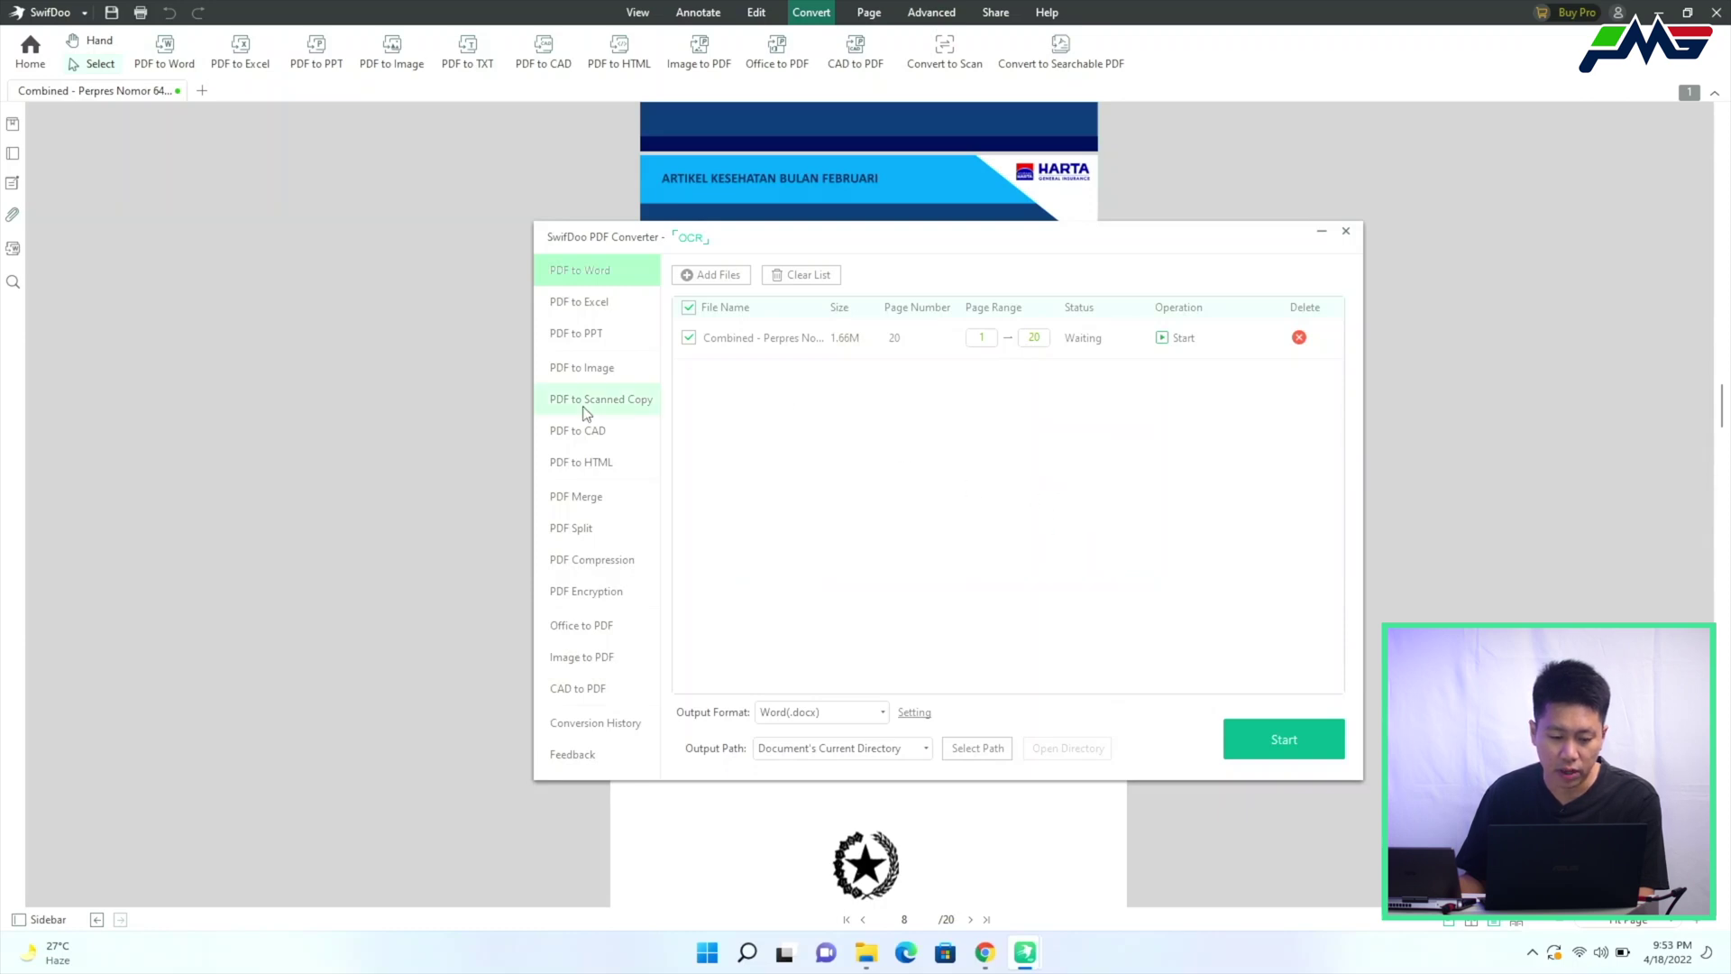
click(602, 571)
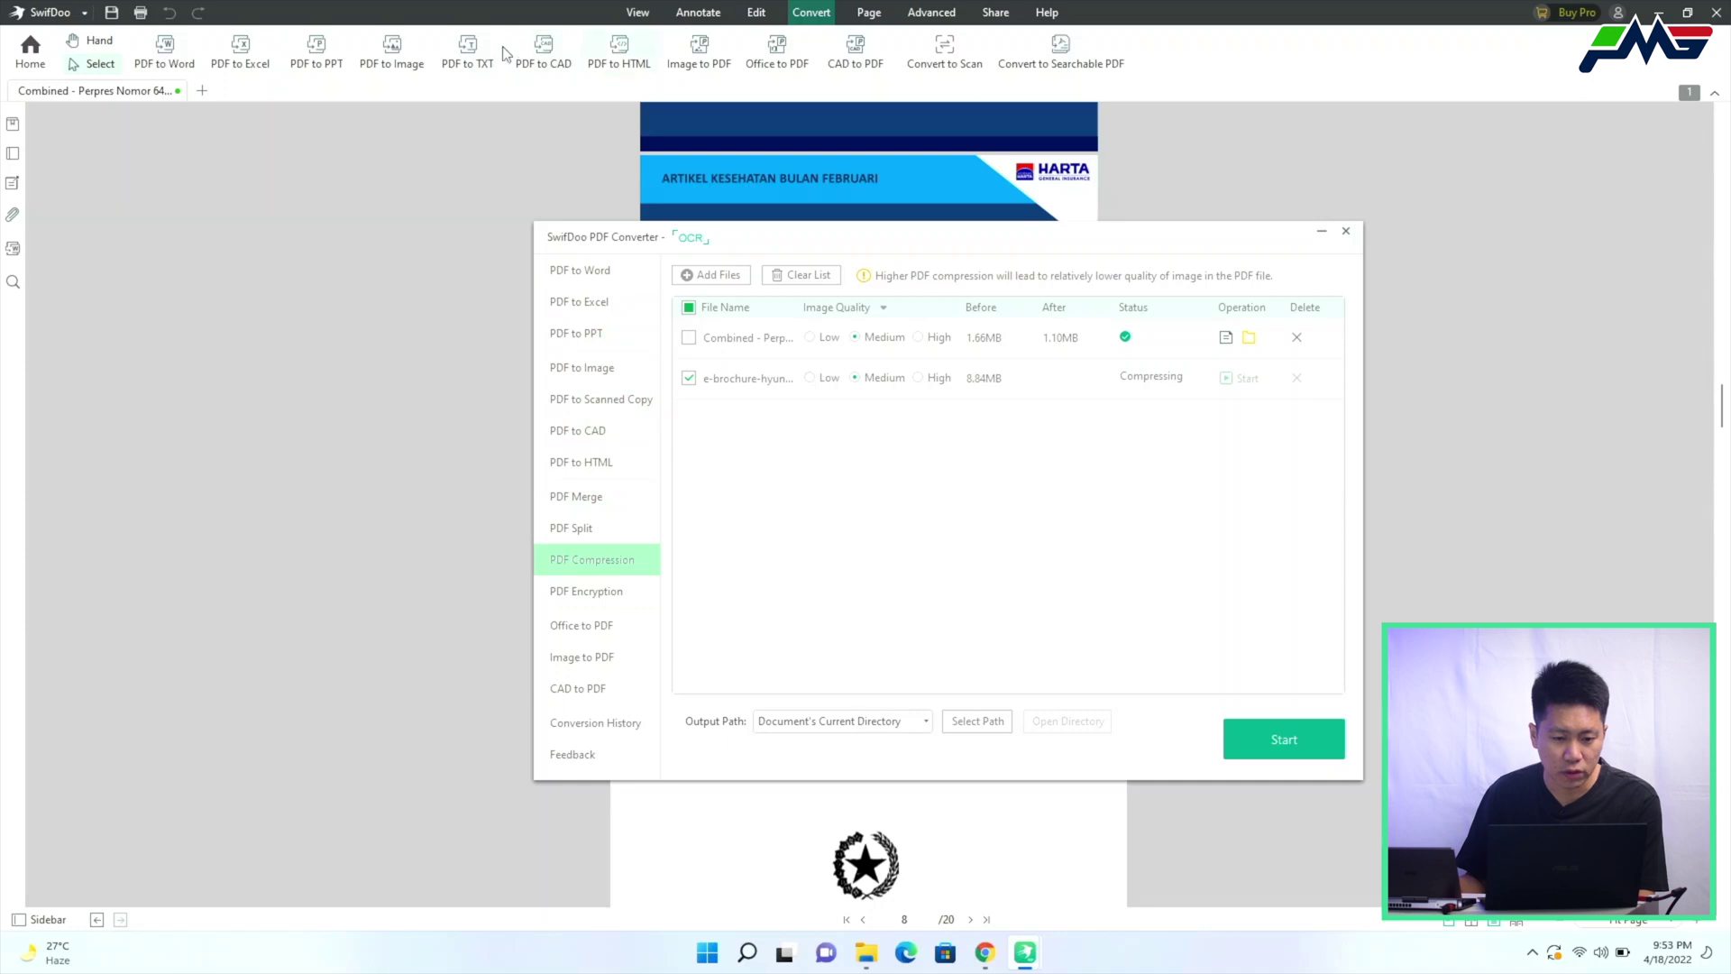
click(849, 19)
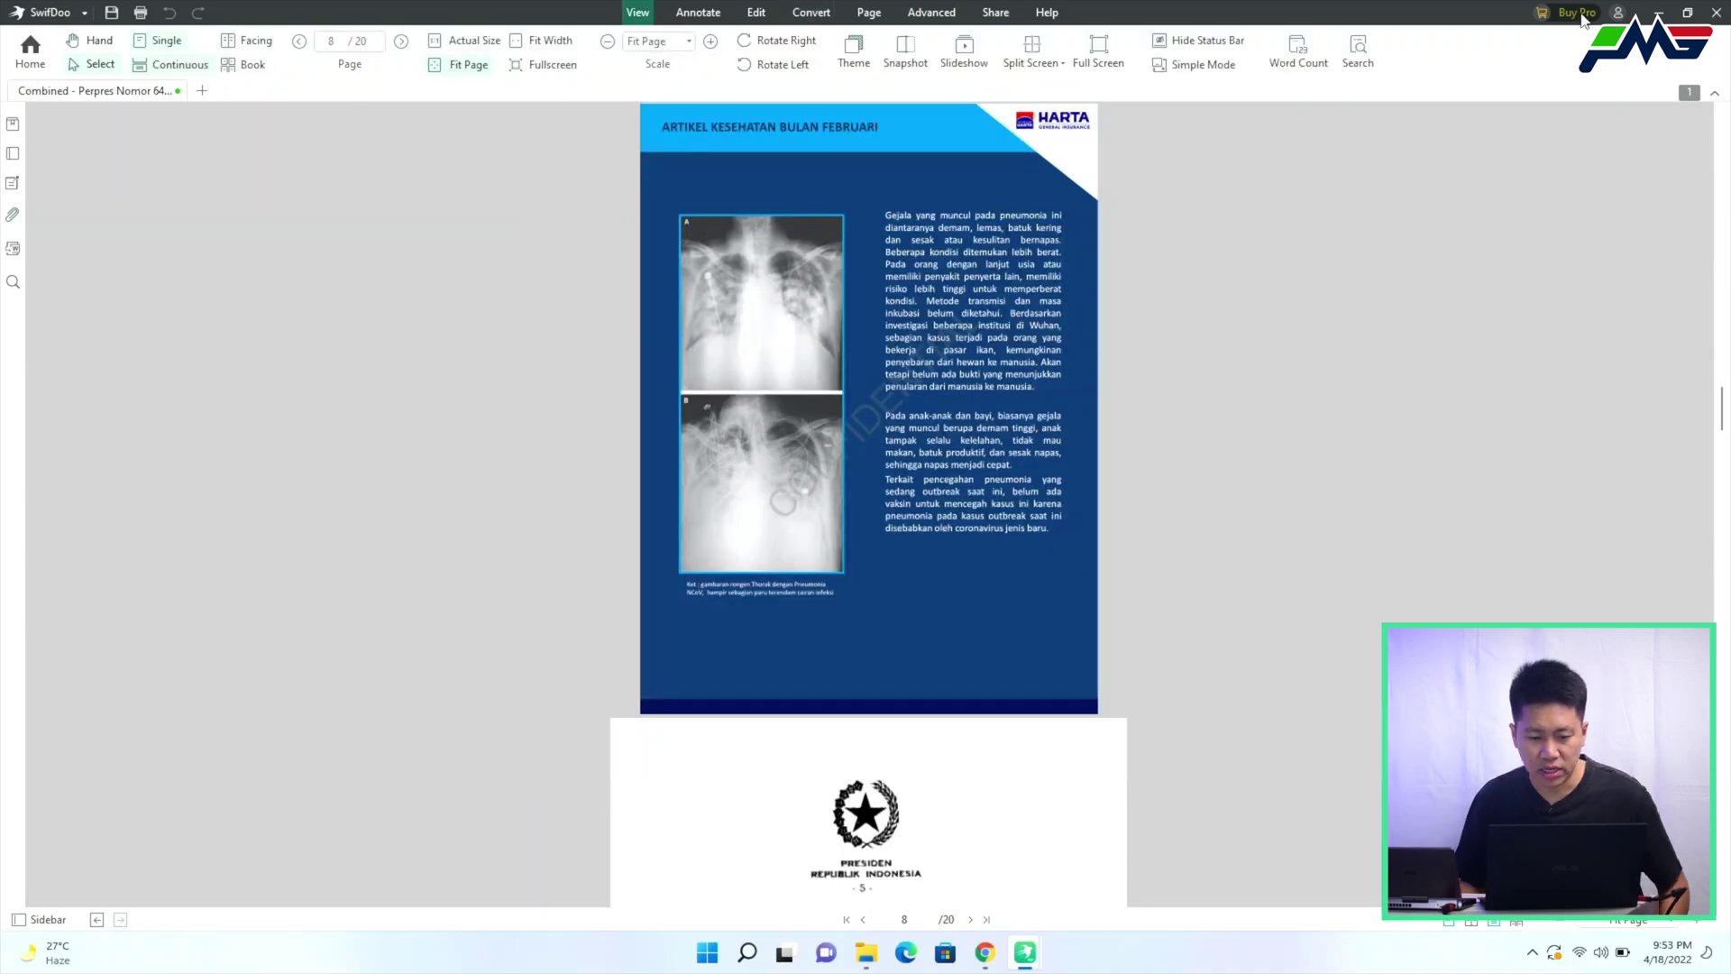
Sign in to the Pro account, view membership dates 04-15-2022 to 05-15-2023, then return to compression results
click(1576, 13)
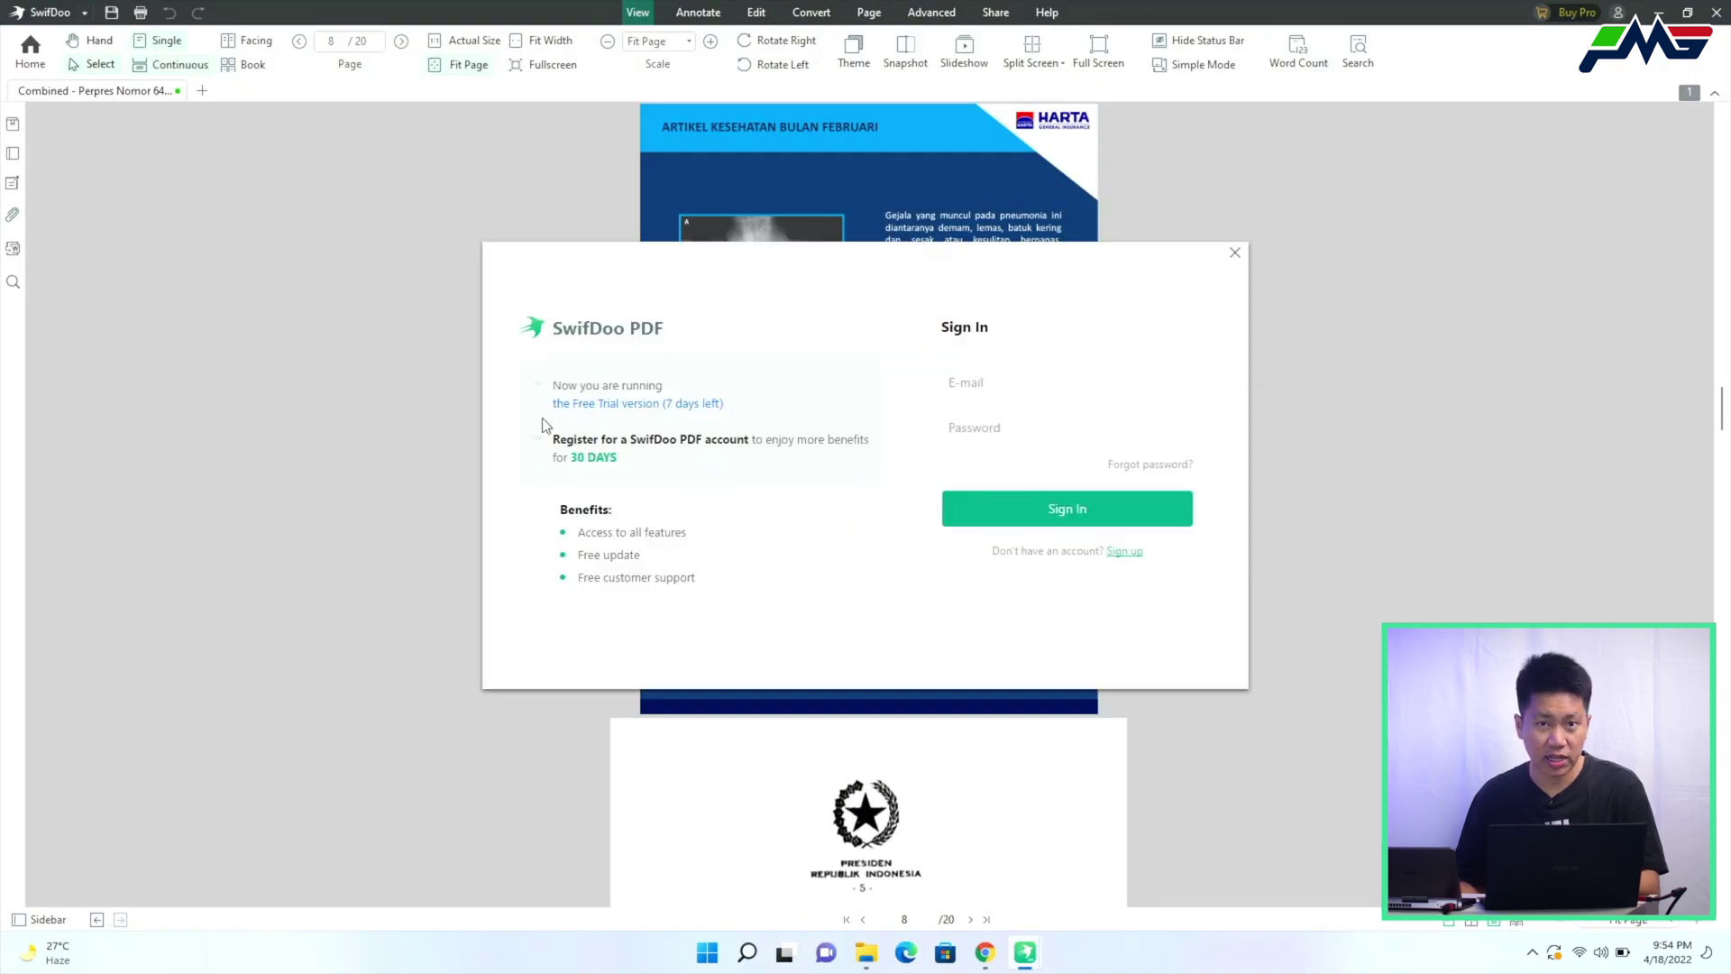
click(1025, 382)
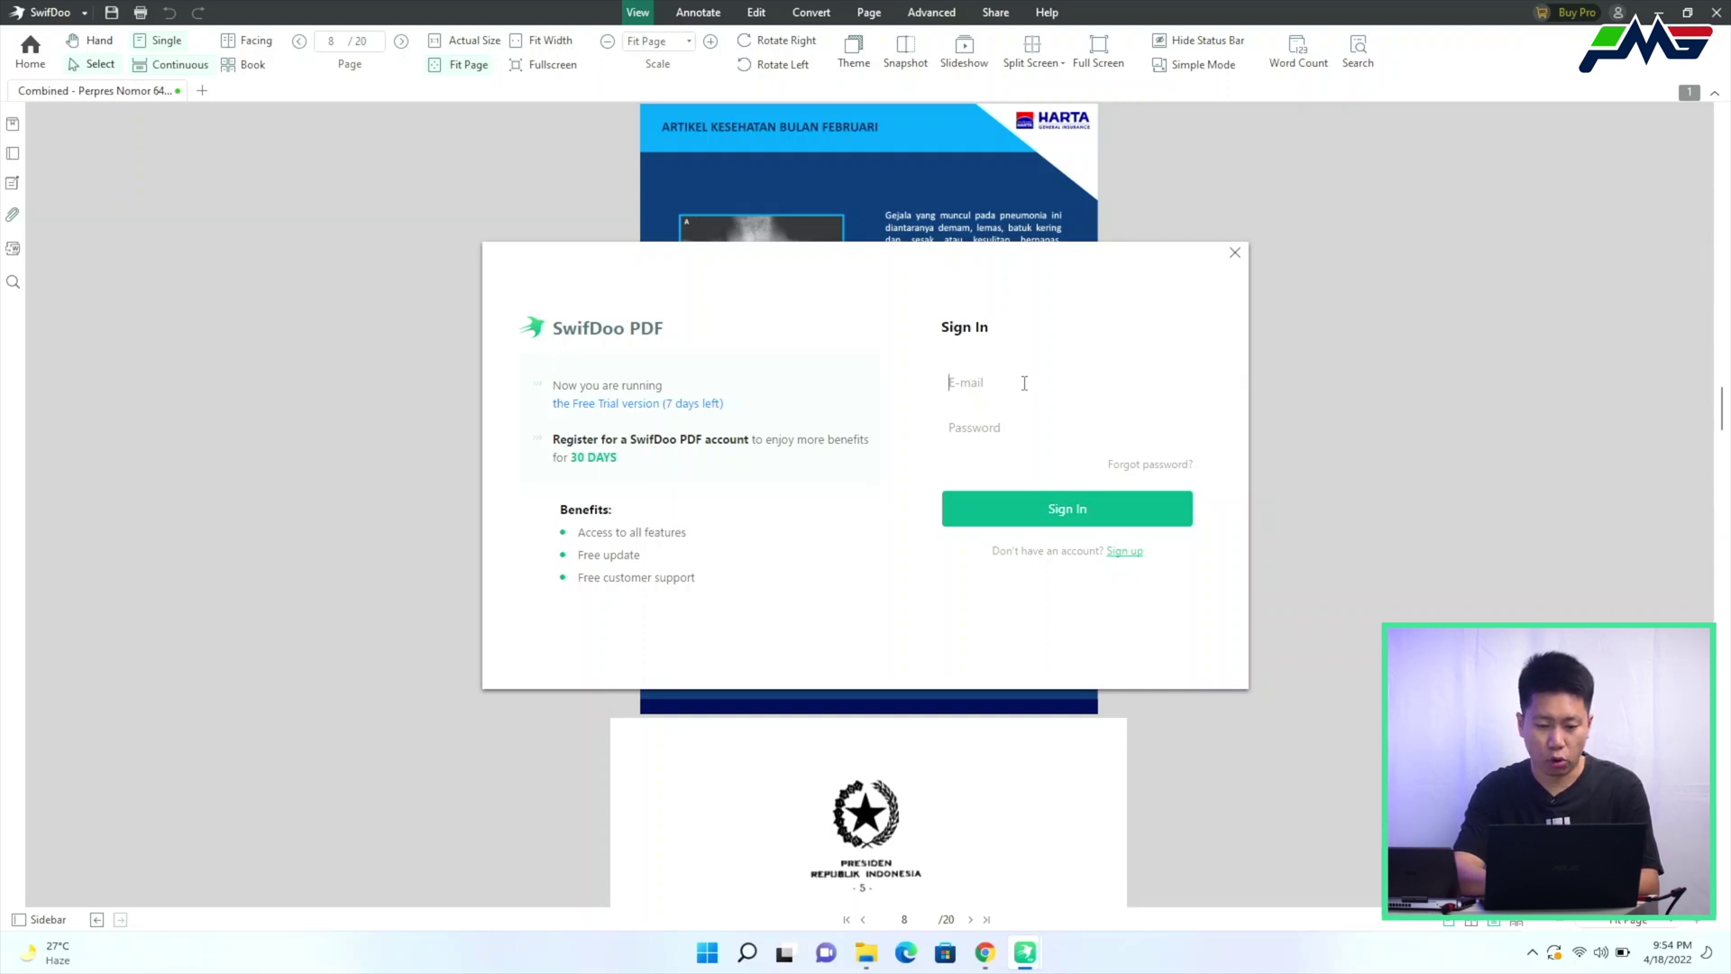
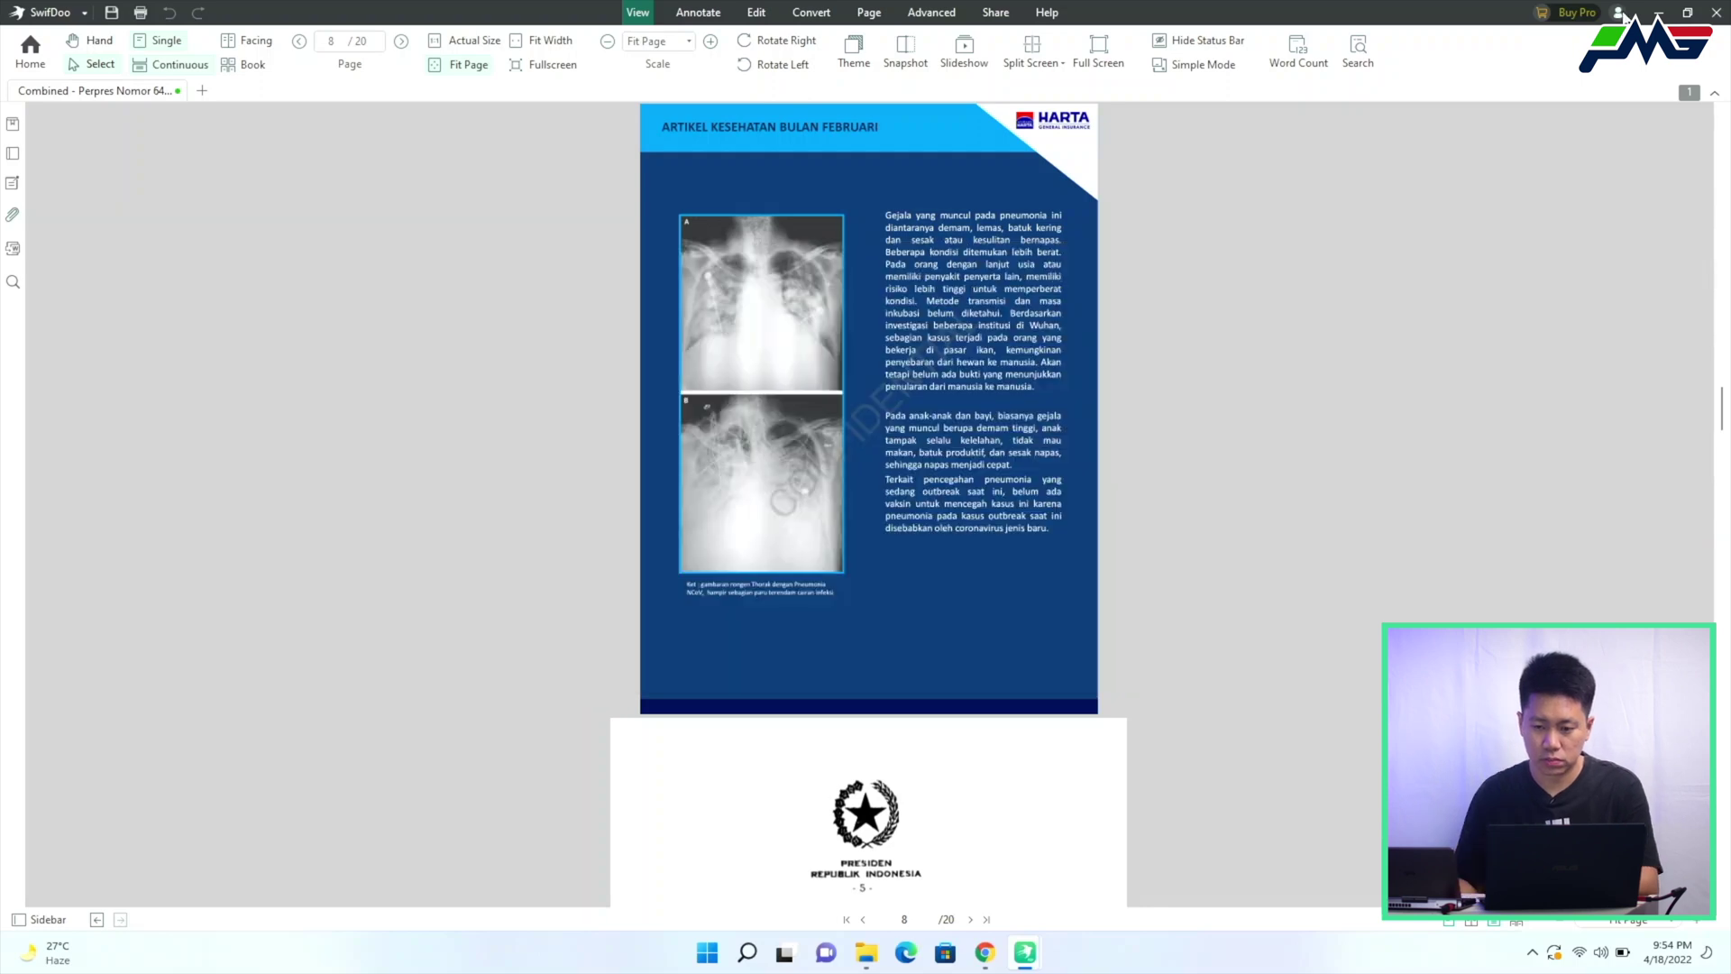
click(1621, 14)
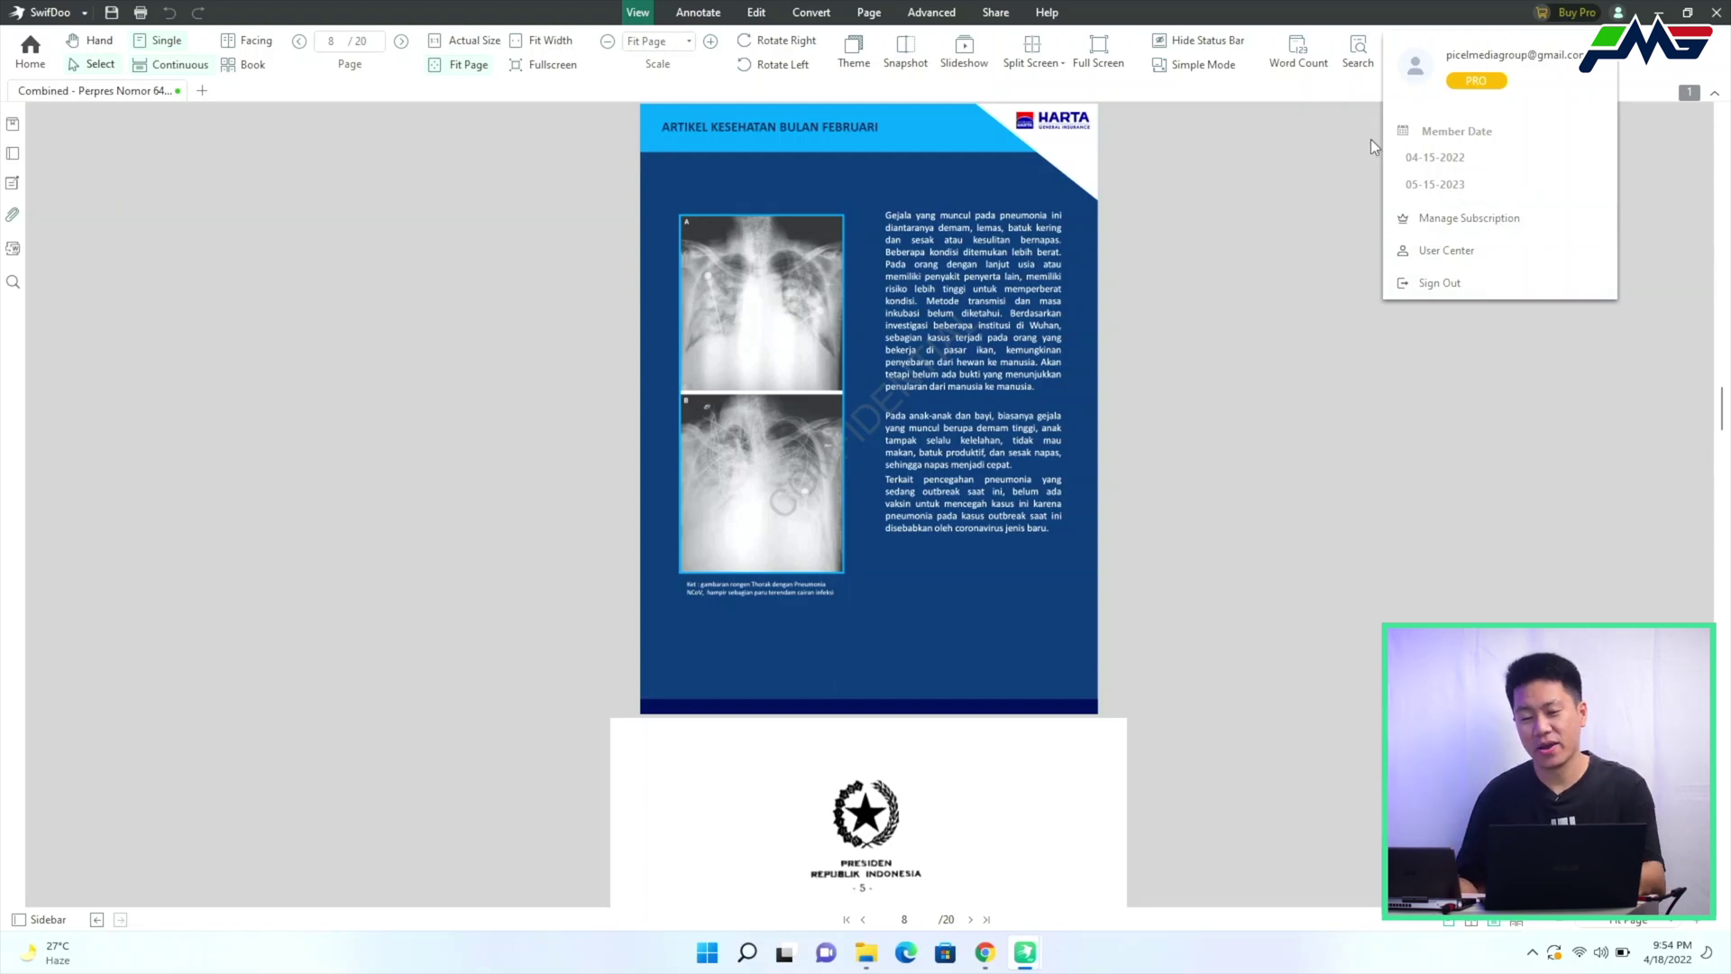
click(1025, 952)
click(1094, 878)
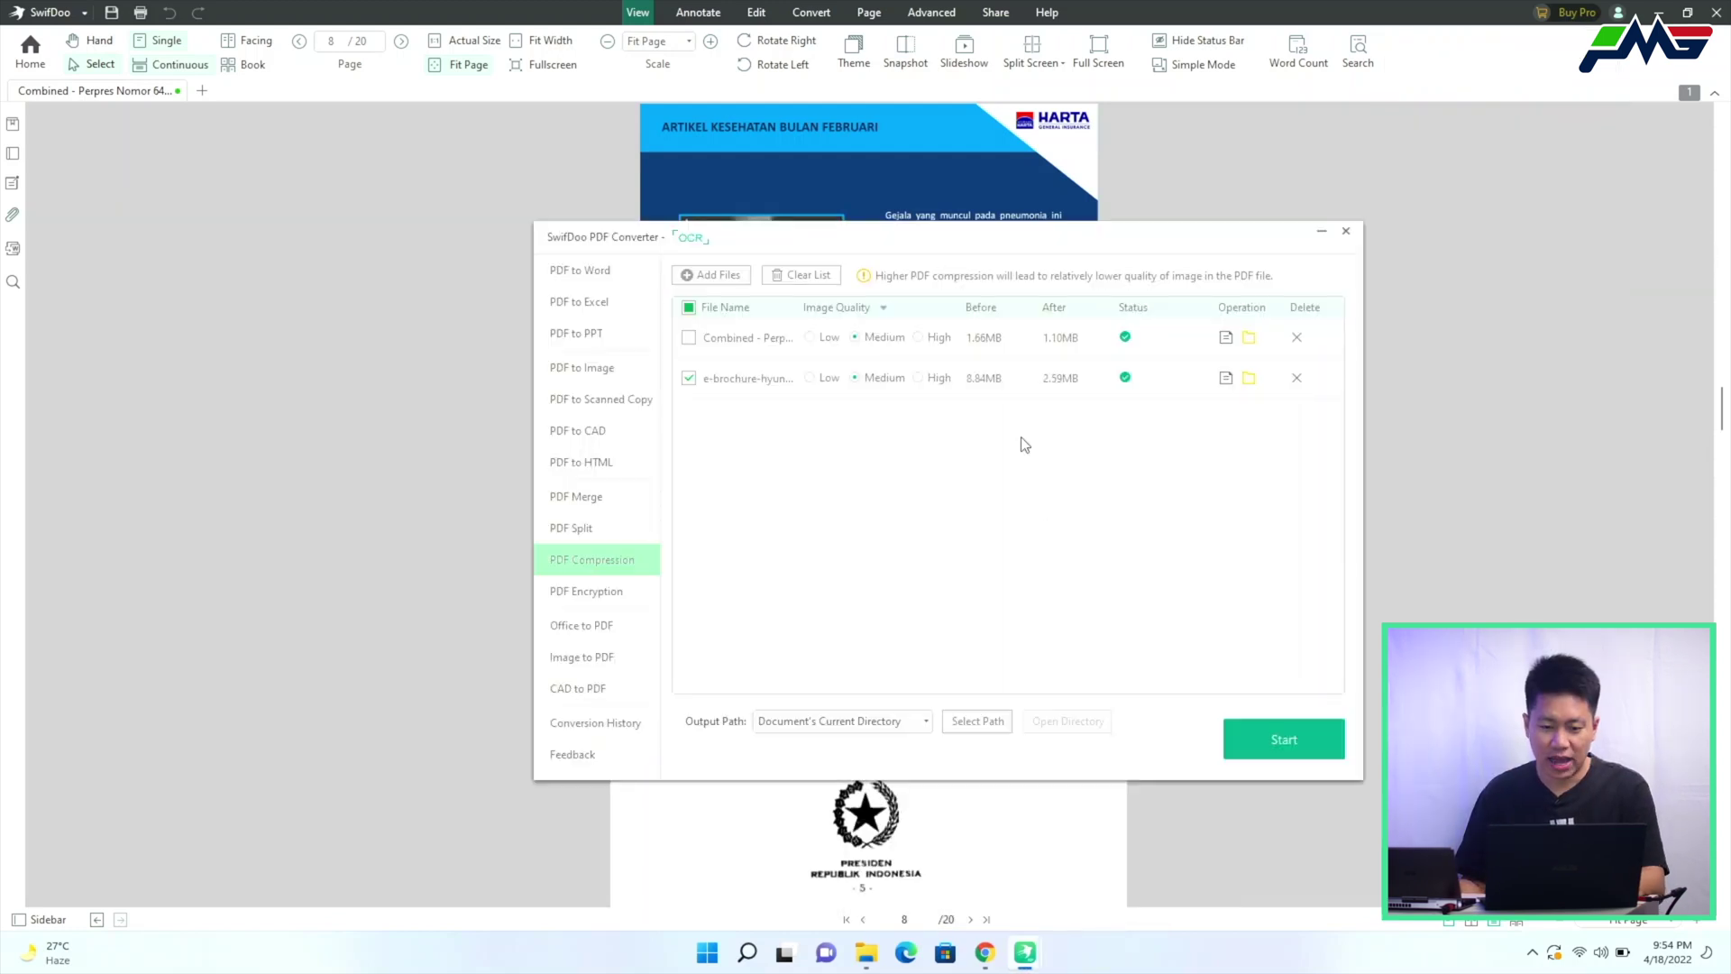
Compare the original and CopyMedium brochure sizes in the Desktop folder, then open the 2,650 KB CopyMedium copy
click(1248, 379)
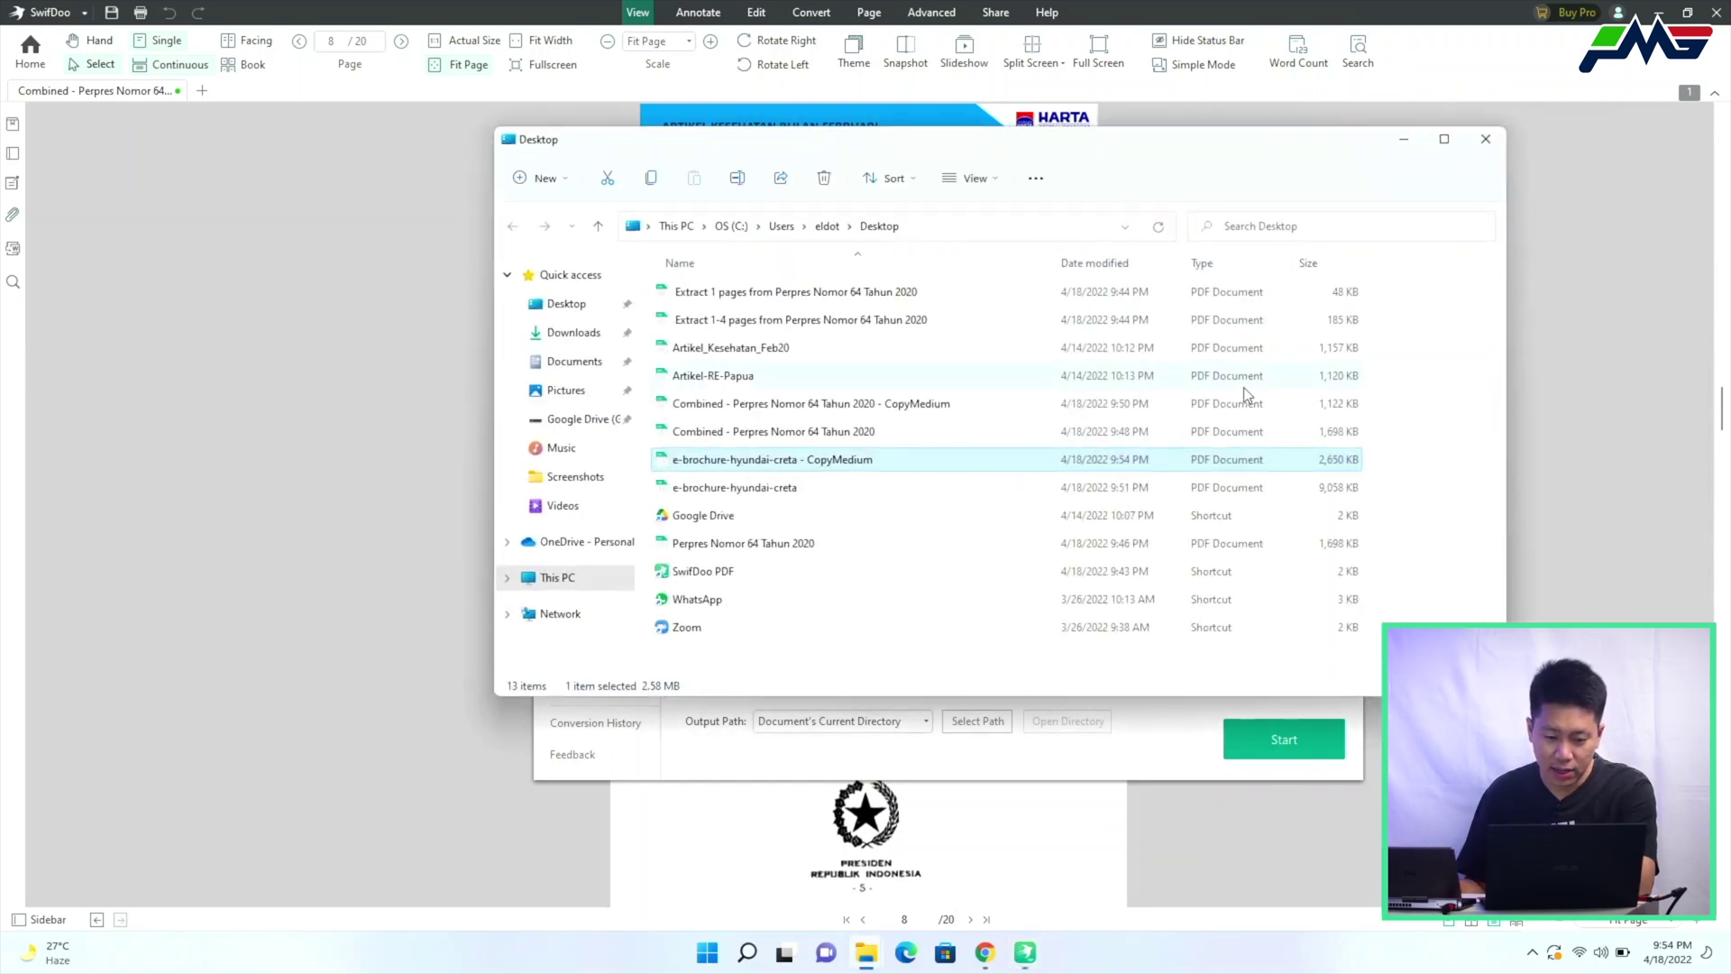
click(840, 486)
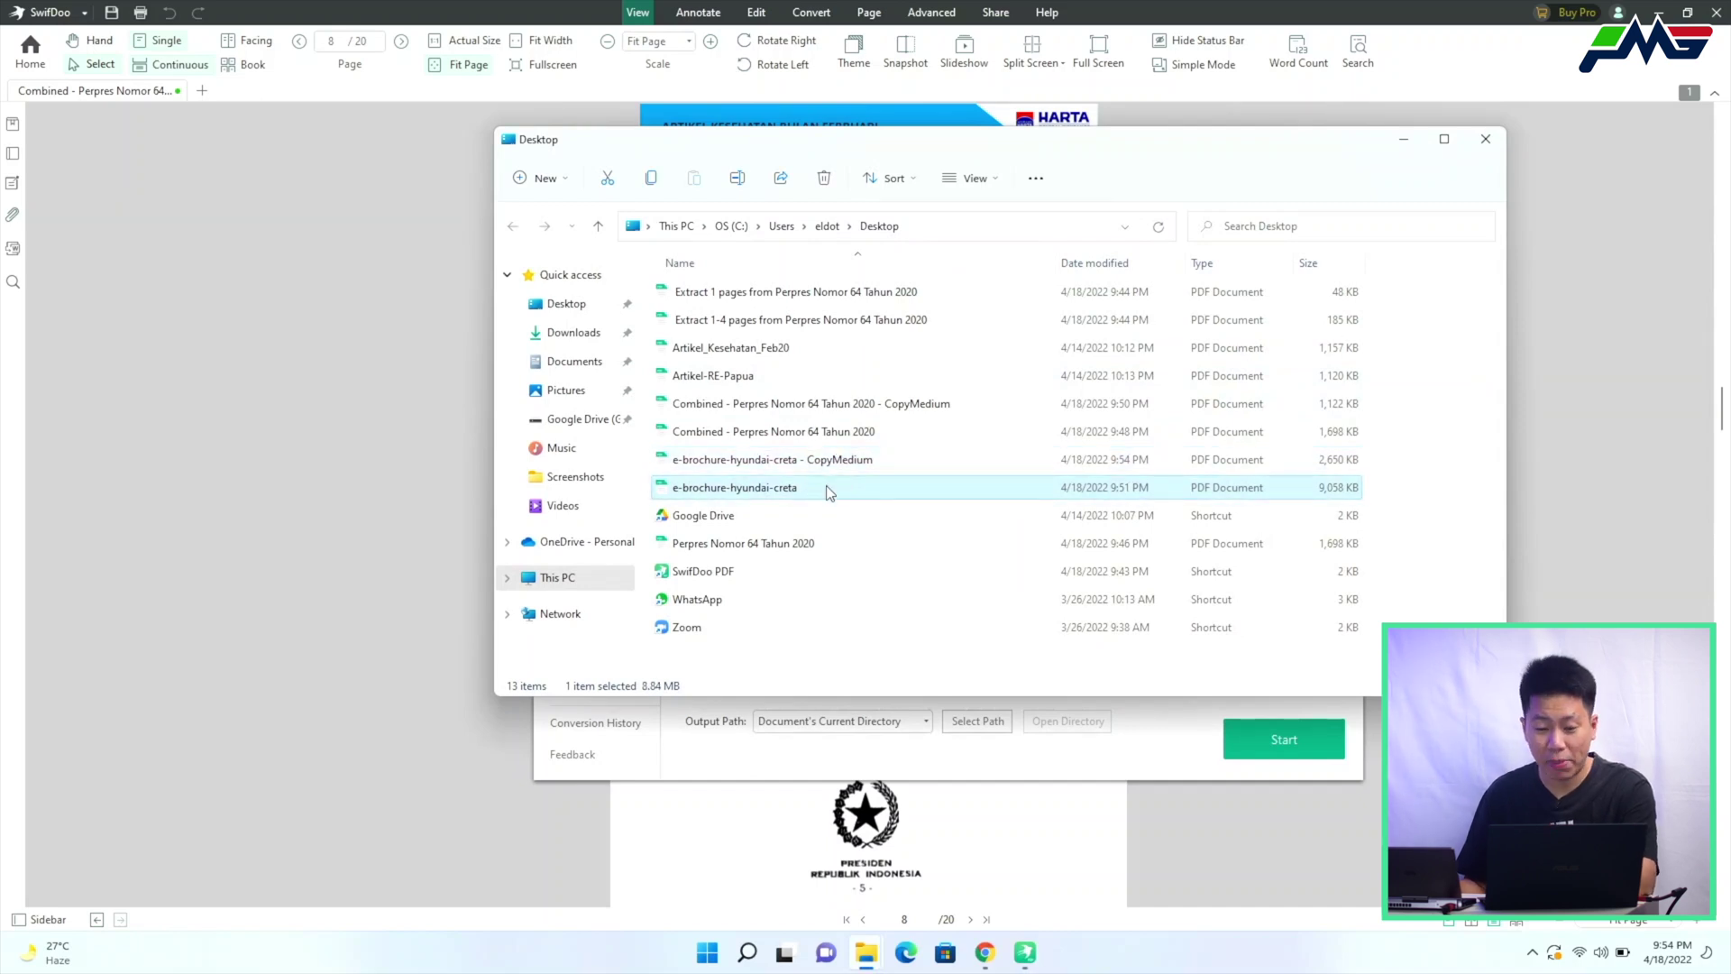
click(845, 462)
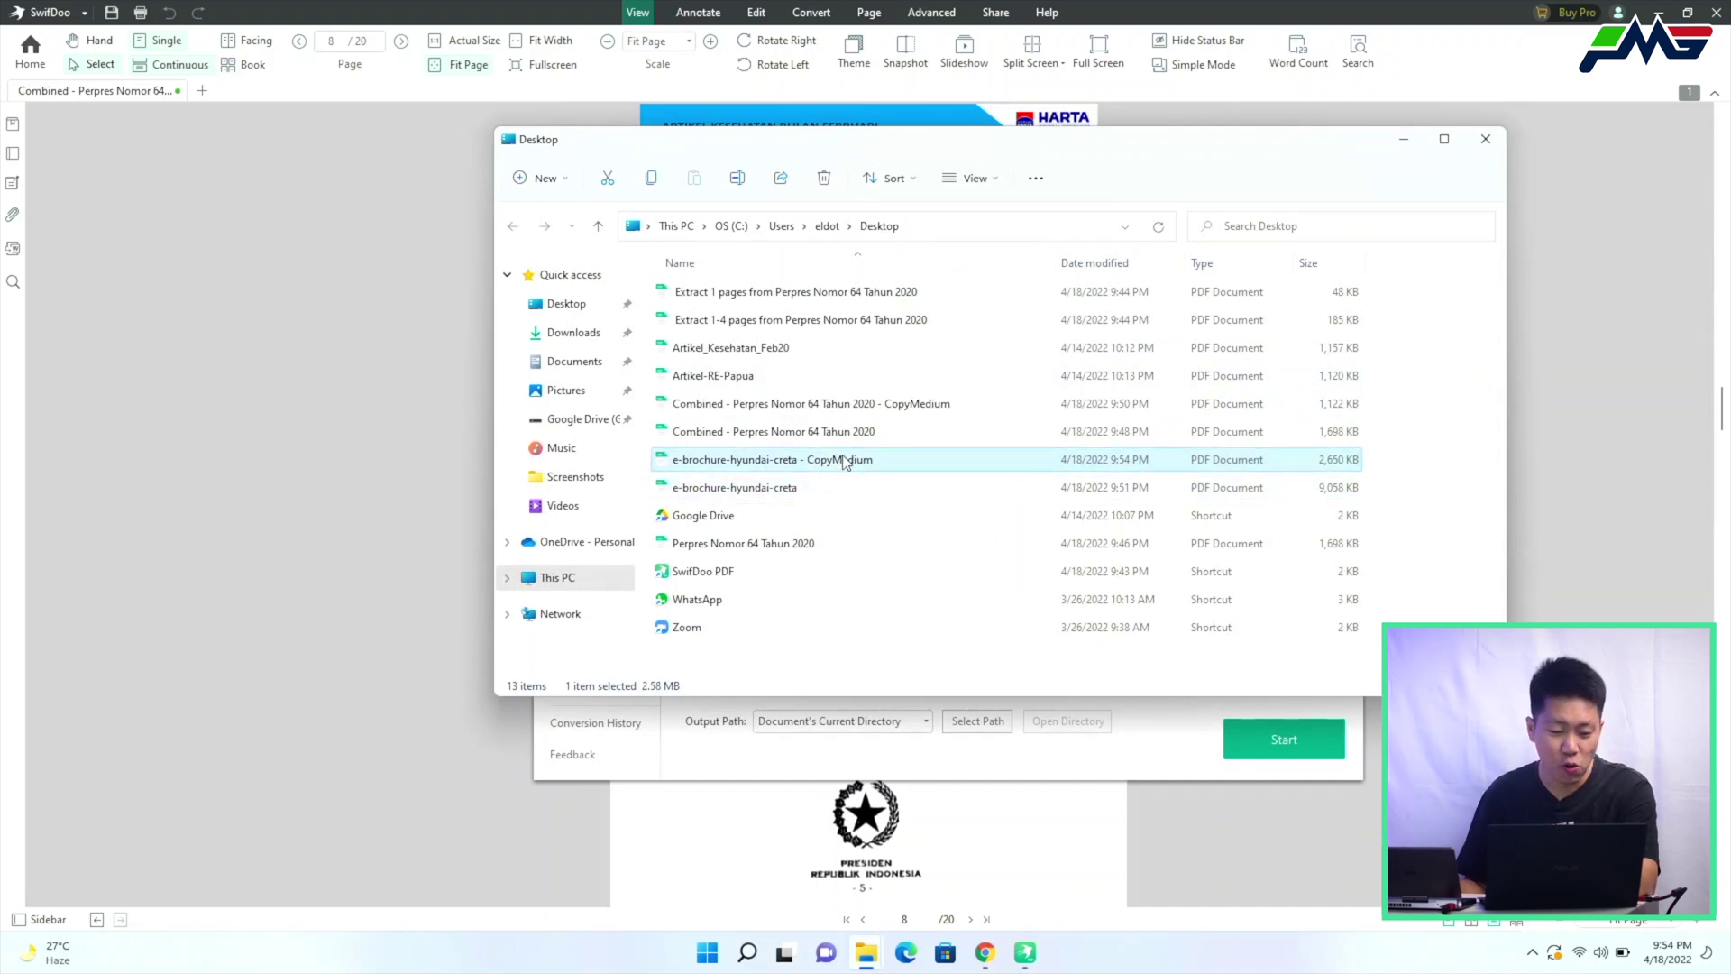
double_click(845, 462)
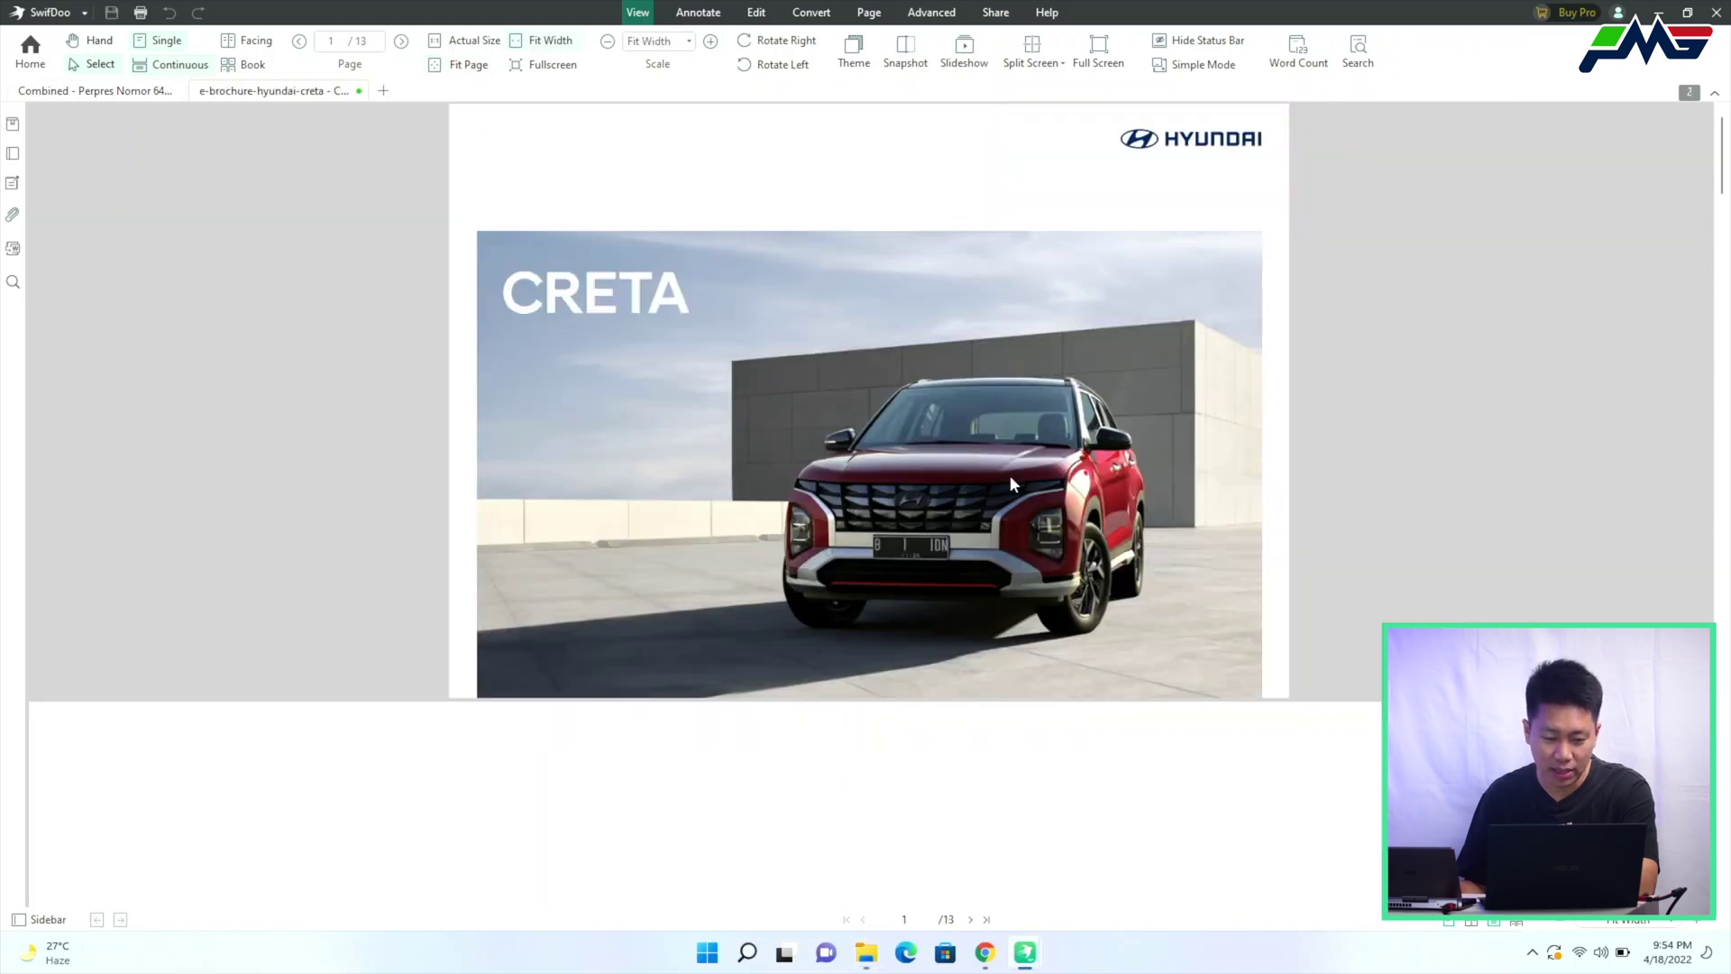
Dock SwifDoo PDF to the right half of the screen and the Desktop folder to the left
scroll(1070, 563, down, 1)
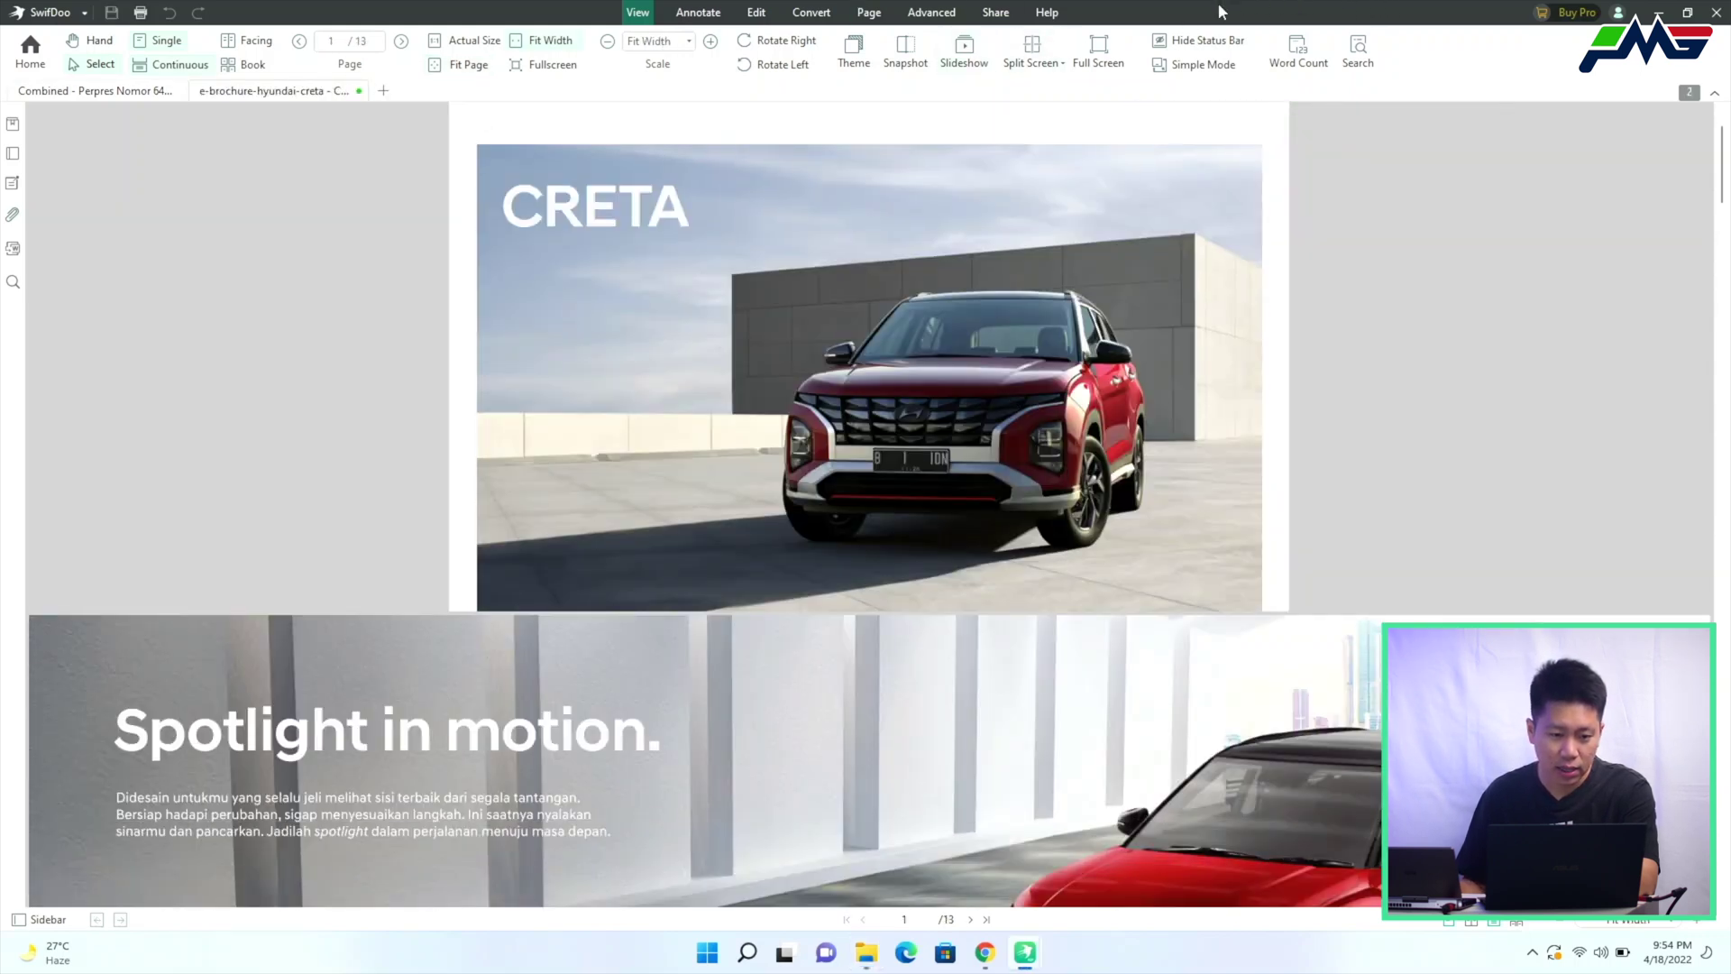
drag(1235, 9, 1724, 335)
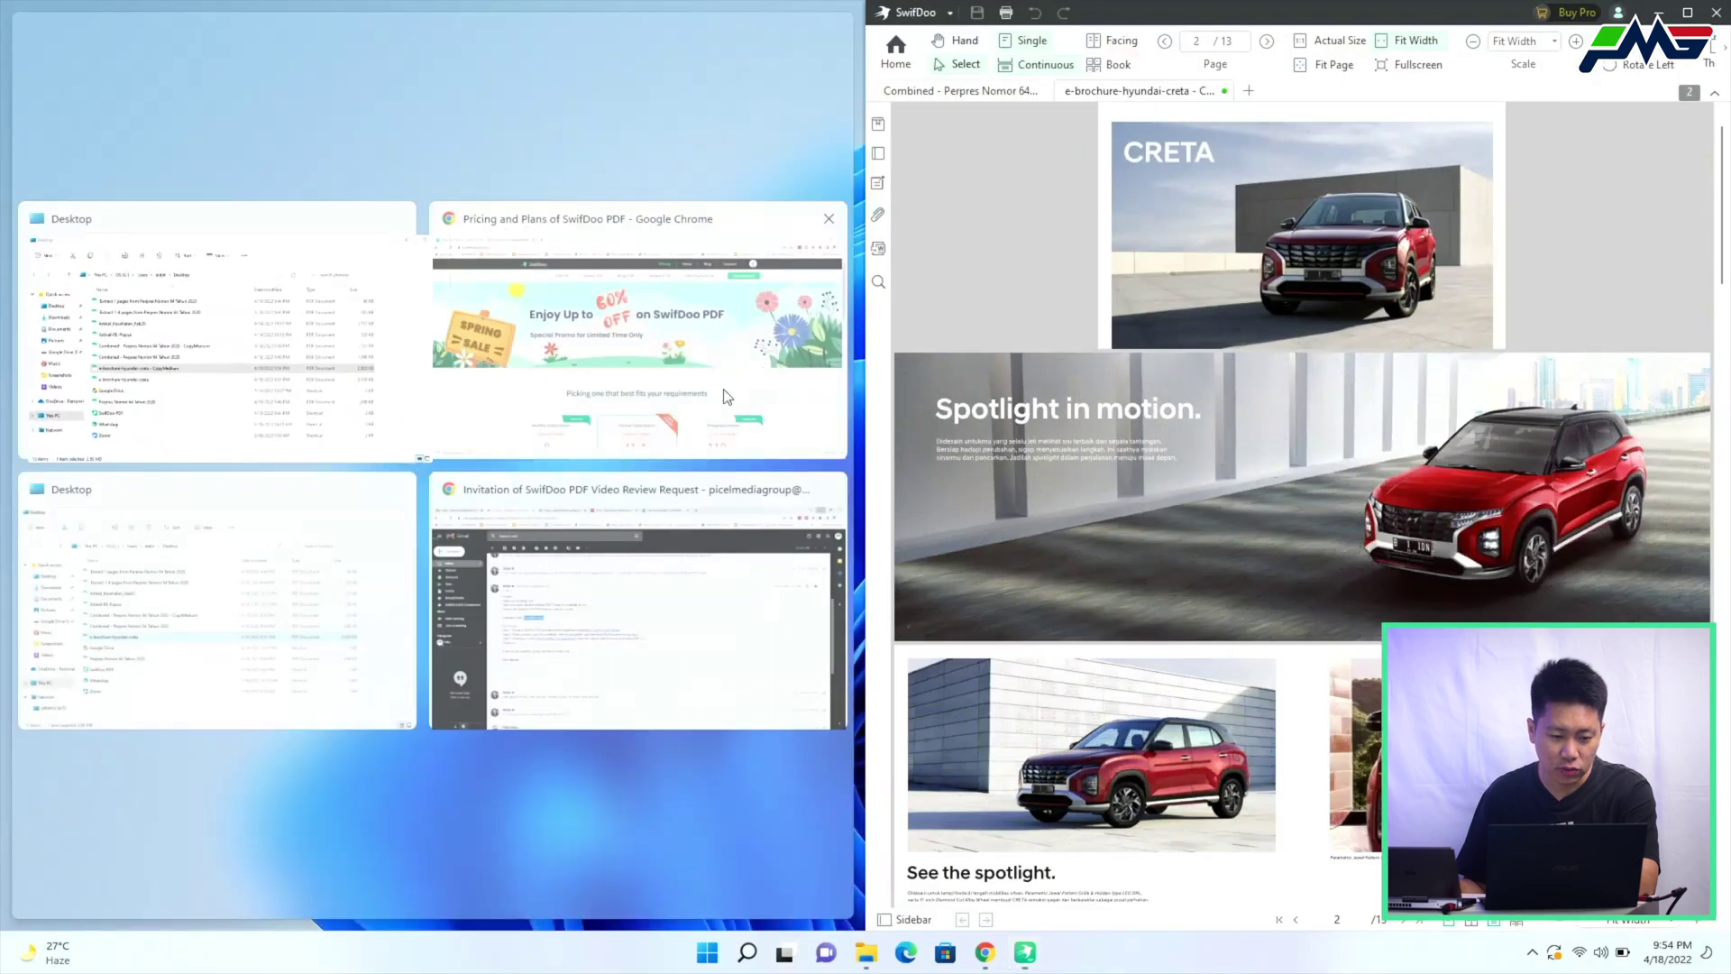
click(346, 408)
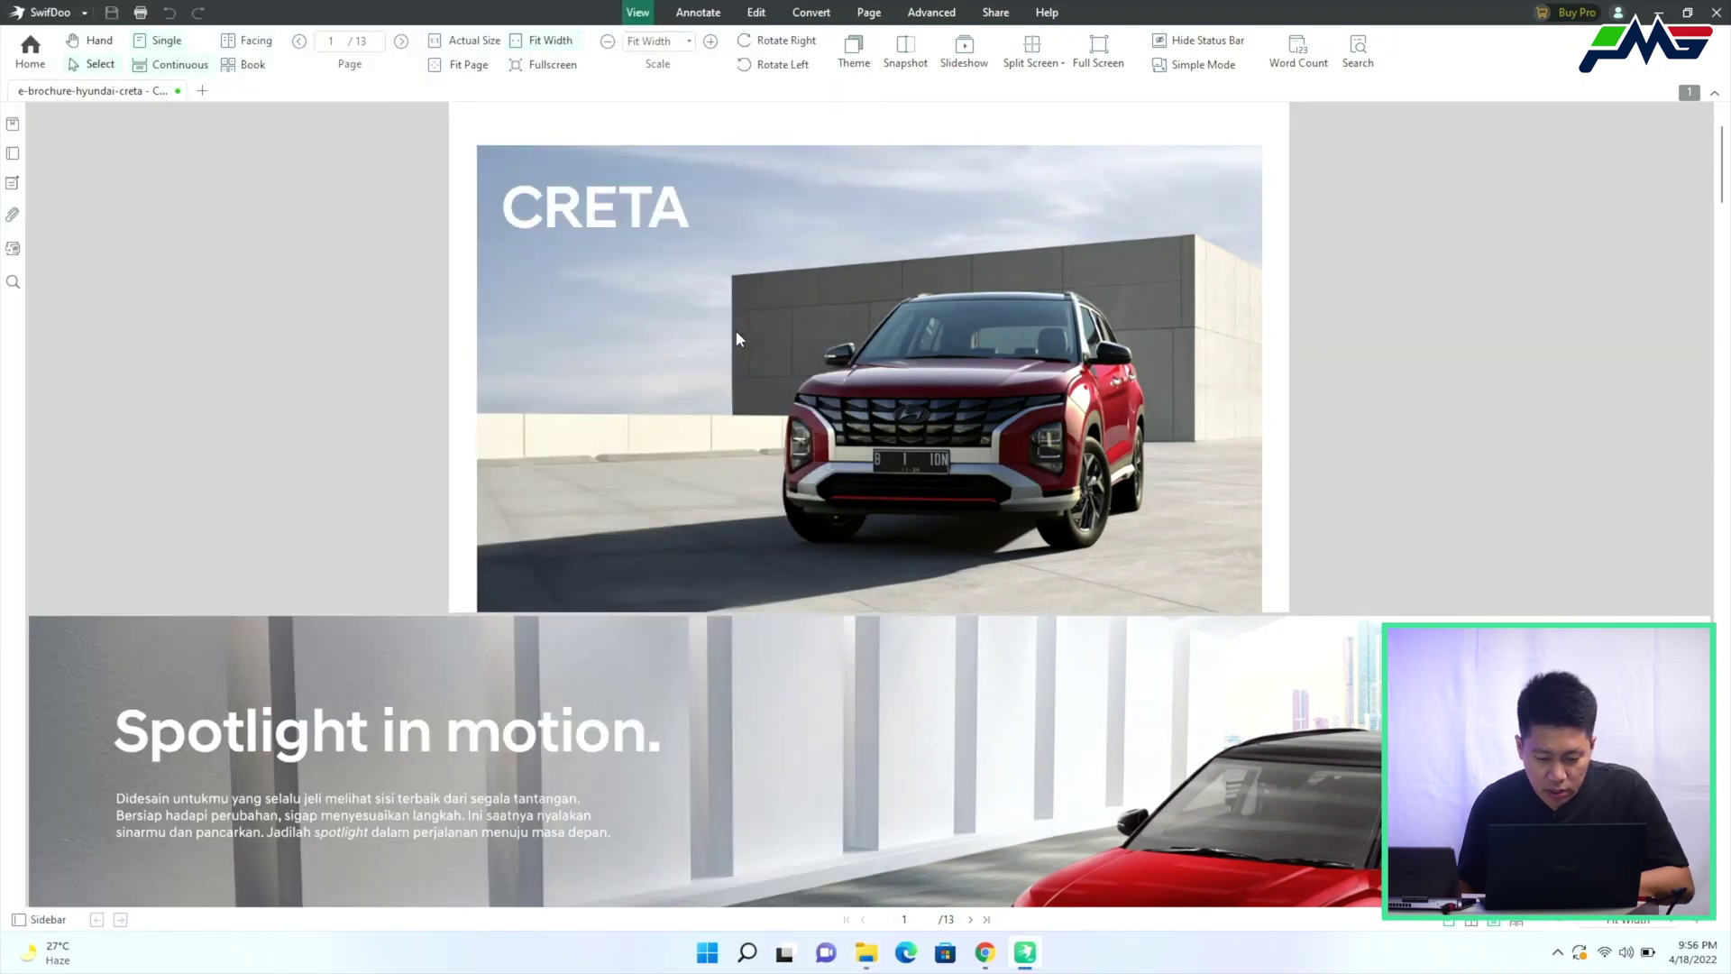
Scroll the compressed brochure from the cover to page 6, 'The ultimate flexibility & comfort'
scroll(745, 358, down, 1)
scroll(743, 349, down, 2)
scroll(743, 350, down, 2)
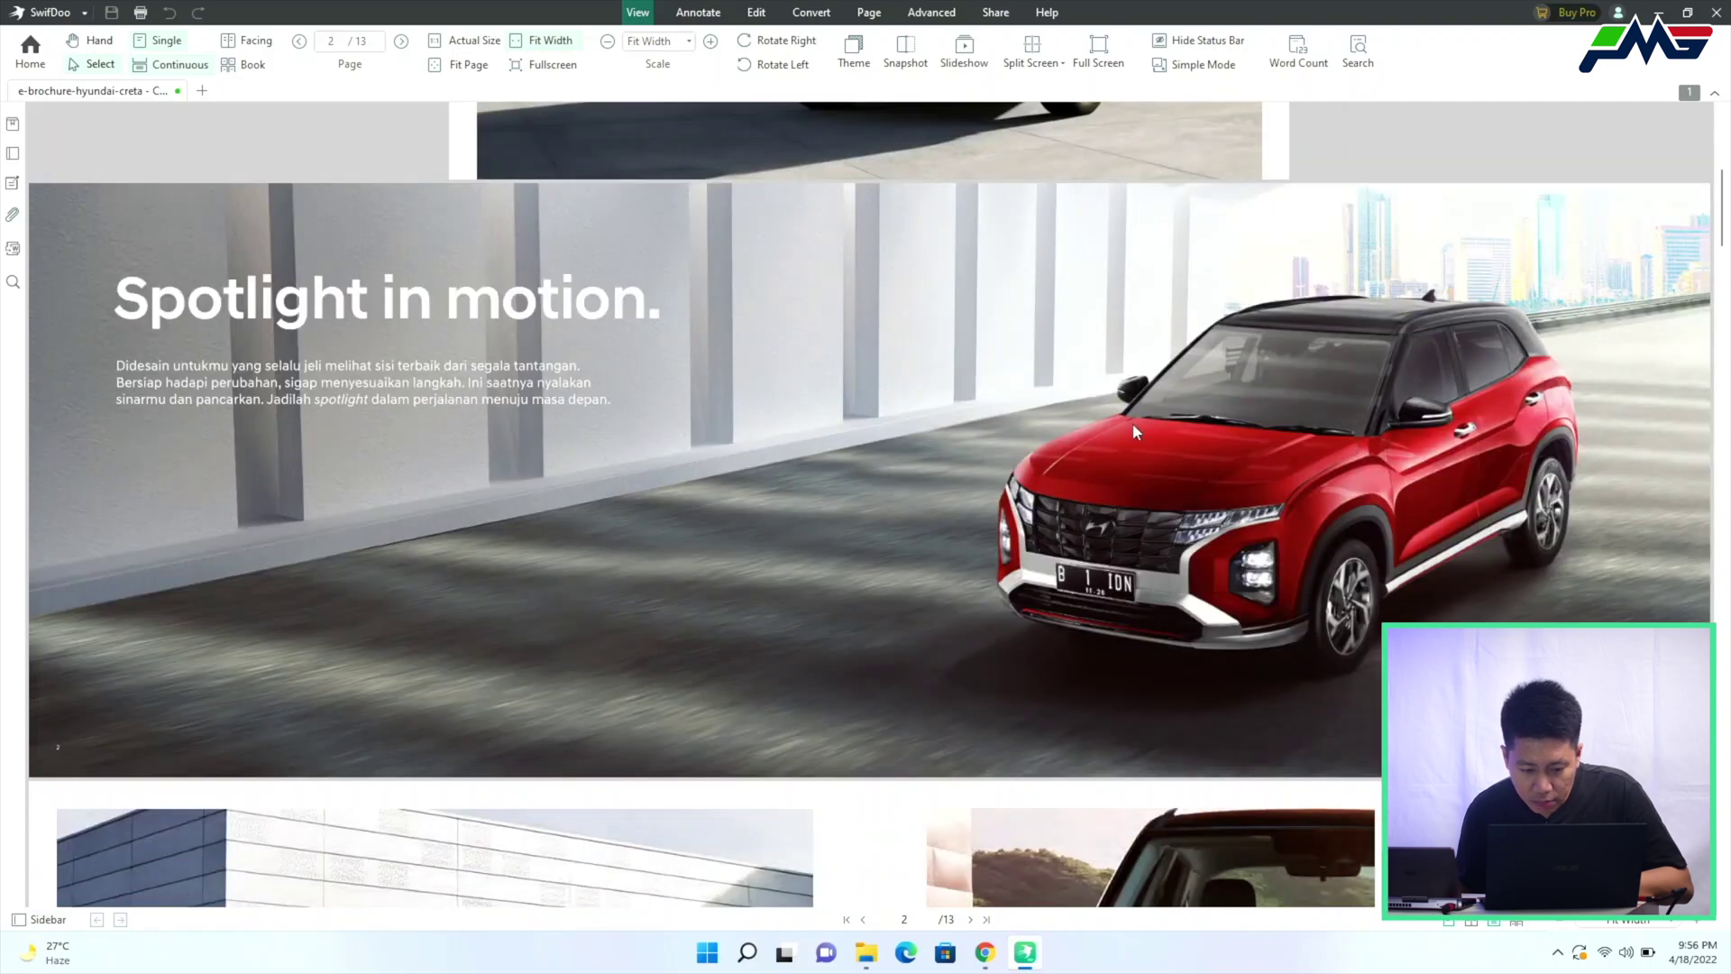
scroll(1206, 448, down, 3)
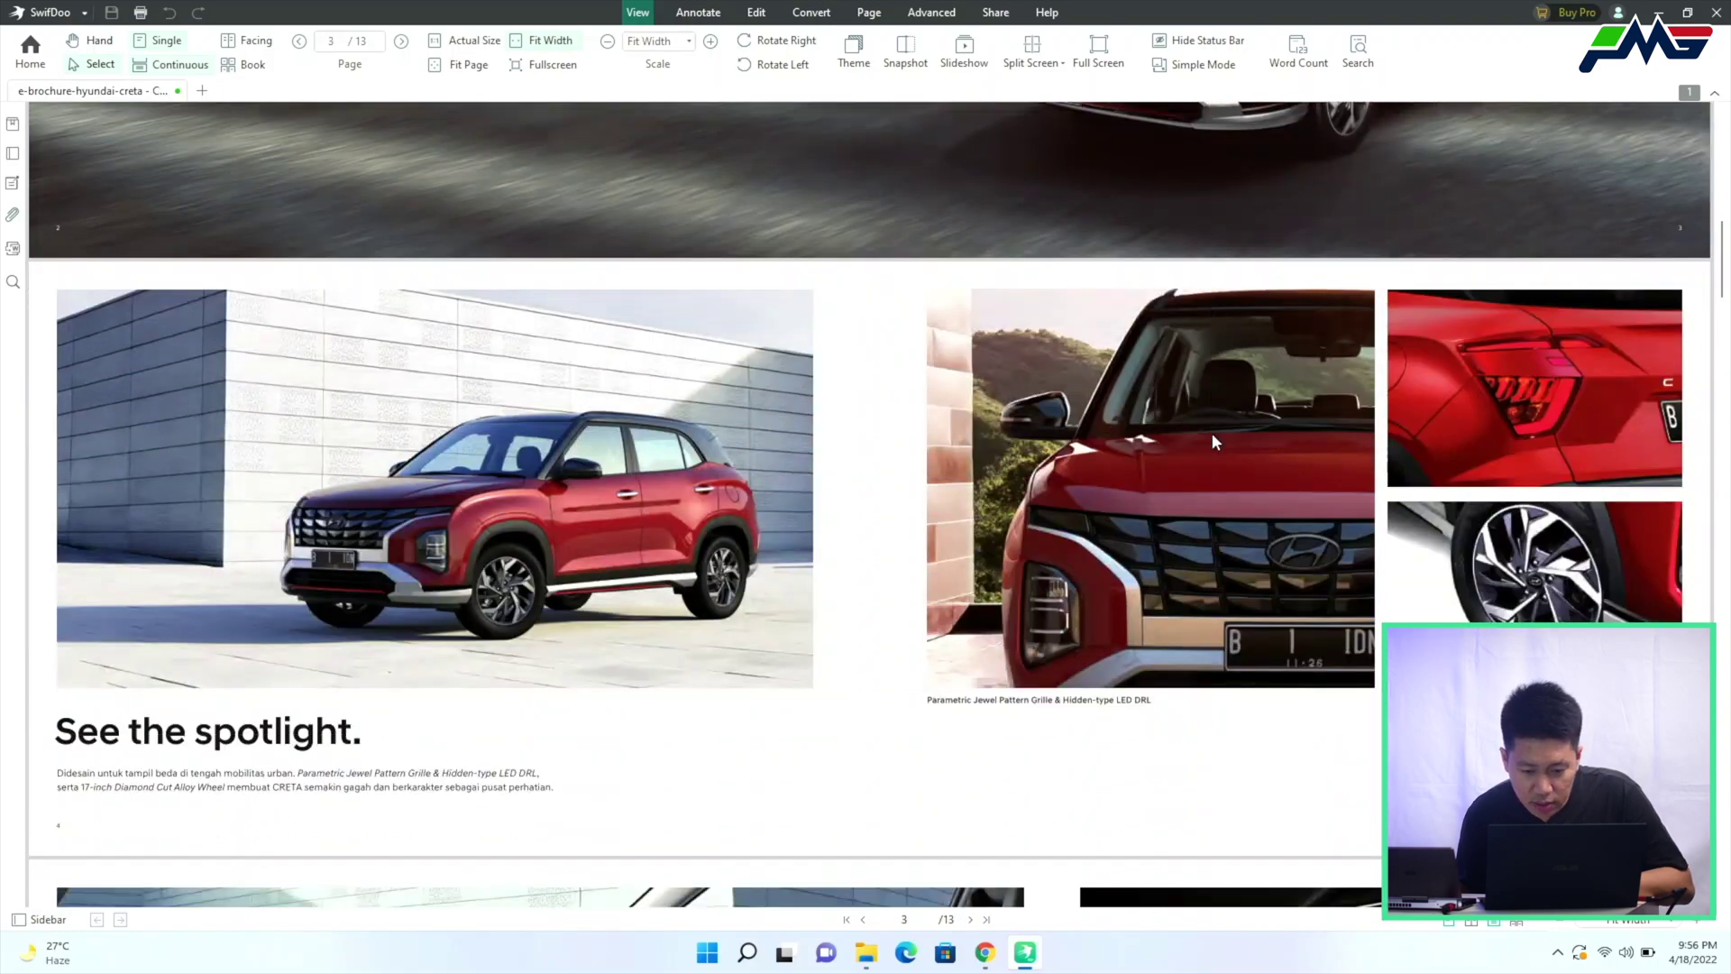
scroll(1211, 442, down, 1)
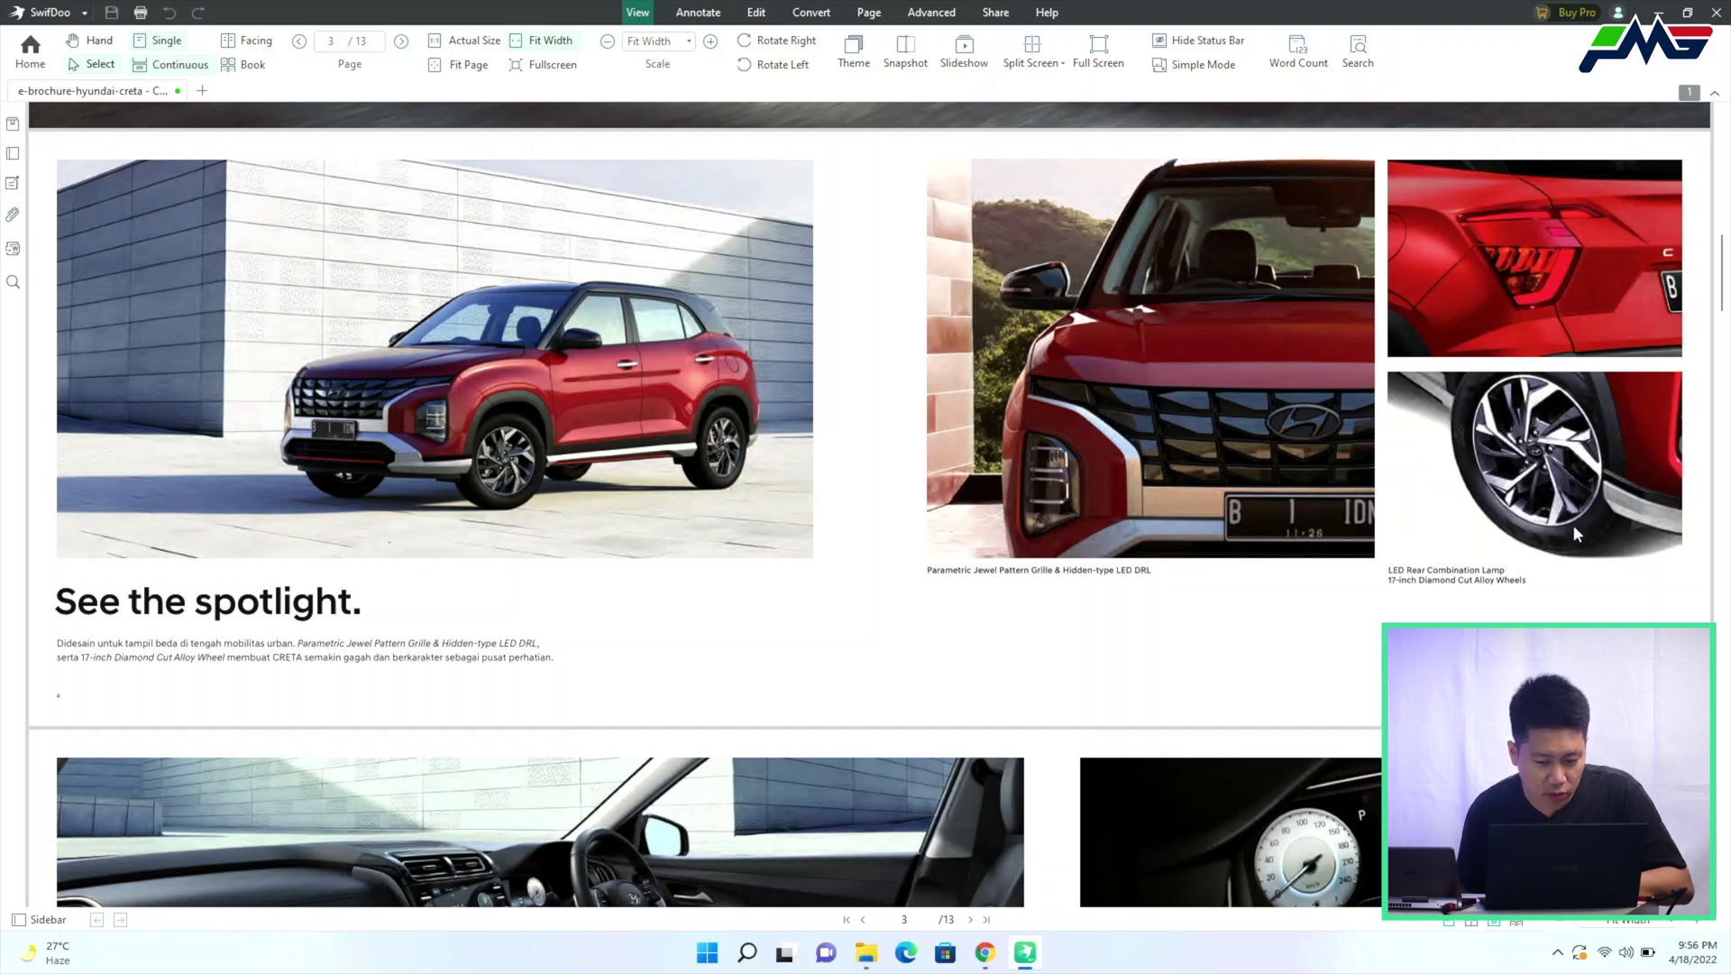
scroll(1479, 509, down, 3)
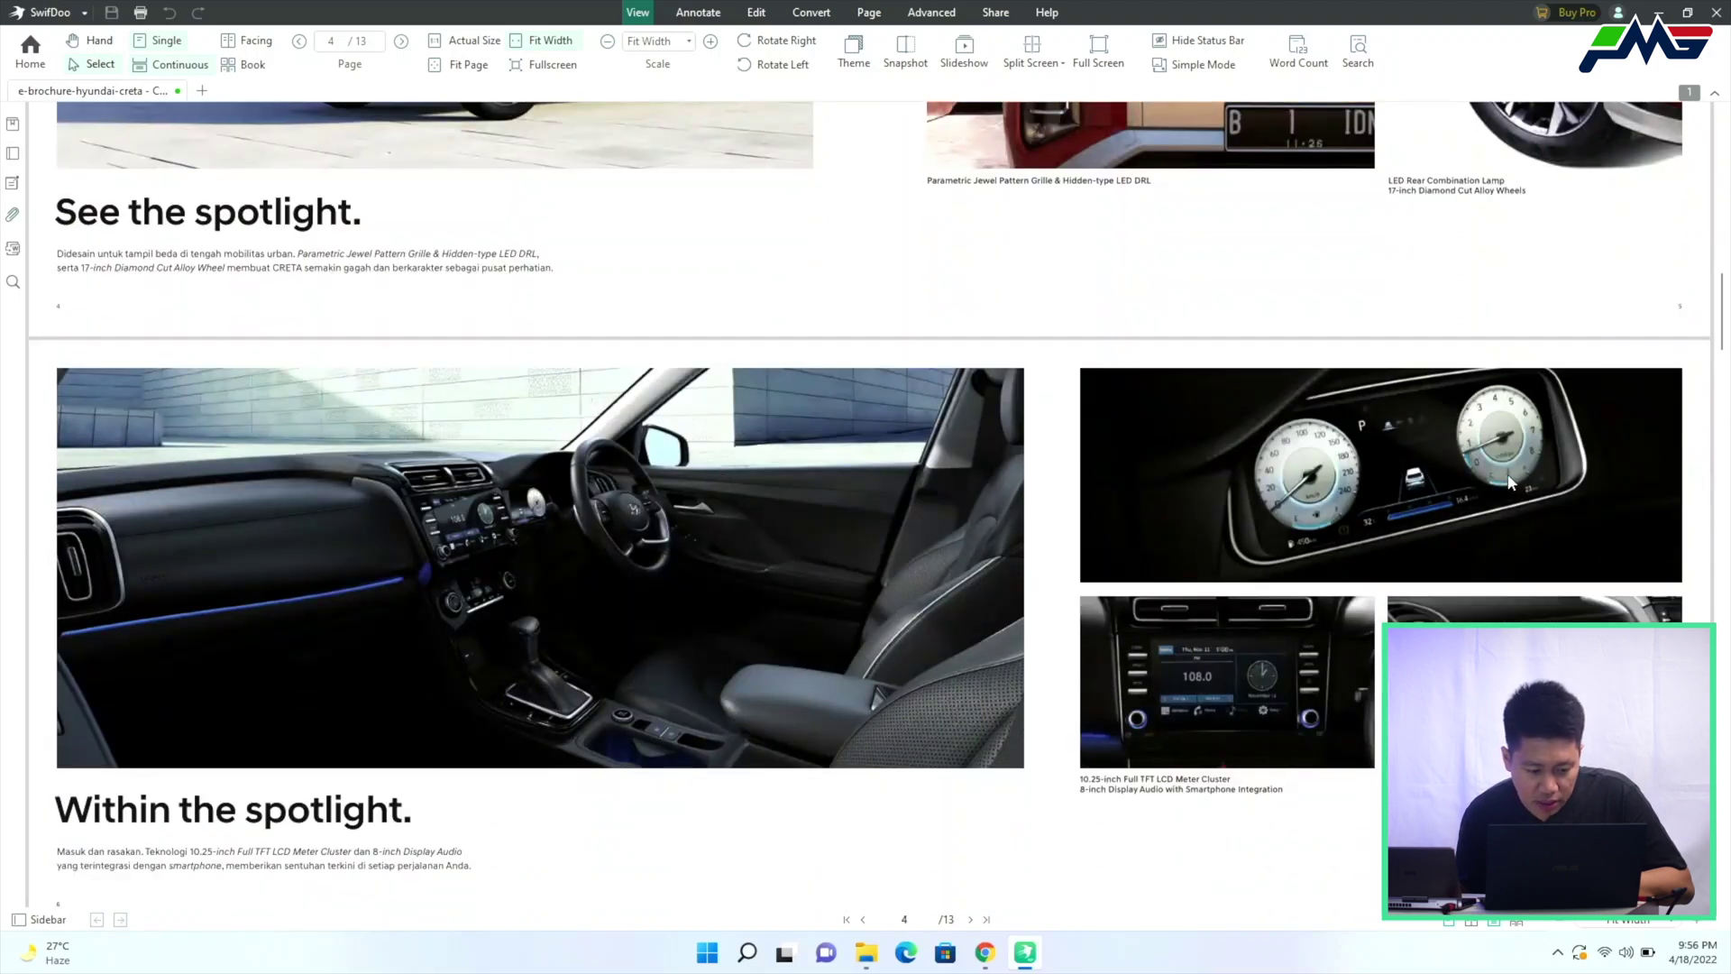
scroll(1532, 467, down, 4)
scroll(1524, 469, down, 2)
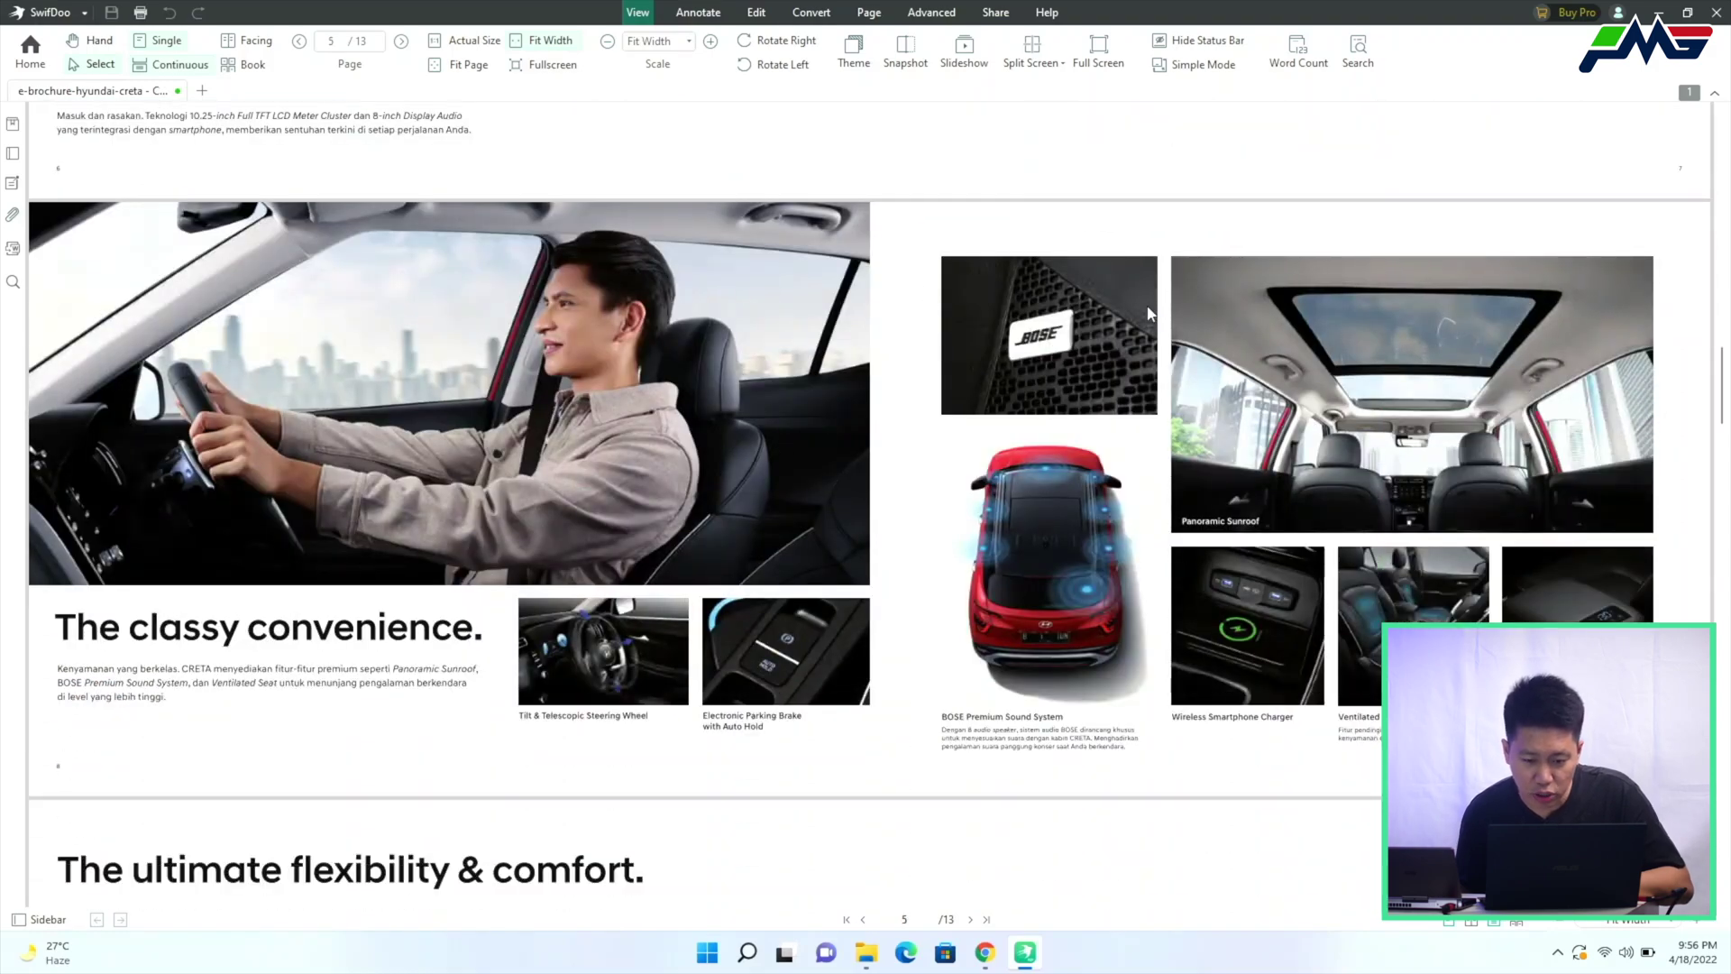
scroll(1017, 454, down, 4)
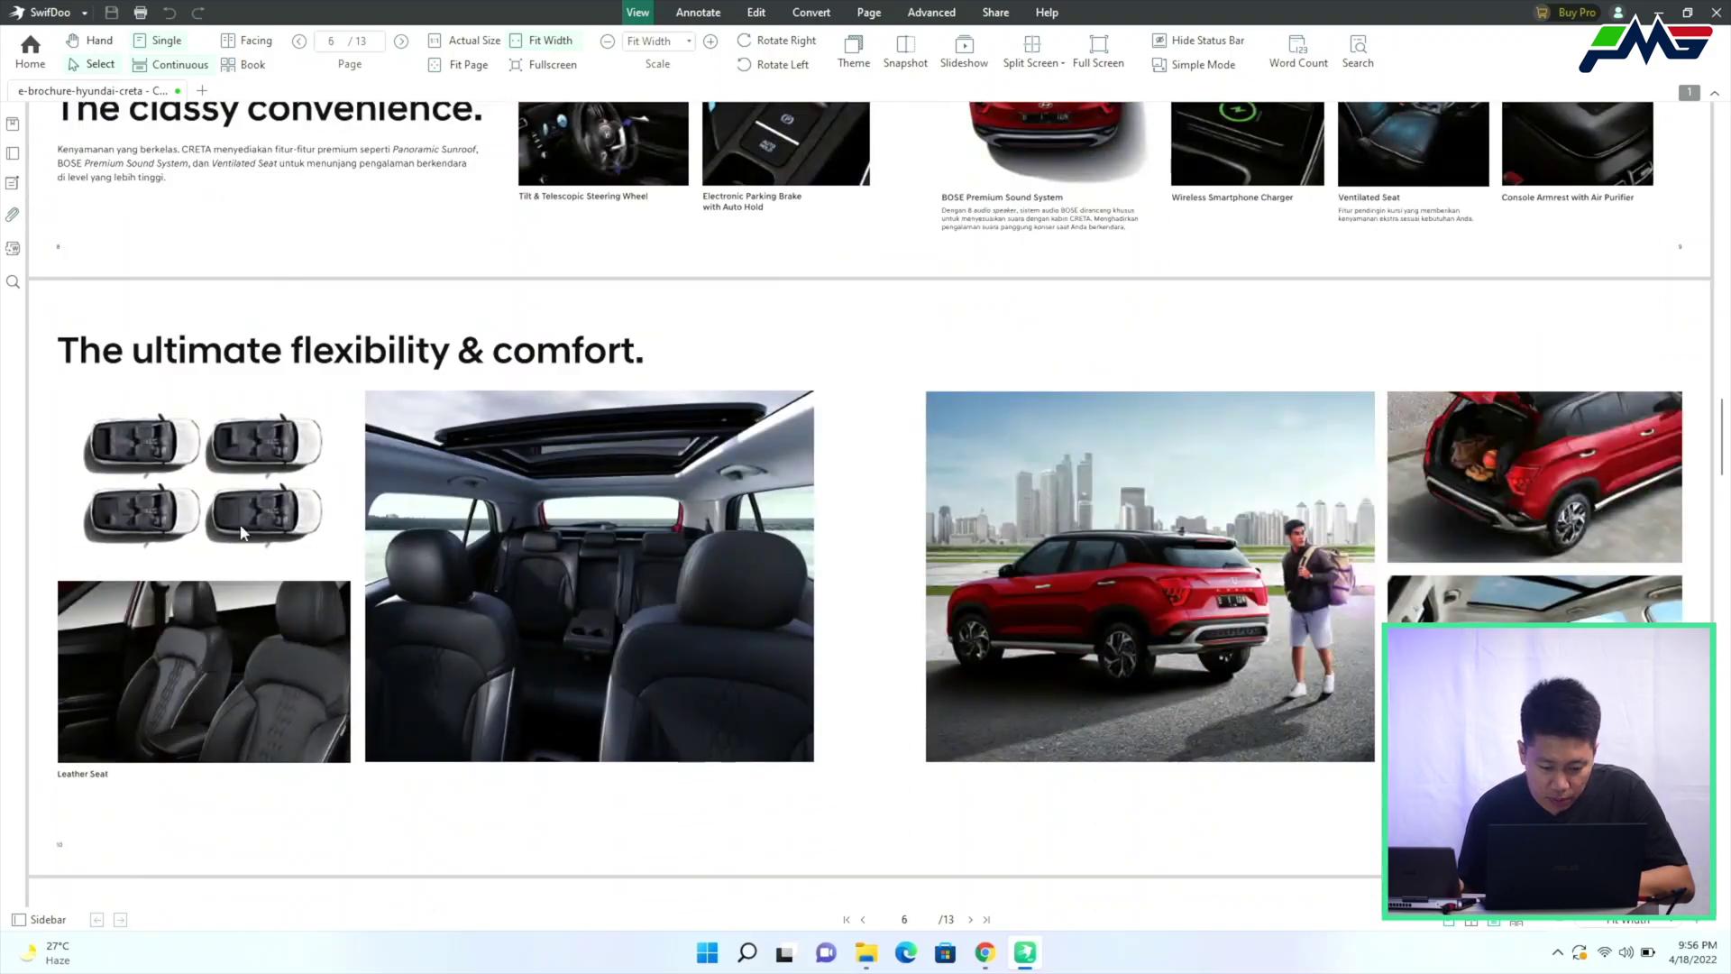
Open the original e-brochure-hyundai-creta from the Desktop folder and scroll to page 6
mouse_move(866, 952)
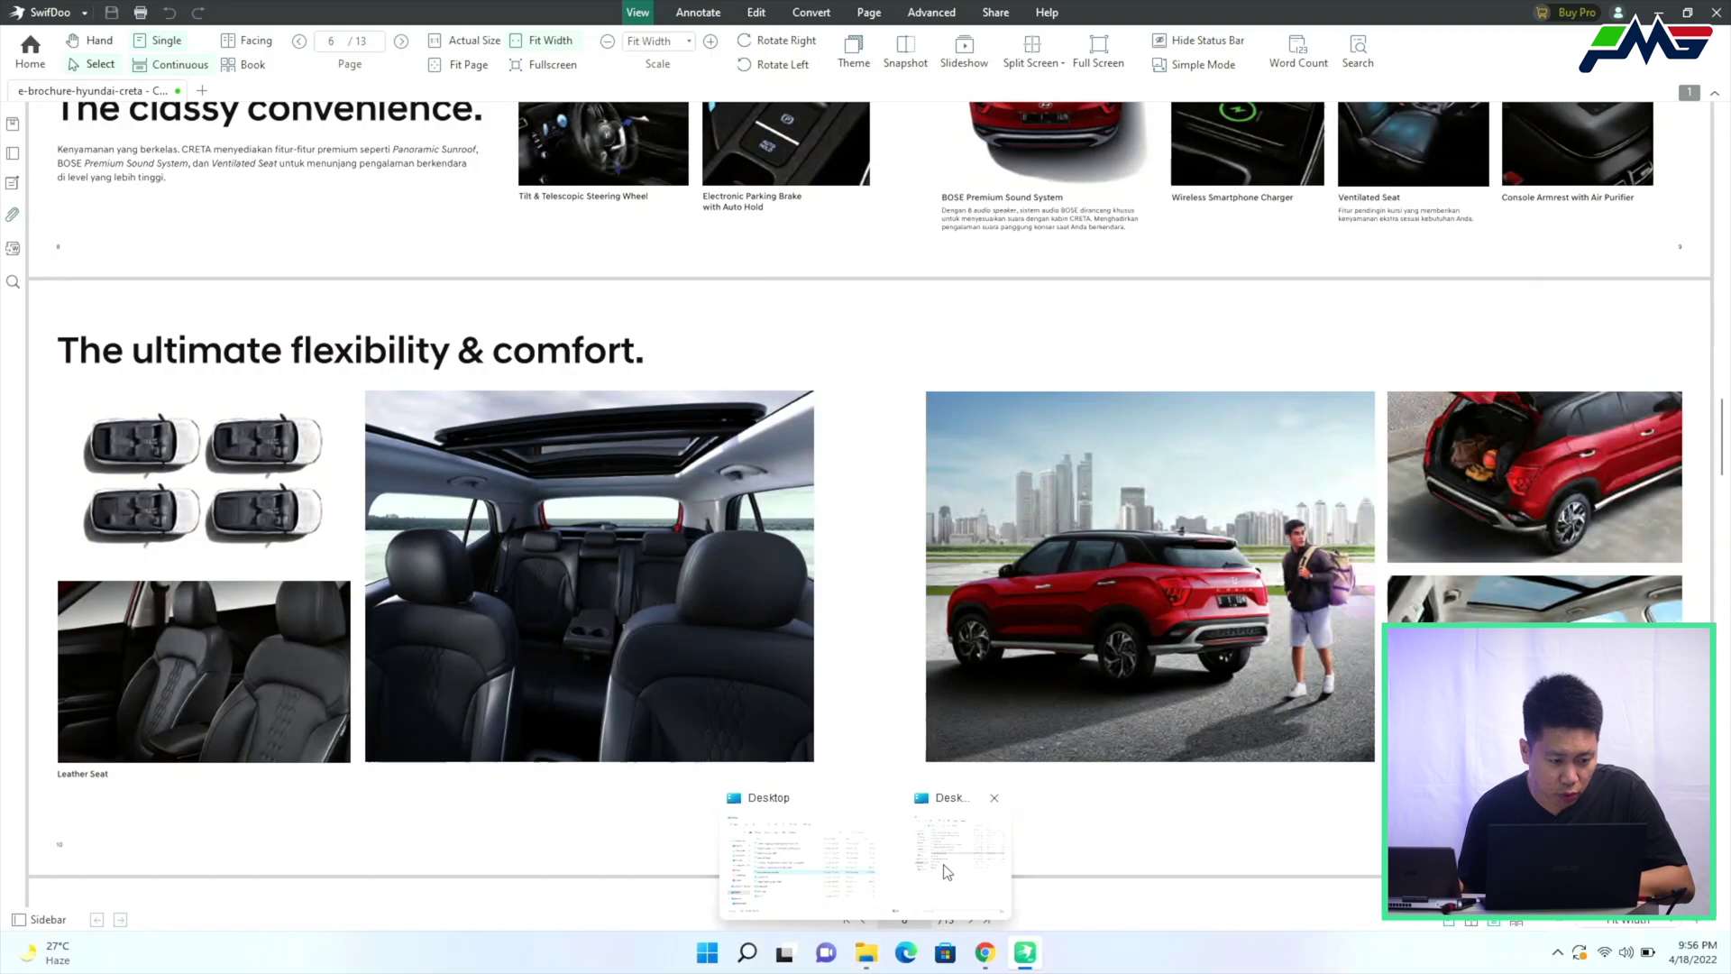
click(895, 838)
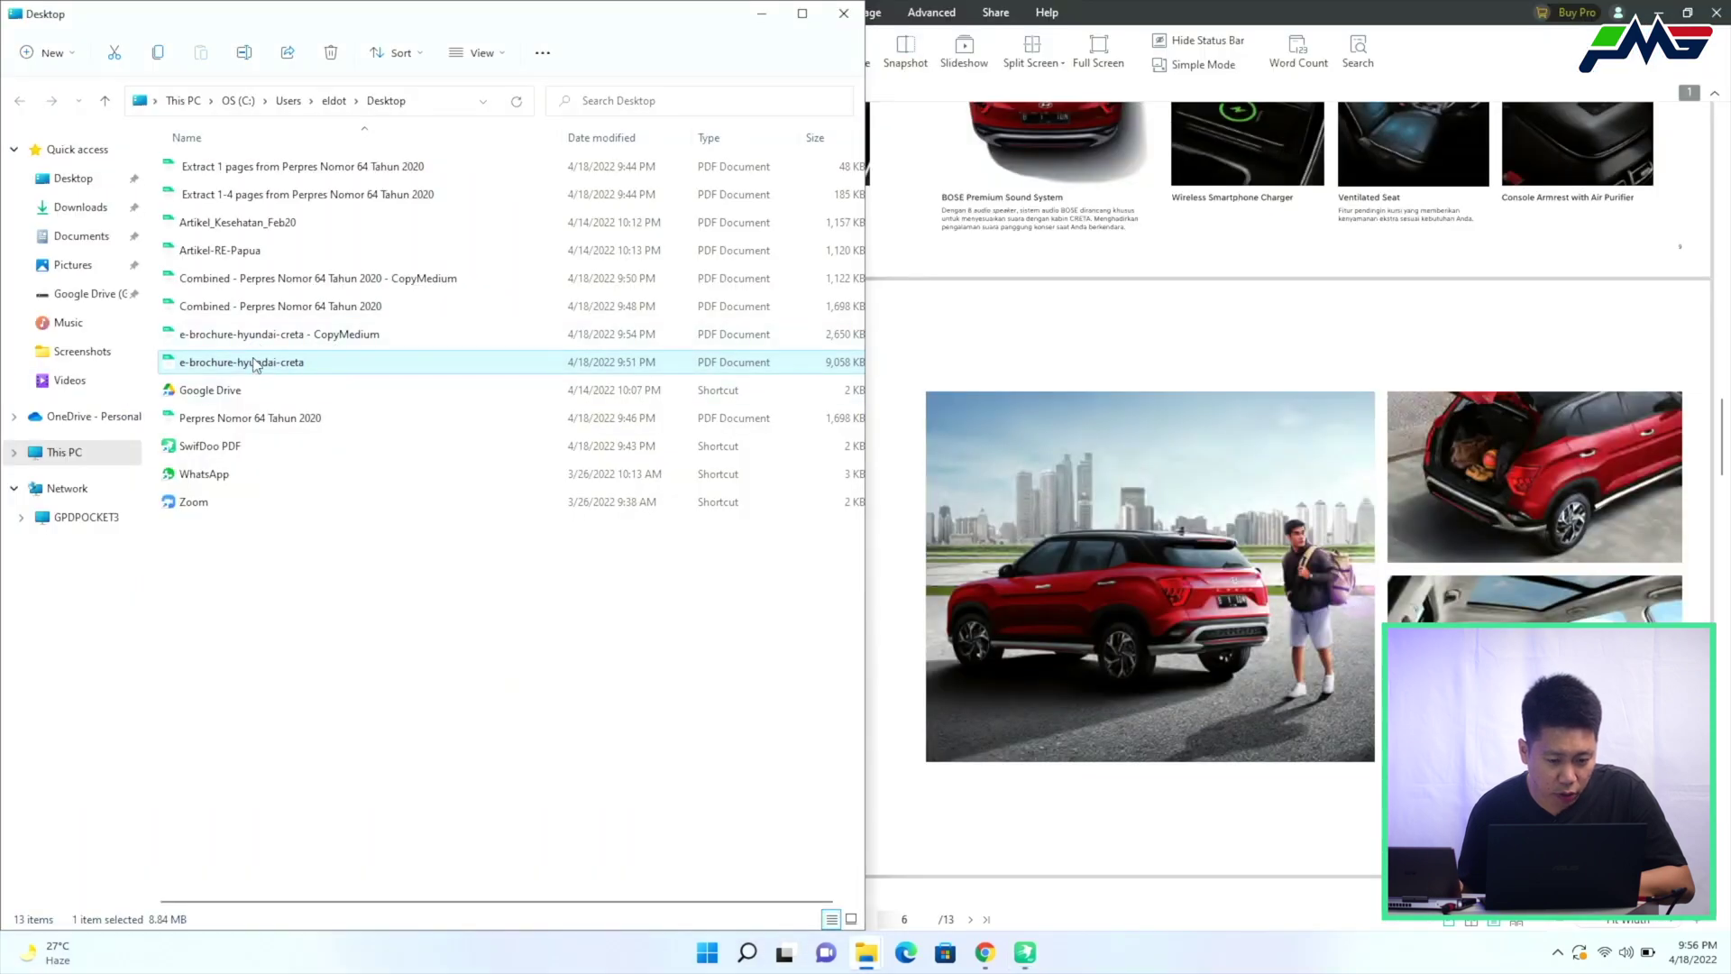
double_click(256, 364)
scroll(550, 487, down, 15)
scroll(559, 538, down, 8)
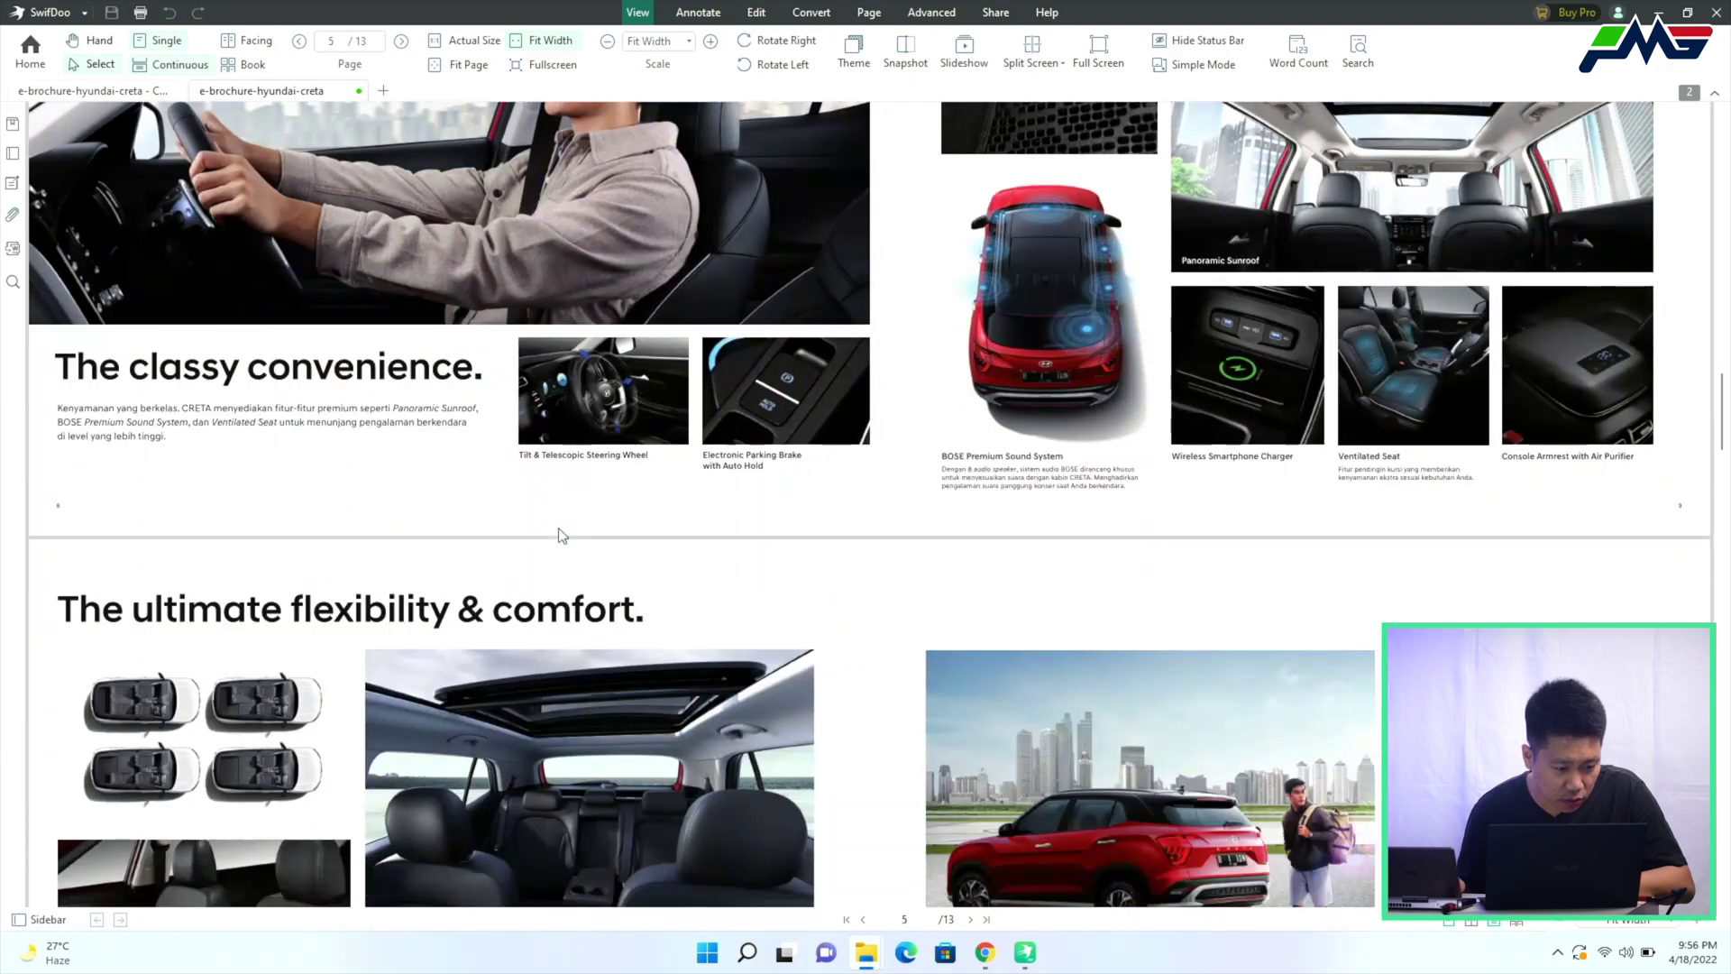
scroll(559, 536, down, 2)
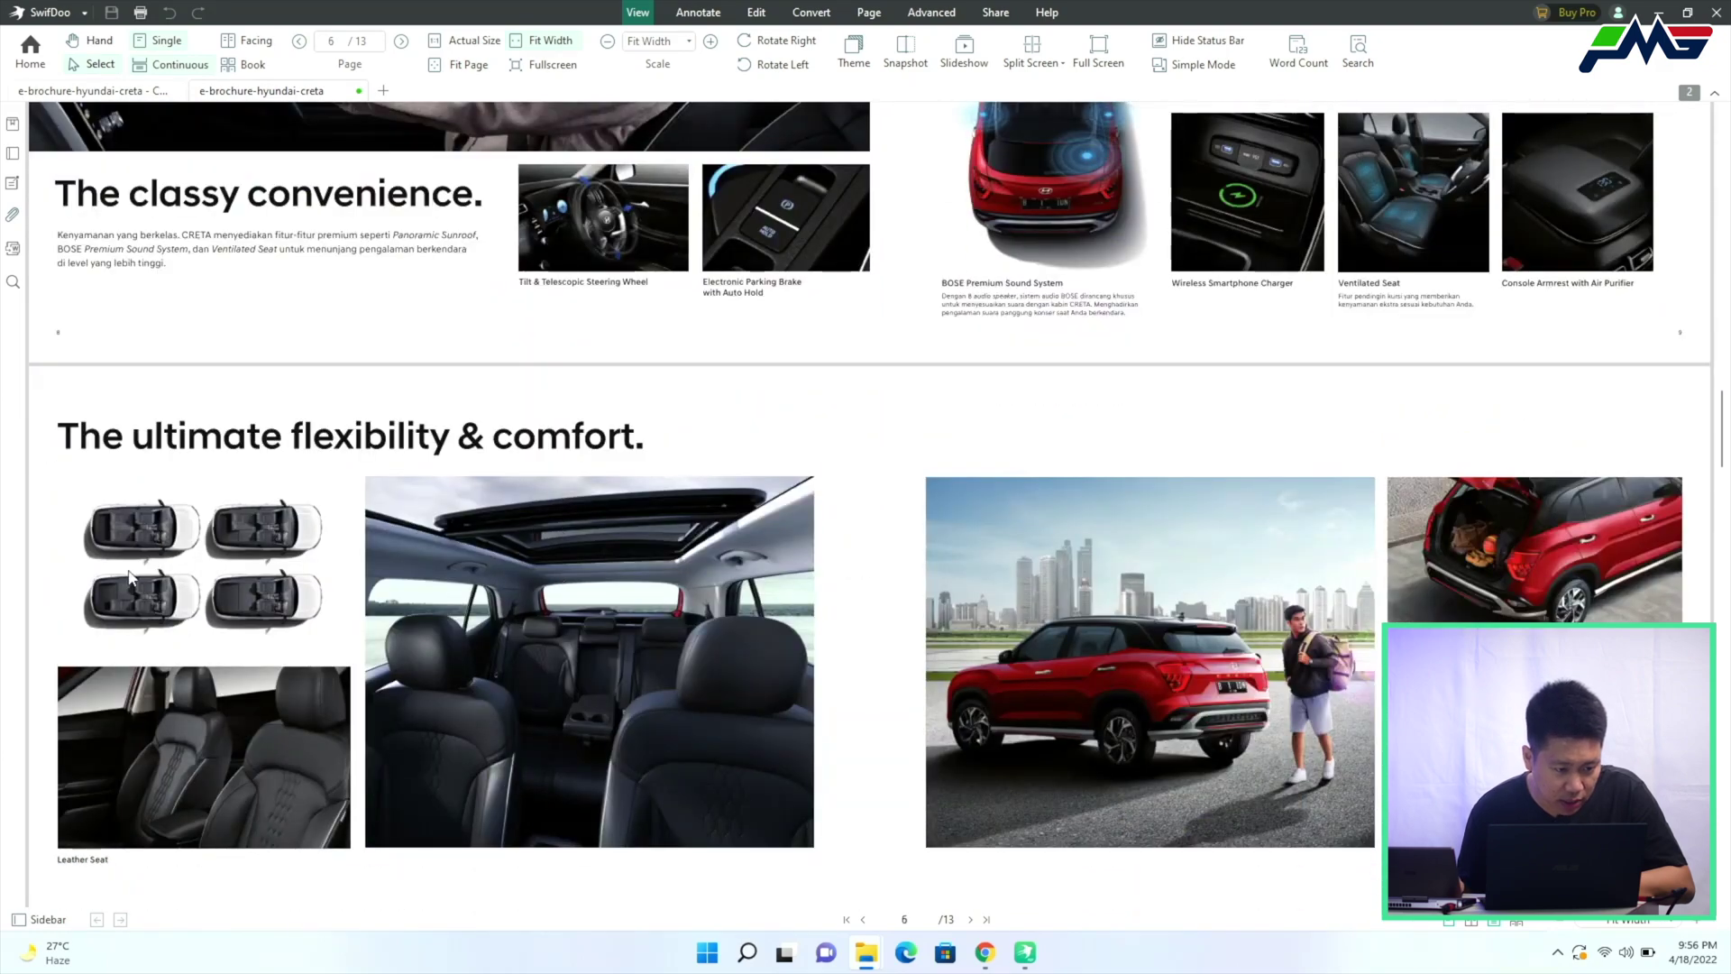
scroll(137, 242, down, 1)
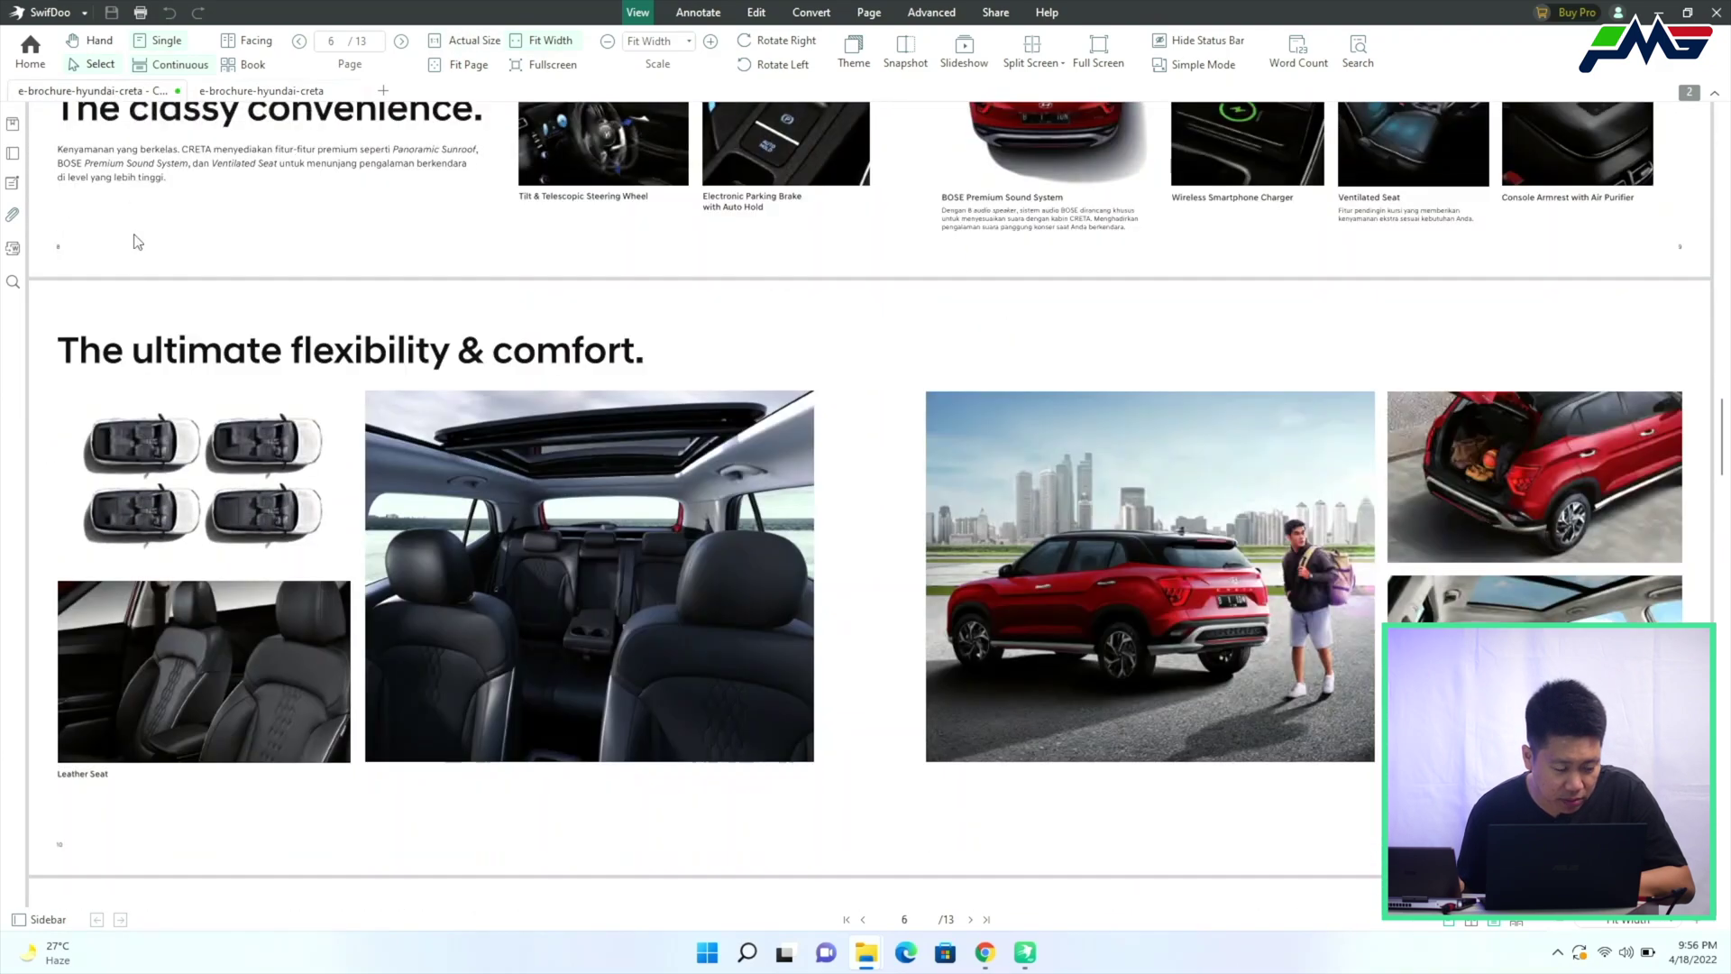
Toggle between the original and compressed brochure tabs to compare image quality
click(256, 90)
scroll(248, 290, down, 1)
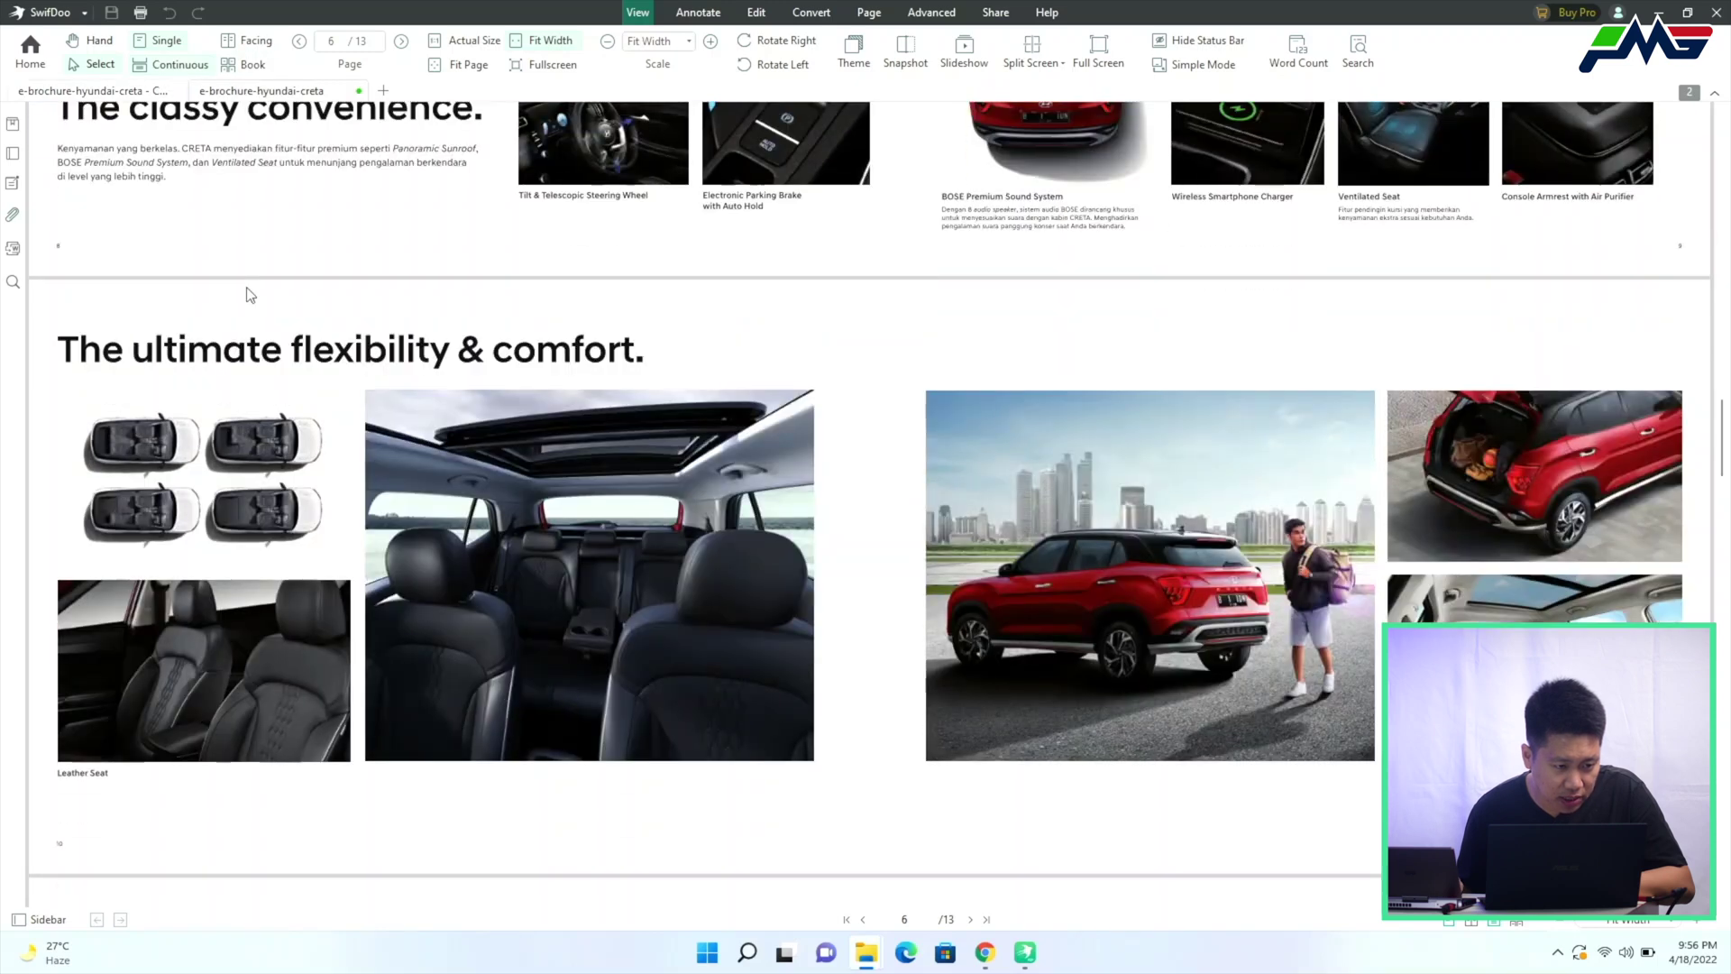
click(145, 92)
click(268, 93)
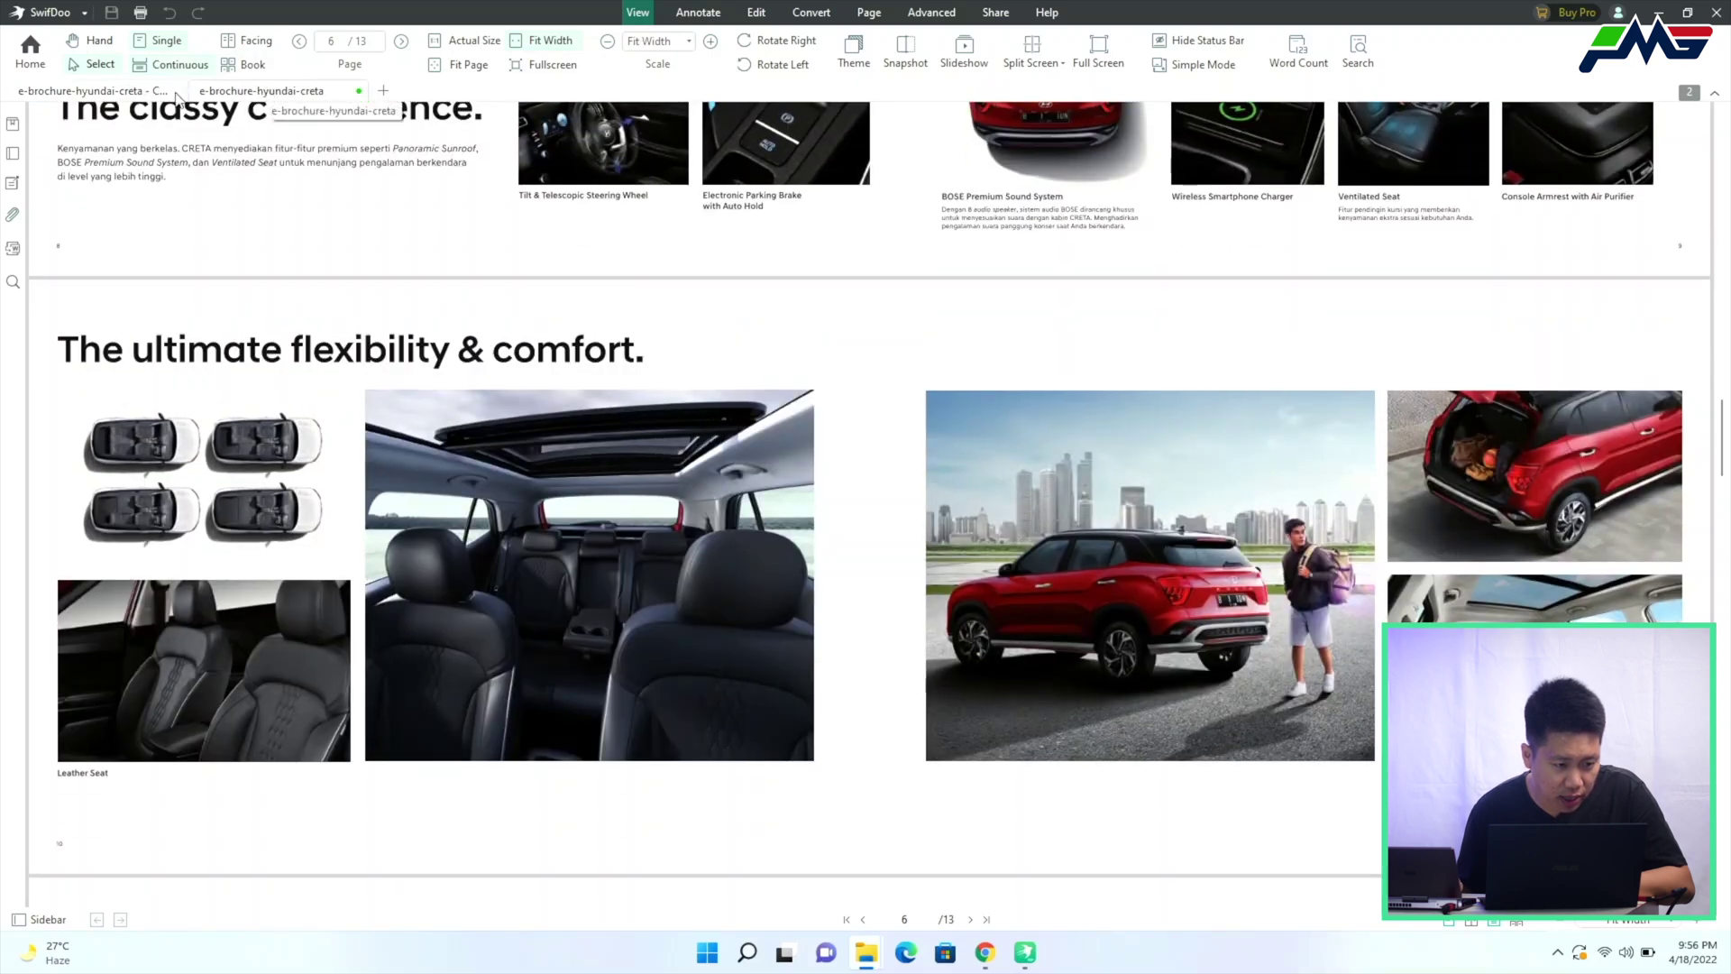
click(147, 93)
click(225, 93)
click(120, 95)
click(262, 95)
click(147, 93)
click(270, 94)
click(116, 90)
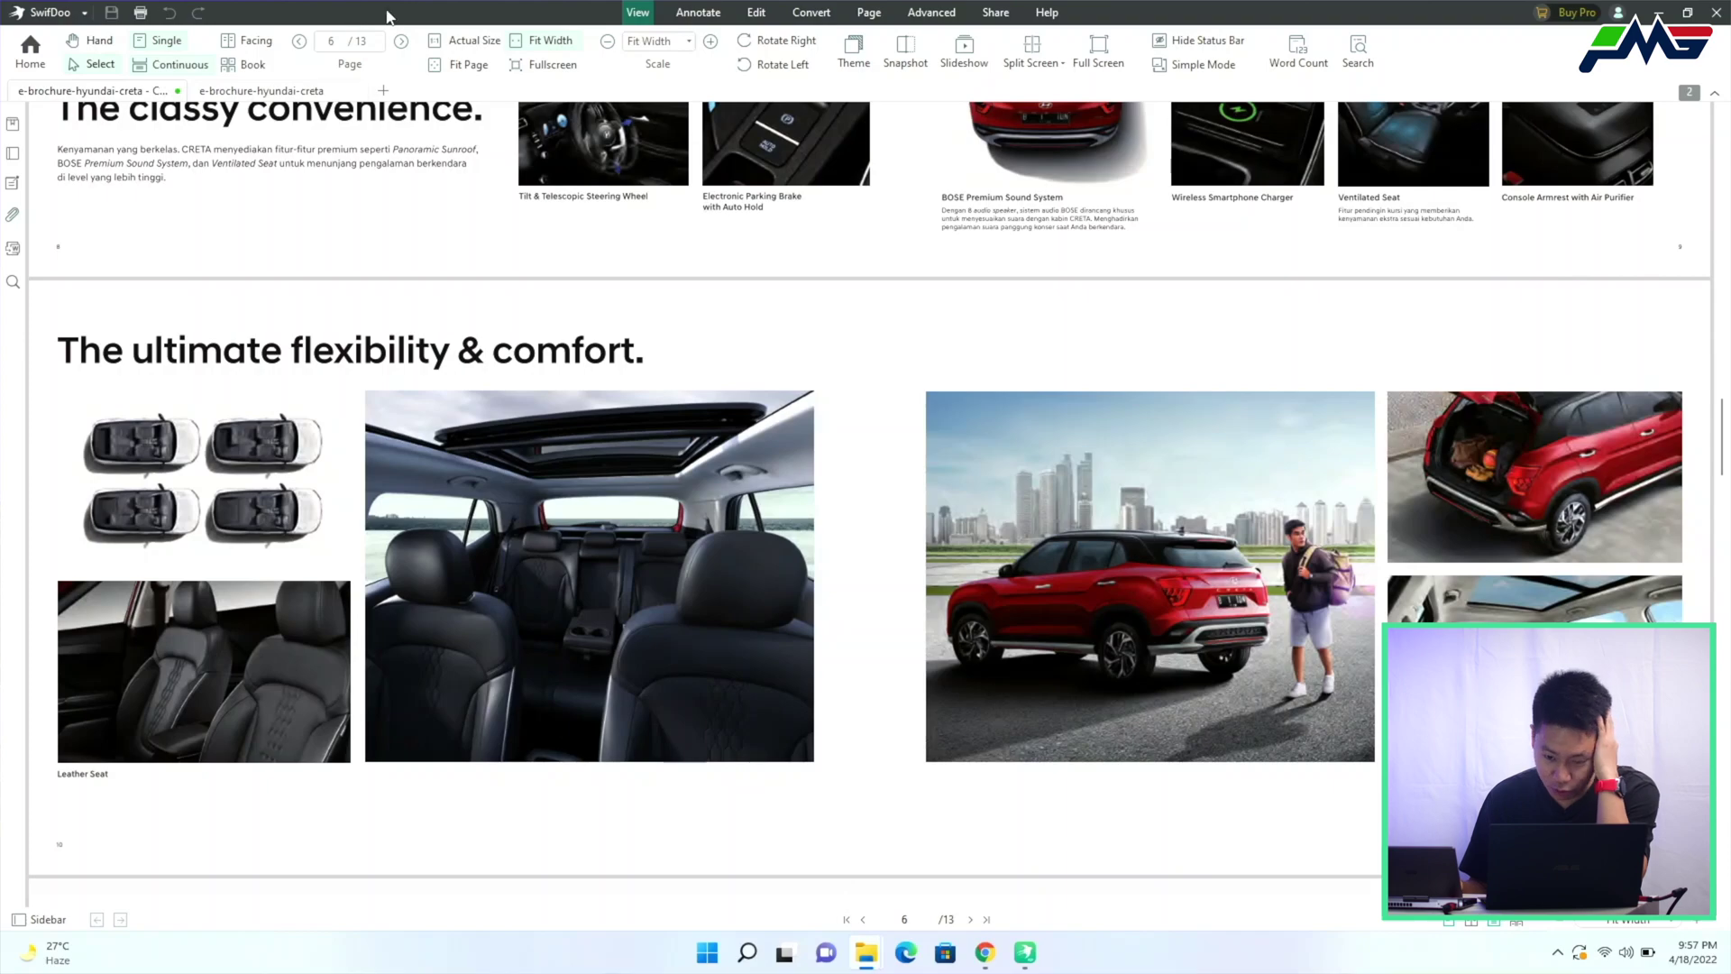
scroll(1005, 426, up, 20)
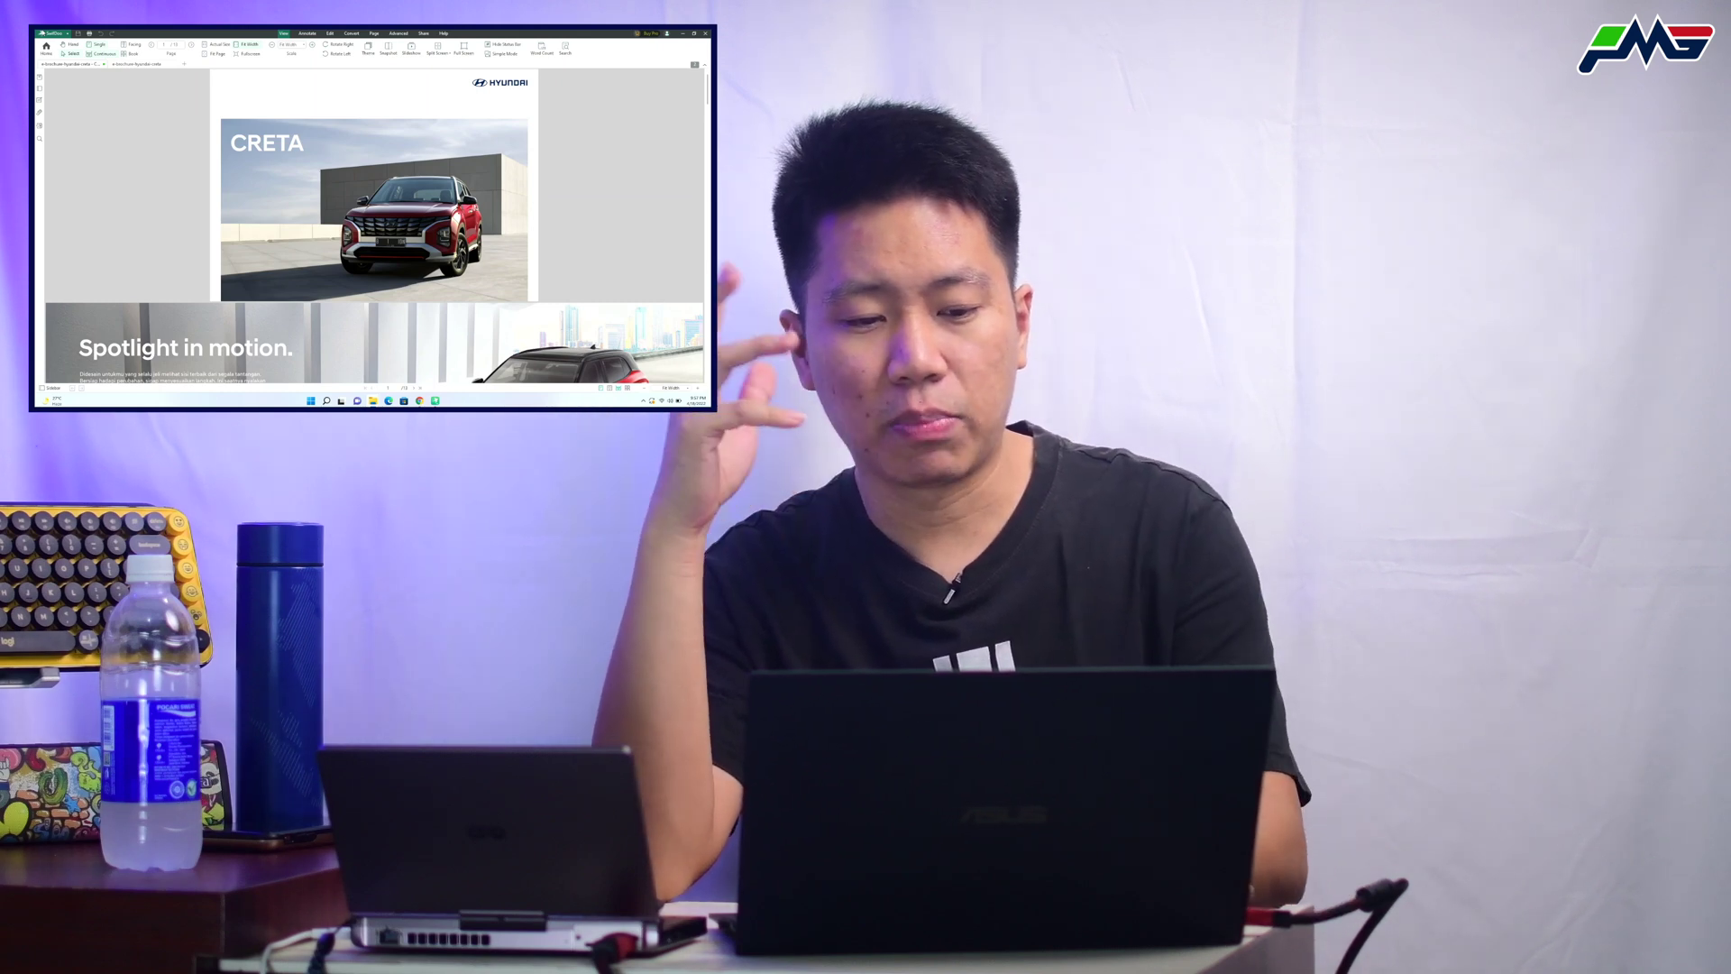
Show SwifDoo's pricing plans in Chrome and check 41.4 USD as 594,452.25 Indonesian Rupiah
key(alt+Tab)
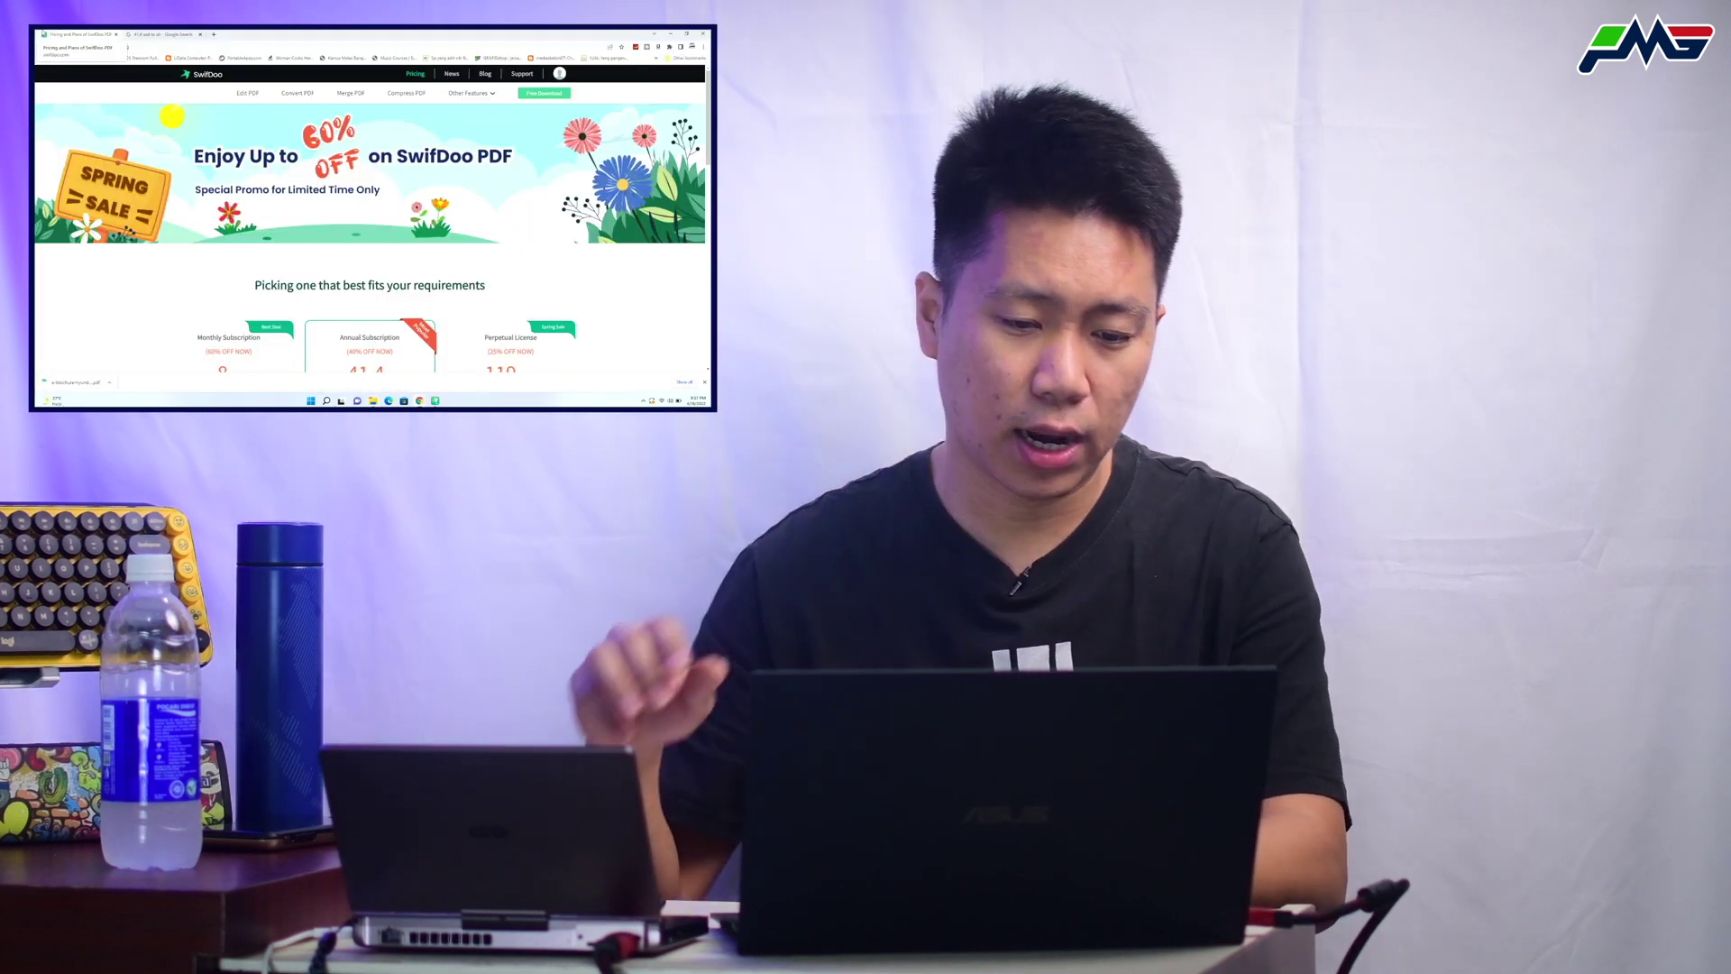
scroll(216, 257, down, 5)
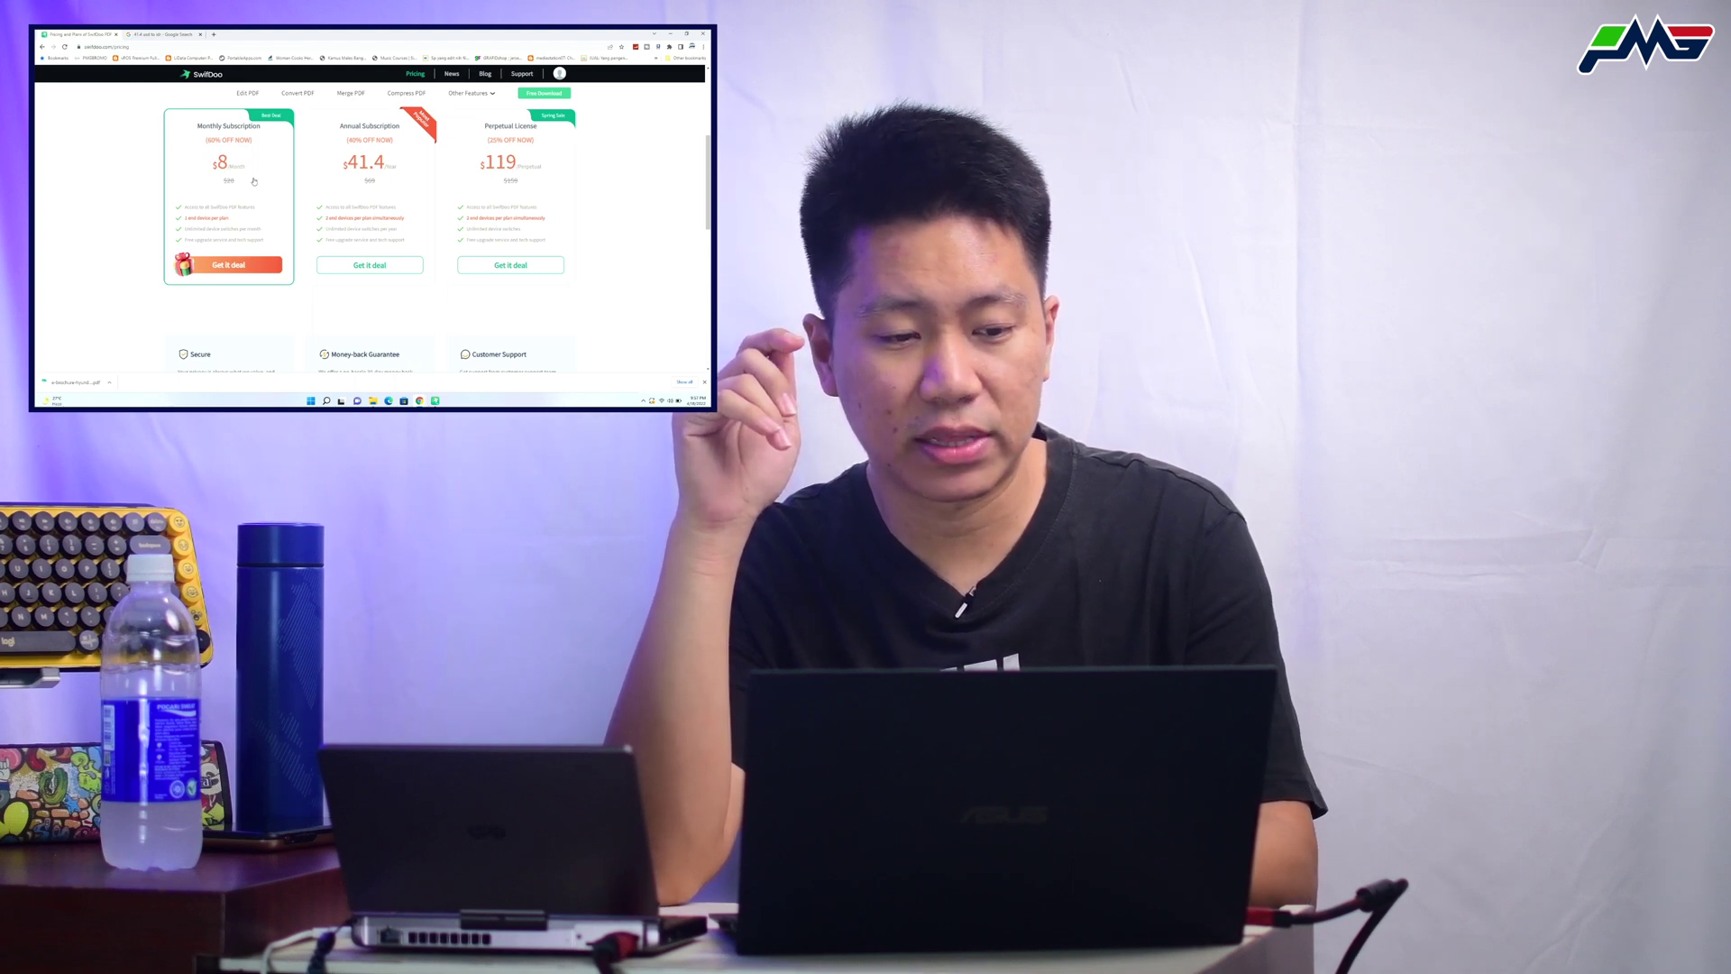
click(153, 33)
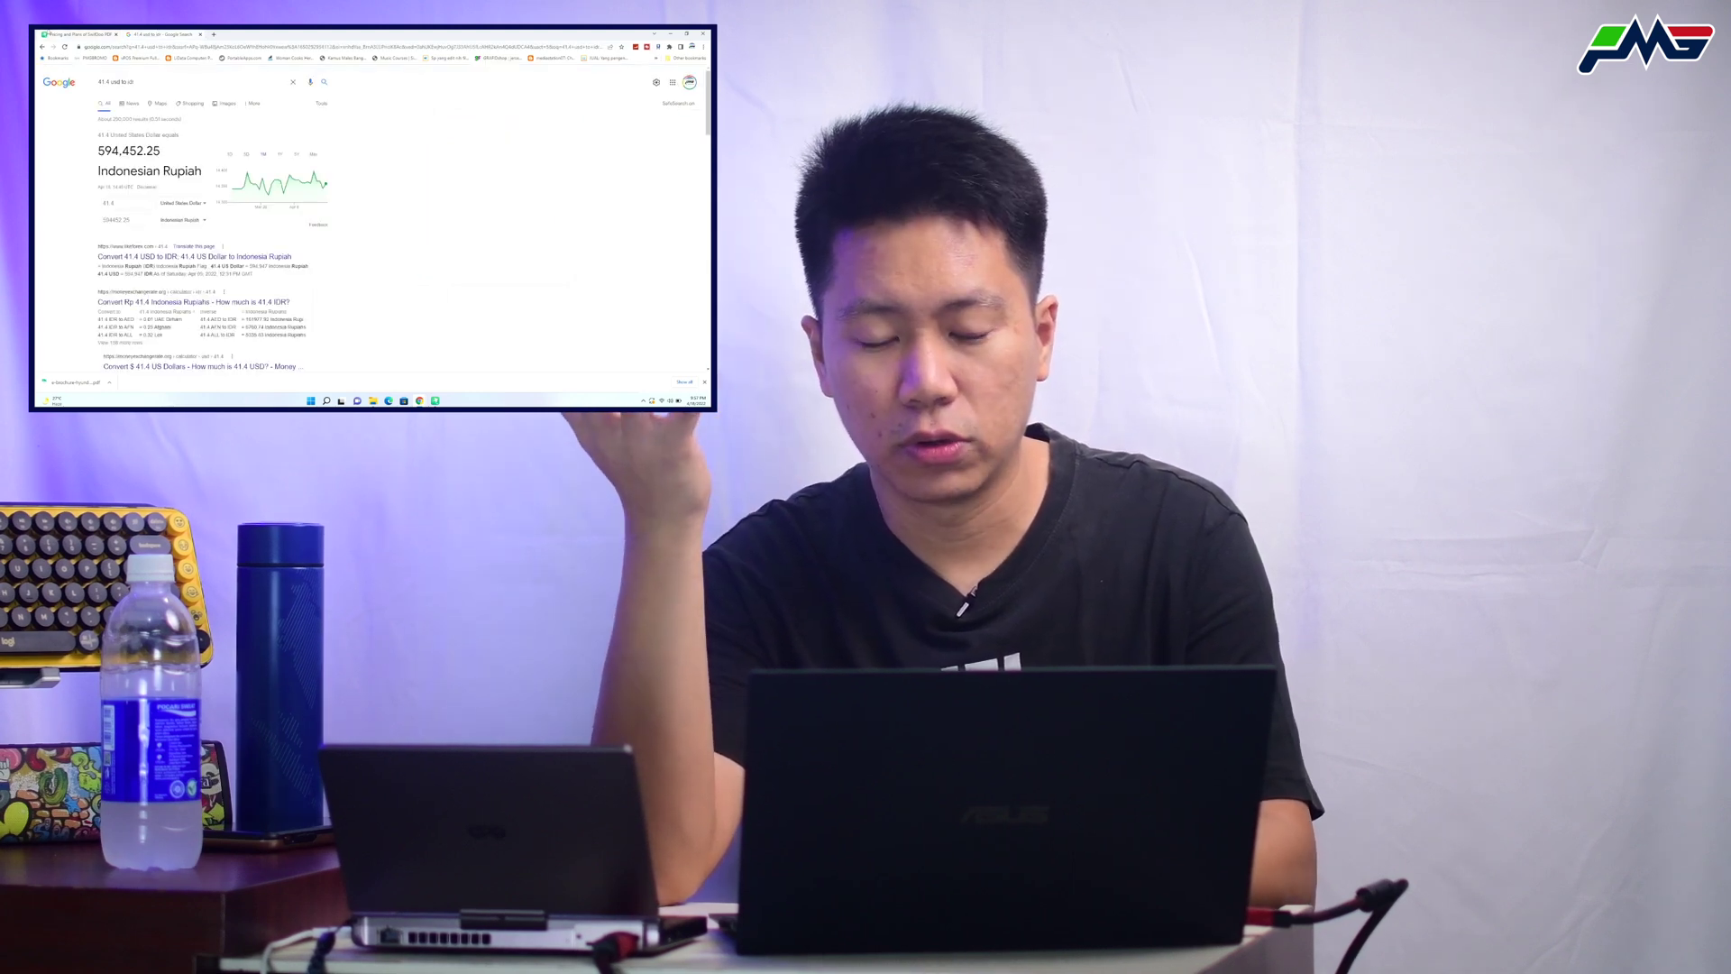
click(51, 33)
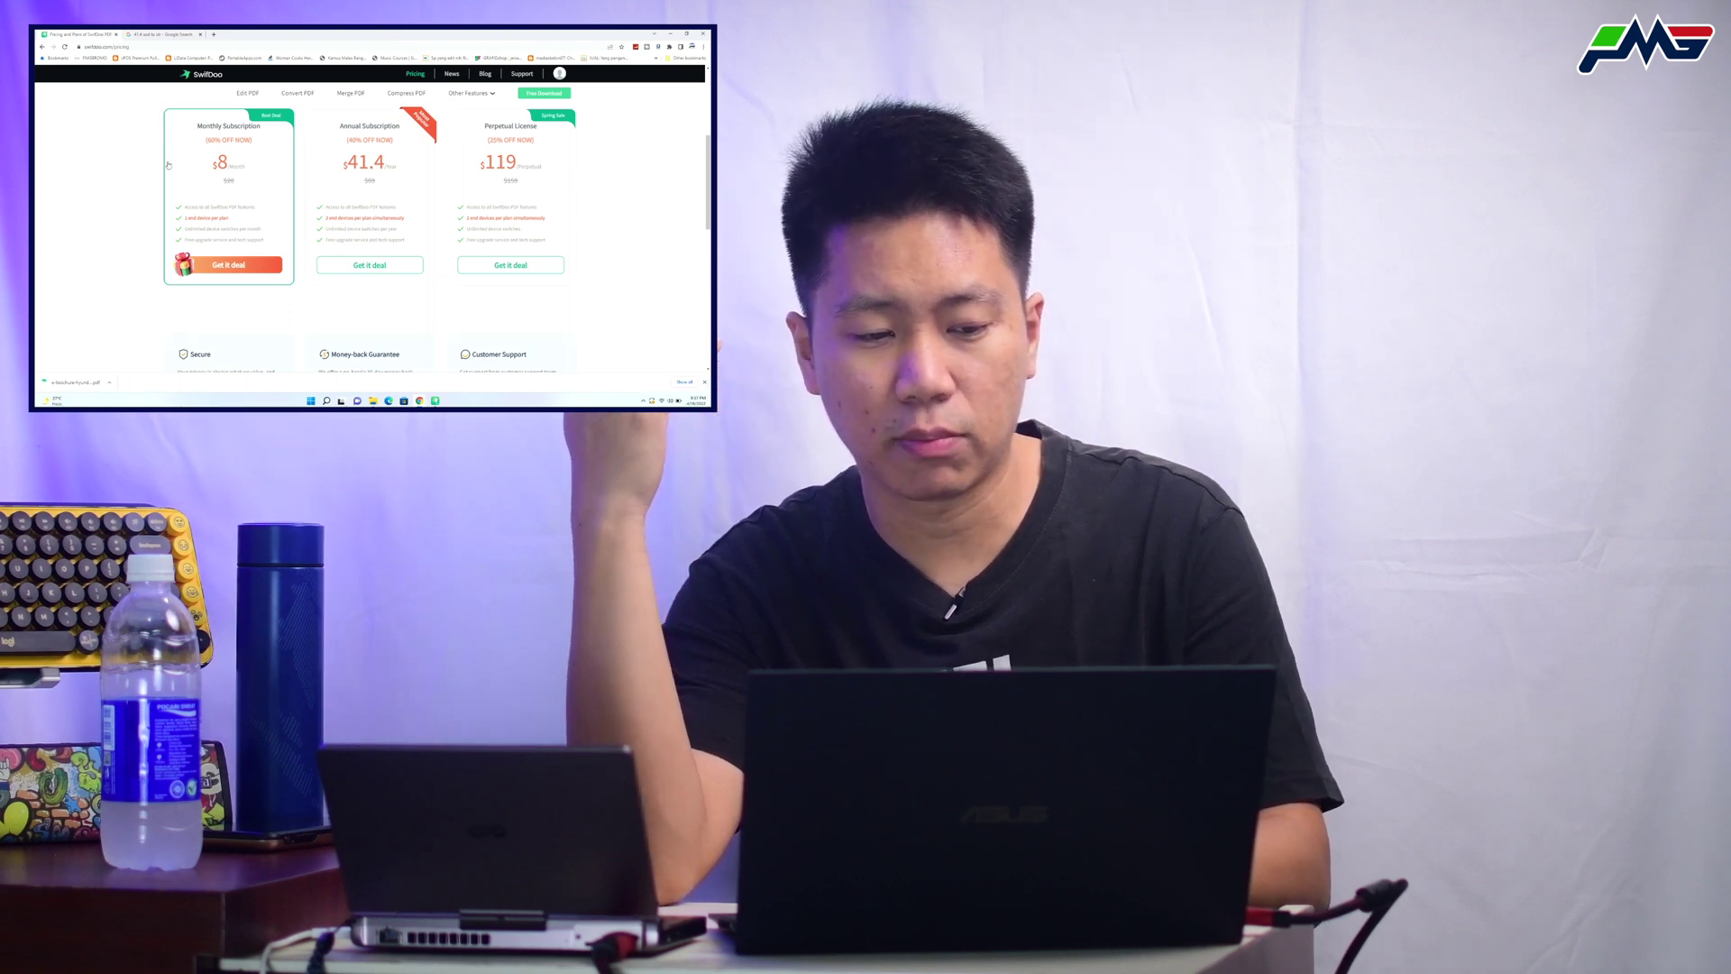